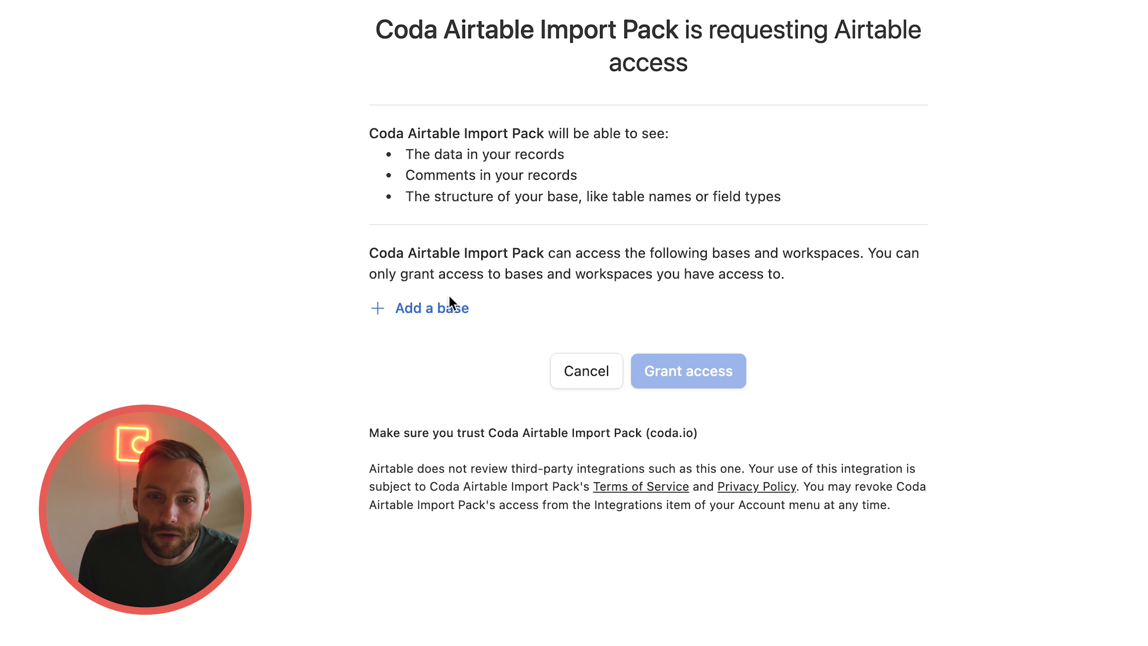
# Grant the Coda Airtable Import Pack access to the Project Managment base in My First Workspace
pyautogui.click(451, 311)
pyautogui.scroll(-3, 494, 516)
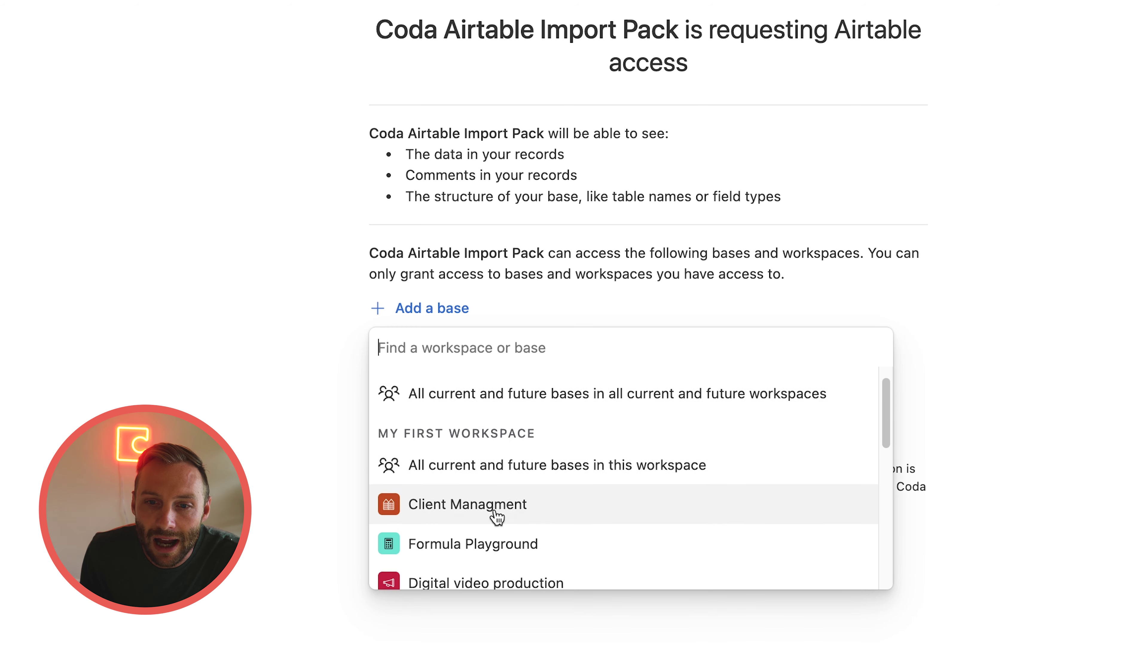
pyautogui.scroll(-5, 495, 517)
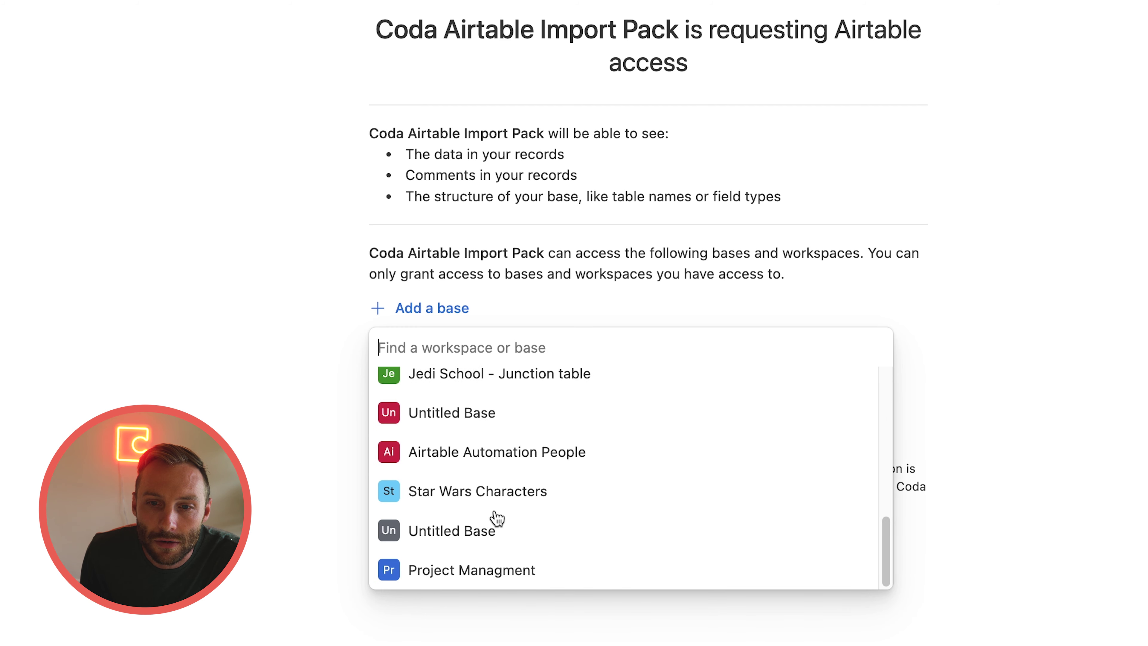
pyautogui.click(501, 566)
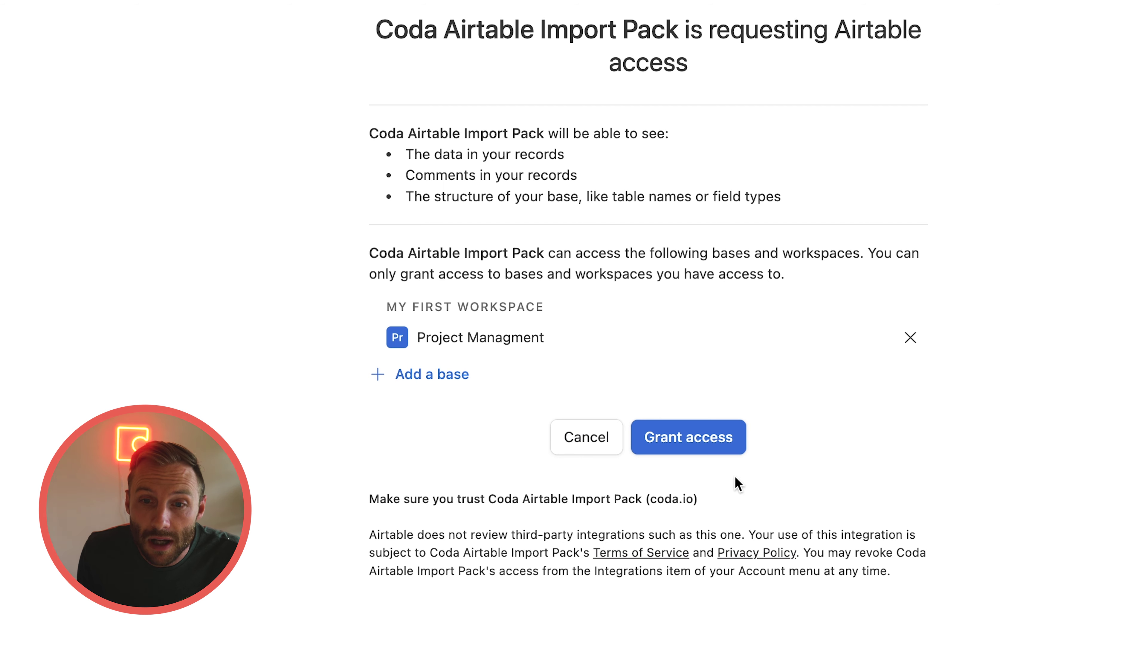
pyautogui.click(711, 444)
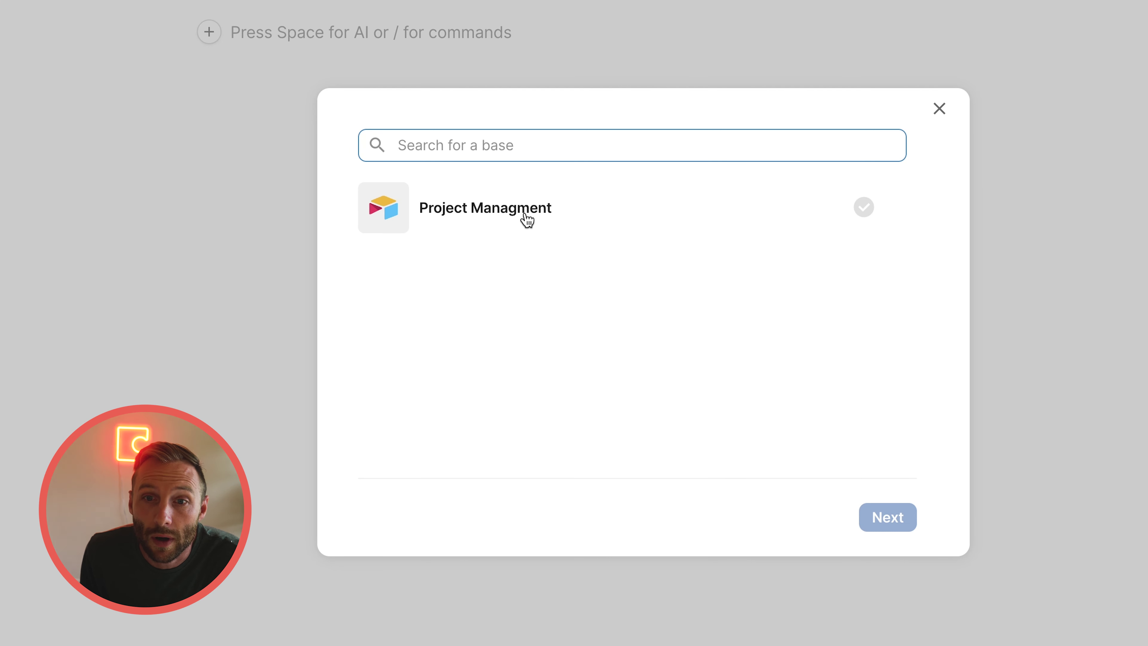
# Select the Project Managment base, check the views under Projects and Tasks, and import both tables with all their views
pyautogui.click(525, 219)
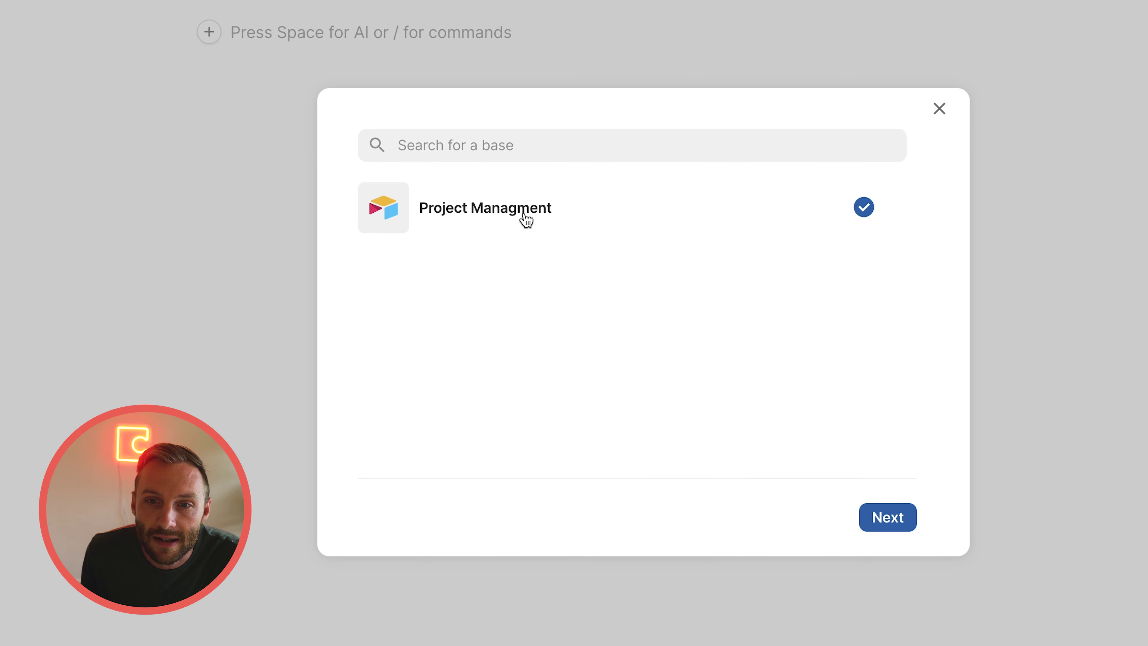
pyautogui.click(877, 520)
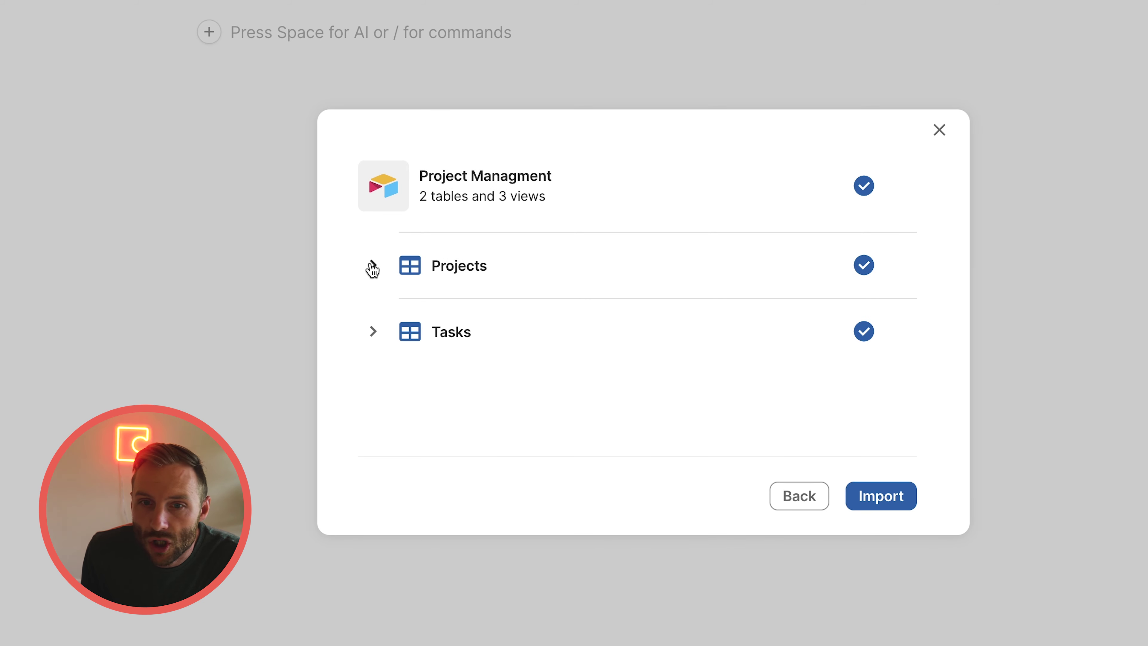
pyautogui.click(372, 267)
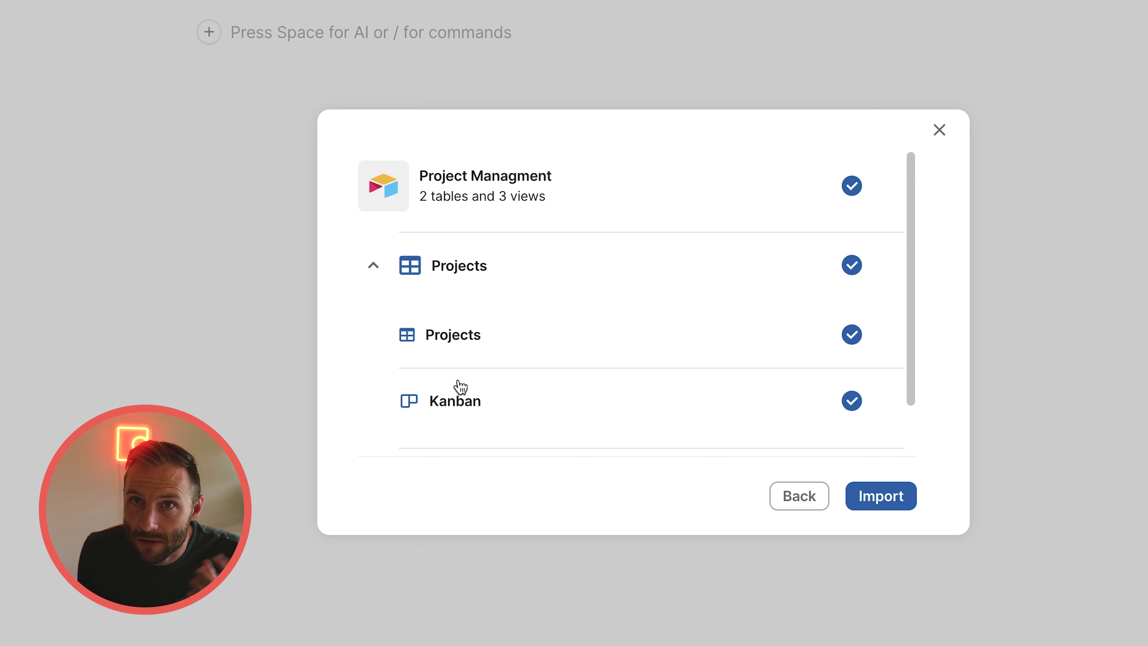
pyautogui.click(373, 266)
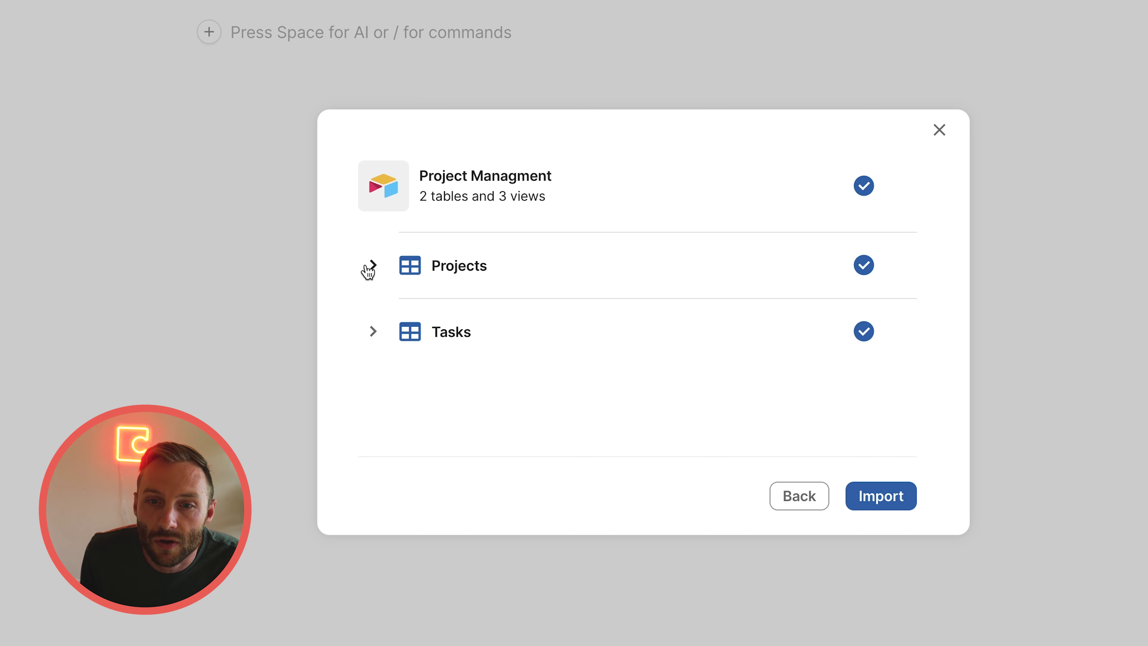
pyautogui.click(373, 332)
pyautogui.click(373, 333)
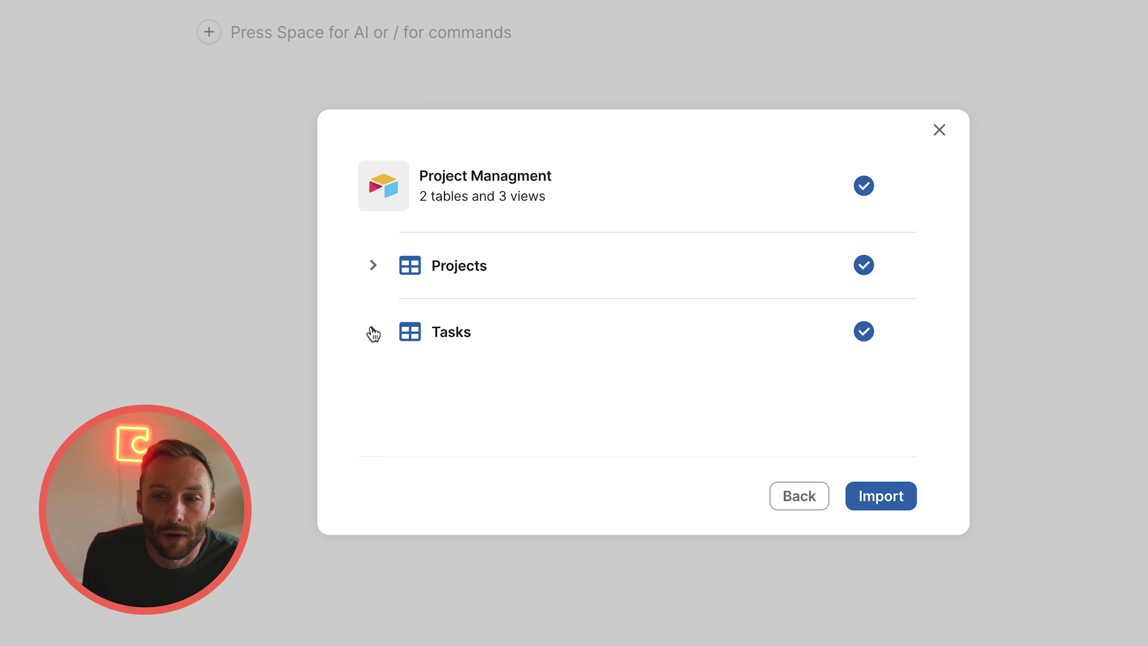
pyautogui.click(905, 509)
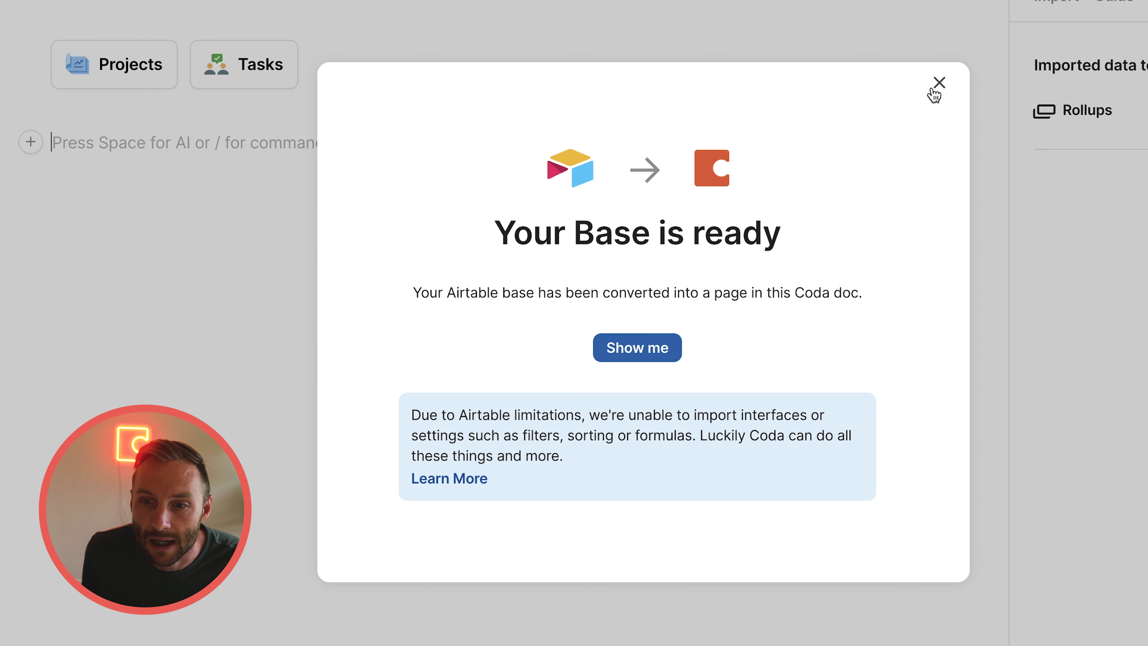
# Review the note explaining which Airtable features and settings the import leaves out
pyautogui.moveTo(421, 416); pyautogui.dragTo(610, 460)
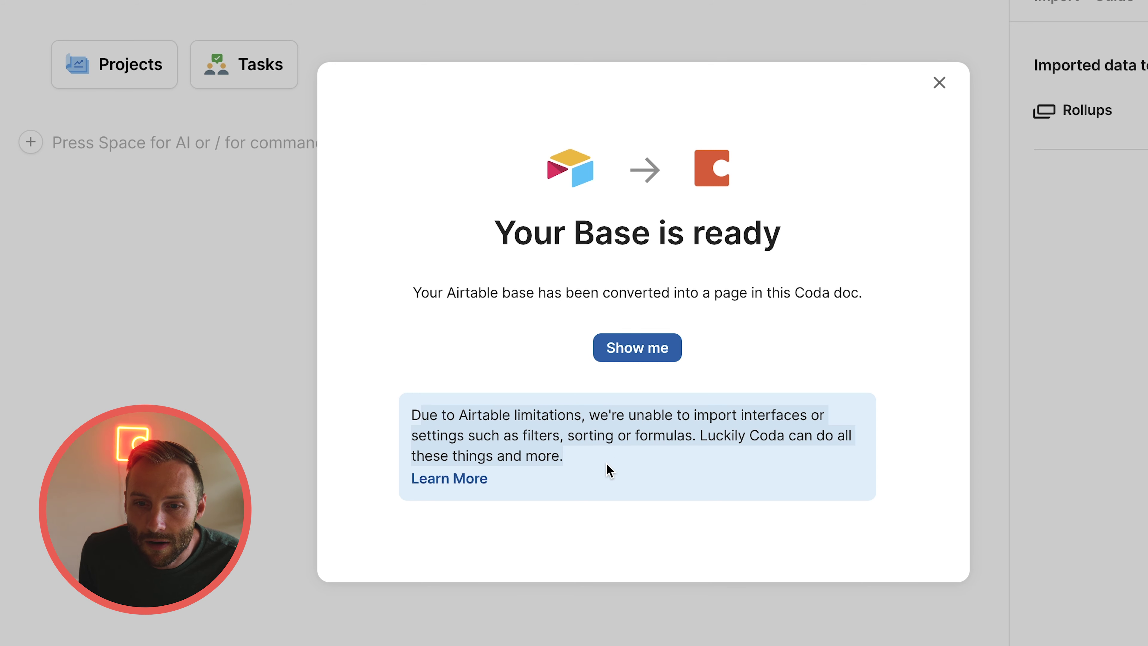
pyautogui.click(603, 437)
pyautogui.moveTo(674, 435); pyautogui.dragTo(493, 433)
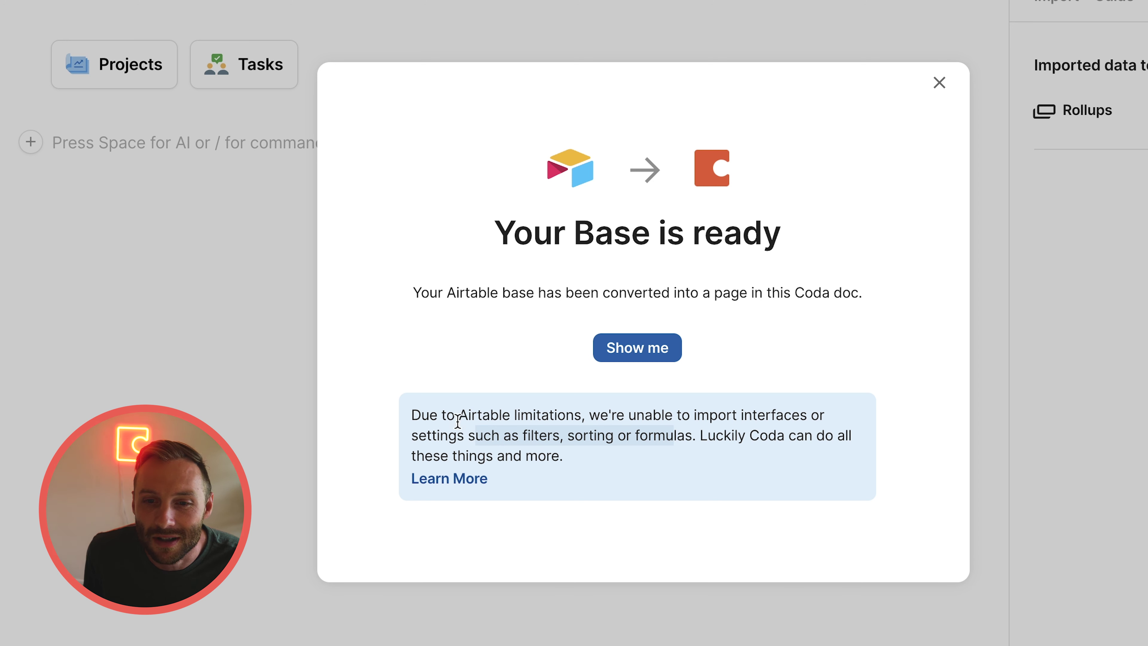
pyautogui.moveTo(422, 415); pyautogui.dragTo(478, 442)
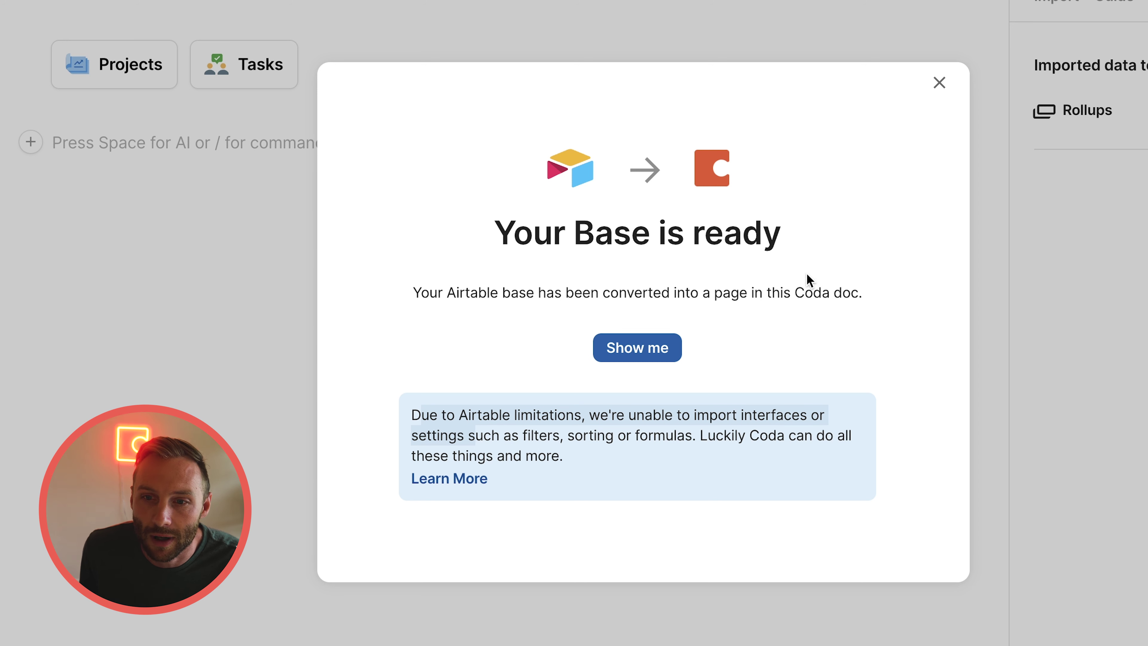
# Show the imported Project Managment page and expand its subpages in the doc's page list
pyautogui.click(647, 357)
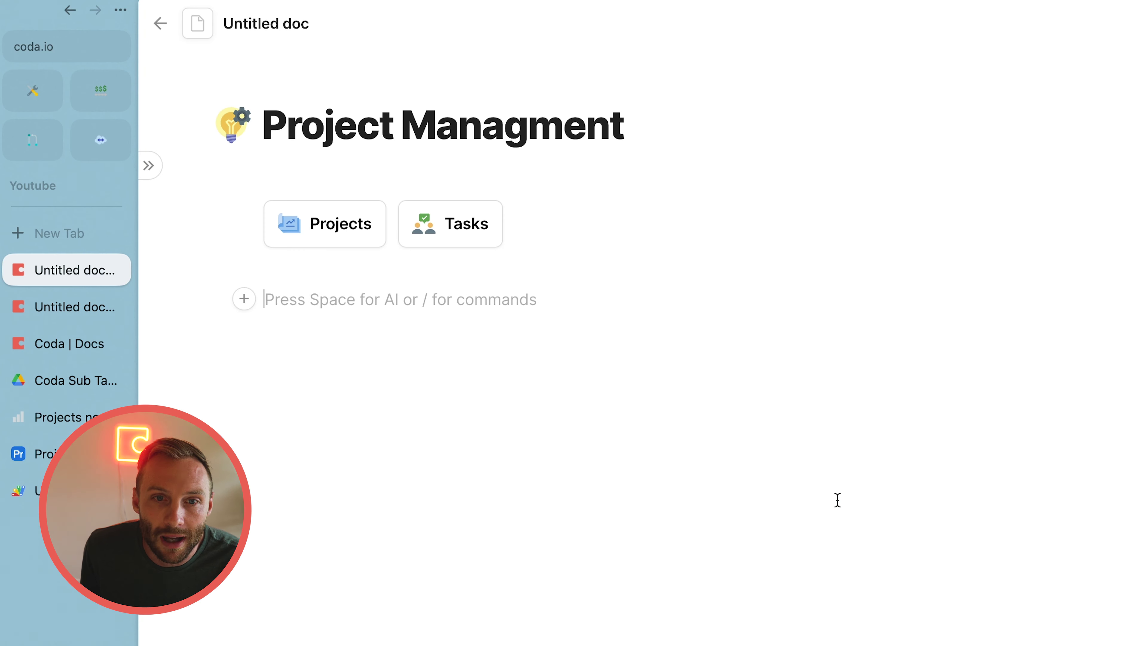
pyautogui.click(157, 172)
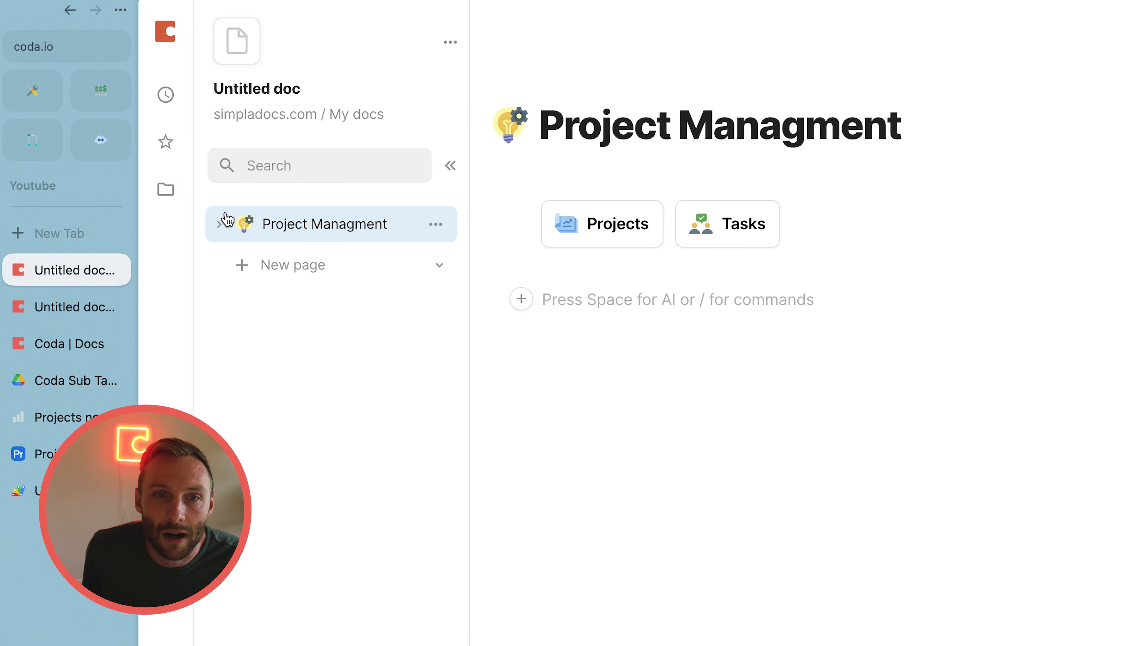
pyautogui.click(222, 225)
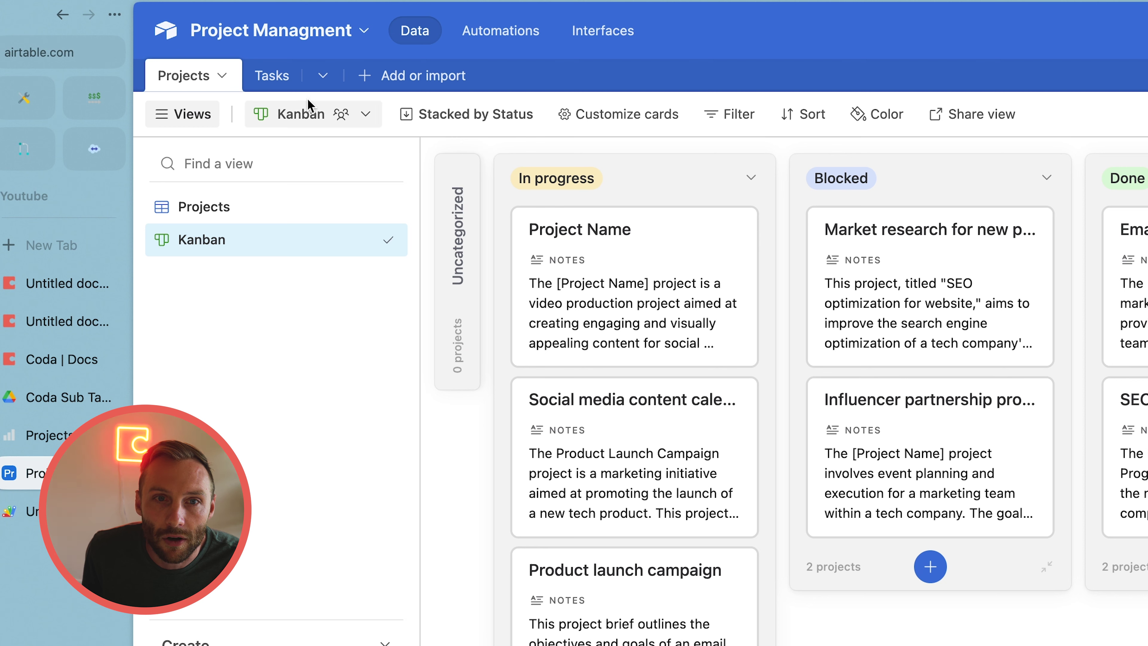
# Examine the original Tasks table in the Airtable Project Managment base for comparison with the import
pyautogui.click(278, 77)
pyautogui.click(233, 79)
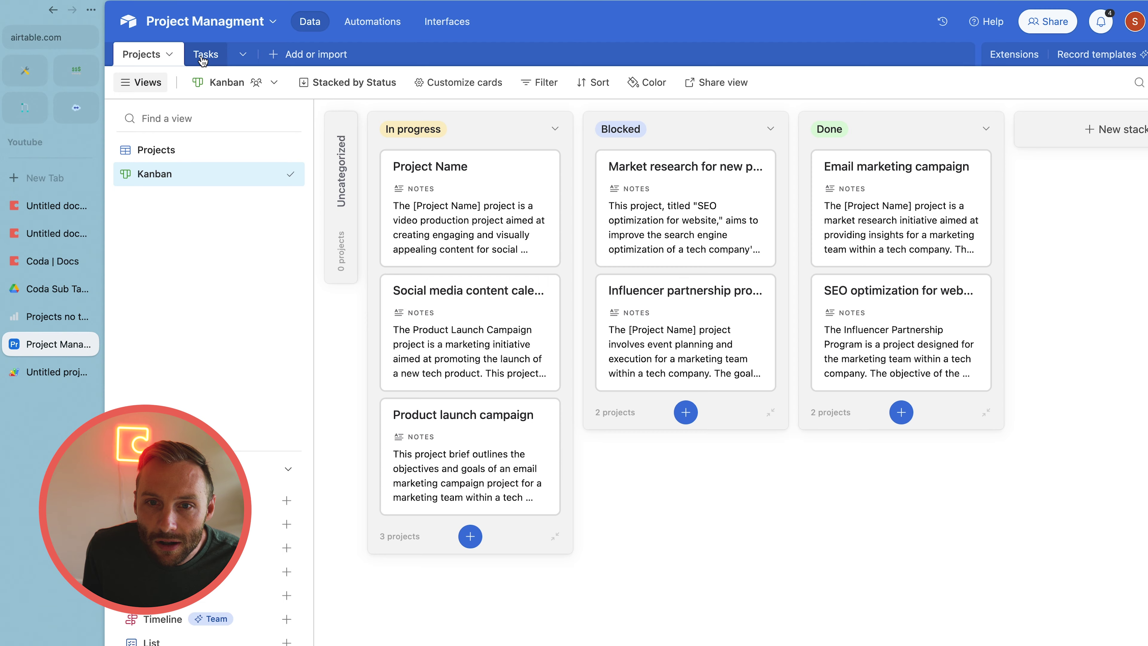
pyautogui.click(274, 76)
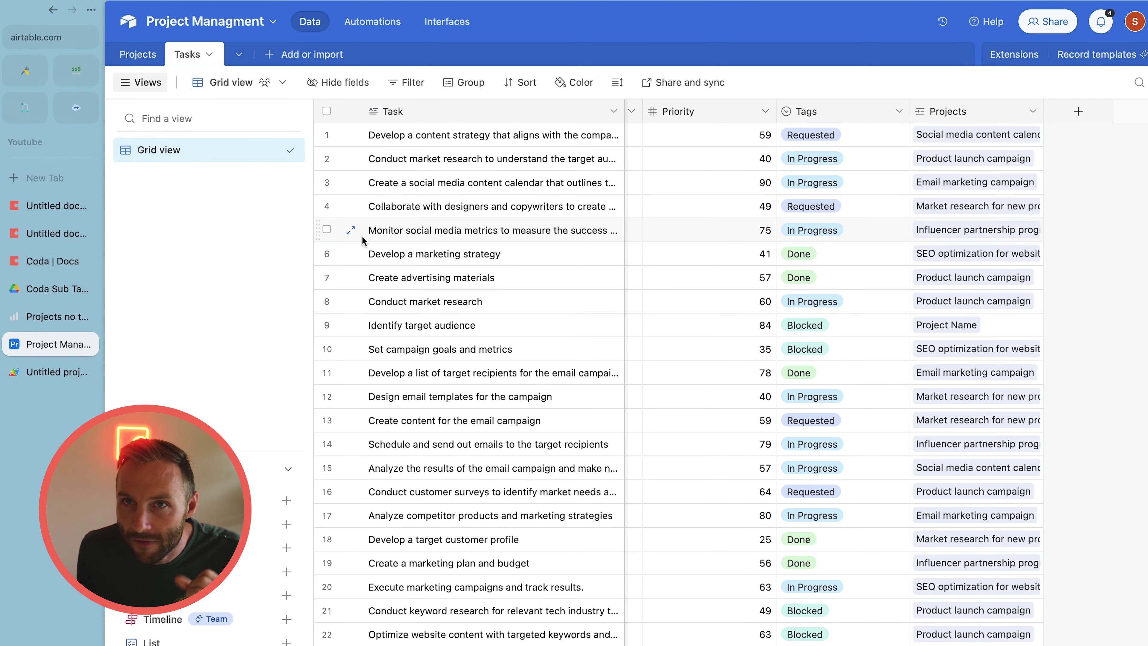
pyautogui.moveTo(407, 136); pyautogui.dragTo(481, 547)
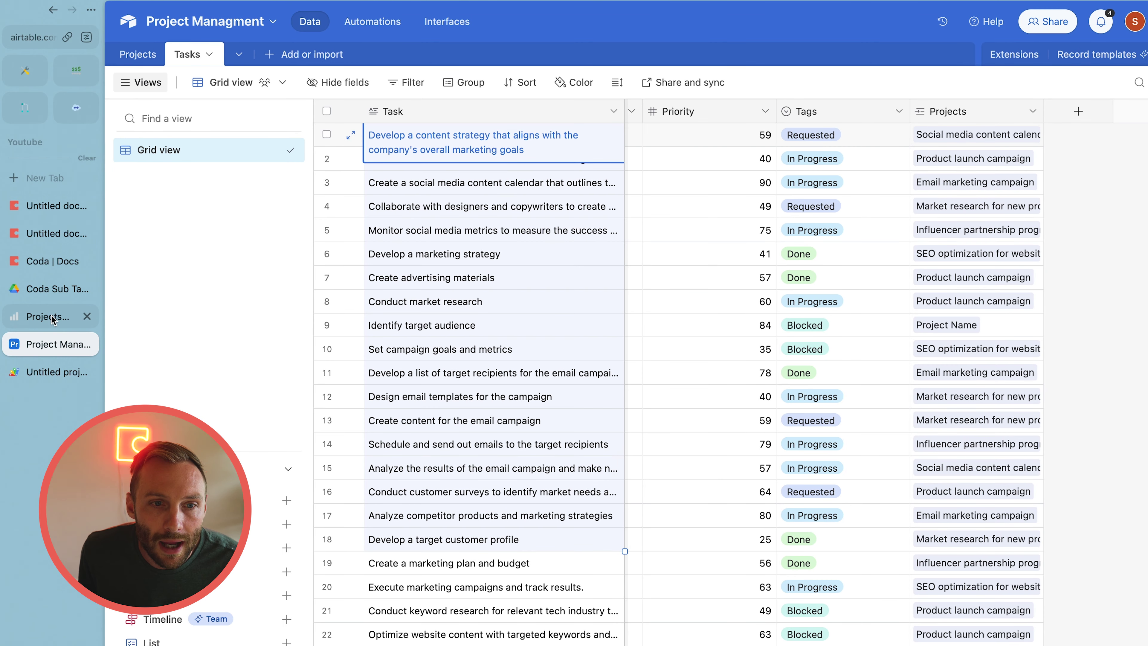
# Return to the Coda doc and unwrap the text of the Notes and All Tasks columns in the Projects table
pyautogui.click(57, 206)
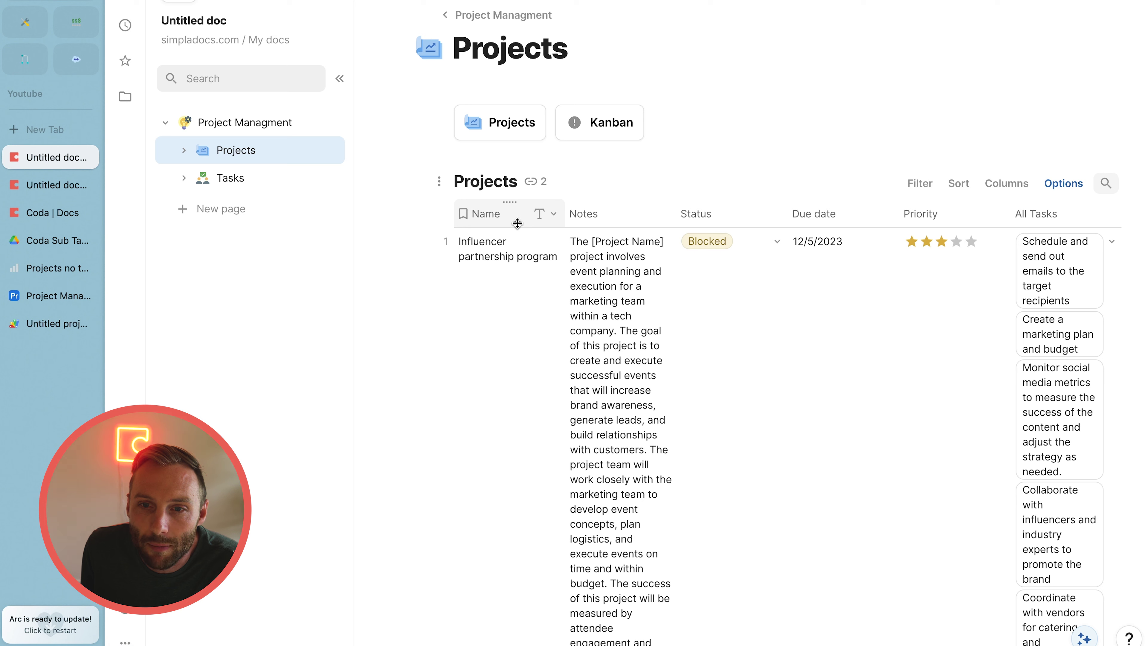
pyautogui.click(659, 219)
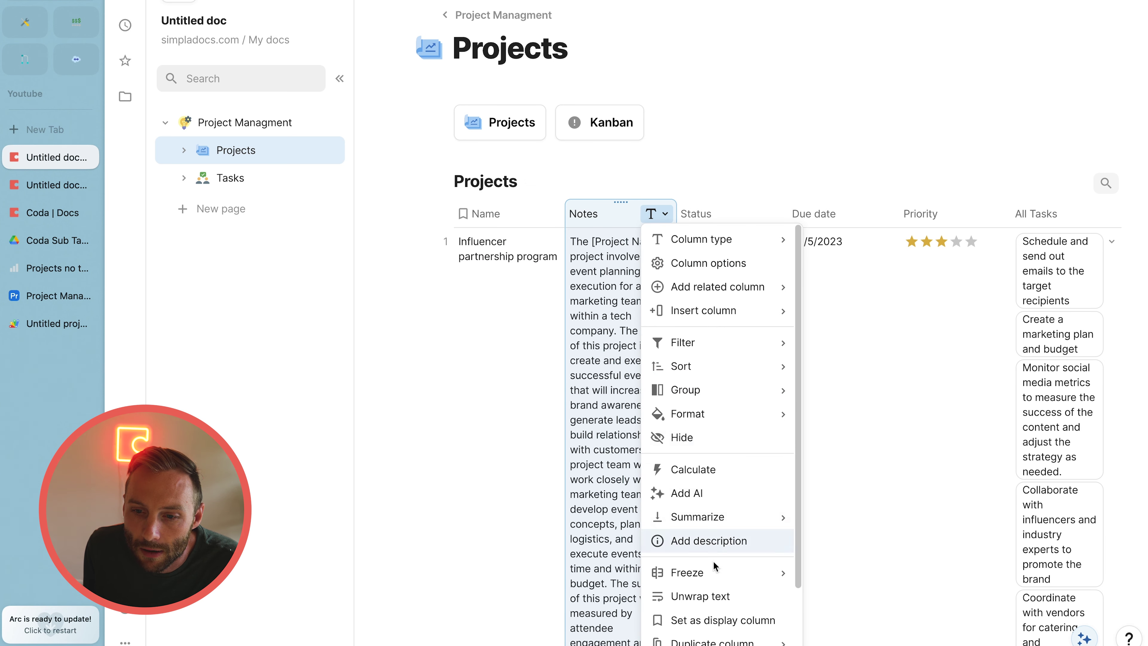
pyautogui.click(714, 597)
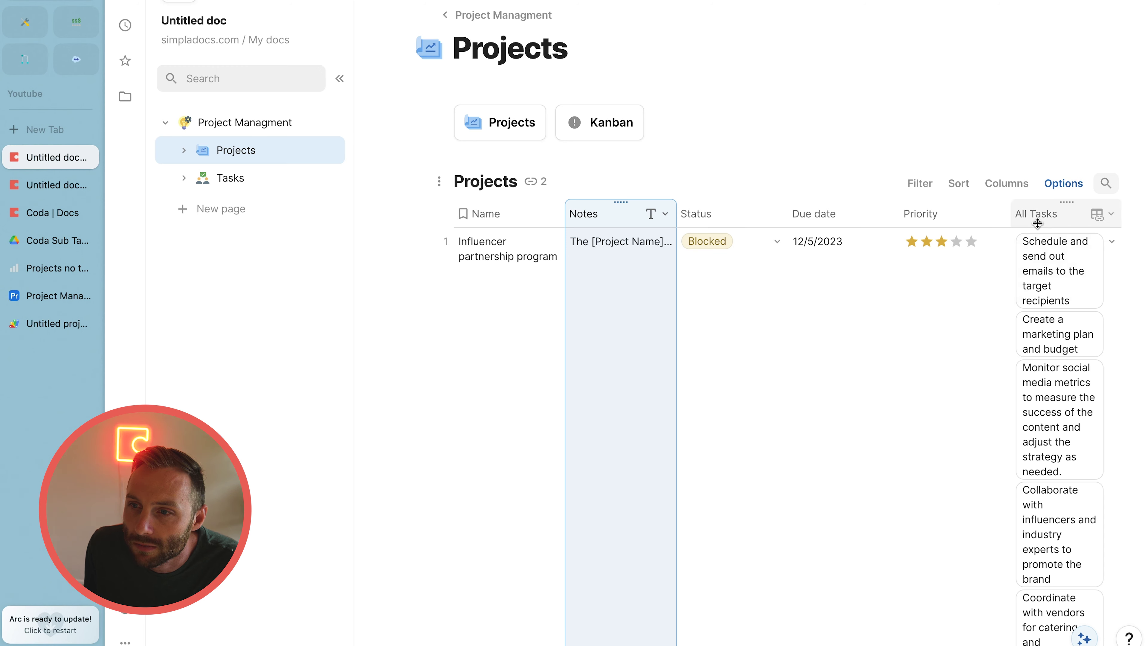
pyautogui.hscroll(5, 961, 235)
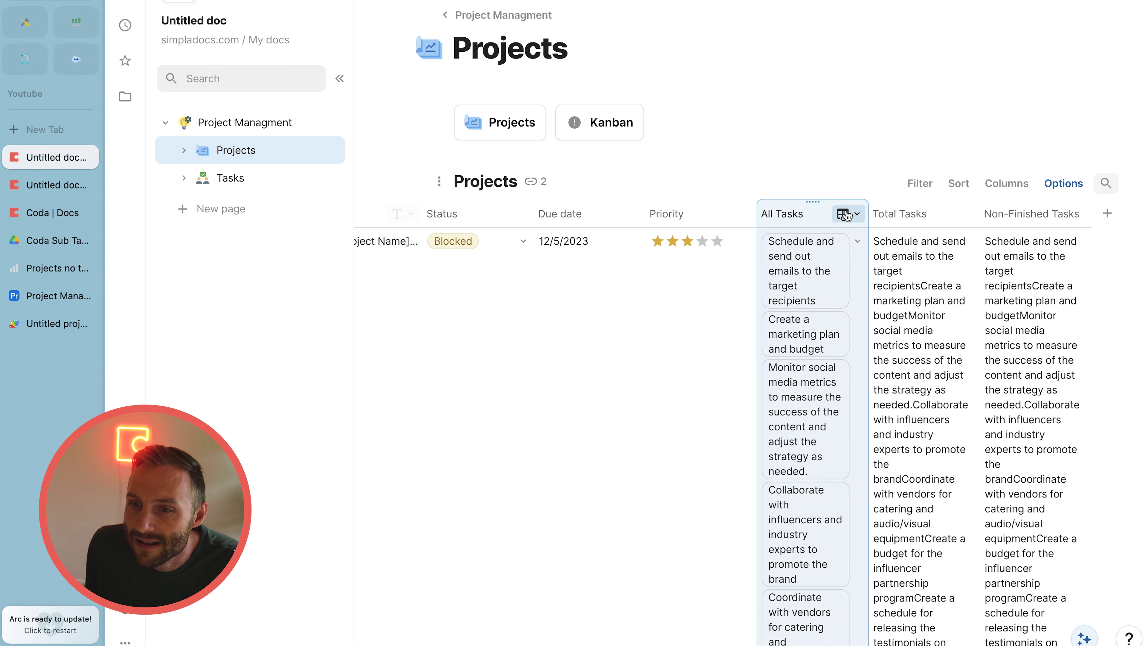
pyautogui.click(849, 214)
pyautogui.click(909, 572)
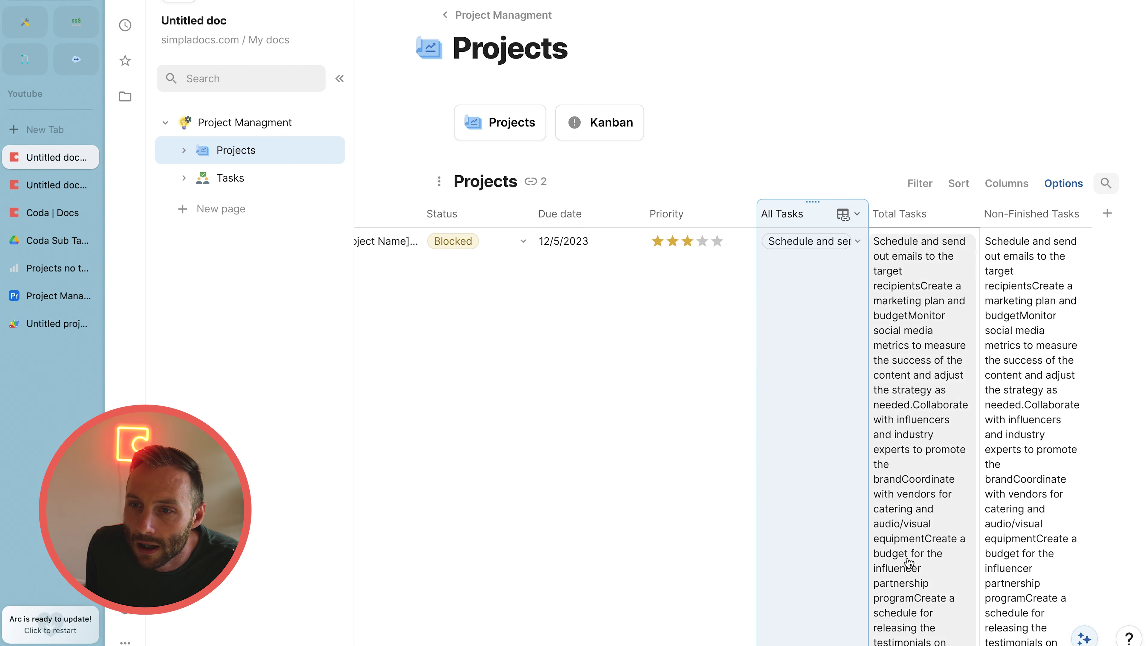
# Delete the Non-Finished Tasks and Total Tasks columns from the Projects table and its linked views
pyautogui.click(912, 214)
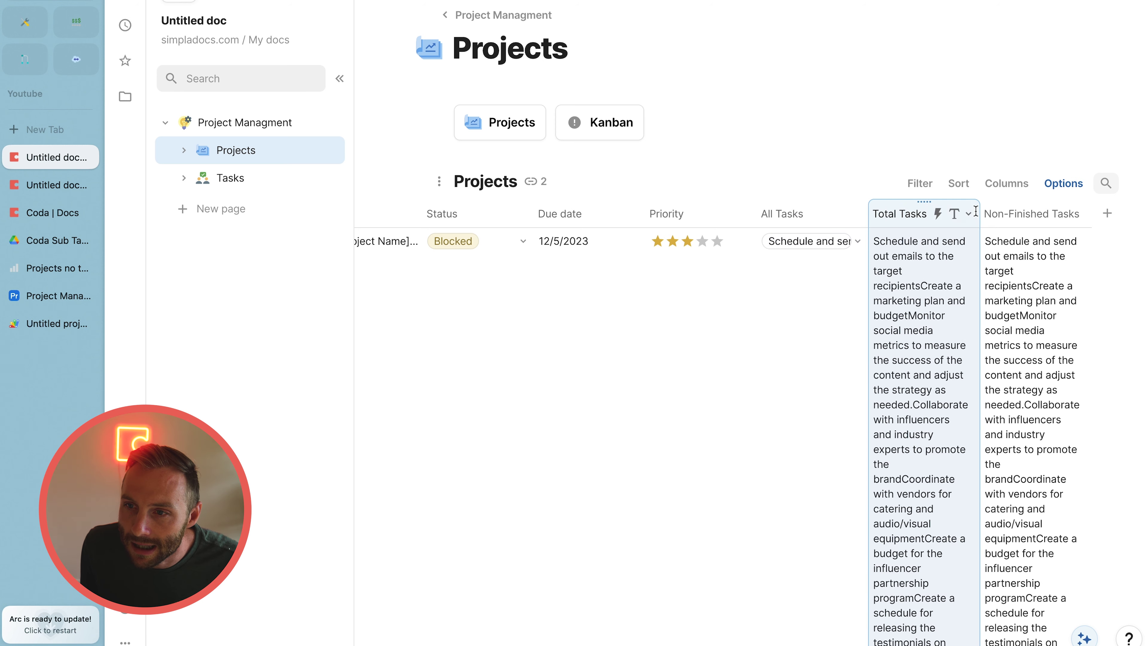
pyautogui.keyDown('shift'); pyautogui.click(1019, 217); pyautogui.keyUp('shift')
pyautogui.rightClick(1019, 217)
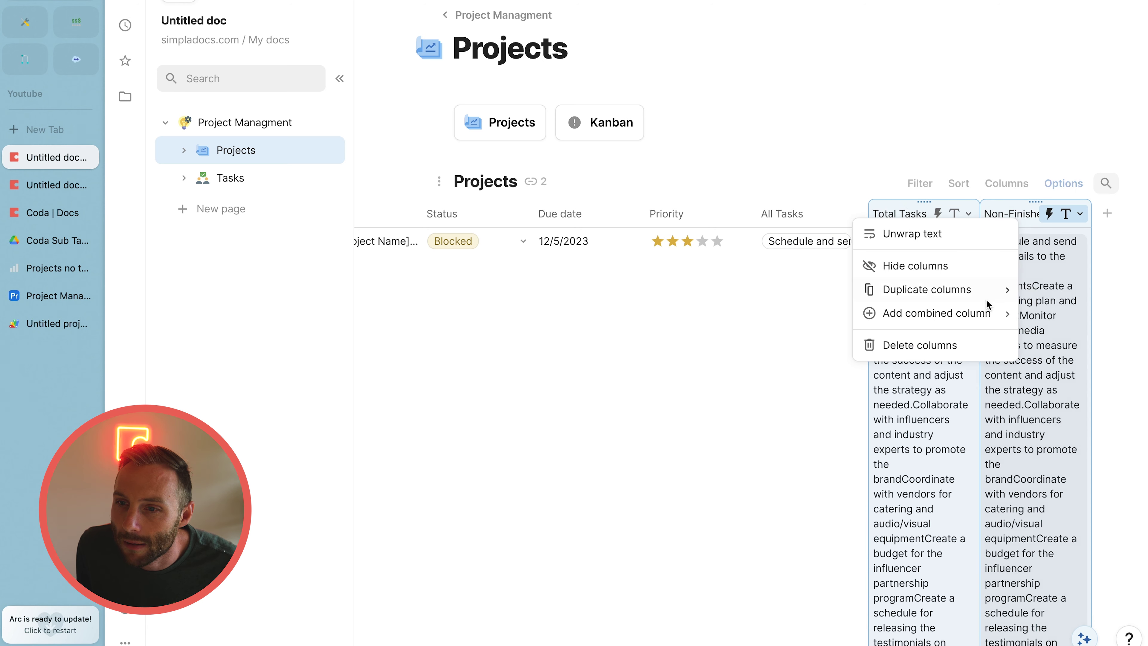
pyautogui.click(920, 345)
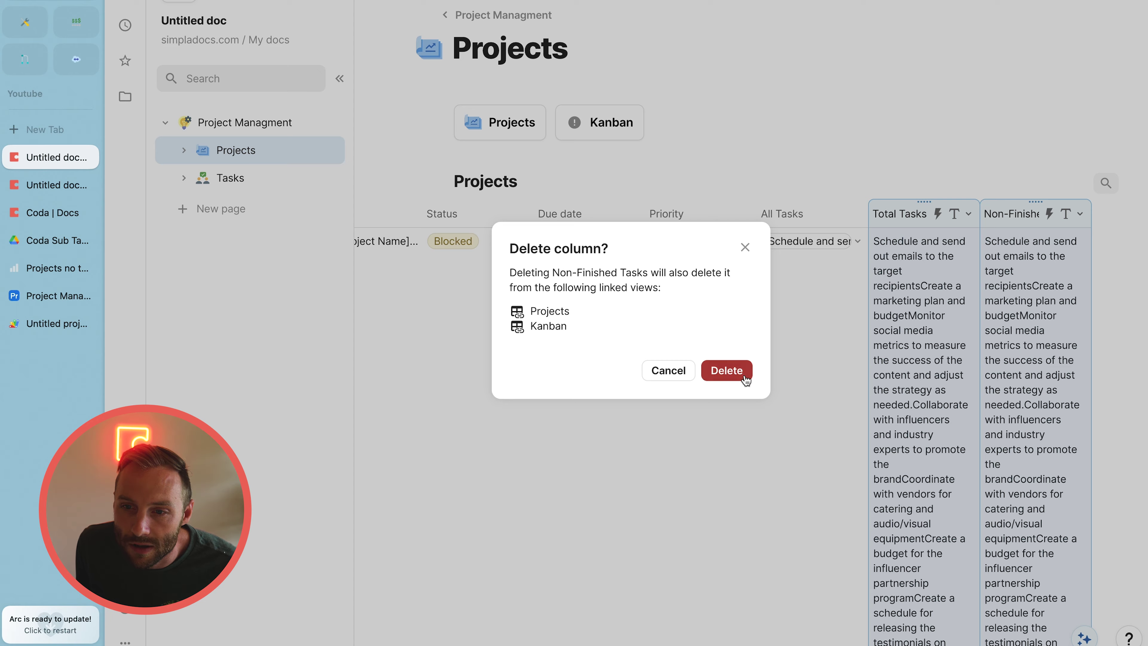
pyautogui.click(737, 372)
pyautogui.rightClick(1000, 213)
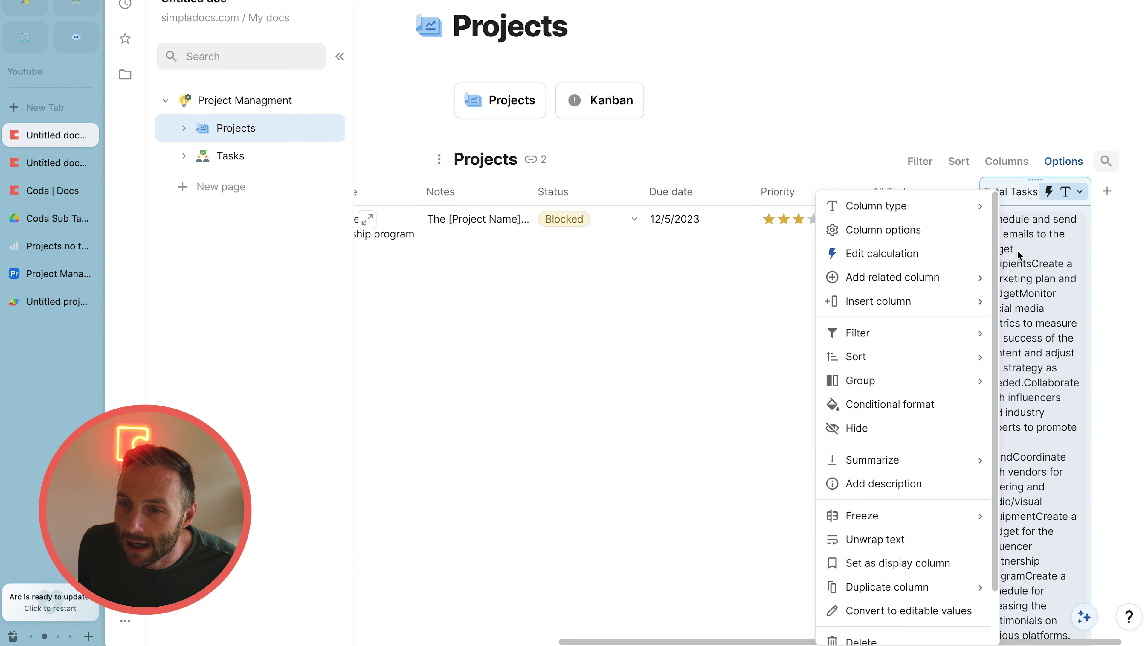
pyautogui.scroll(-1, 897, 634)
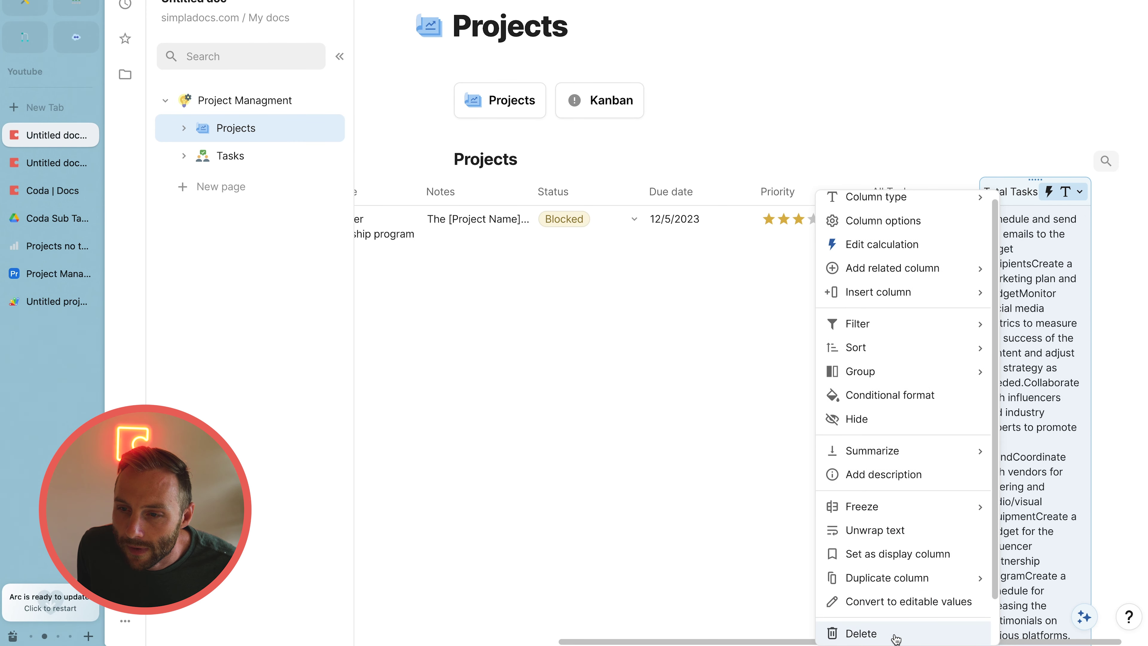
pyautogui.click(897, 636)
pyautogui.click(735, 347)
# Examine the imported Name, Status and Priority values in the Projects table
pyautogui.moveTo(520, 239); pyautogui.dragTo(488, 293)
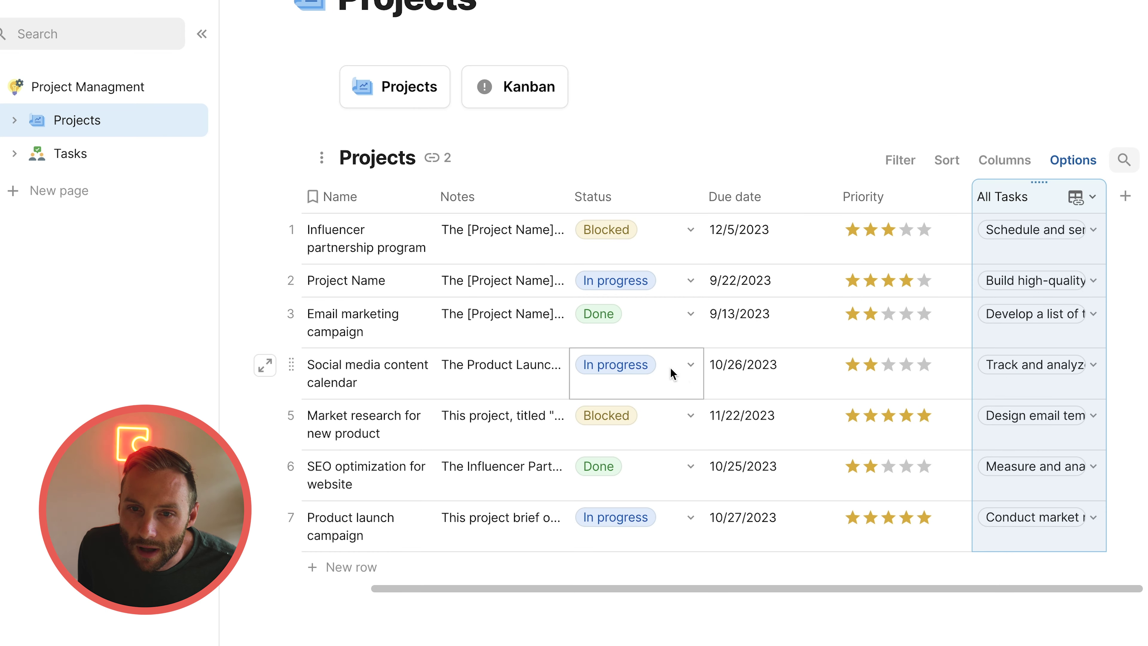
pyautogui.moveTo(381, 320); pyautogui.dragTo(360, 516)
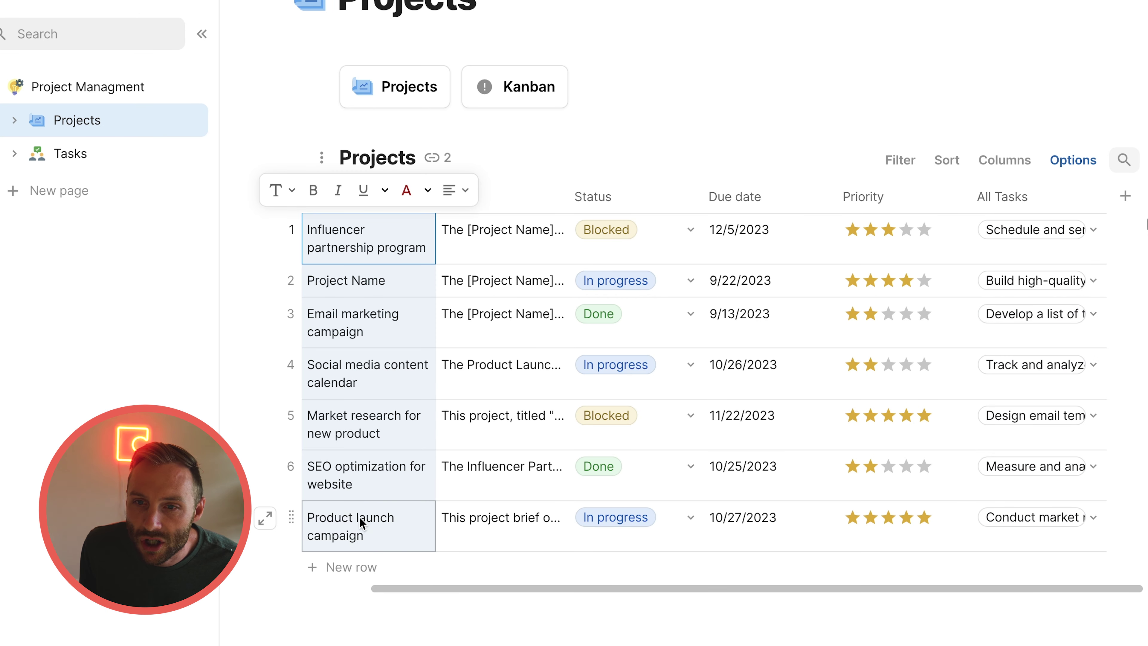
pyautogui.moveTo(599, 250); pyautogui.dragTo(646, 454)
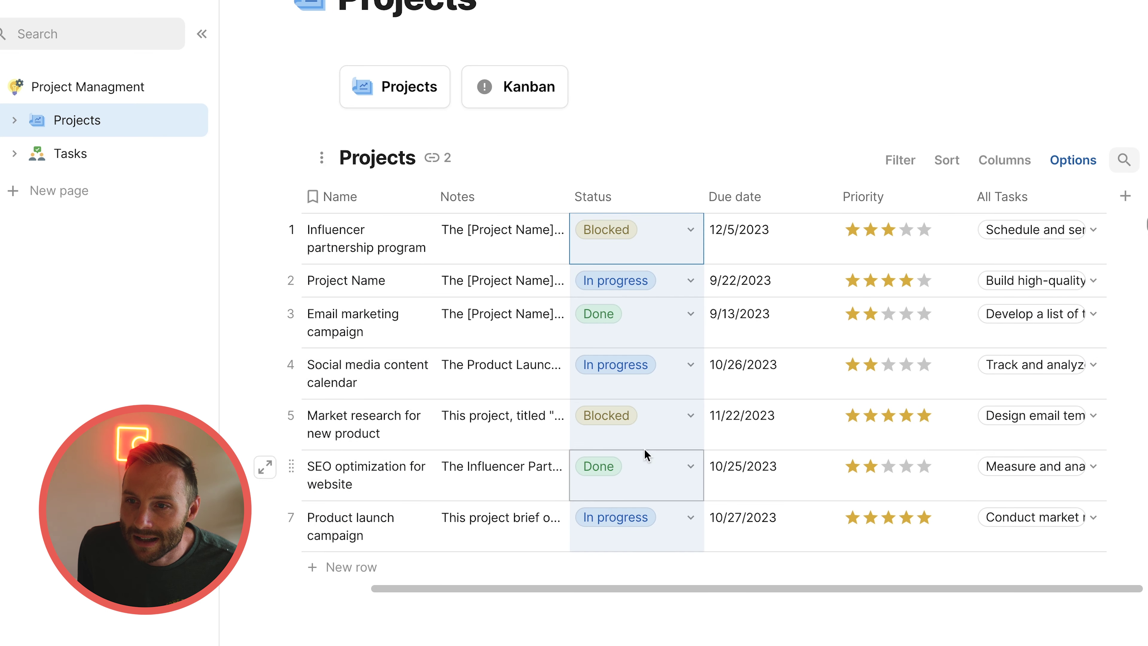
pyautogui.moveTo(915, 259); pyautogui.dragTo(913, 502)
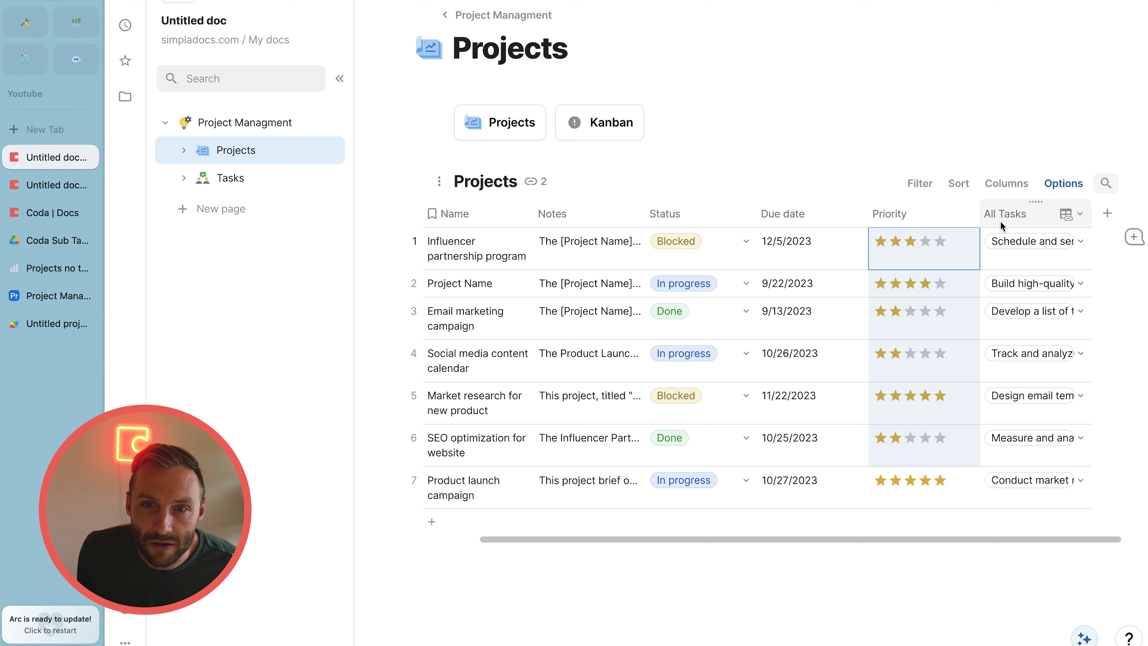
# Open the imported Kanban page of the Projects table and view its cards
pyautogui.click(608, 132)
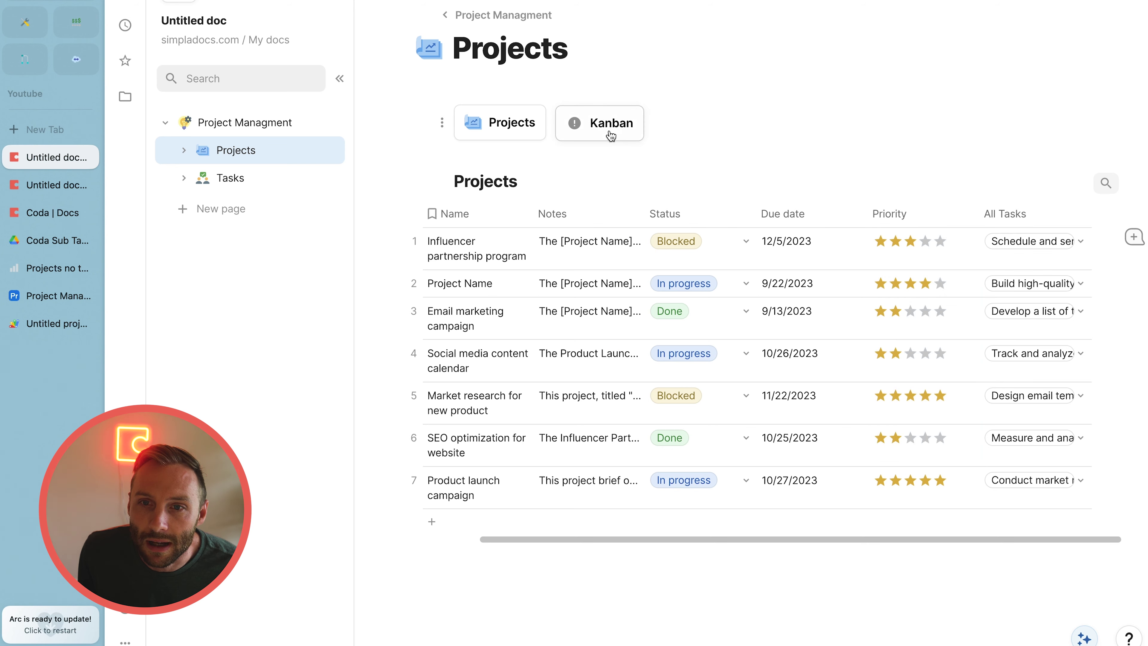
pyautogui.scroll(-1, 559, 264)
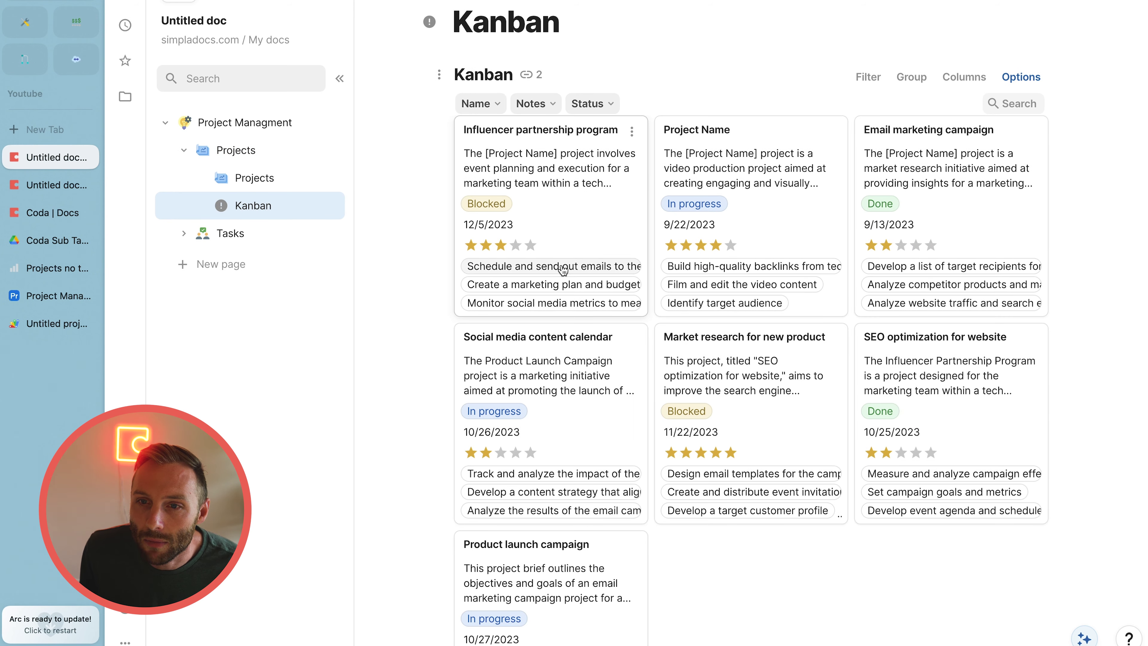
# Change the Kanban view's layout to a board grouped by Status and give the page the green horizontal bars icon
pyautogui.click(1004, 78)
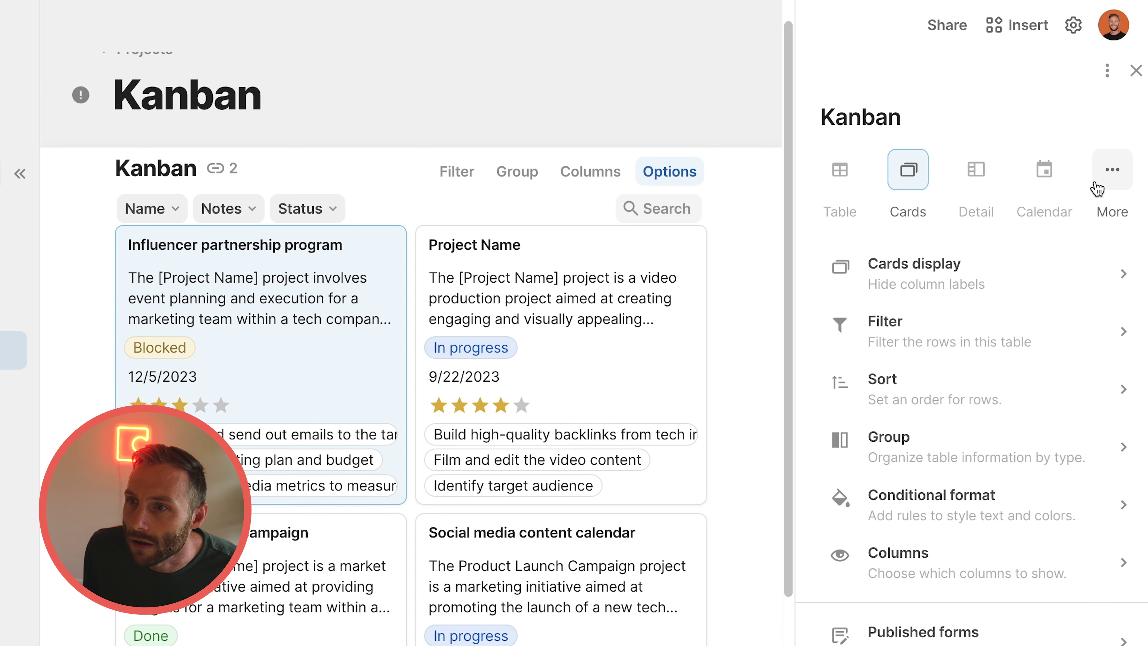
pyautogui.click(1125, 75)
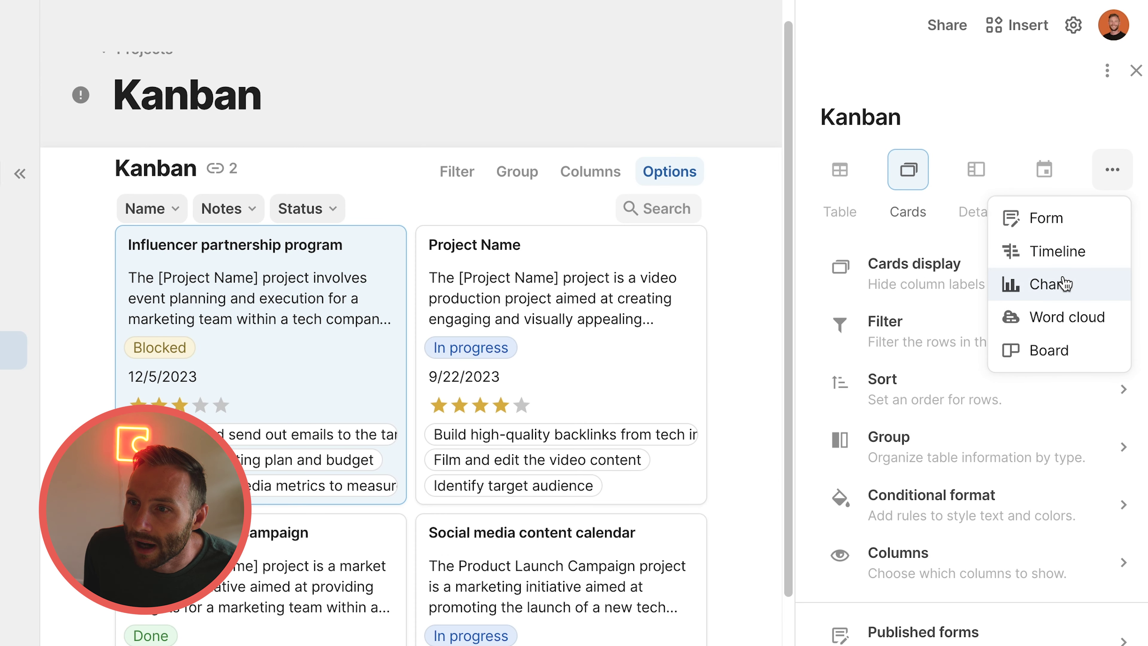
pyautogui.click(1051, 350)
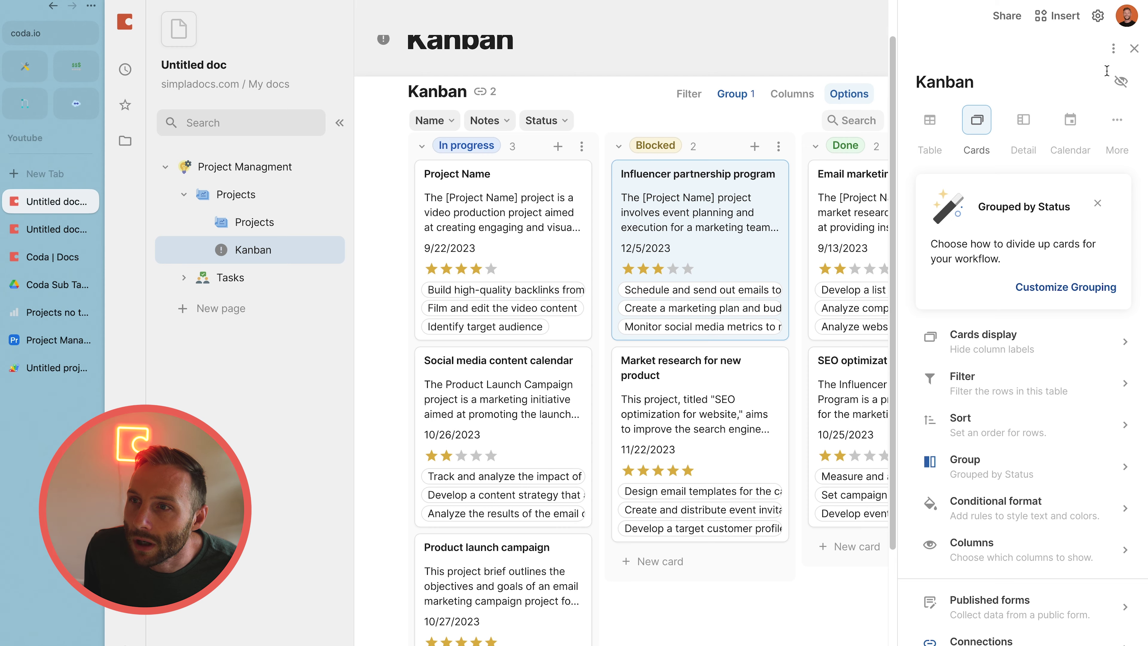
pyautogui.click(1134, 47)
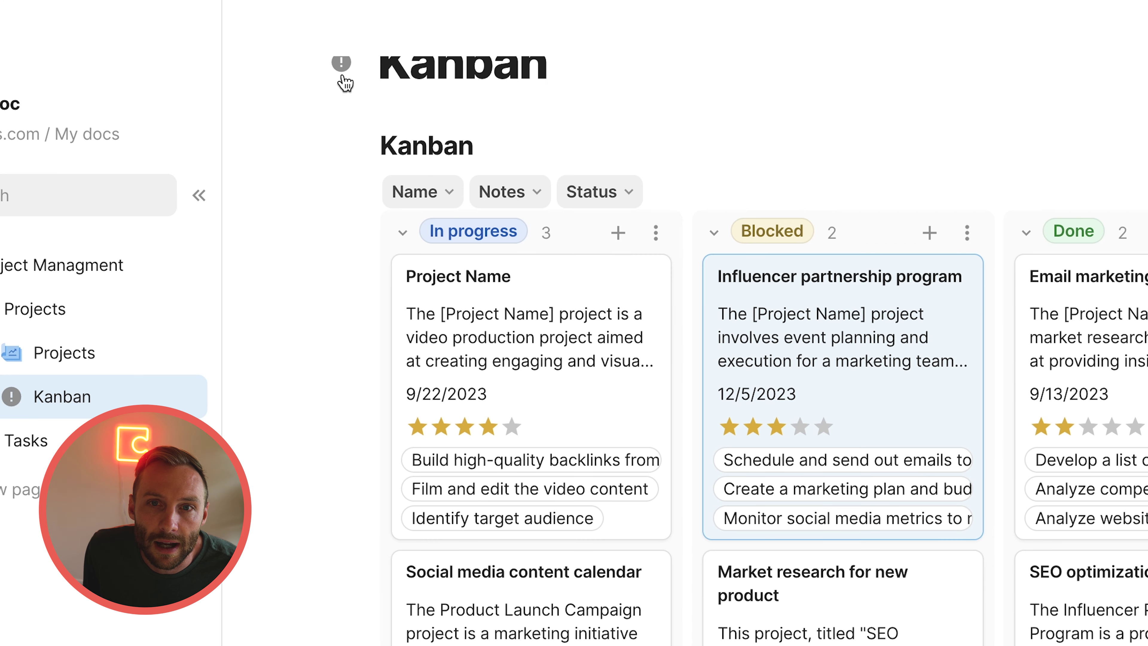
pyautogui.click(430, 41)
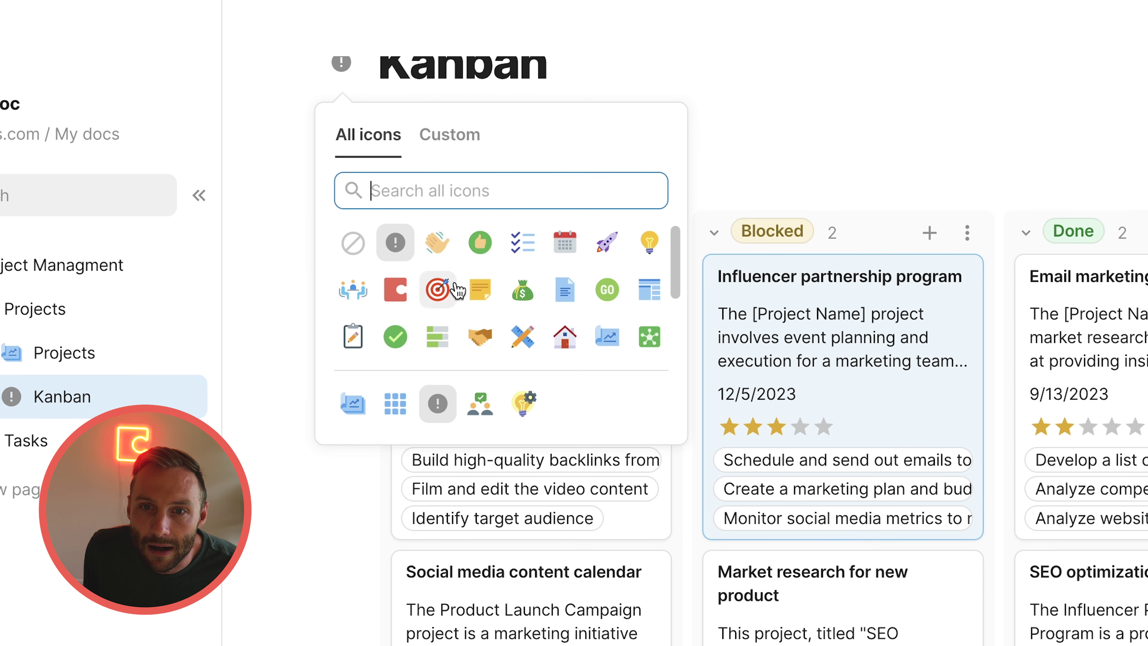
pyautogui.click(438, 337)
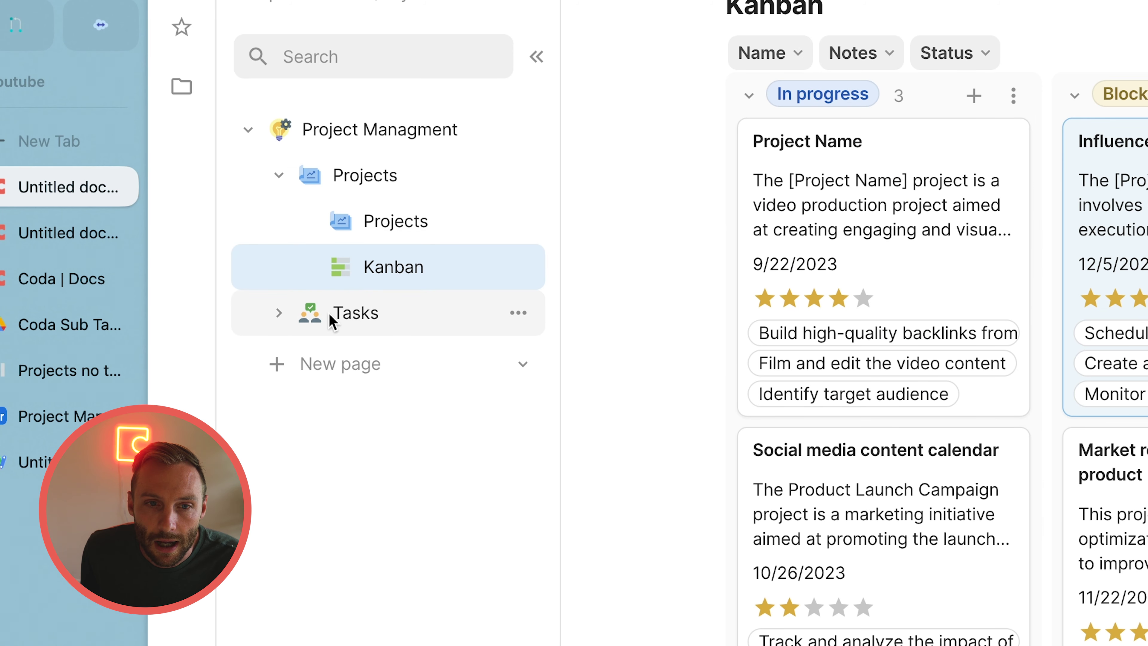
# Open the imported Tasks page and compare its table with the original tasks table in Airtable
pyautogui.click(282, 317)
pyautogui.click(370, 328)
pyautogui.moveTo(500, 298); pyautogui.dragTo(836, 642)
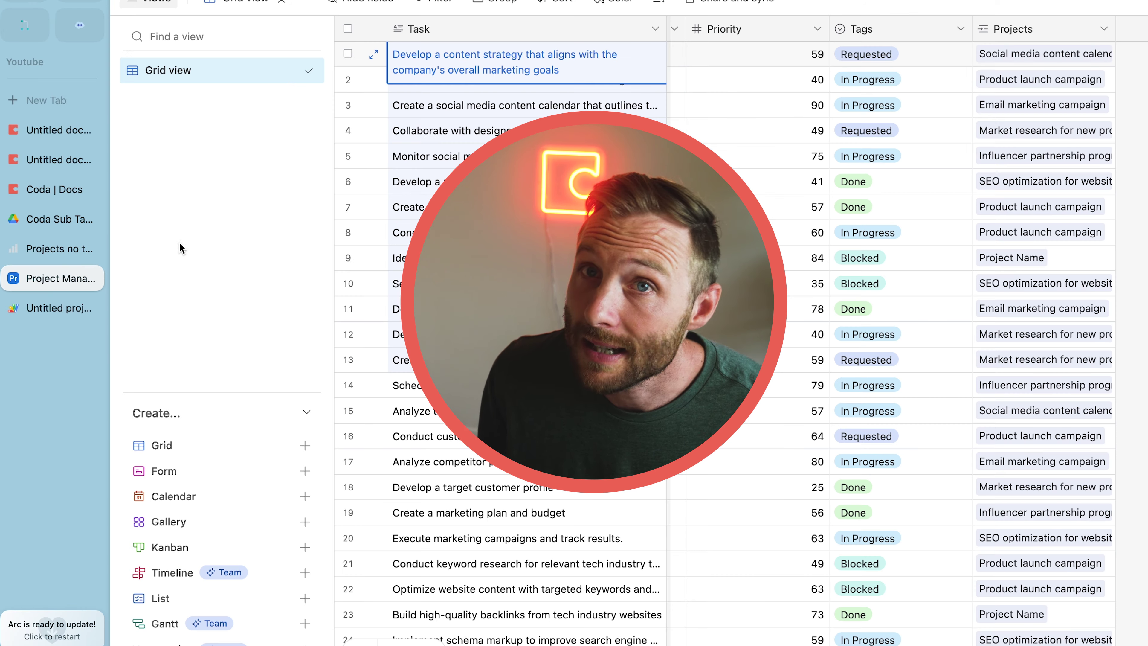
pyautogui.click(51, 132)
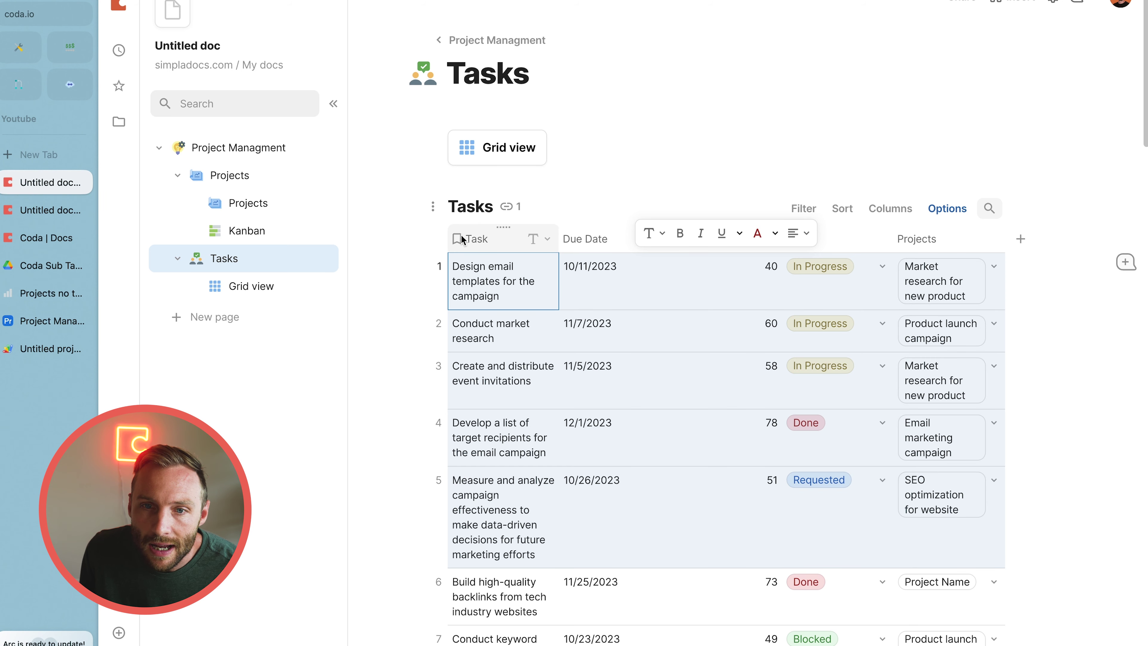
# Unwrap the text of all Tasks table columns from Task through Projects
pyautogui.click(479, 236)
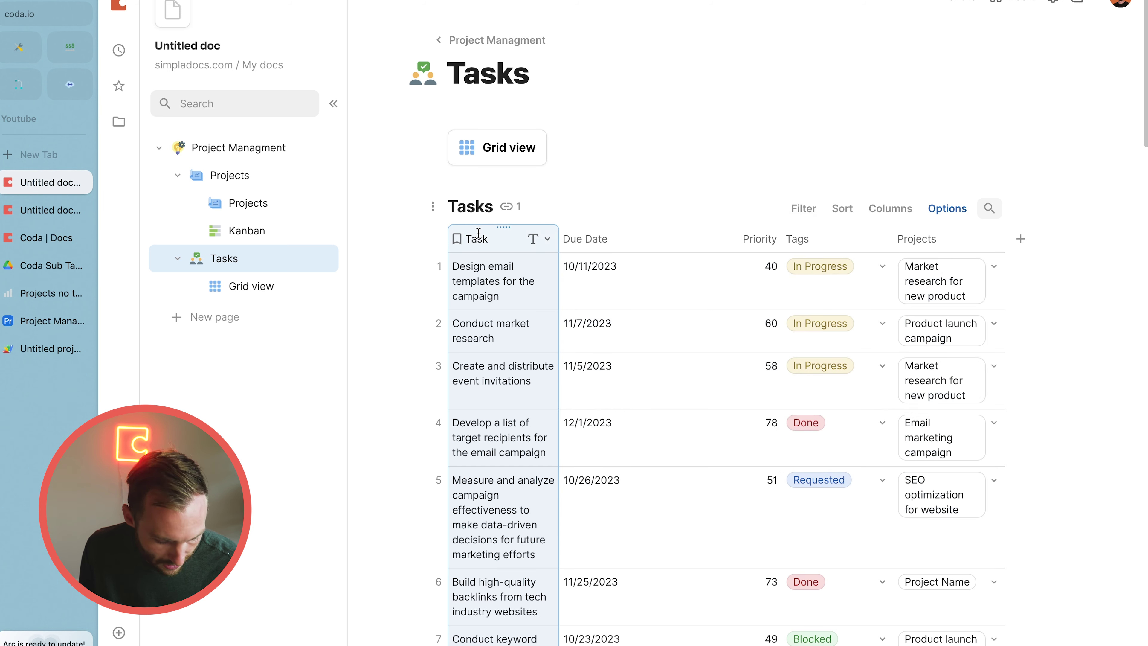
pyautogui.keyDown('shift'); pyautogui.click(947, 245); pyautogui.keyUp('shift')
pyautogui.click(986, 239)
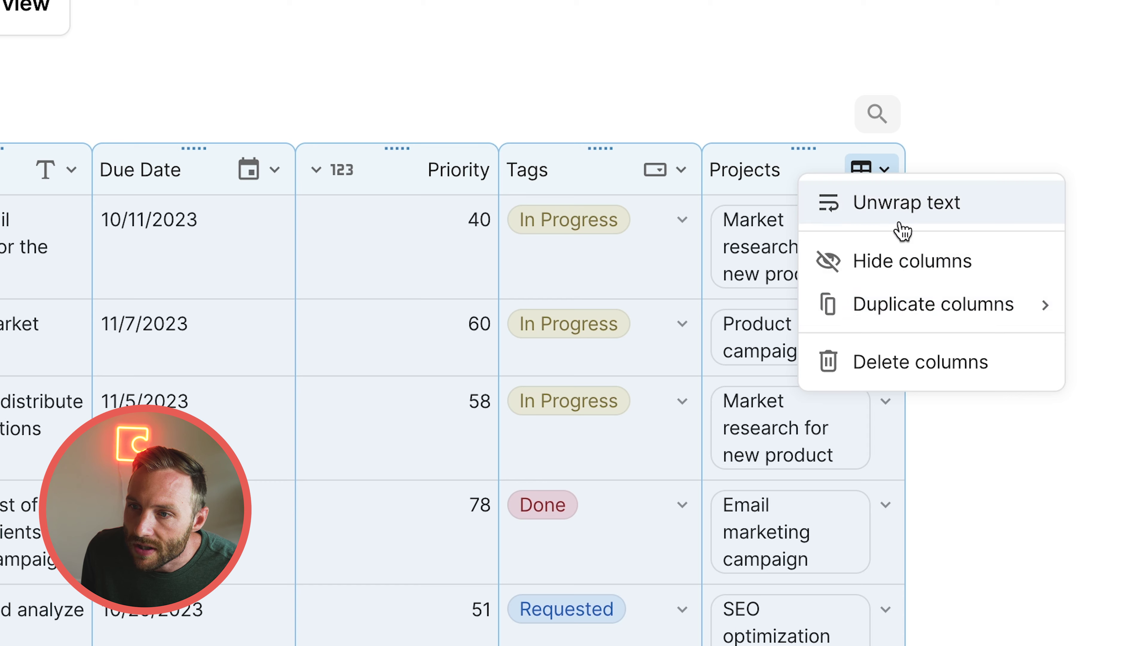
pyautogui.click(900, 213)
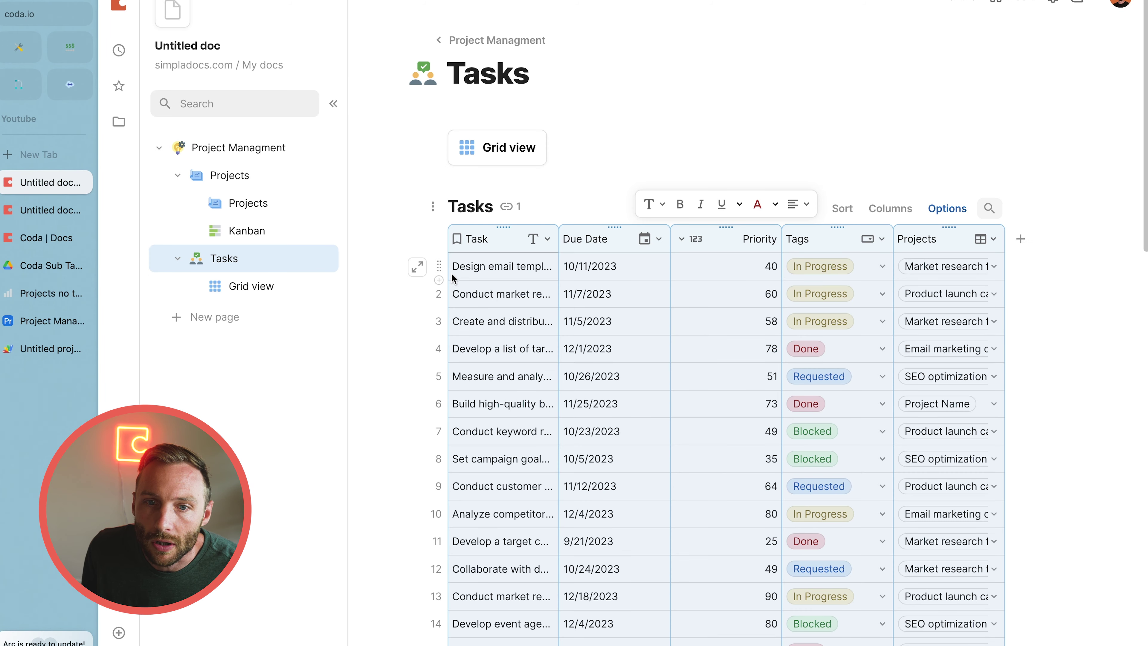
# Review the Tasks table's layout options and its available table actions
pyautogui.moveTo(462, 275); pyautogui.dragTo(972, 461)
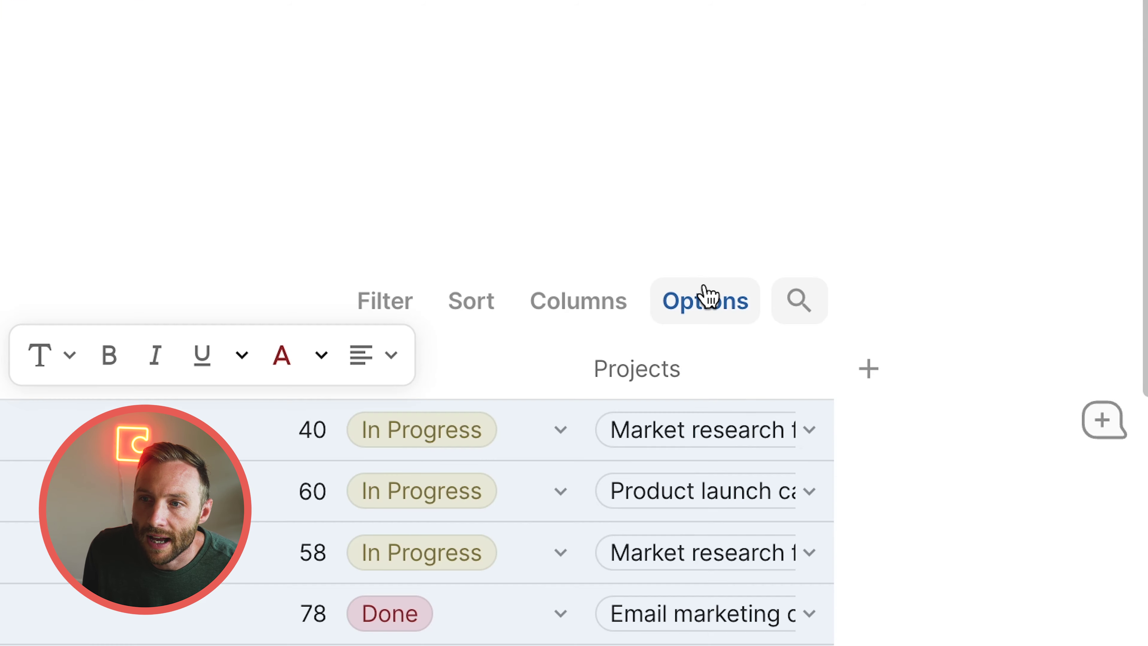
pyautogui.click(949, 204)
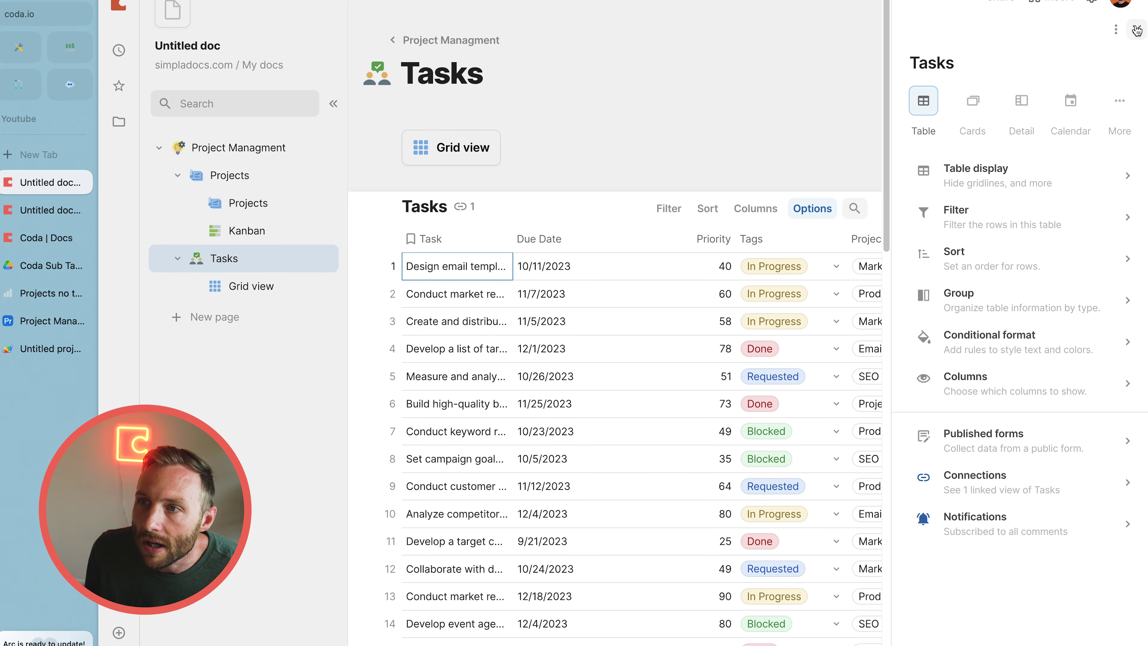
pyautogui.click(1127, 33)
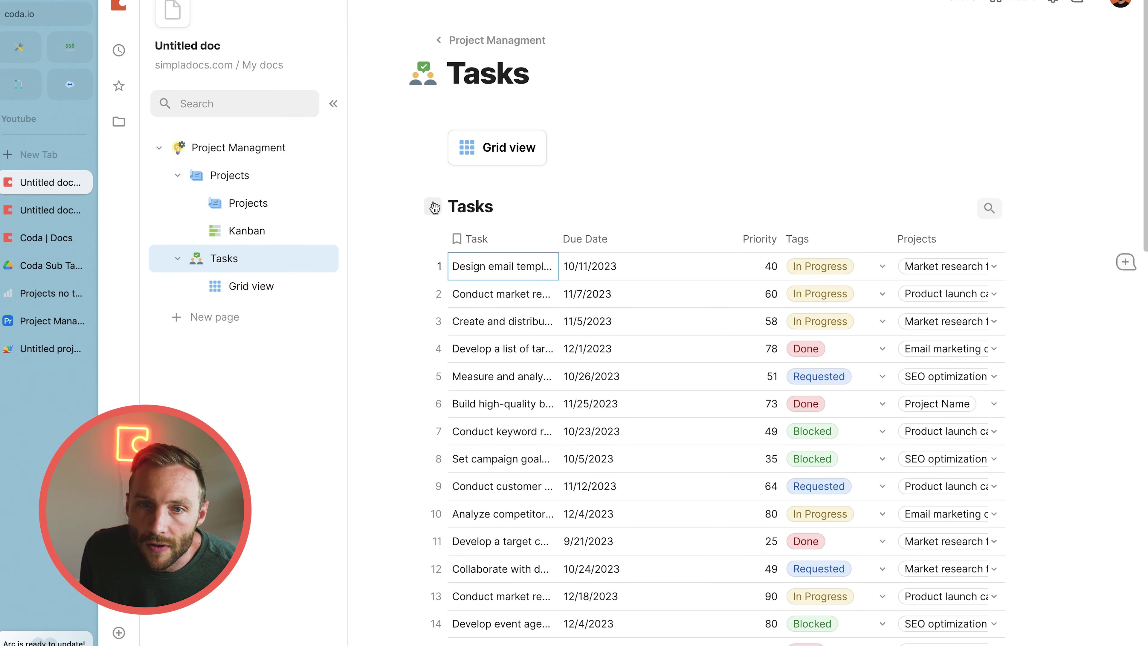
pyautogui.click(433, 207)
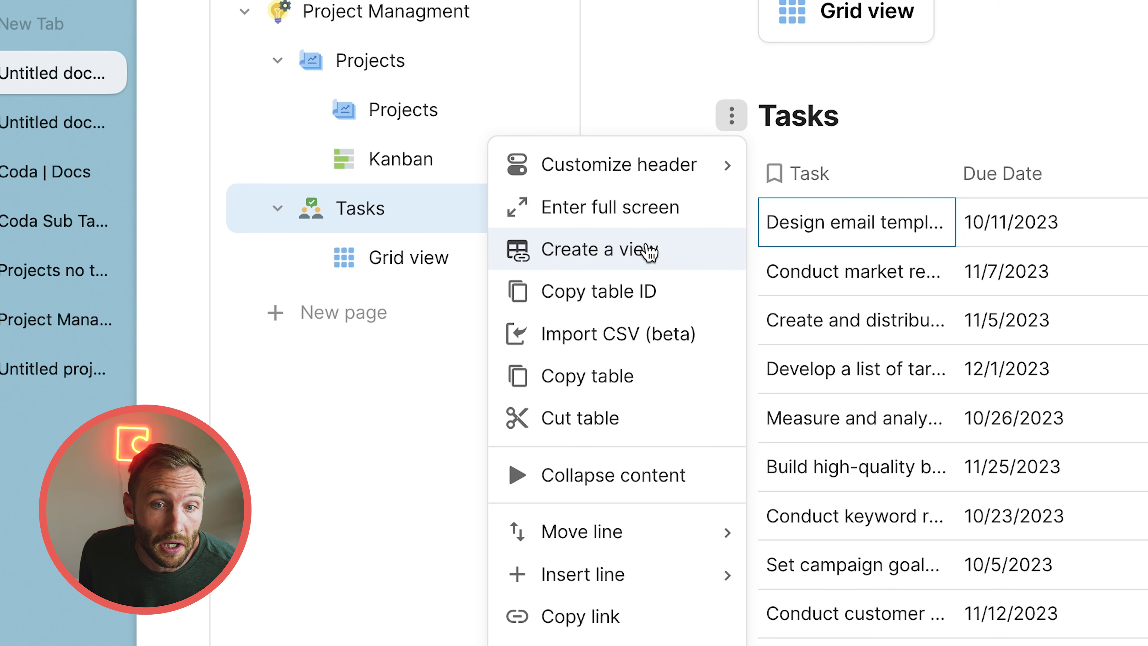
# Create a new top-level page titled "Task Calendar"
pyautogui.click(326, 317)
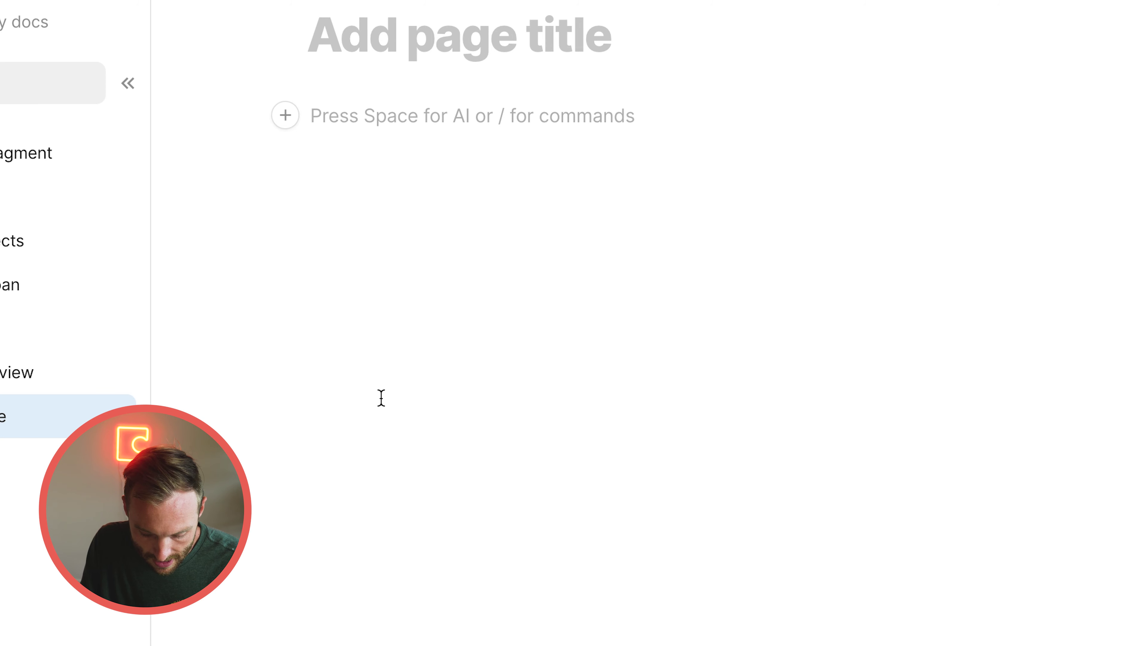
pyautogui.write('Task')
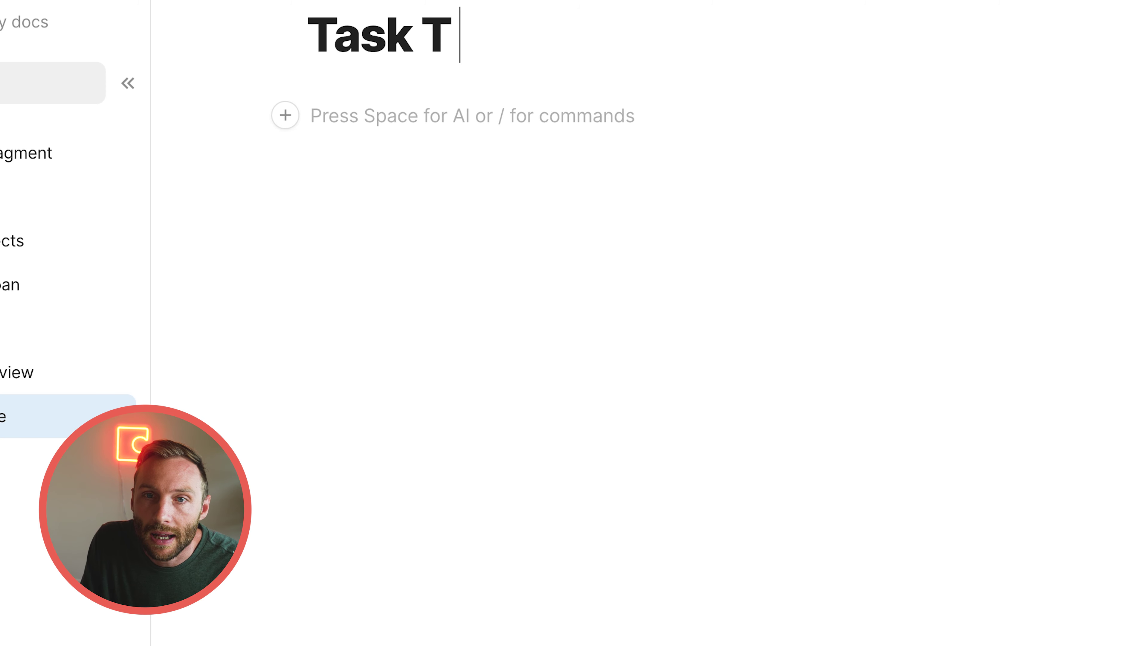
pyautogui.write('C')
pyautogui.press('BackSpace')
pyautogui.press('BackSpace')
pyautogui.press('BackSpace')
pyautogui.write('Calendar')
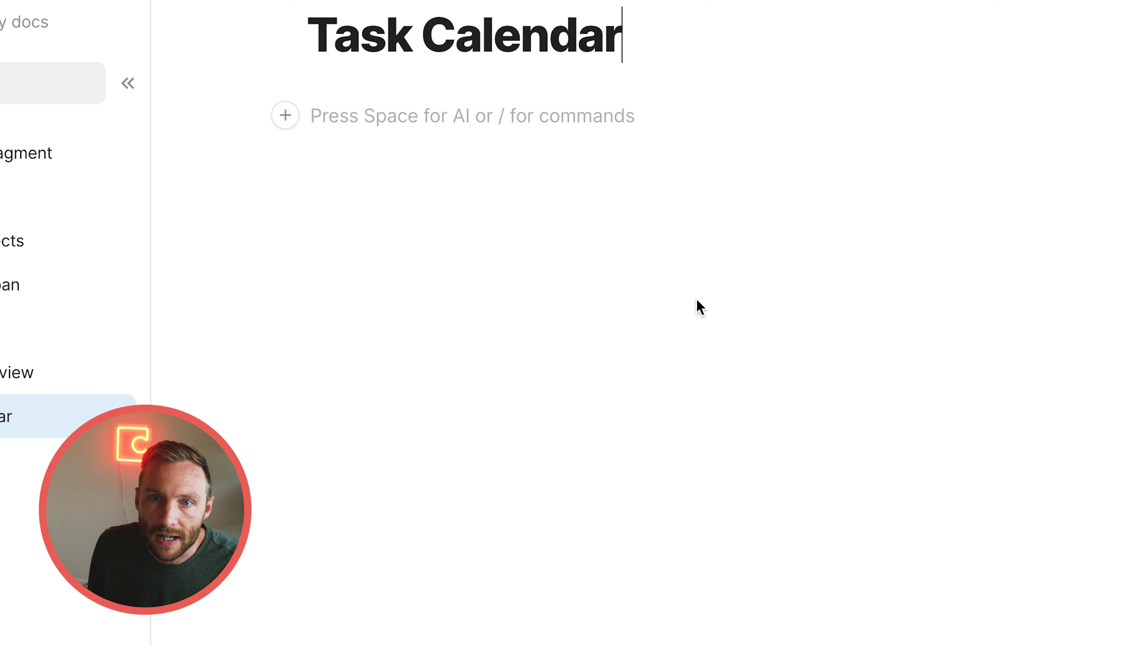
# Insert a table connected to the Tasks table on the Task Calendar page and name the view "Calendar"
pyautogui.press('Return')
pyautogui.write('/tab')
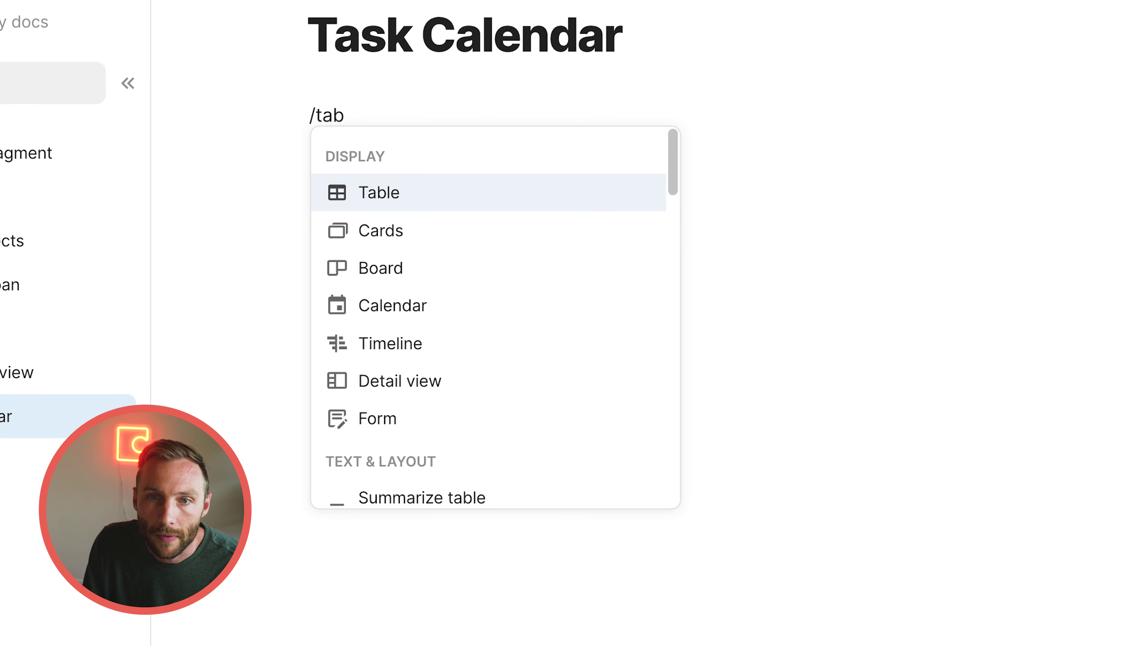
pyautogui.press('Return')
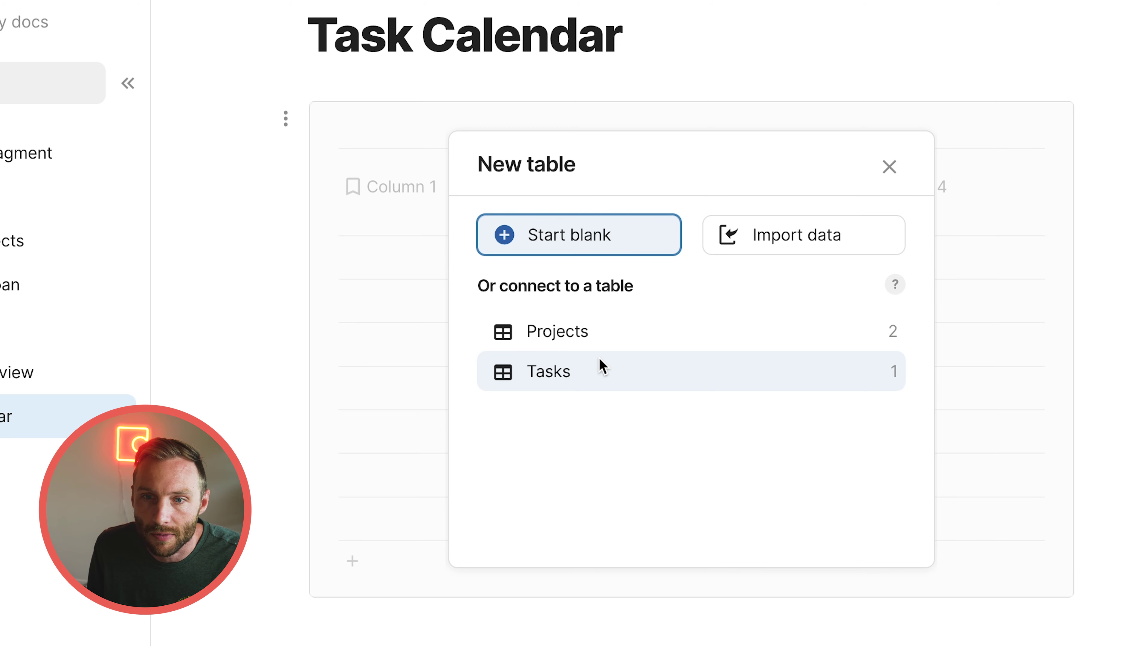
pyautogui.click(602, 382)
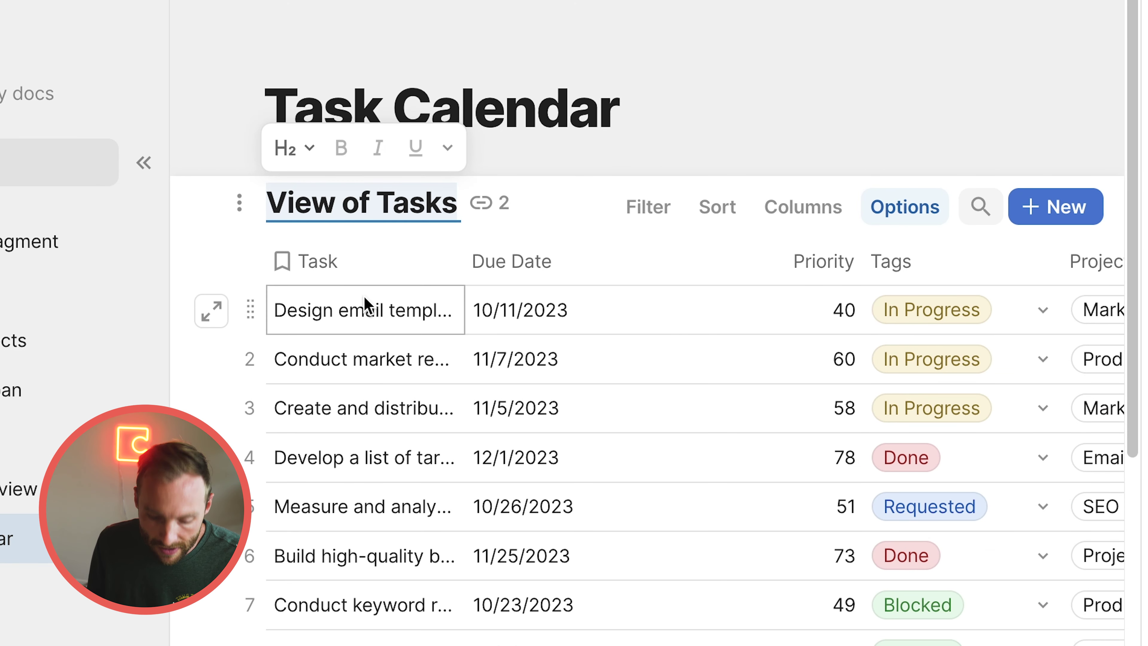
pyautogui.write('Calendar')
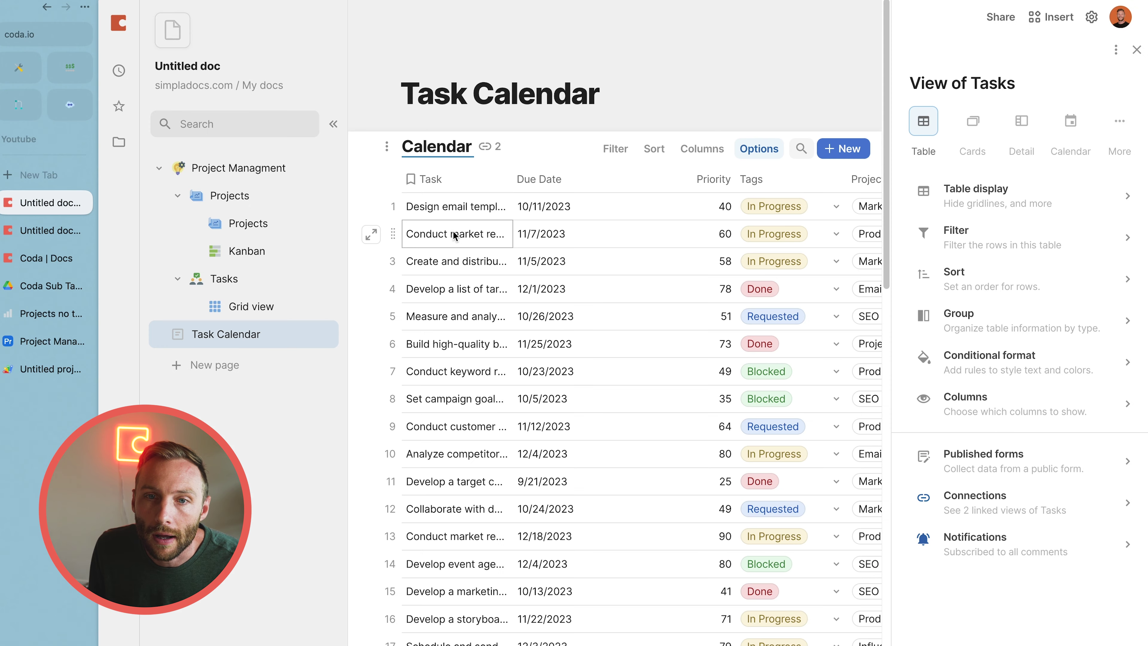
pyautogui.click(371, 359)
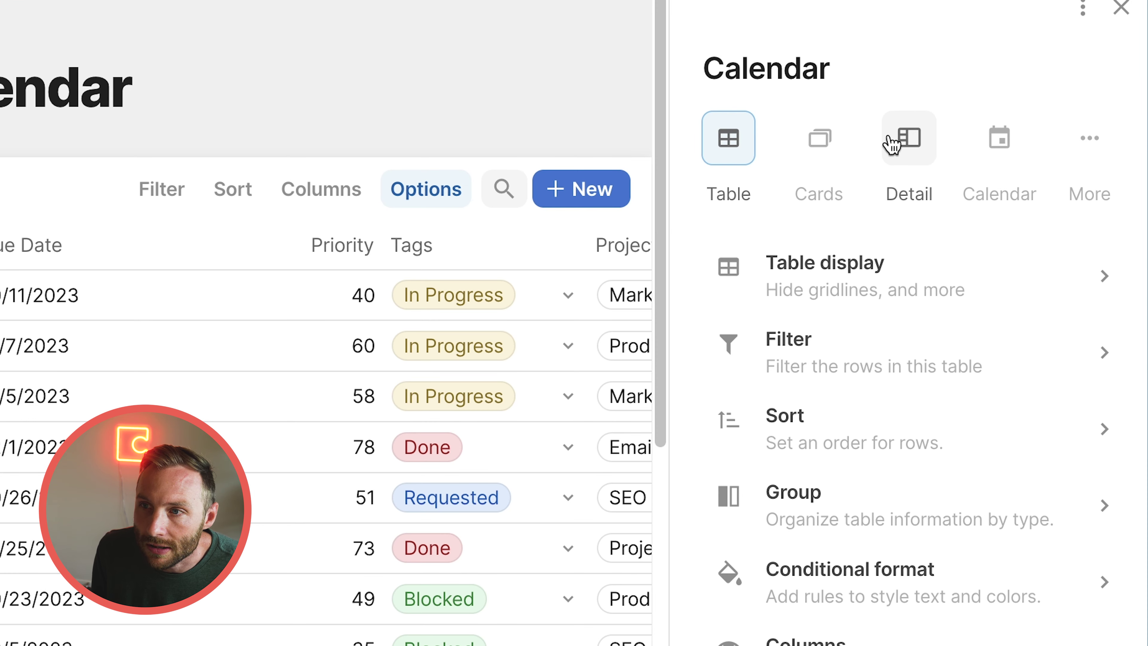
# Switch the Calendar view to the calendar layout and check how the tasks are laid out
pyautogui.click(1065, 146)
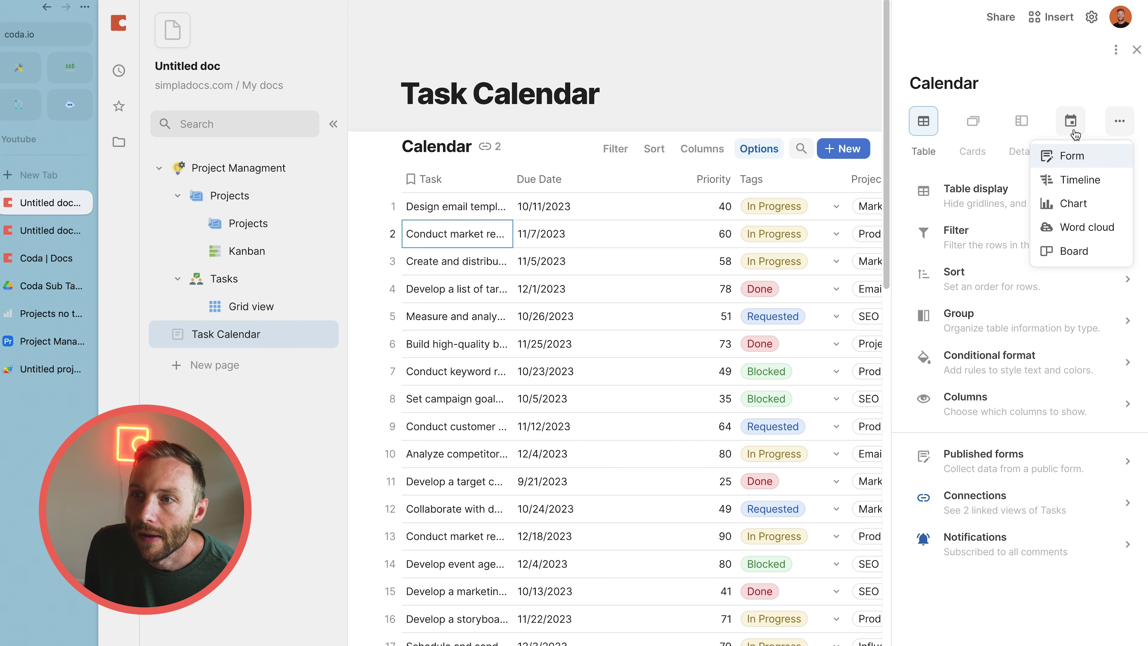
pyautogui.click(1075, 132)
pyautogui.scroll(-5, 754, 395)
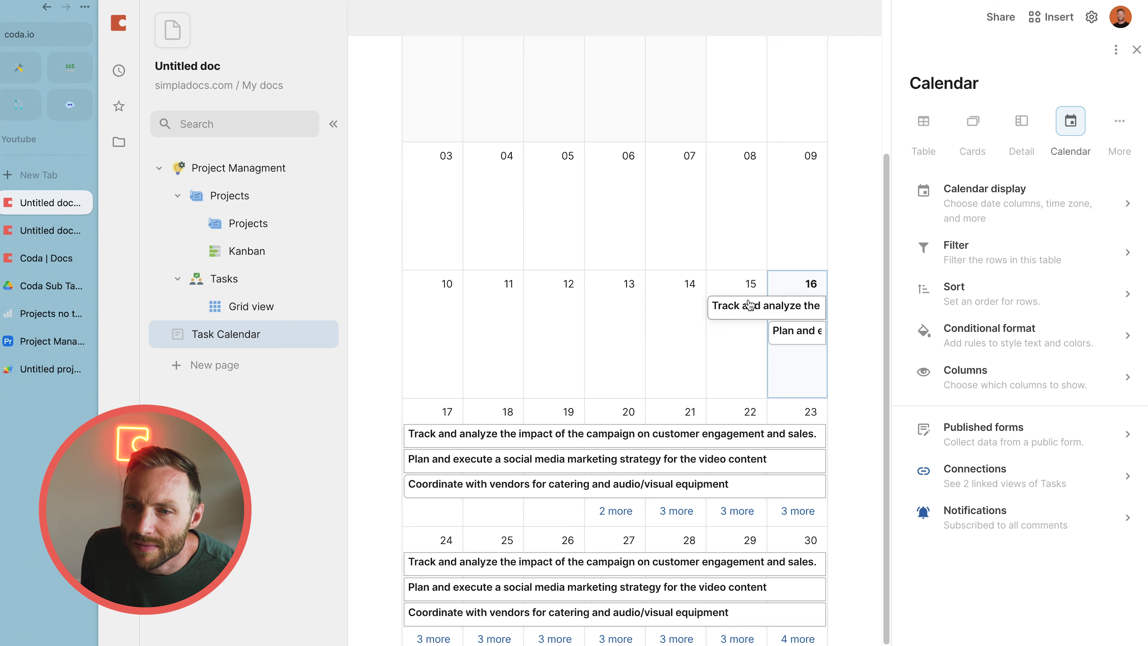
pyautogui.scroll(-1, 765, 282)
pyautogui.scroll(1, 742, 279)
pyautogui.scroll(3, 713, 279)
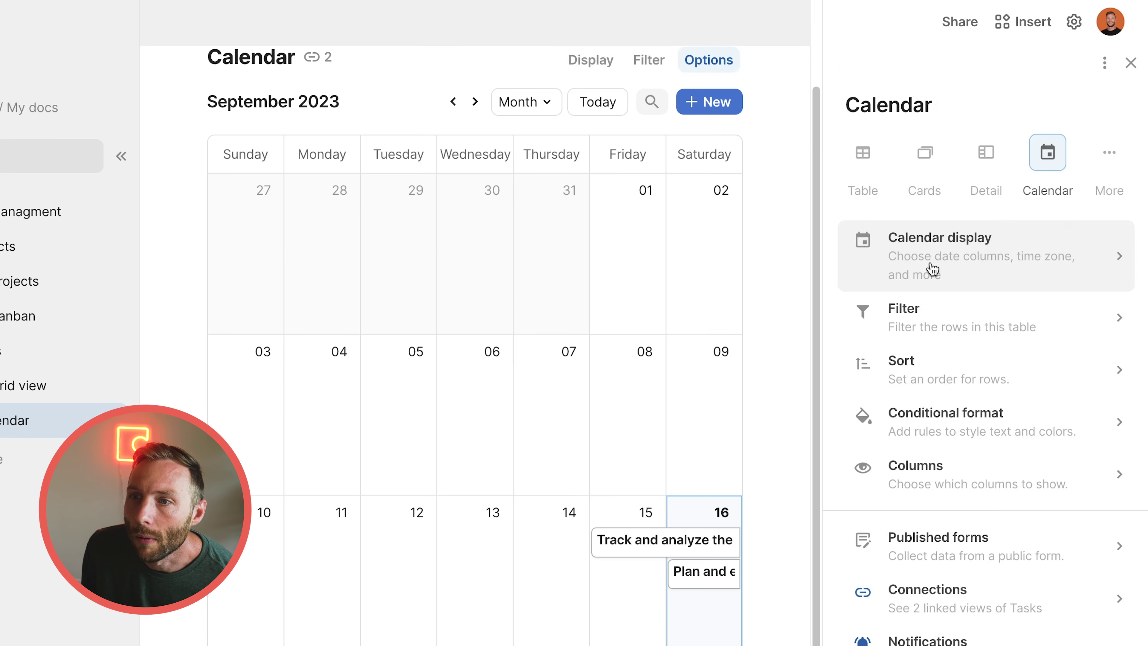
# Set the calendar's end date/time or duration to None and check the tasks on the month grid
pyautogui.click(932, 269)
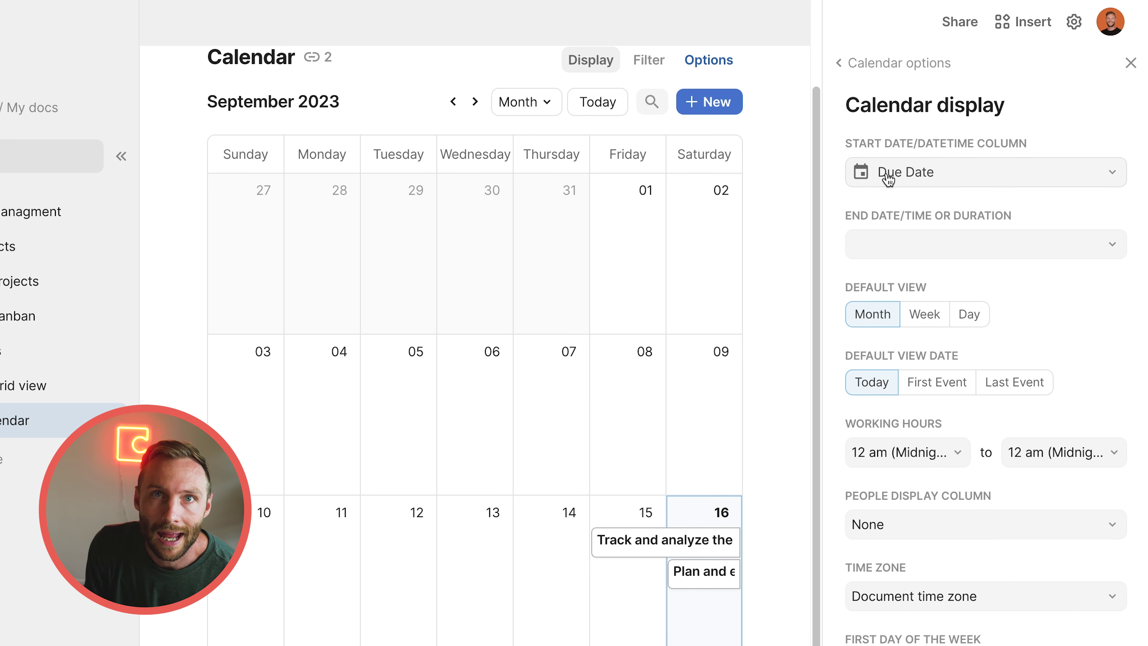
pyautogui.click(1004, 251)
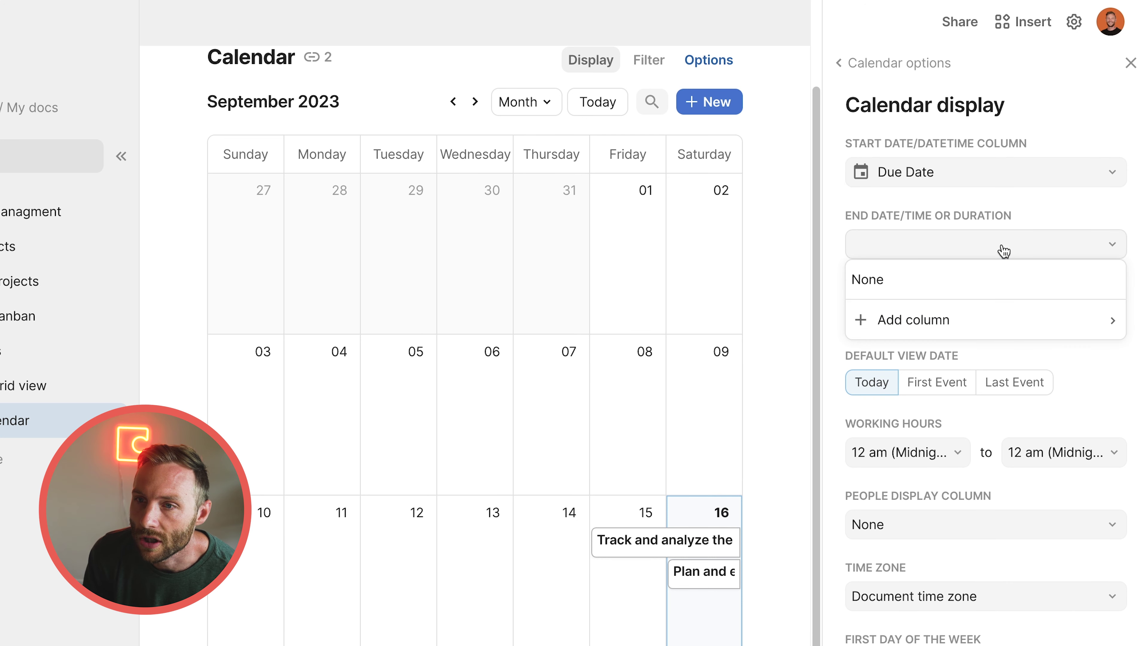
pyautogui.click(909, 280)
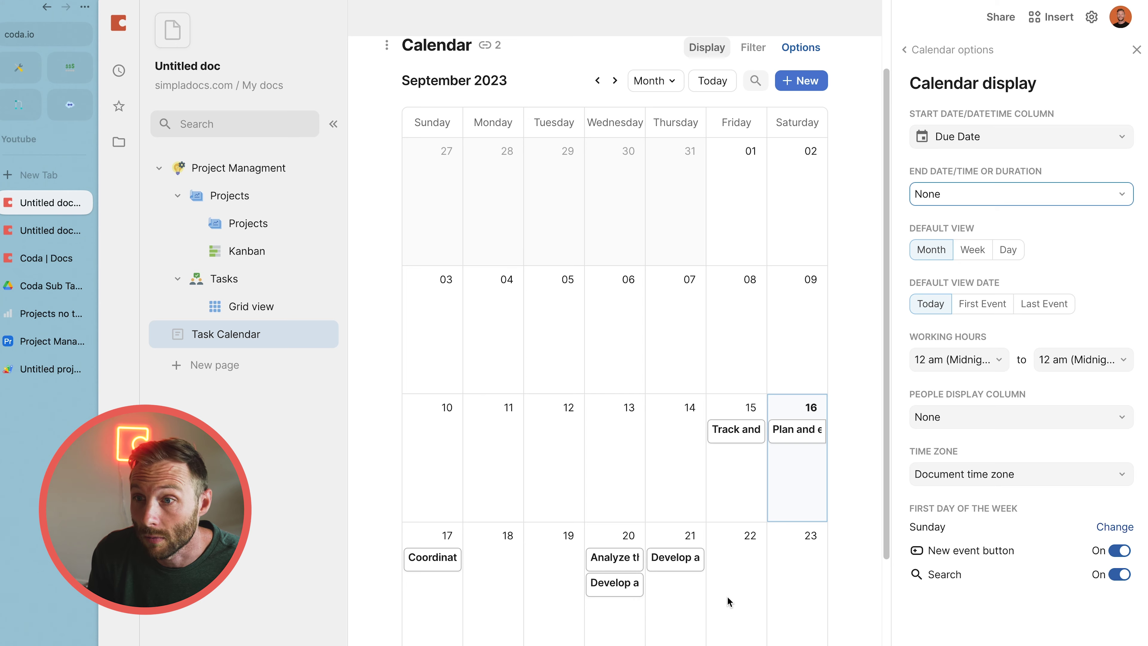
pyautogui.scroll(-1, 728, 602)
pyautogui.scroll(2, 728, 602)
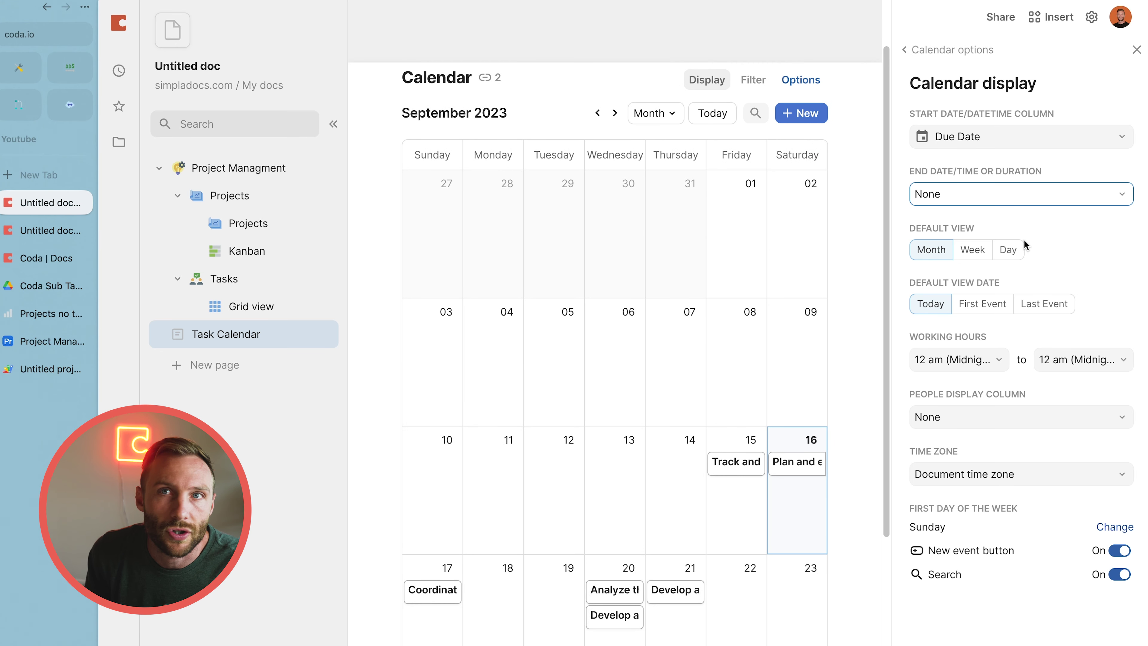
# Try Week as the calendar's default view, set it back to Month, and close the display settings
pyautogui.click(966, 249)
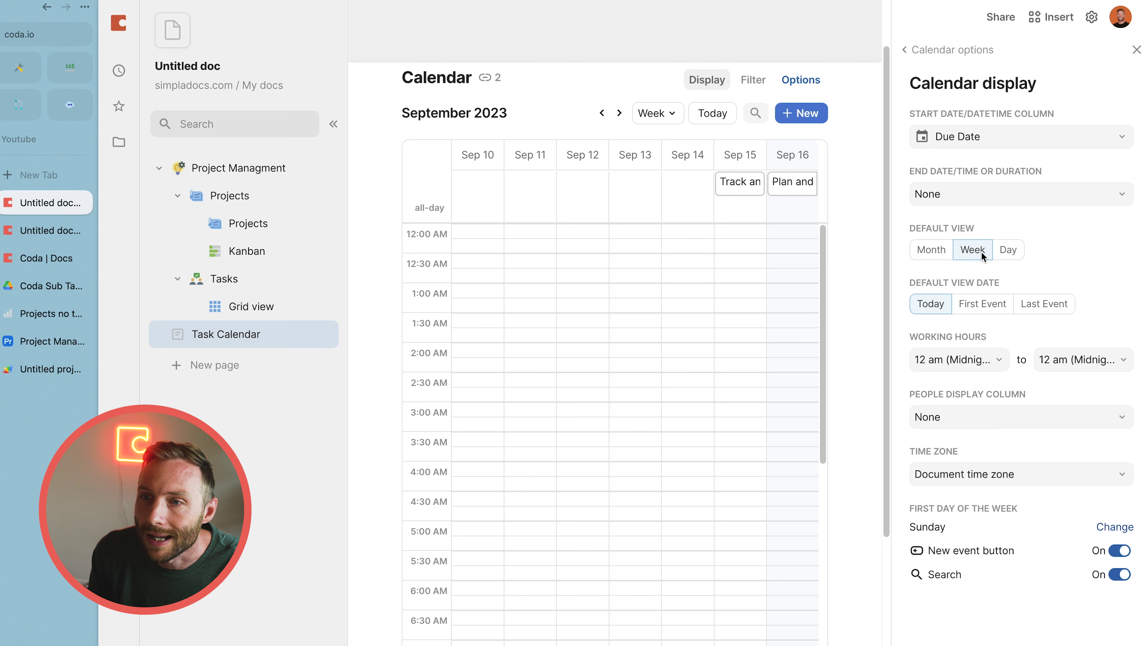
pyautogui.click(943, 253)
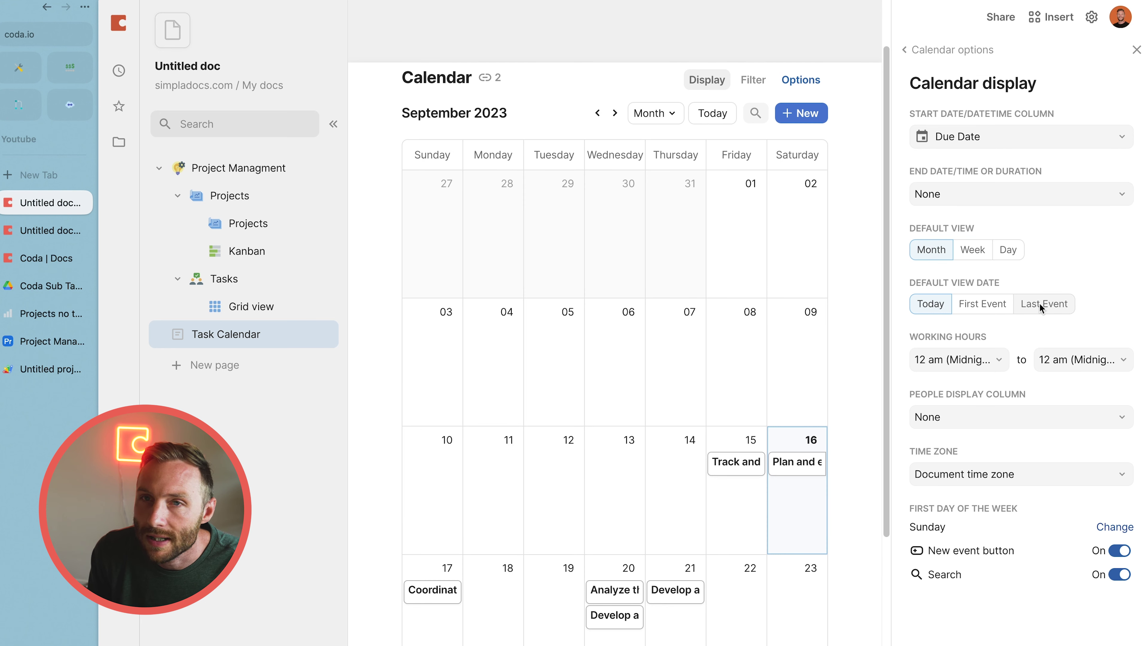
pyautogui.scroll(2, 718, 256)
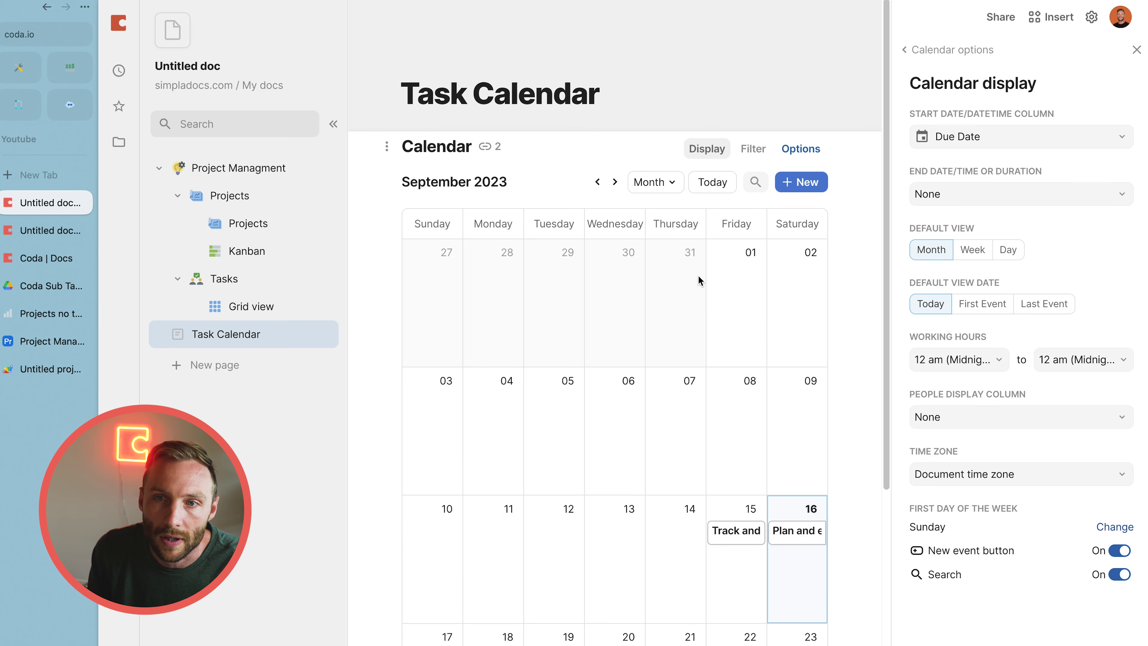
pyautogui.click(1137, 50)
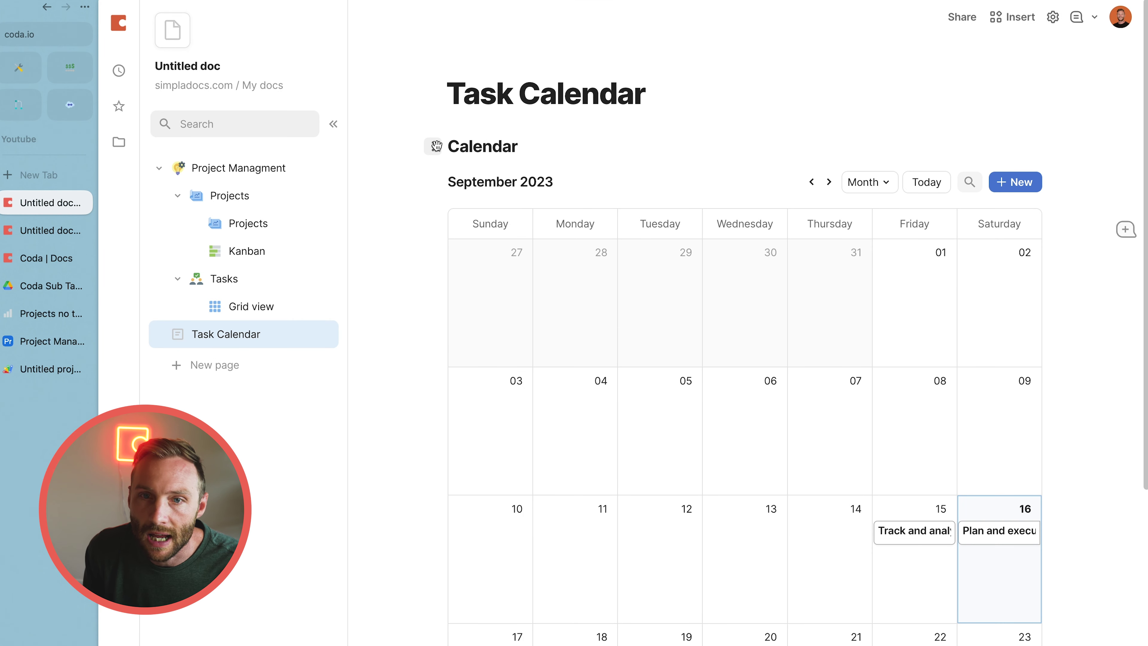
# Insert a view of the Projects table above the Calendar view on the Task Calendar page
pyautogui.click(656, 99)
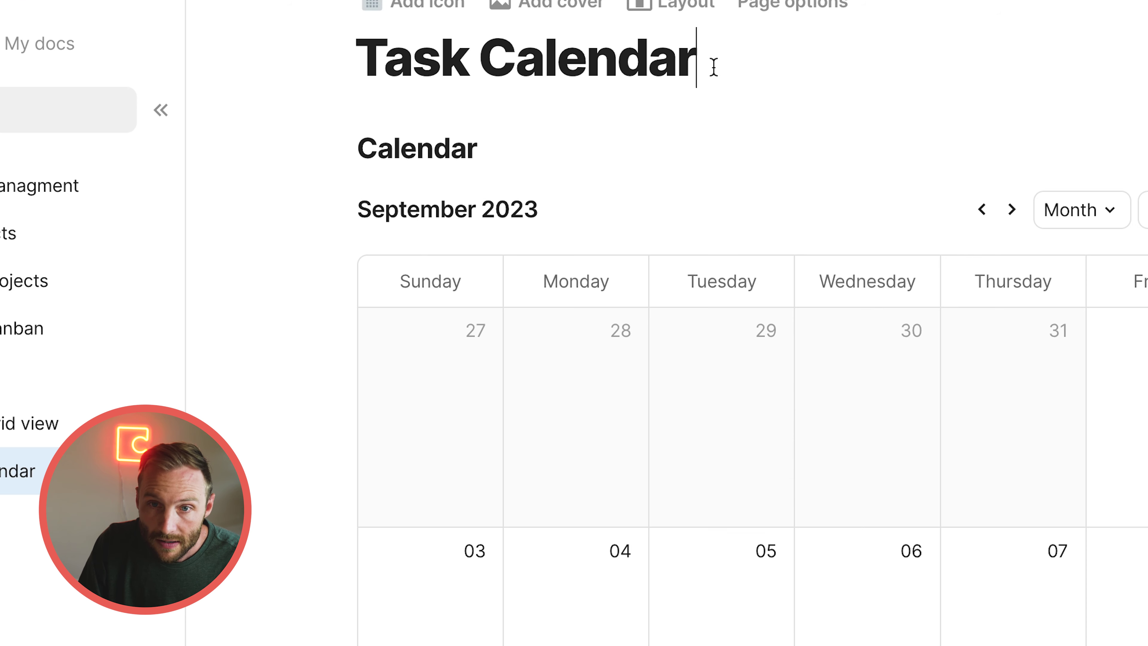
pyautogui.press('Return')
pyautogui.write('/')
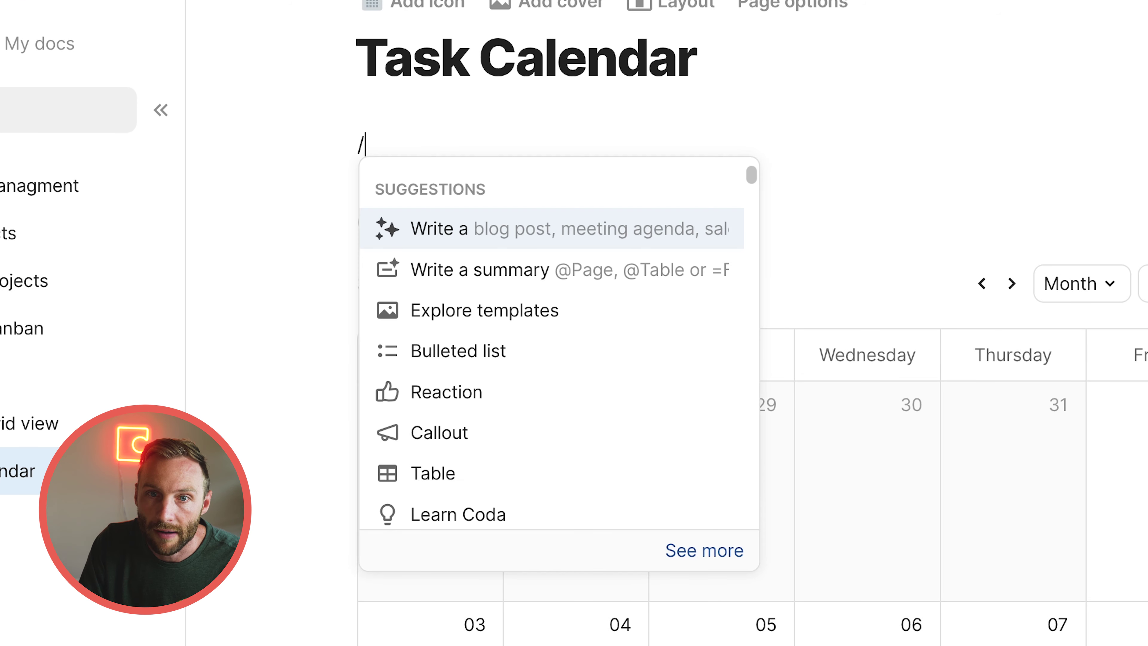
pyautogui.write('pro')
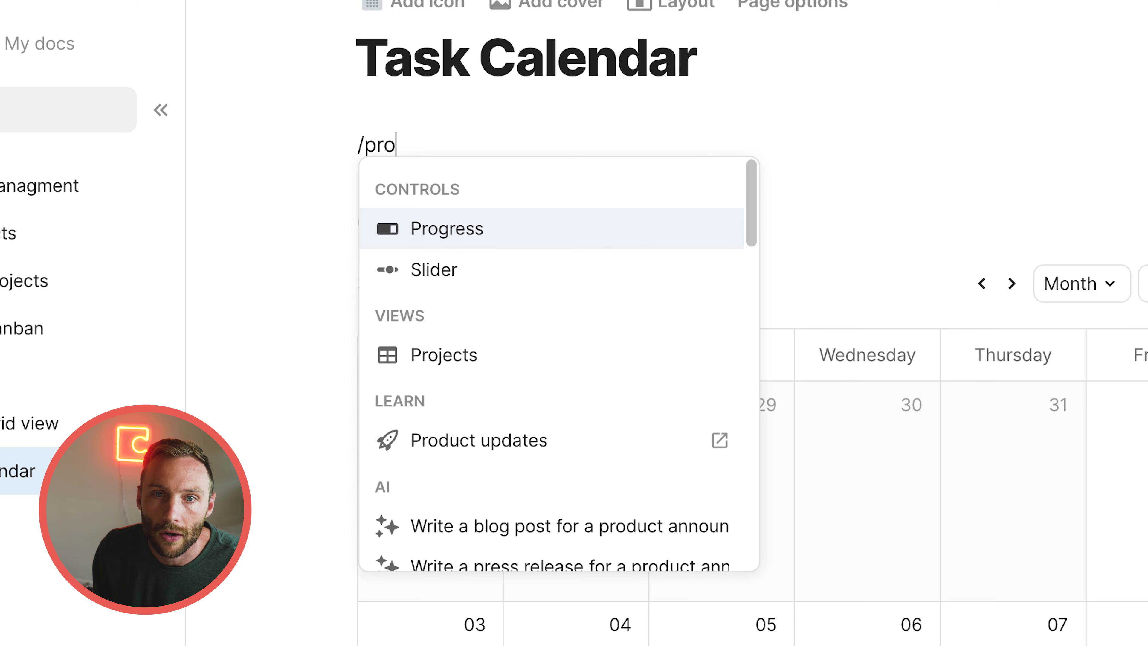
pyautogui.click(472, 356)
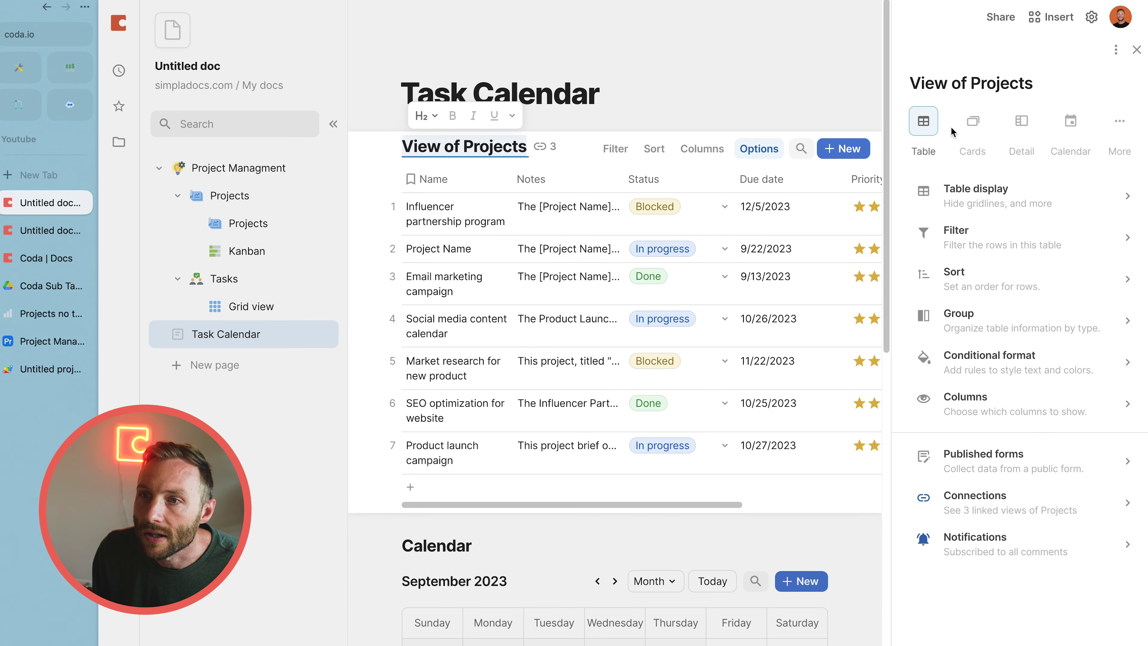
# Switch the new Projects view to the cards layout and check the project cards
pyautogui.click(968, 131)
pyautogui.scroll(-5, 585, 325)
pyautogui.scroll(-5, 586, 328)
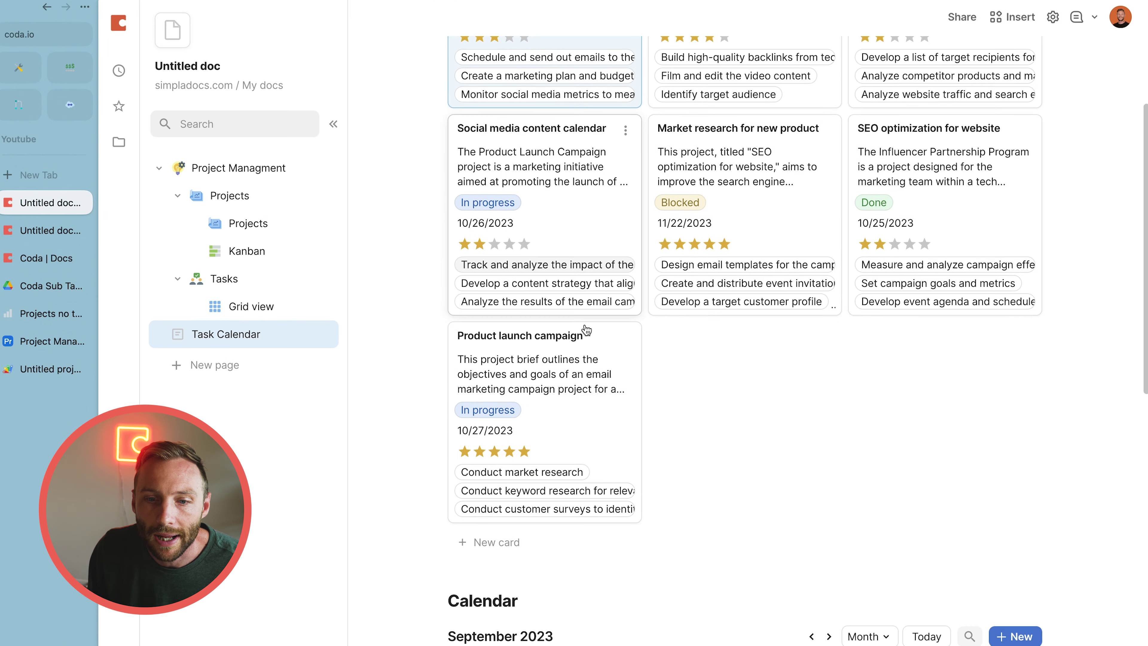
pyautogui.scroll(8, 587, 329)
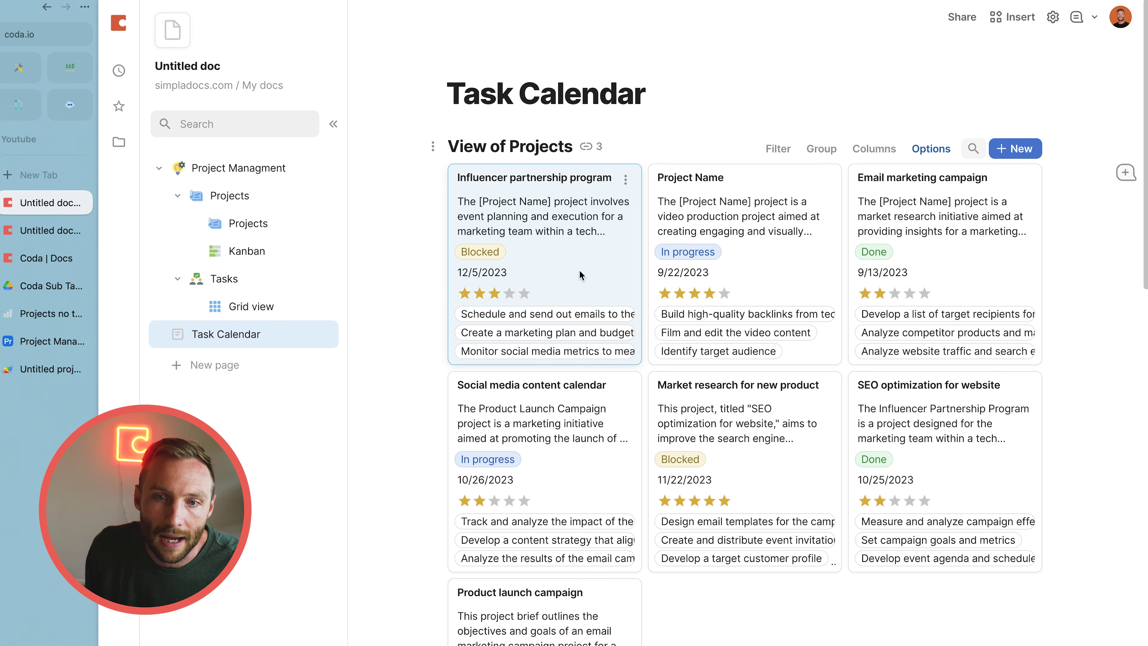
# Add a blank page to the doc, and open the options of the table on the Projects subpage
pyautogui.click(215, 365)
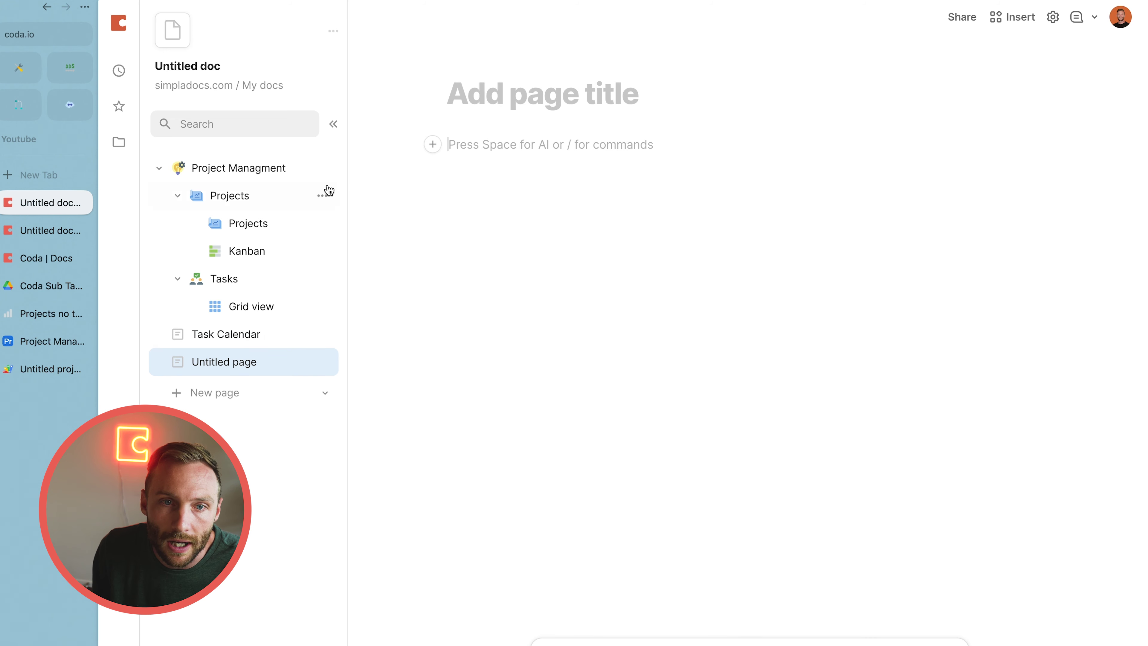
pyautogui.click(251, 234)
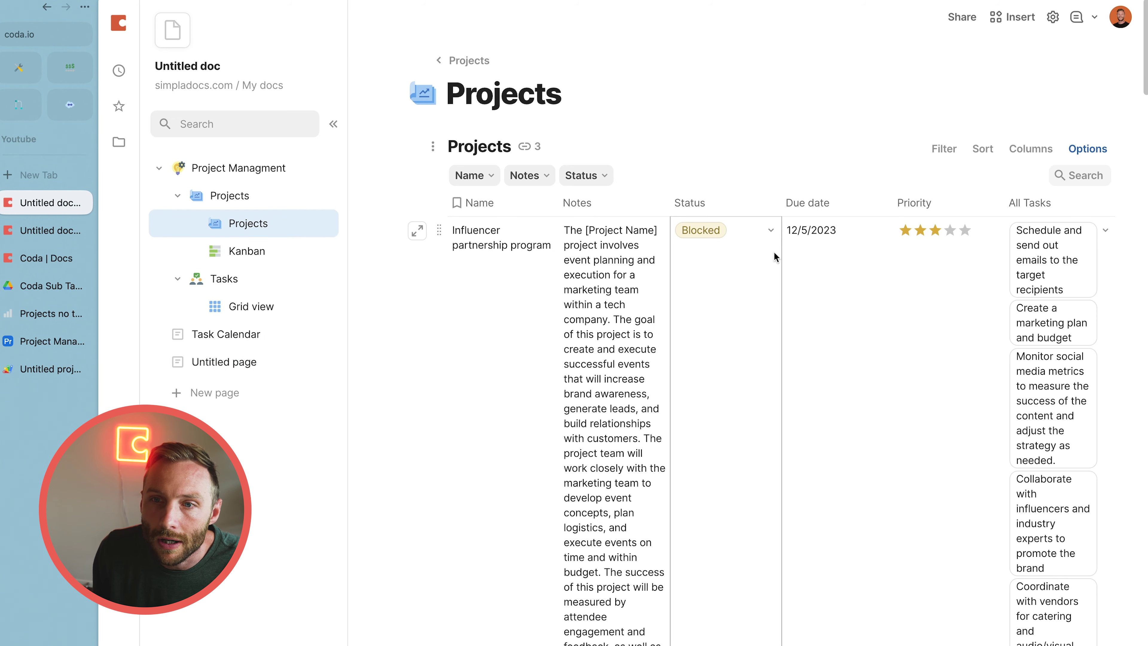
pyautogui.click(1078, 150)
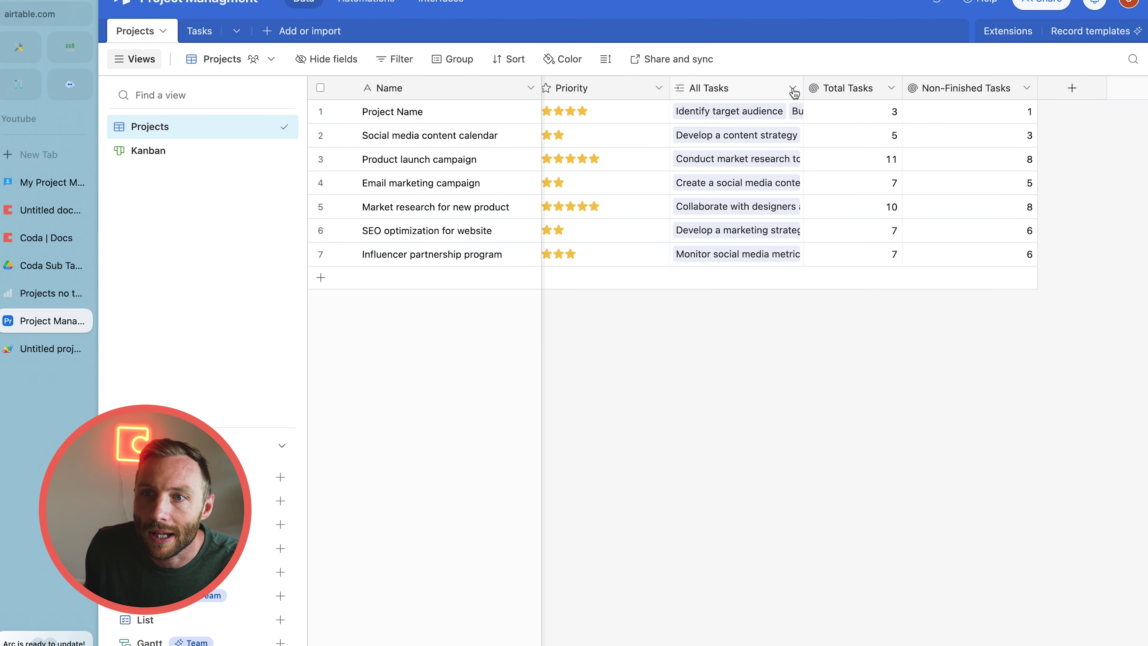
# In the Airtable base, open the All Tasks field's settings and turn on limiting record selection to a view
pyautogui.click(792, 89)
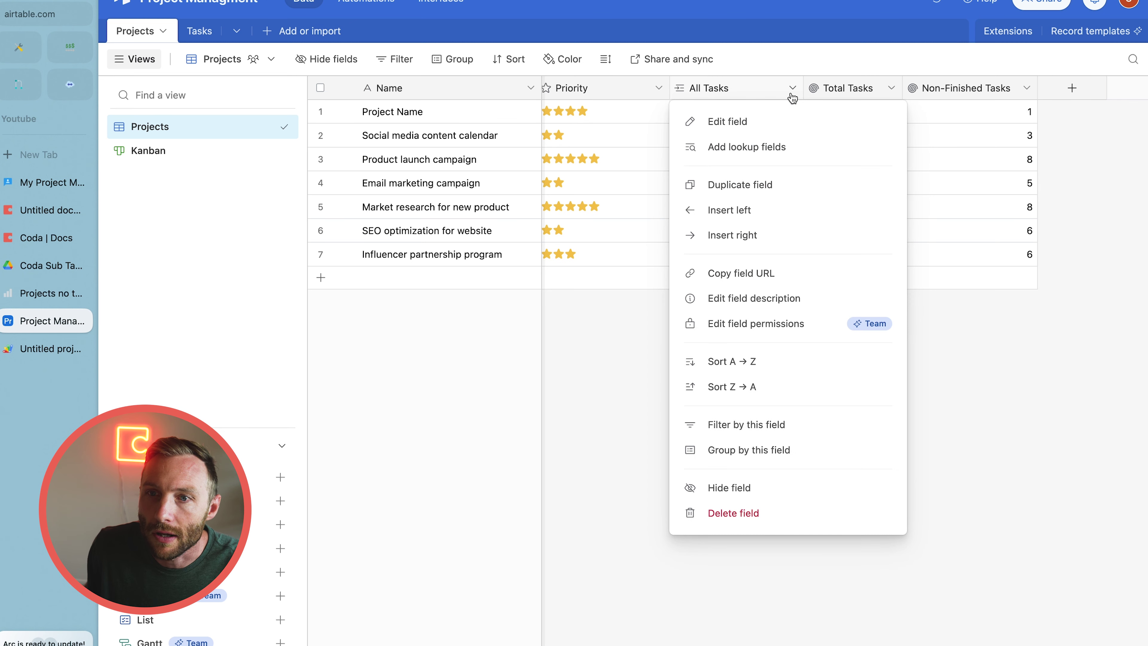
pyautogui.click(782, 120)
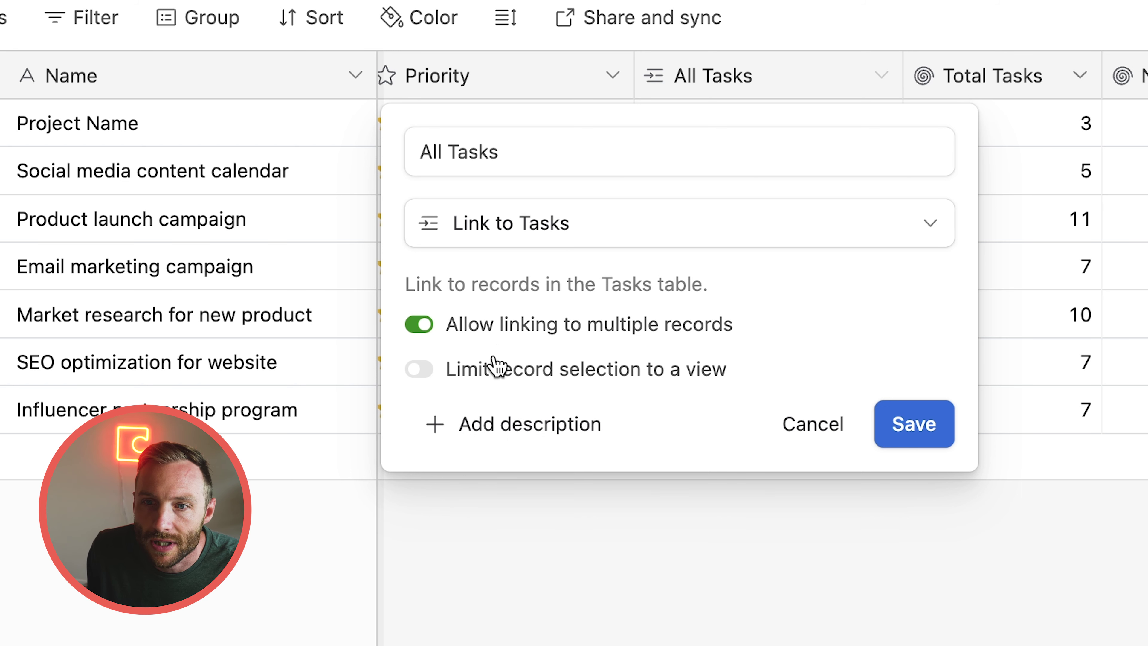
pyautogui.click(457, 375)
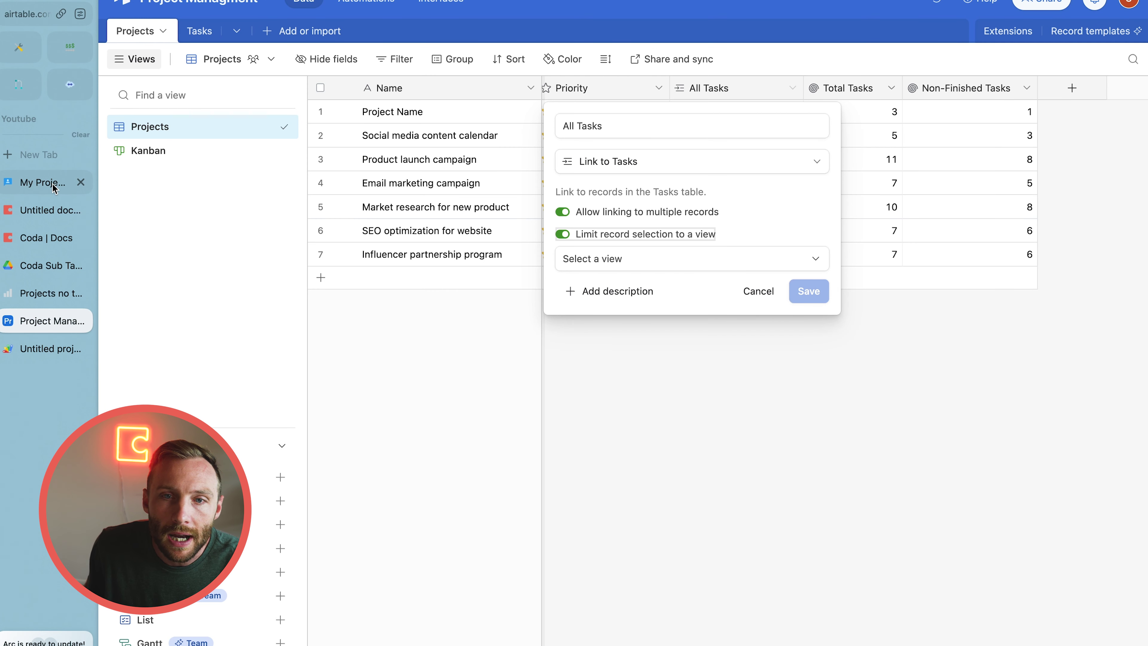
# On the Tasks page of the My Project Management doc in Coda, widen the Tasks table's Task column
pyautogui.click(53, 185)
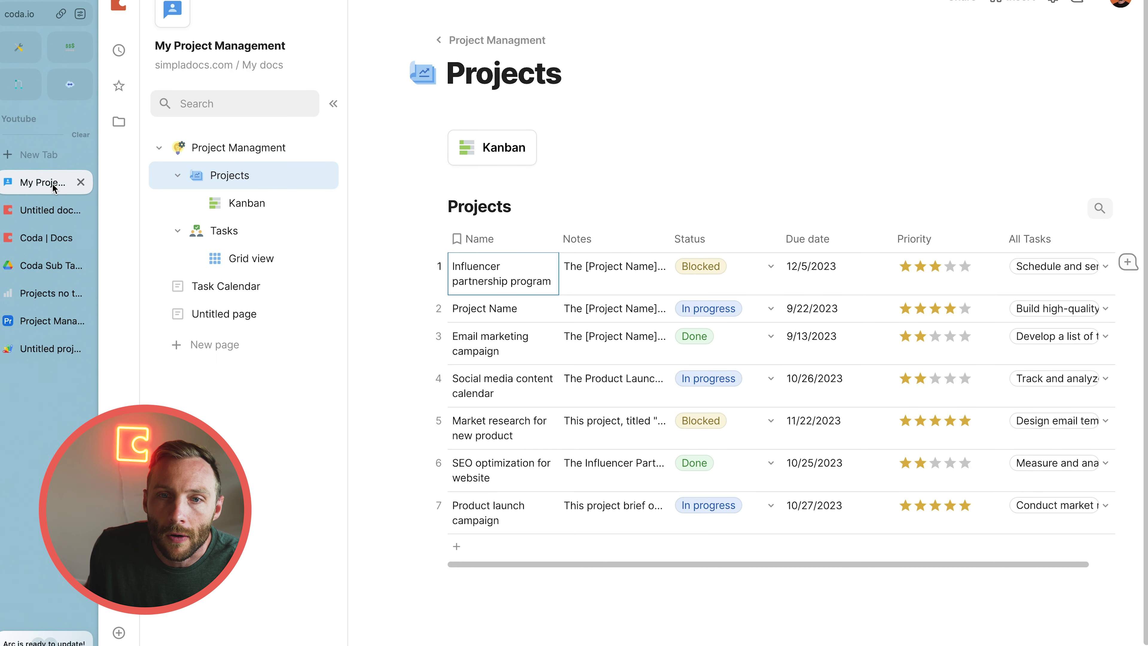
pyautogui.moveTo(532, 316); pyautogui.dragTo(900, 526)
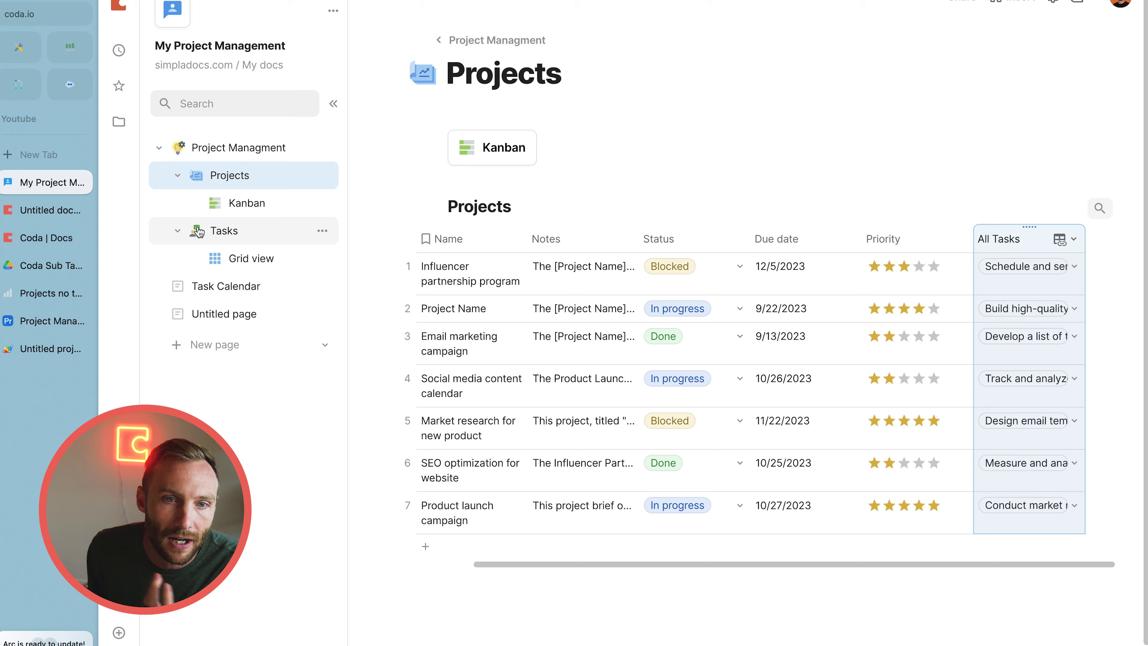
pyautogui.click(212, 235)
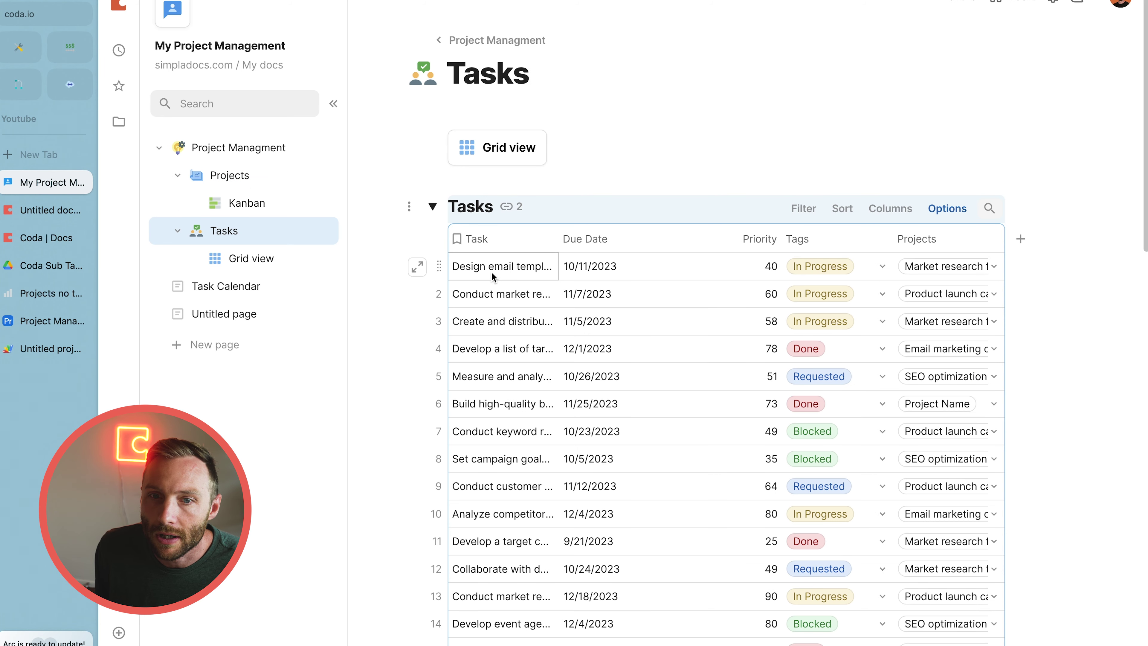
pyautogui.moveTo(495, 269); pyautogui.dragTo(501, 404)
pyautogui.click(538, 266)
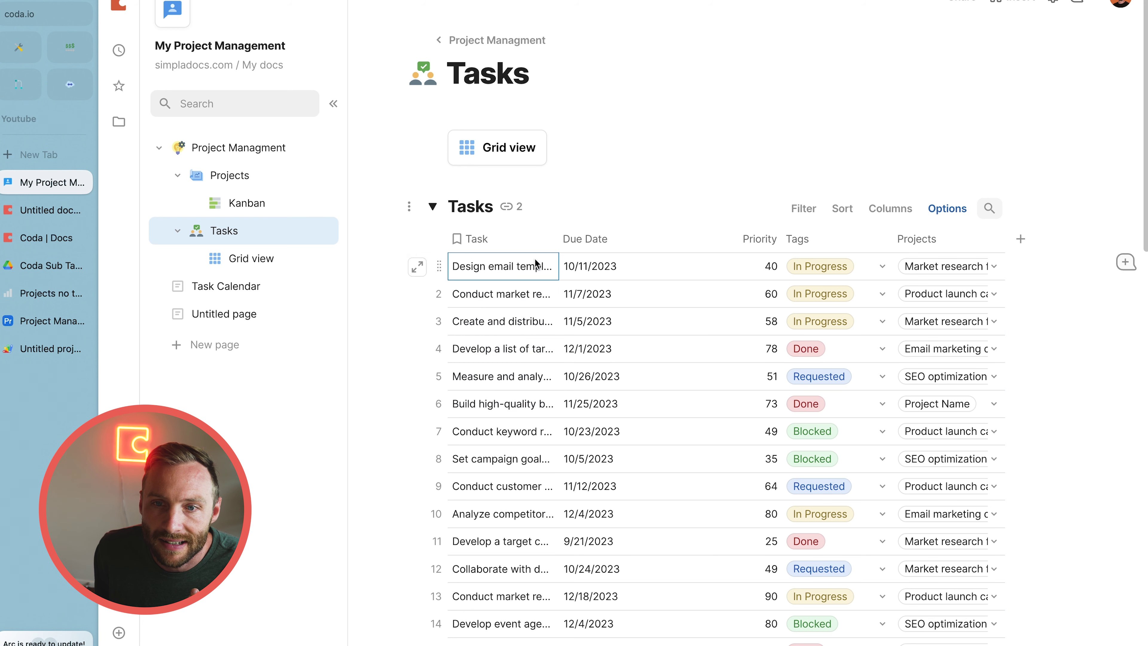
pyautogui.moveTo(556, 245); pyautogui.dragTo(651, 245)
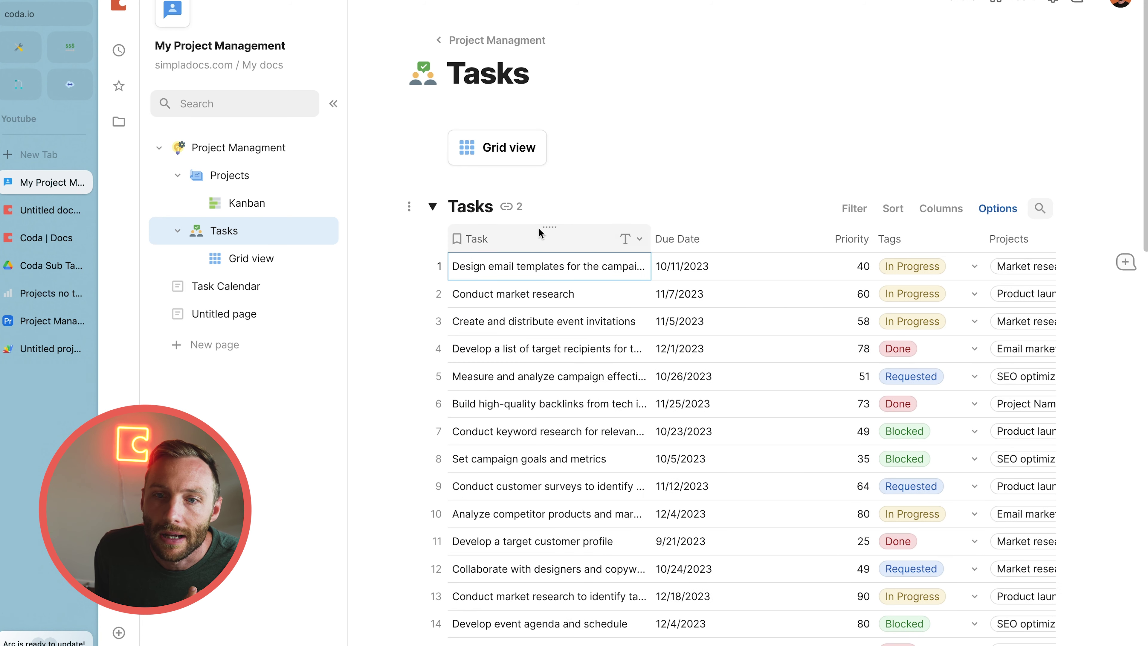
# Collapse the Tasks table and insert a blank table named "Sub Tasks" below it
pyautogui.click(433, 206)
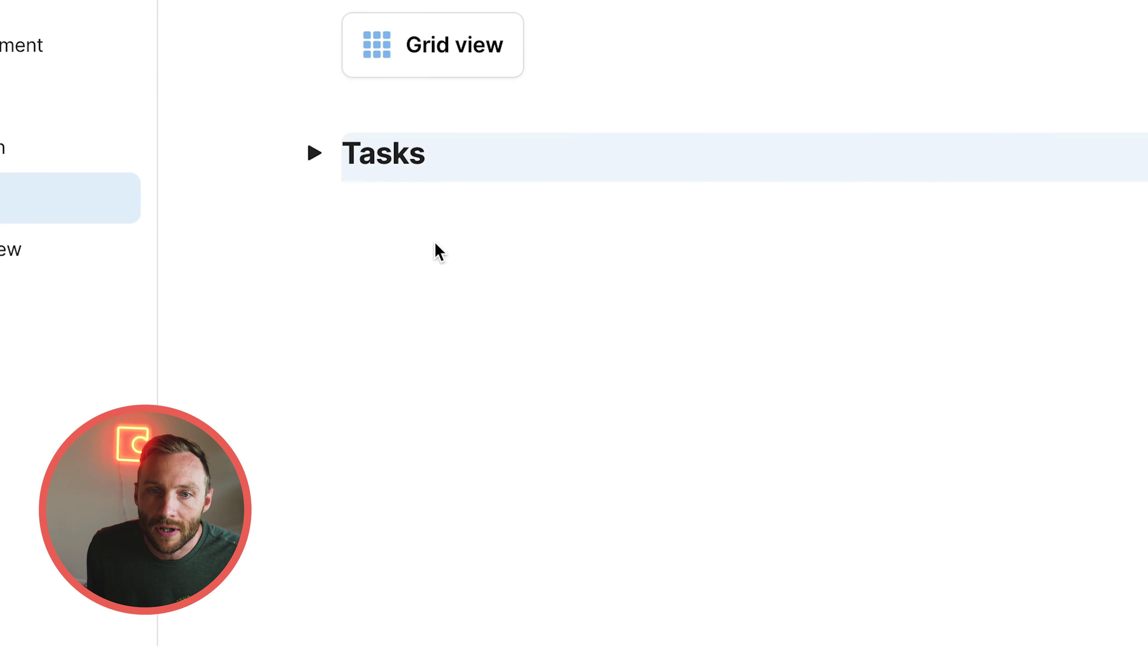
pyautogui.click(499, 253)
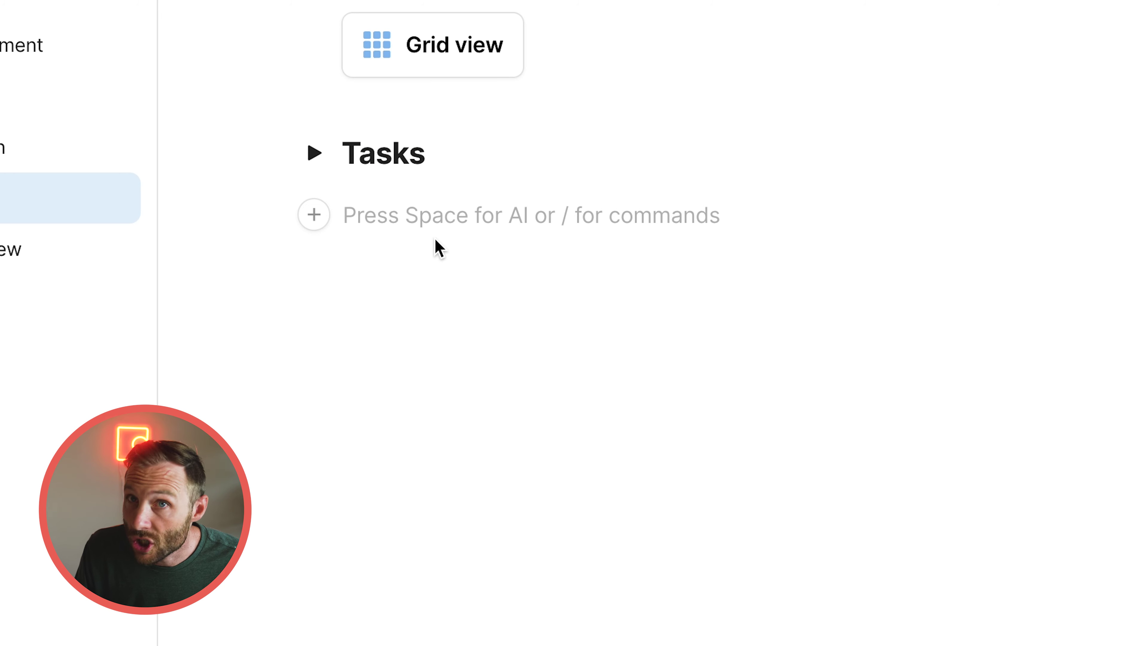
pyautogui.write('/ta')
pyautogui.press('Return')
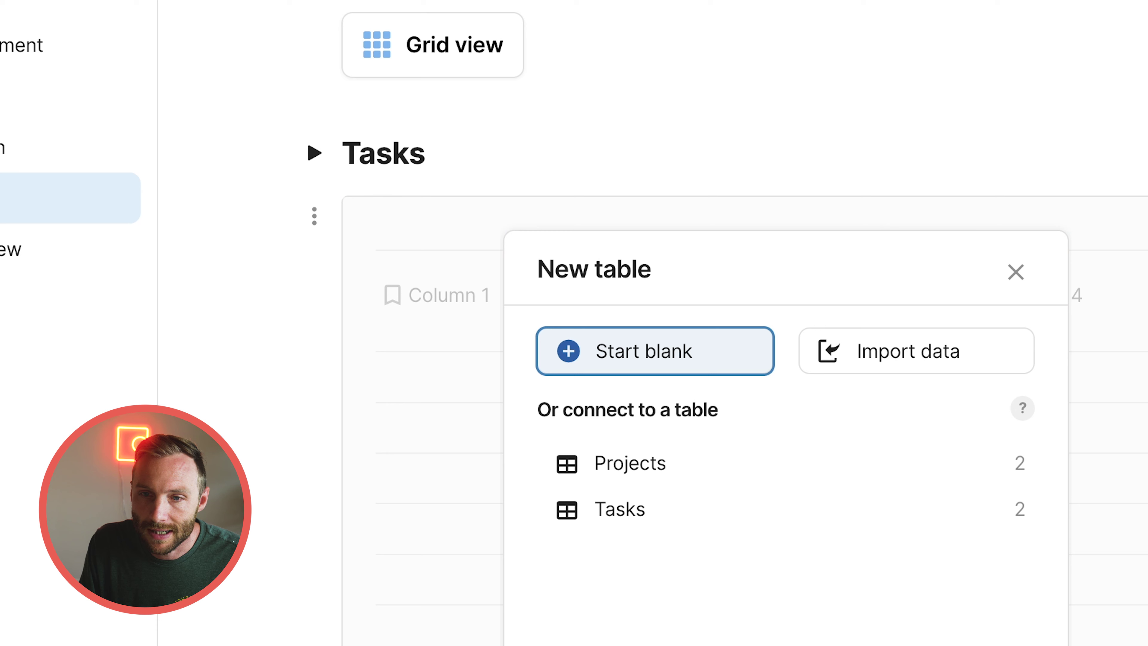
pyautogui.press('Return')
pyautogui.write('DB')
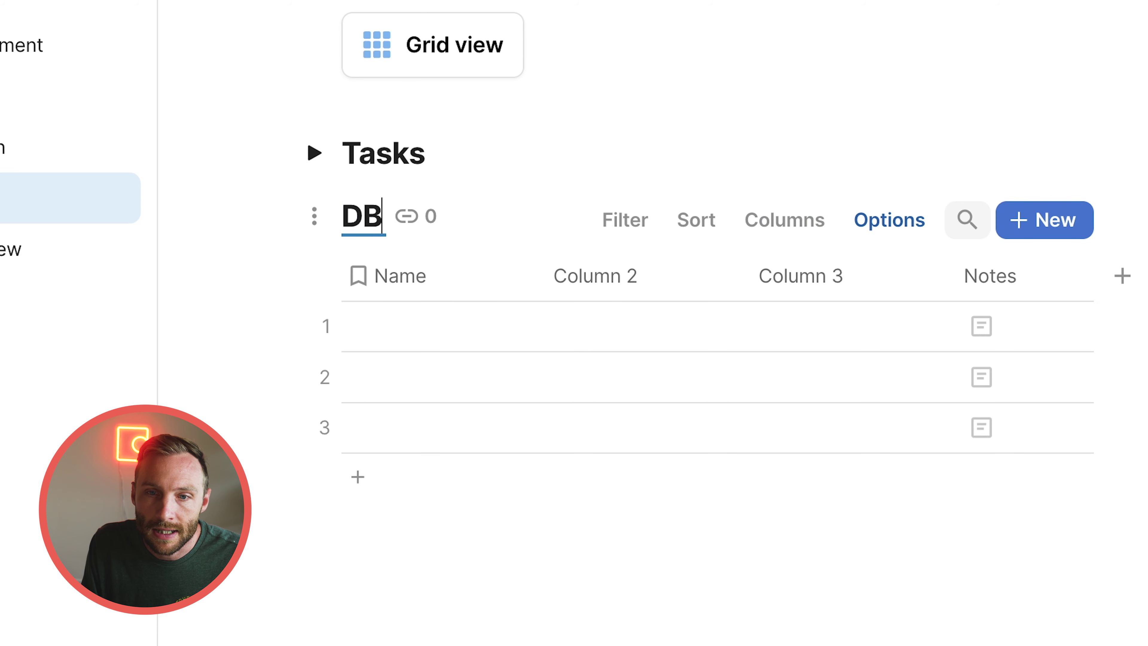
pyautogui.press('BackSpace')
pyautogui.press('BackSpace')
pyautogui.write('Sub')
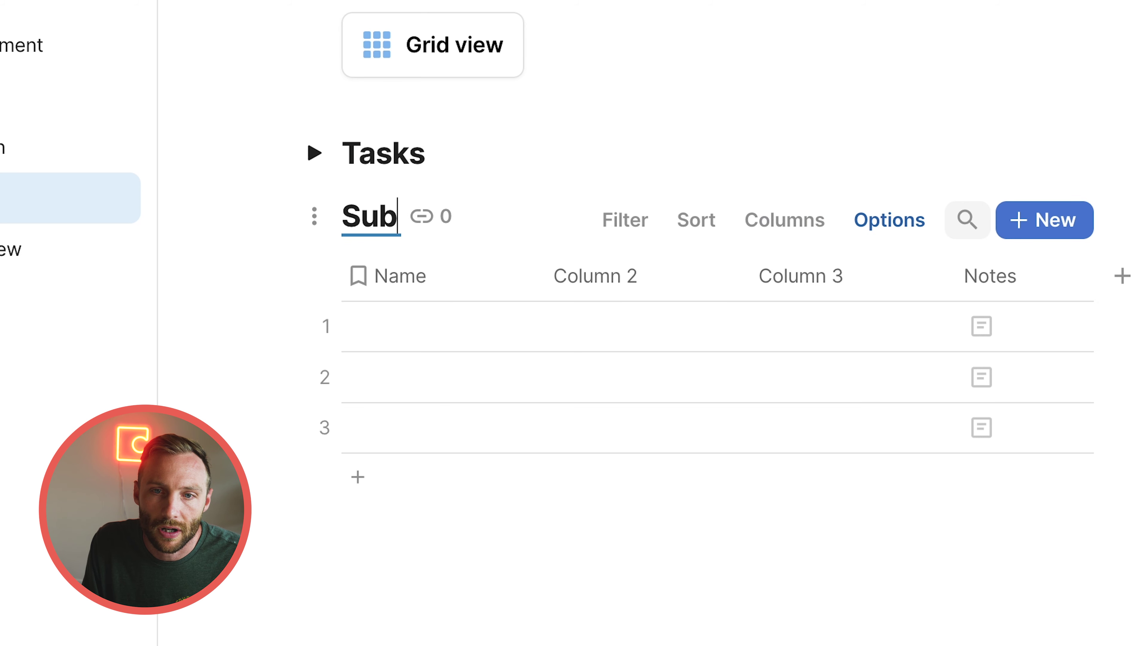
pyautogui.write(' Tasks')
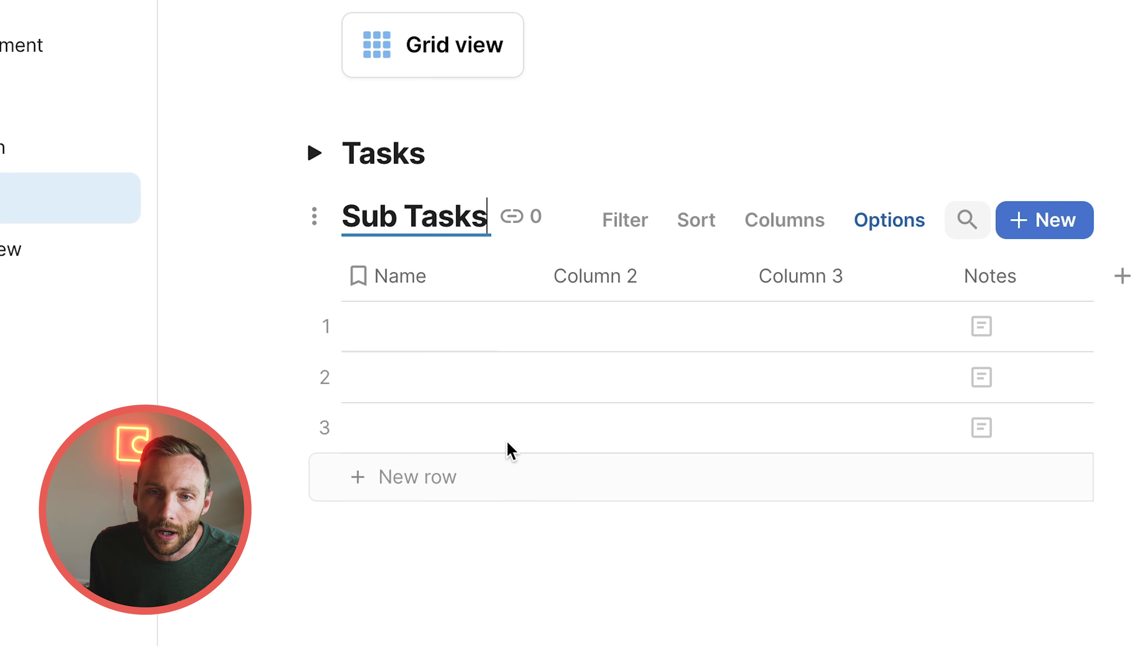
# Rename the Sub Tasks table's first column to "Task" and its second column to "Related Task"
pyautogui.click(405, 277)
pyautogui.write('Task')
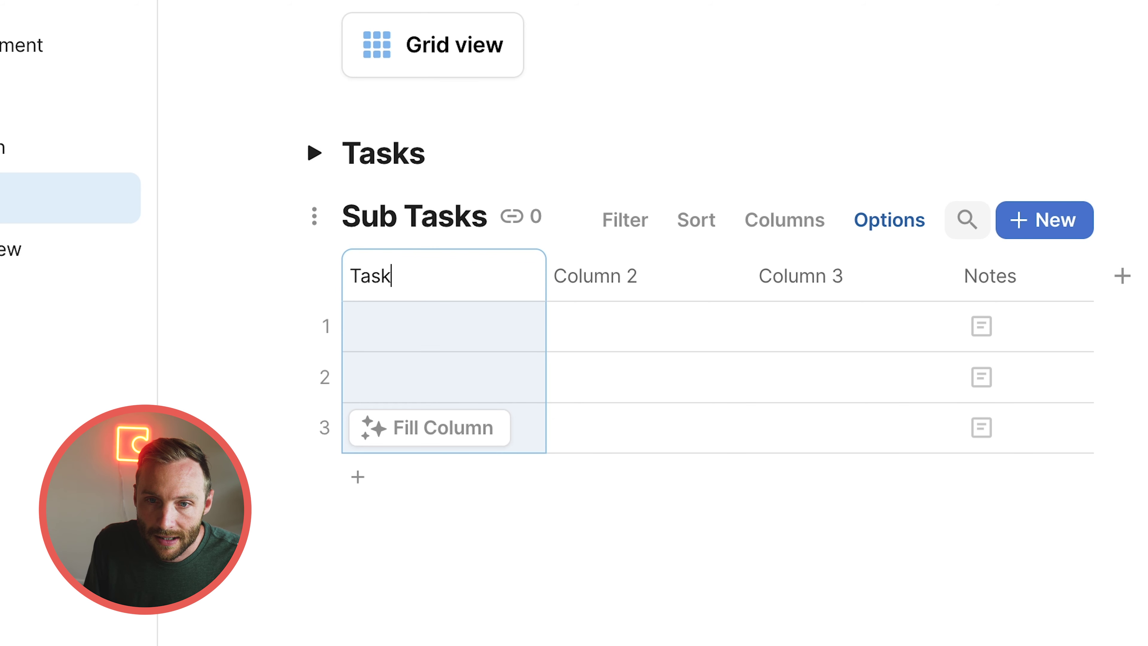
pyautogui.click(623, 321)
pyautogui.click(616, 278)
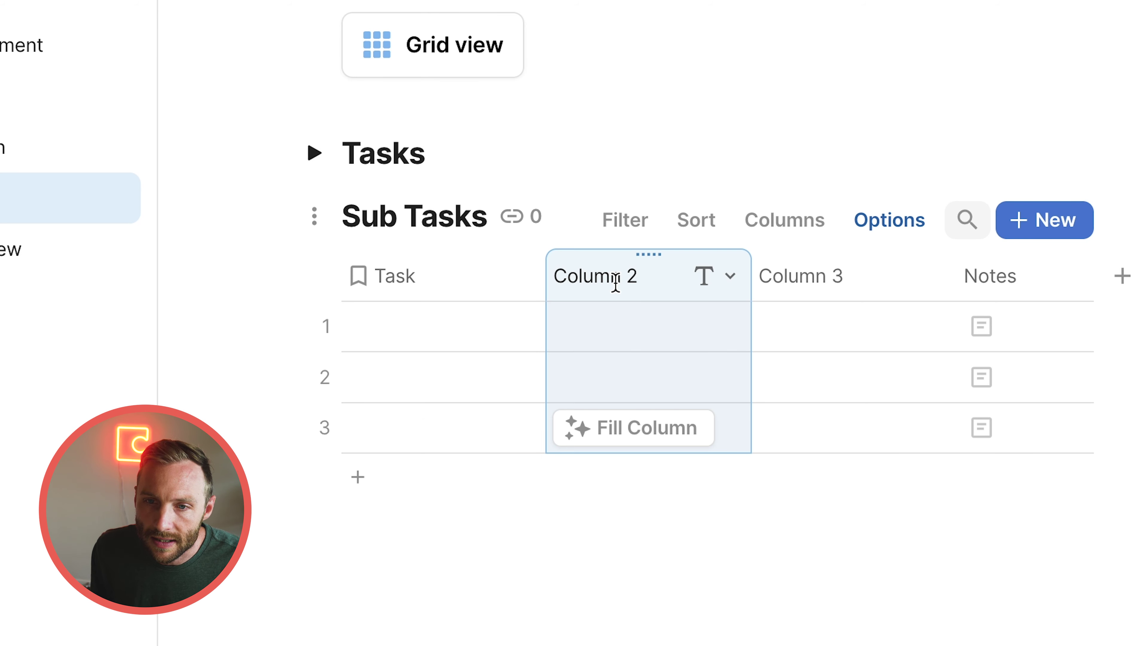
pyautogui.write('Related Task')
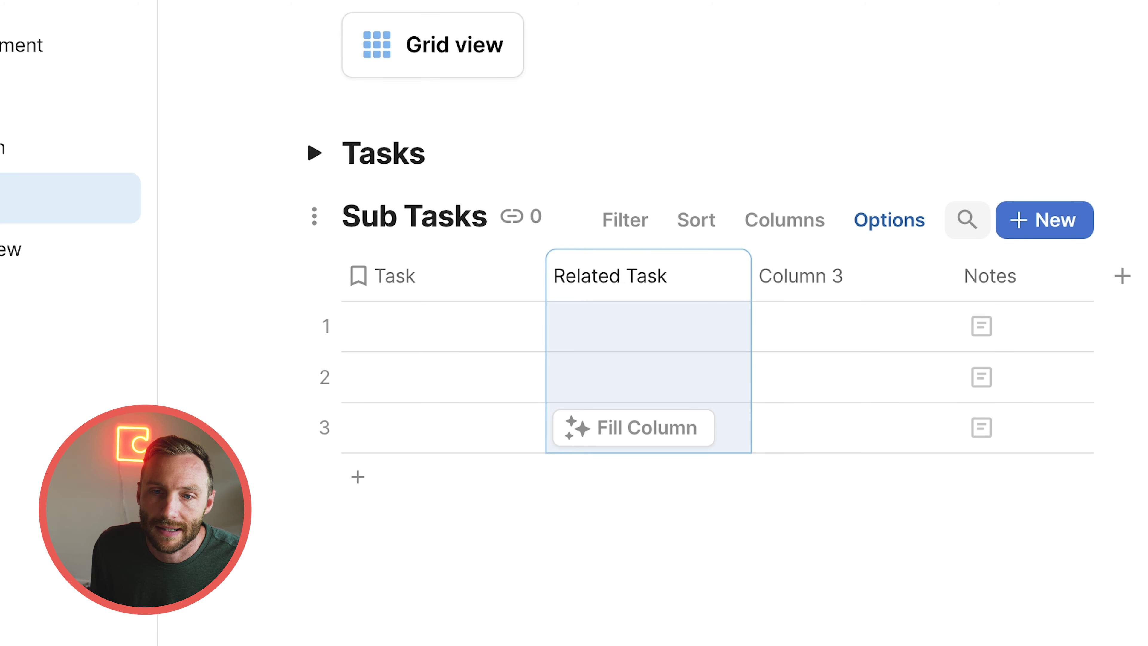
pyautogui.click(502, 312)
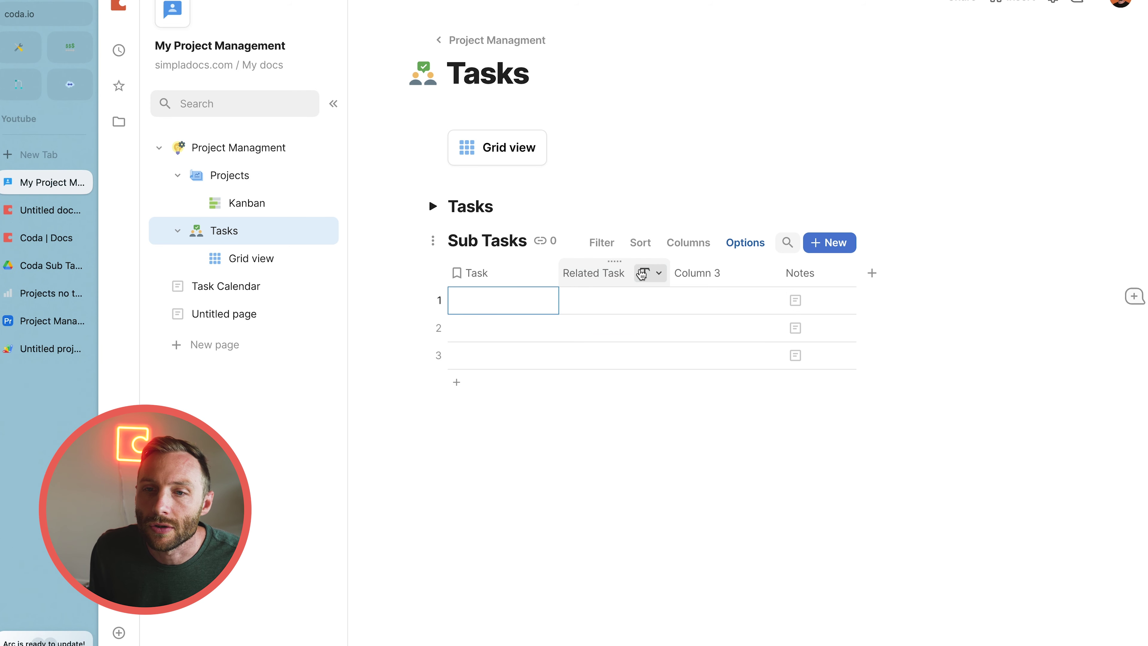
# Make the Related Task column a relation to the Tasks table and create the linked relation column there
pyautogui.click(642, 274)
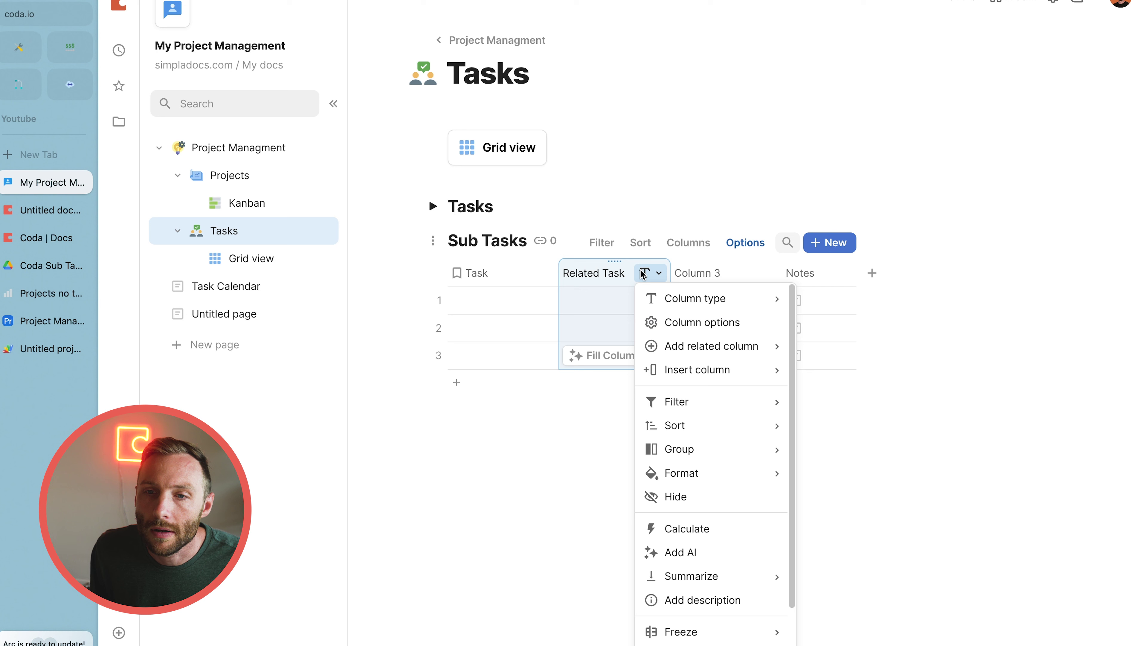
pyautogui.moveTo(658, 297)
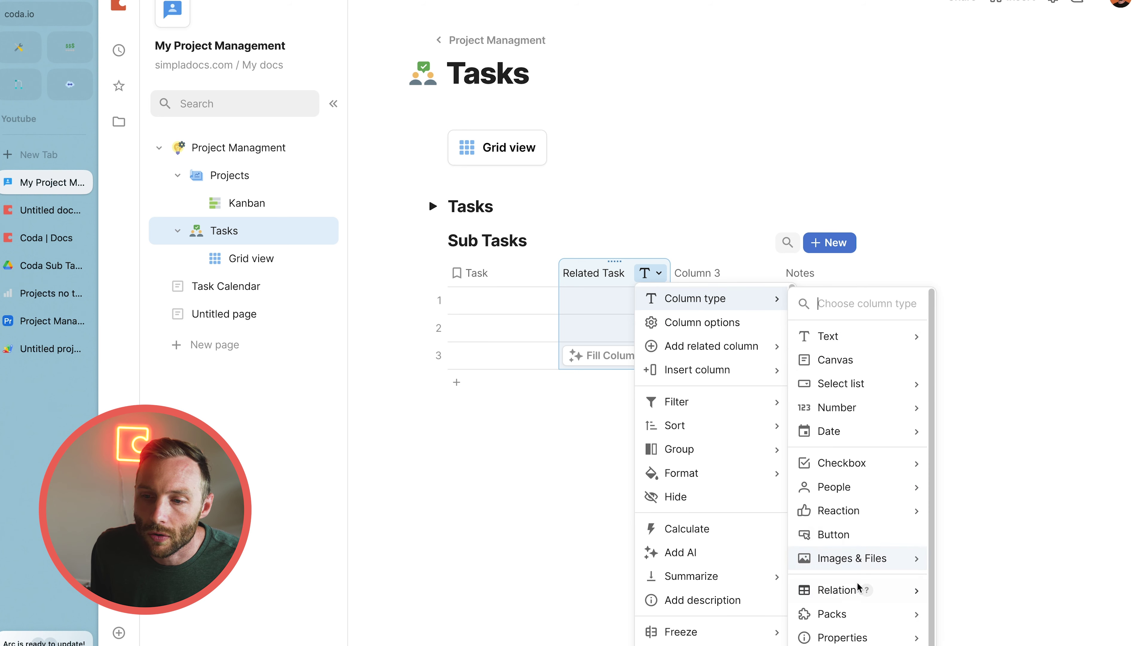
pyautogui.moveTo(882, 590)
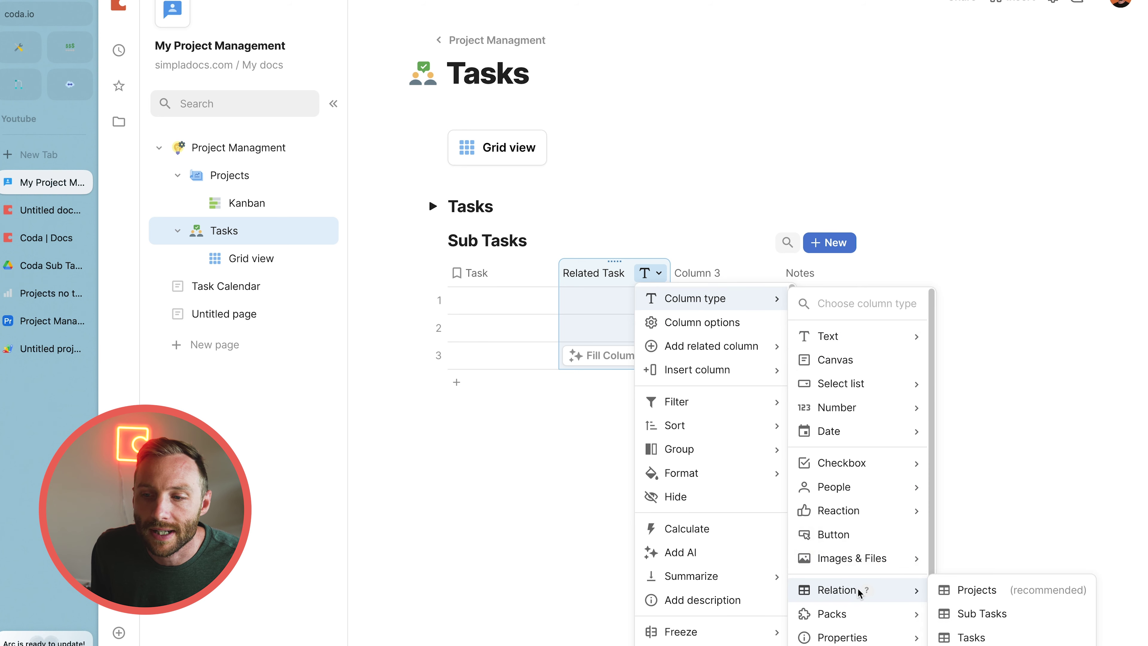
pyautogui.click(990, 638)
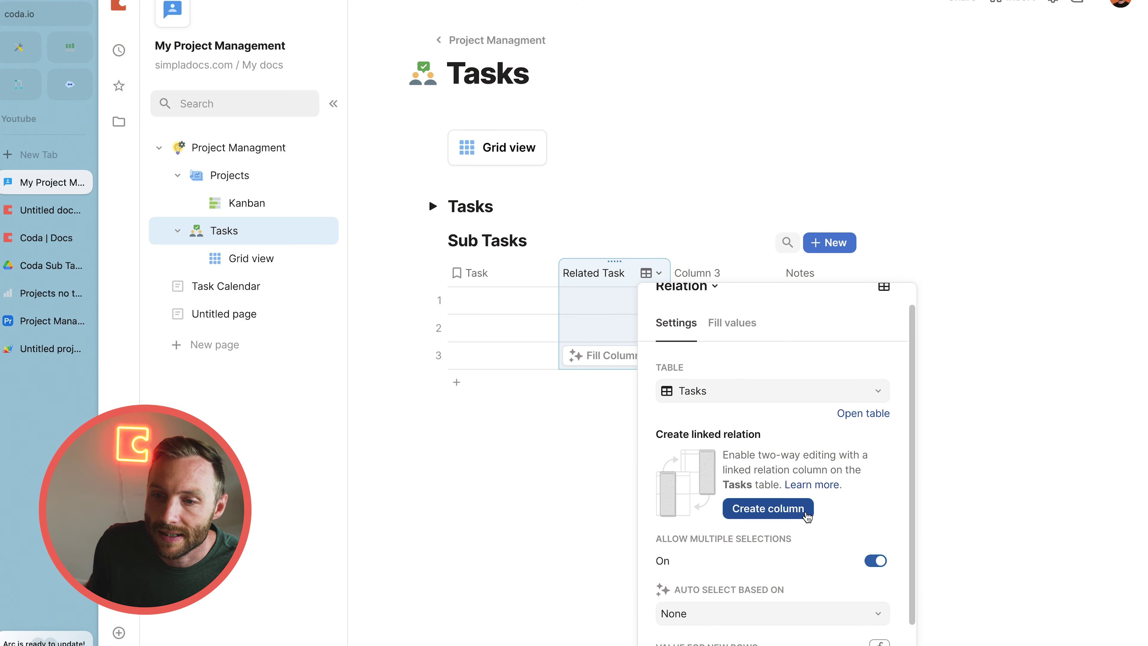
pyautogui.click(807, 516)
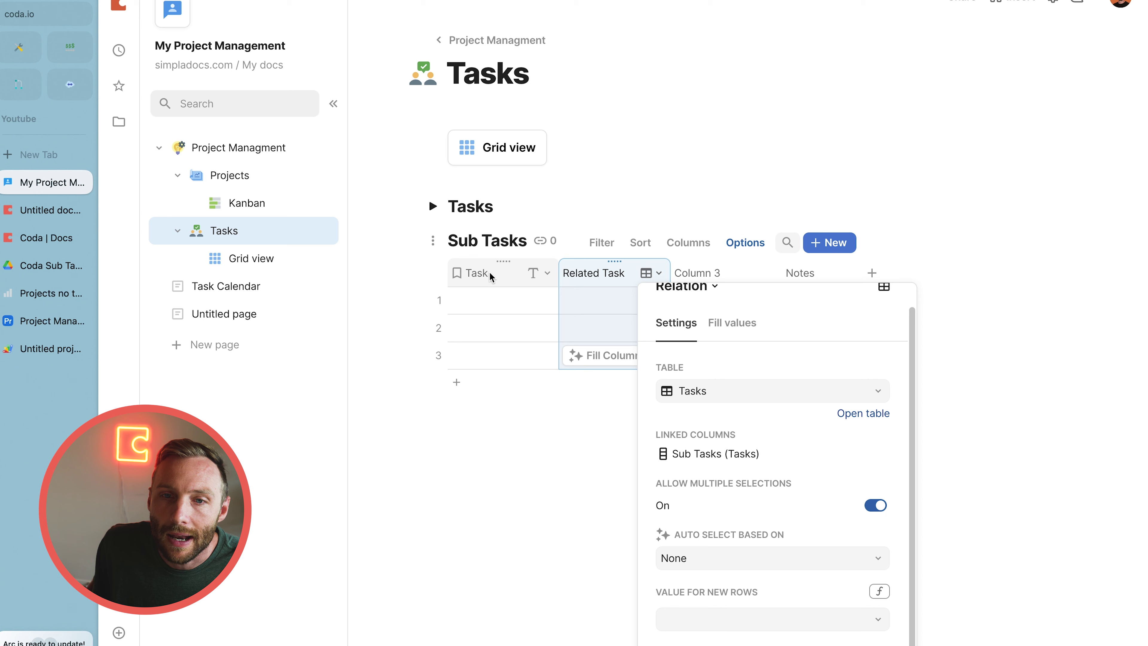
# Expand the Tasks table and check its linked Sub Tasks column
pyautogui.click(431, 206)
pyautogui.click(431, 206)
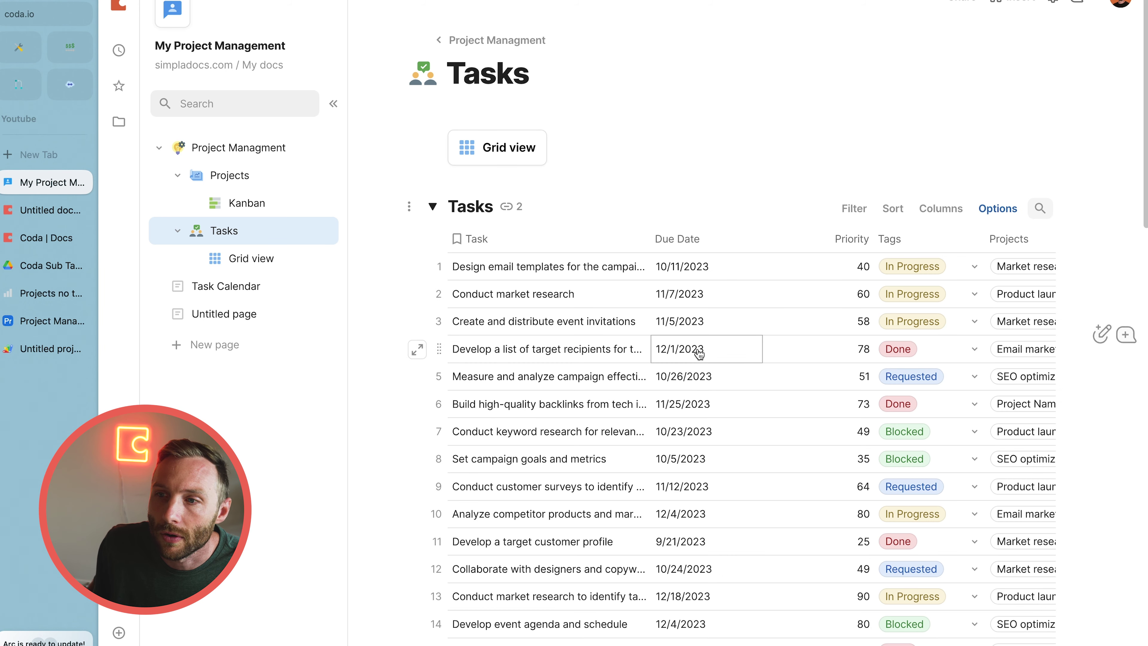
pyautogui.hscroll(3, 697, 348)
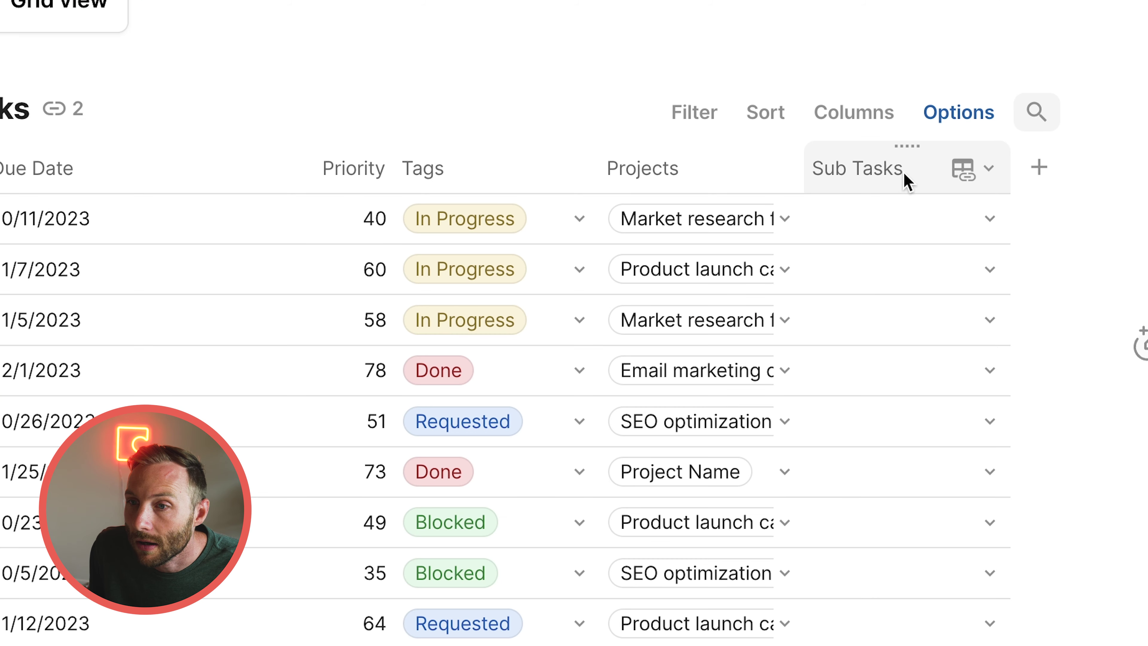
pyautogui.click(924, 216)
pyautogui.click(928, 231)
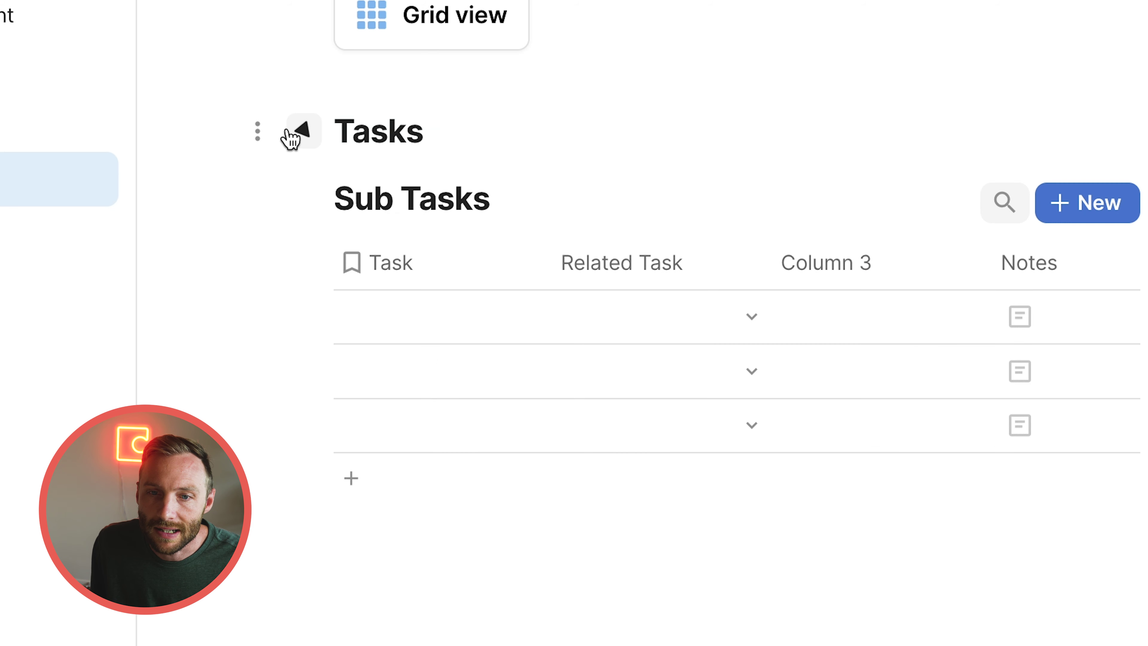
# Fill the Sub Tasks table's Task column with "Draft an emaoil", "Get email checked" and "TEll boss to stop being annyoing"
pyautogui.click(416, 334)
pyautogui.write('Draft an emaoil')
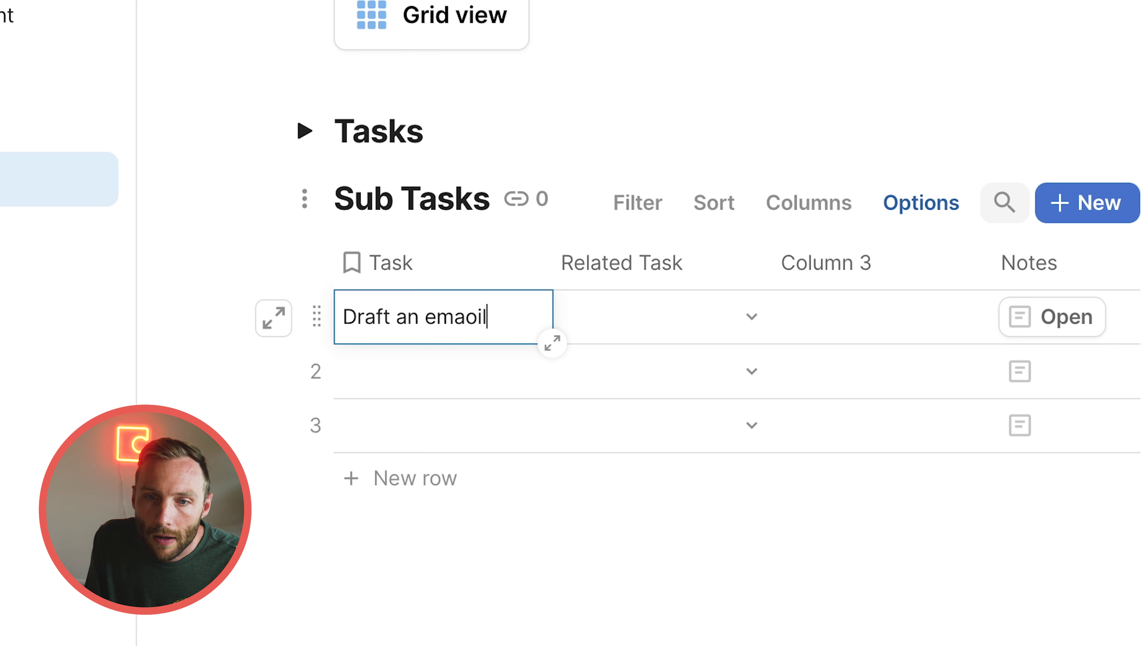
pyautogui.click(415, 329)
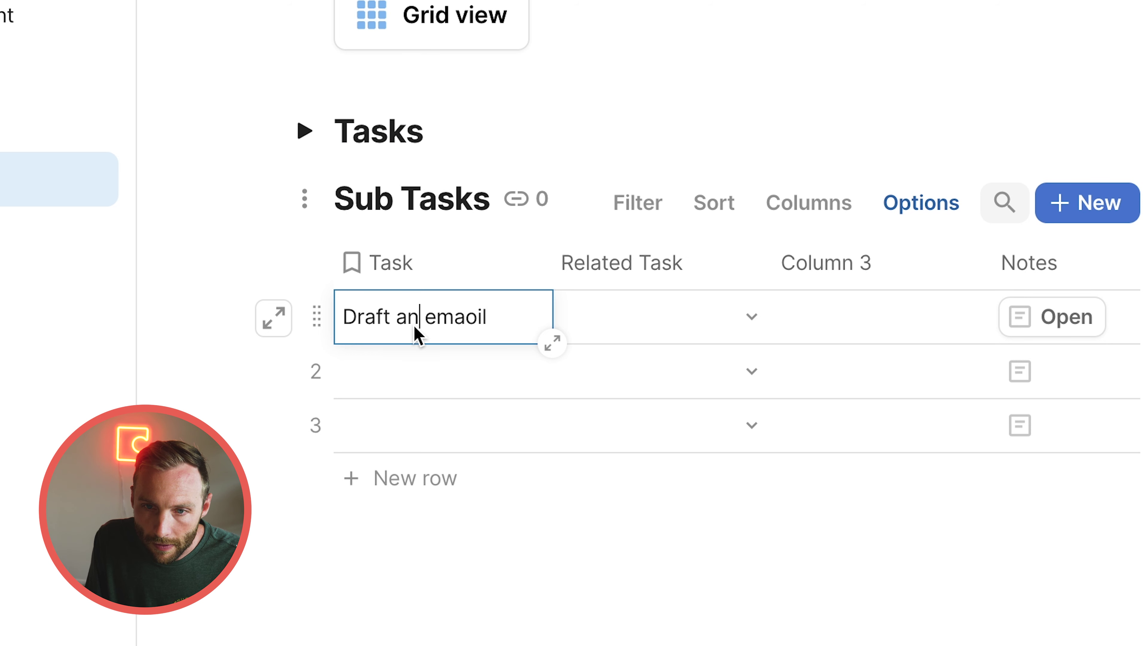
pyautogui.click(397, 377)
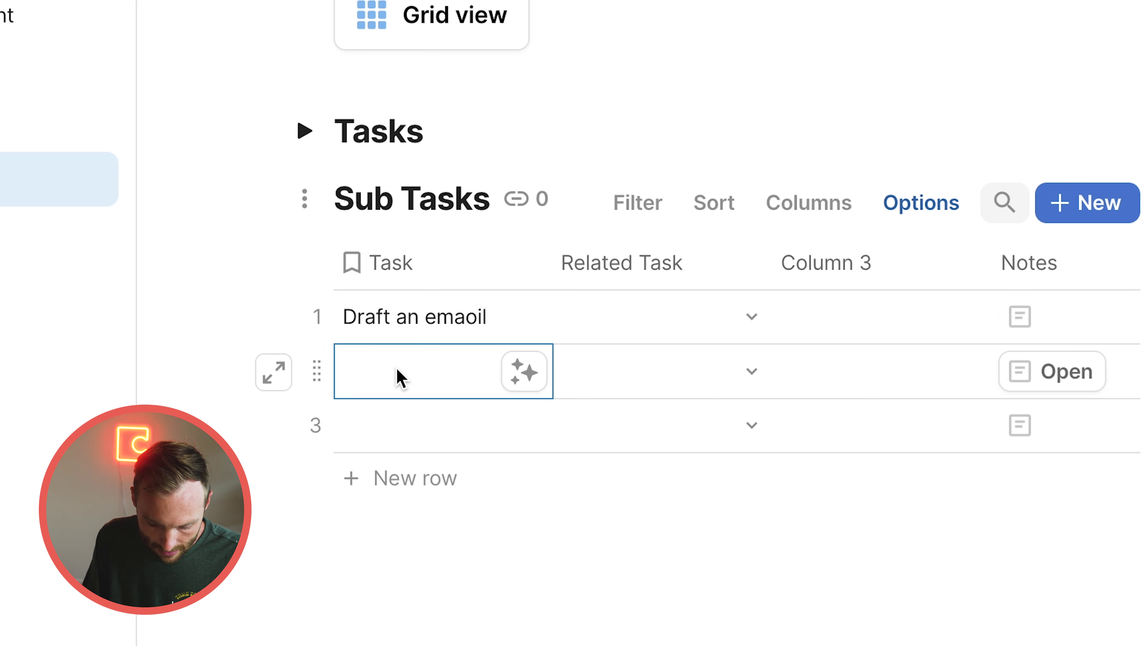
pyautogui.write('Get email checked')
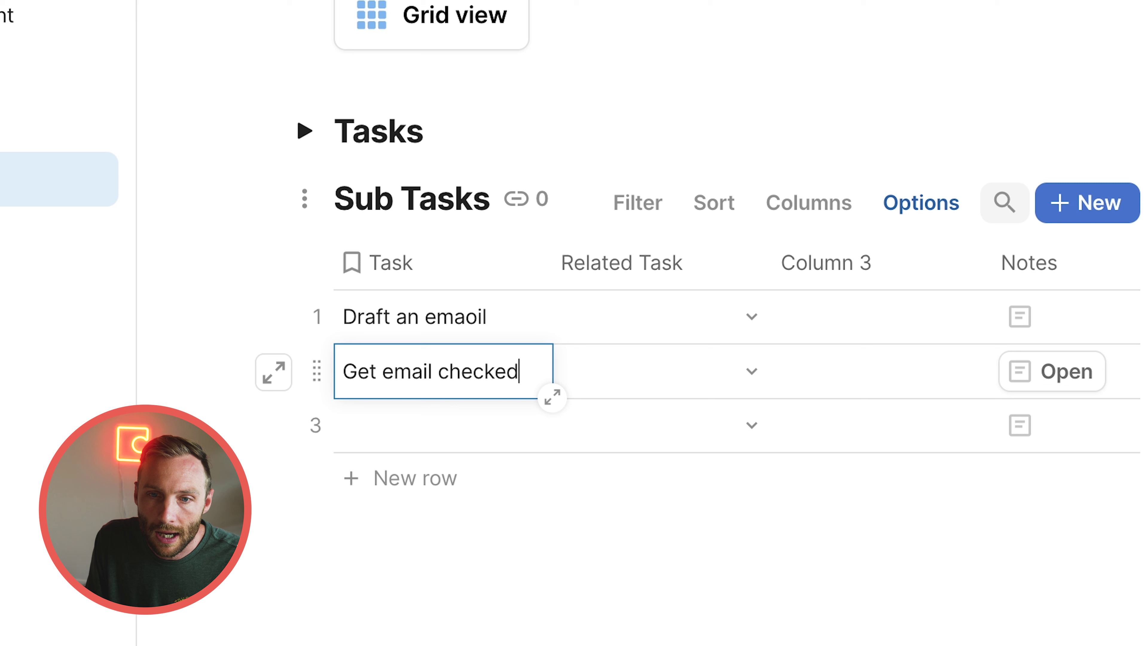
pyautogui.press('Return')
pyautogui.write('TEll')
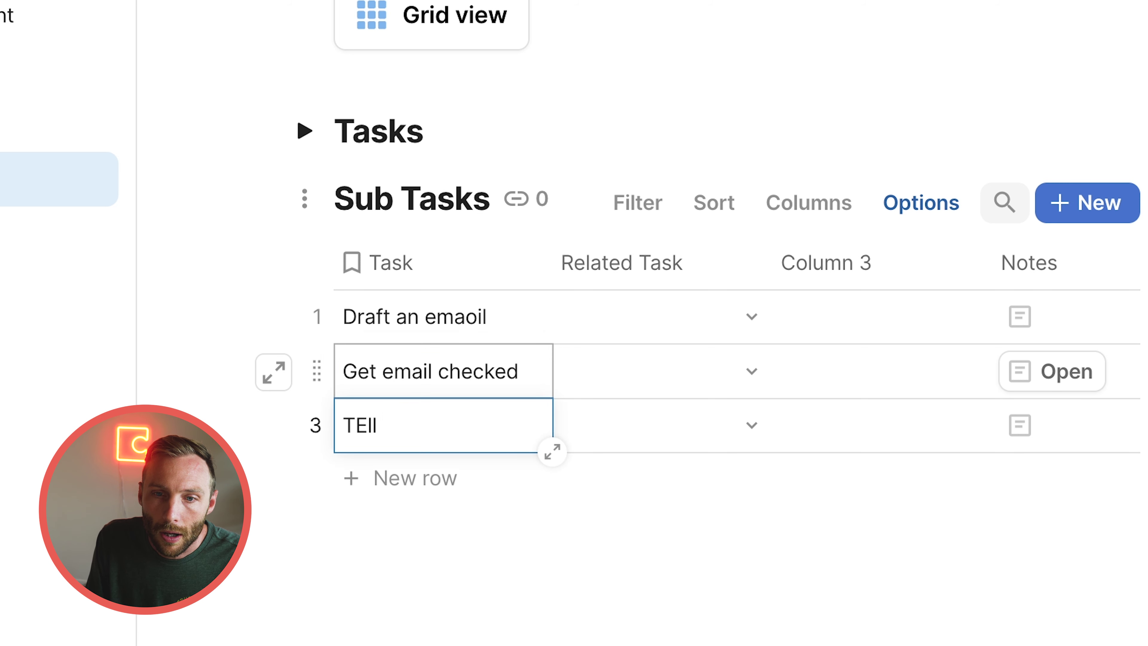
pyautogui.write(' boss to stop being annyoing')
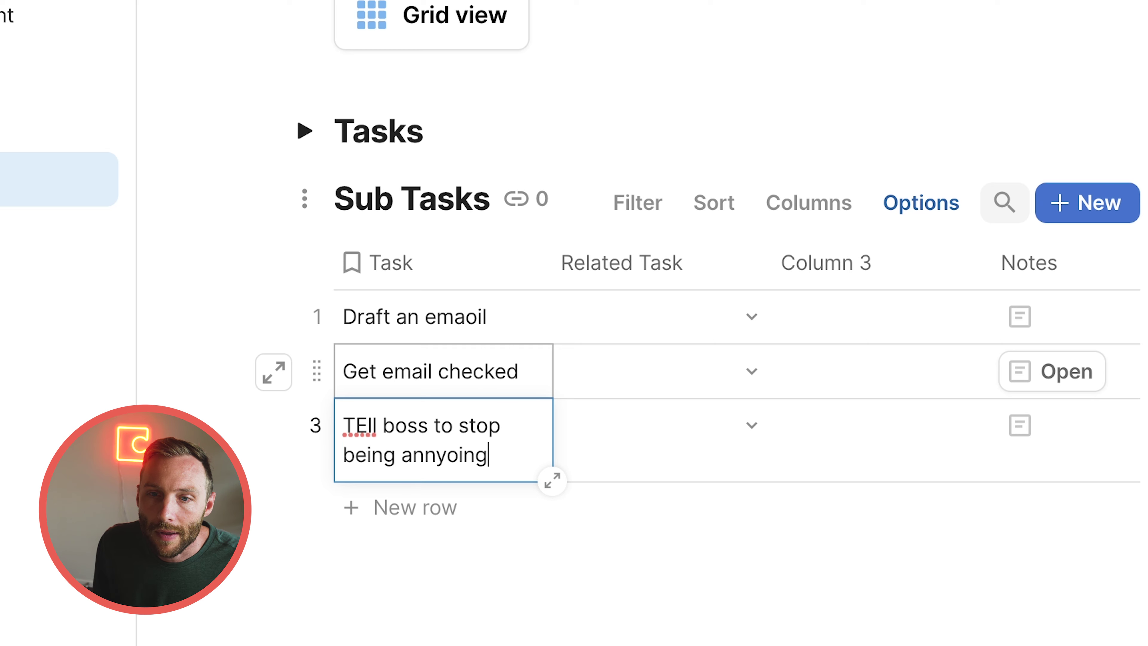
# Look through the Related Task choices for the first subtask, searching for "deve", and close the list without choosing one
pyautogui.doubleClick(612, 320)
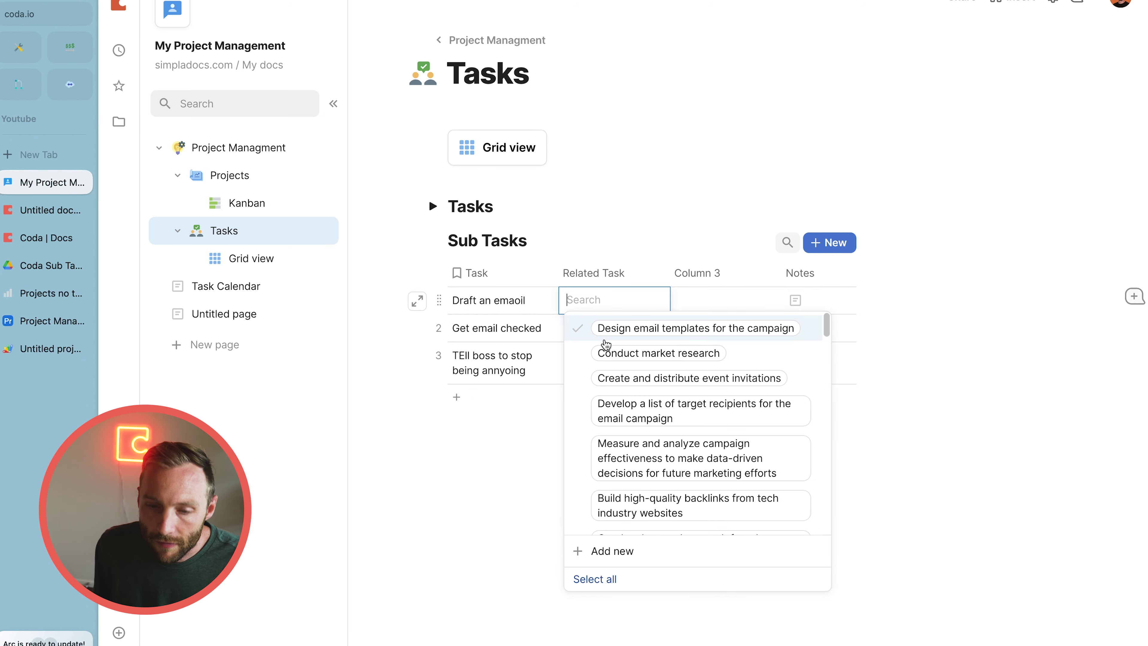
pyautogui.write('deve')
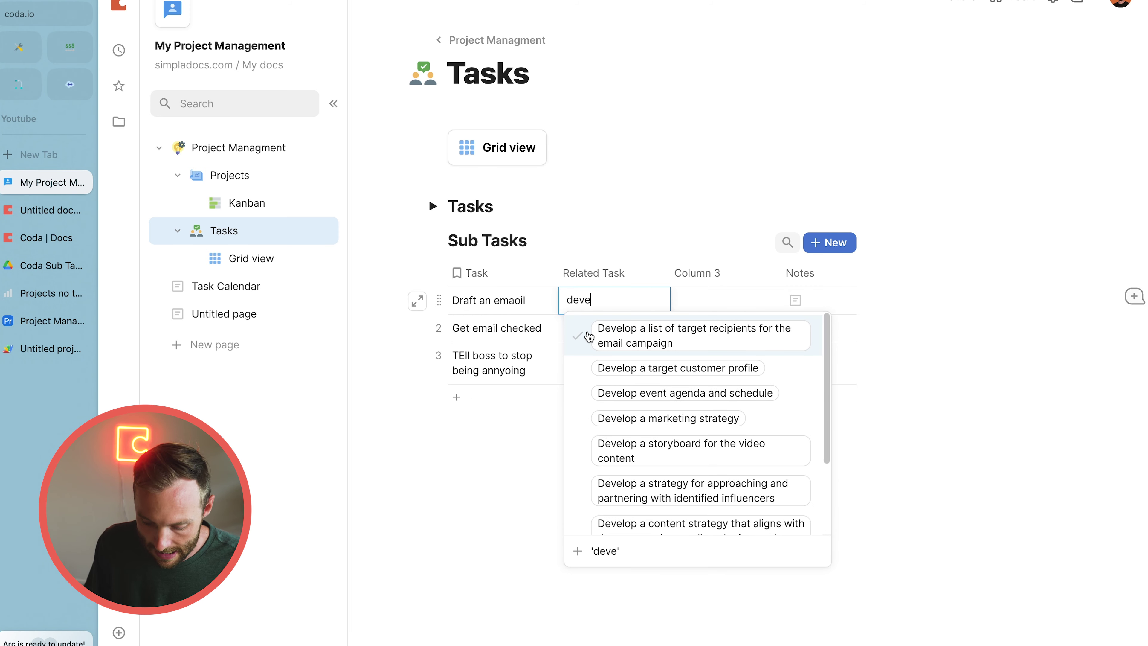
pyautogui.press('BackSpace')
pyautogui.press('BackSpace')
pyautogui.press('BackSpace')
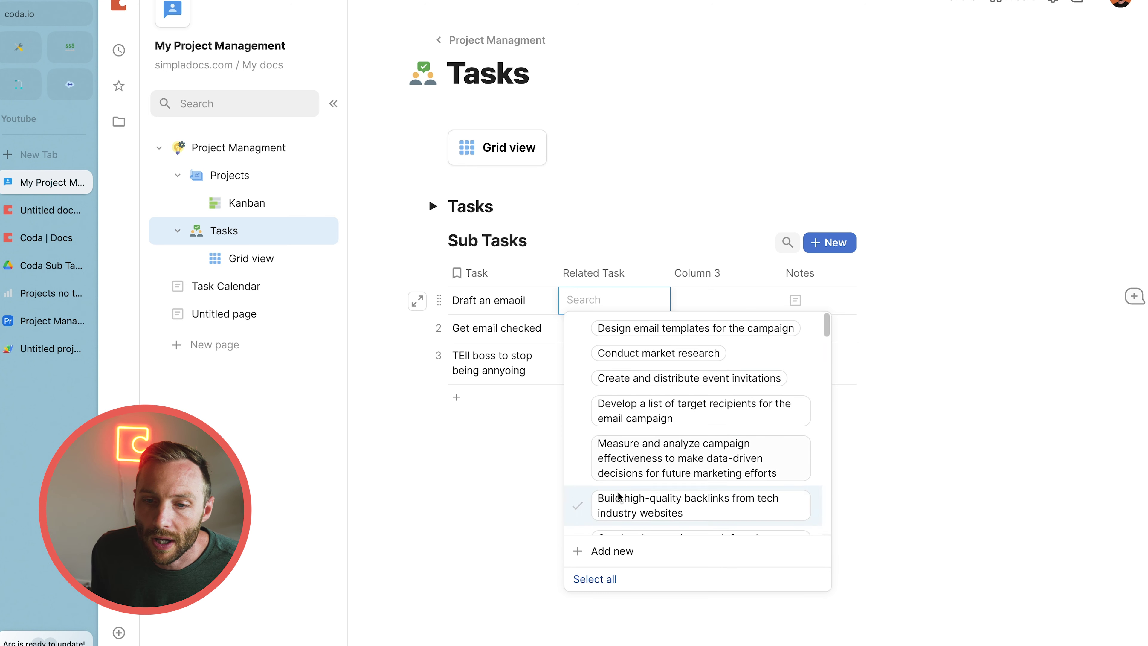
pyautogui.click(501, 330)
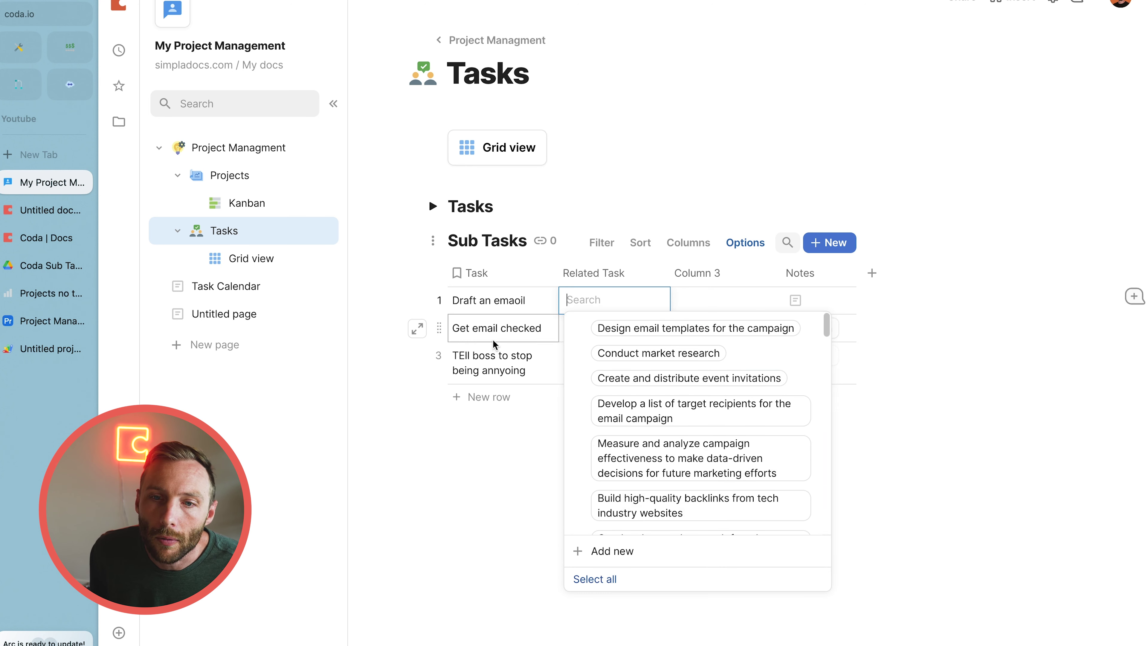
pyautogui.click(600, 302)
pyautogui.click(599, 302)
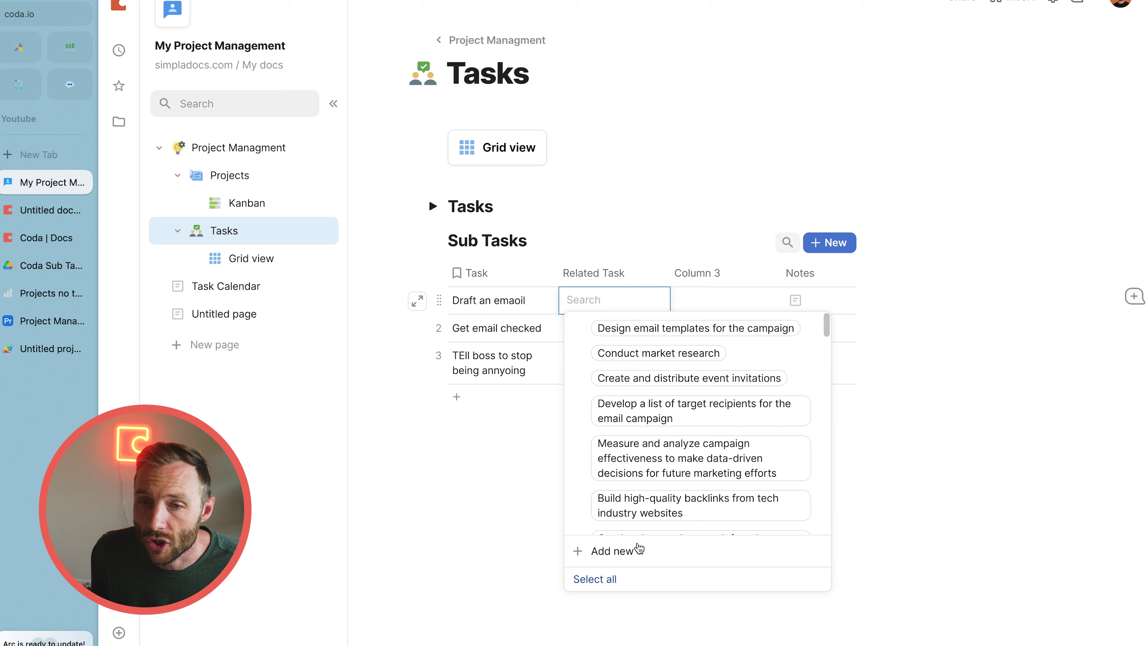
pyautogui.click(497, 328)
# Expand the Tasks table, view the Sub Tasks choices for its first task, and collapse the table again
pyautogui.click(433, 206)
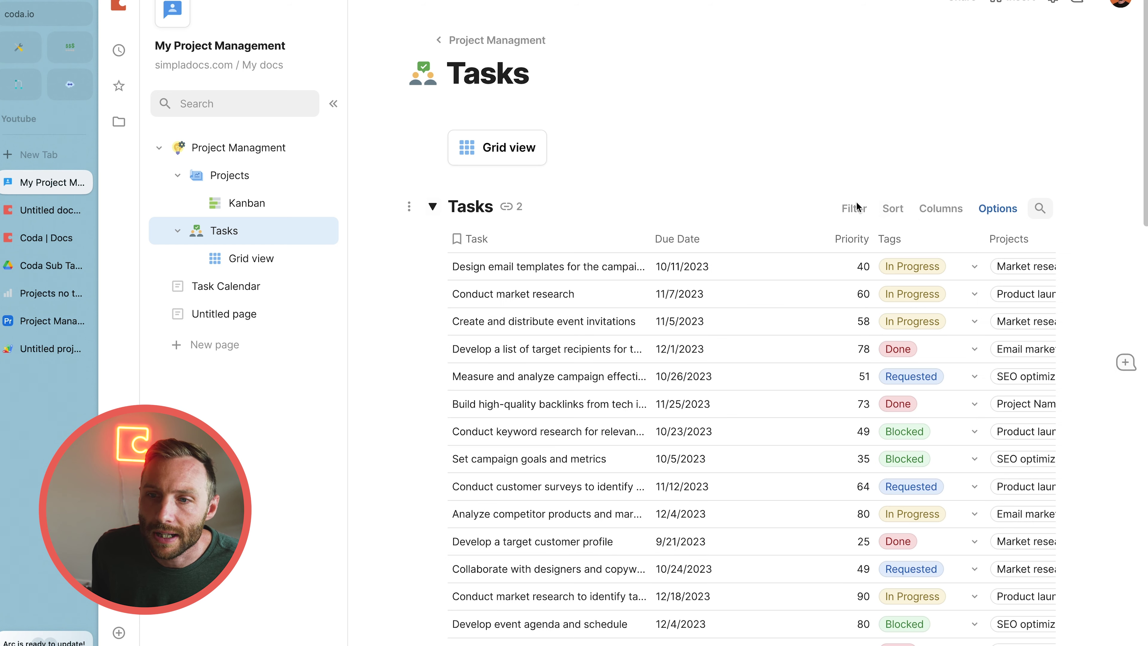
pyautogui.hscroll(4, 977, 279)
pyautogui.click(963, 266)
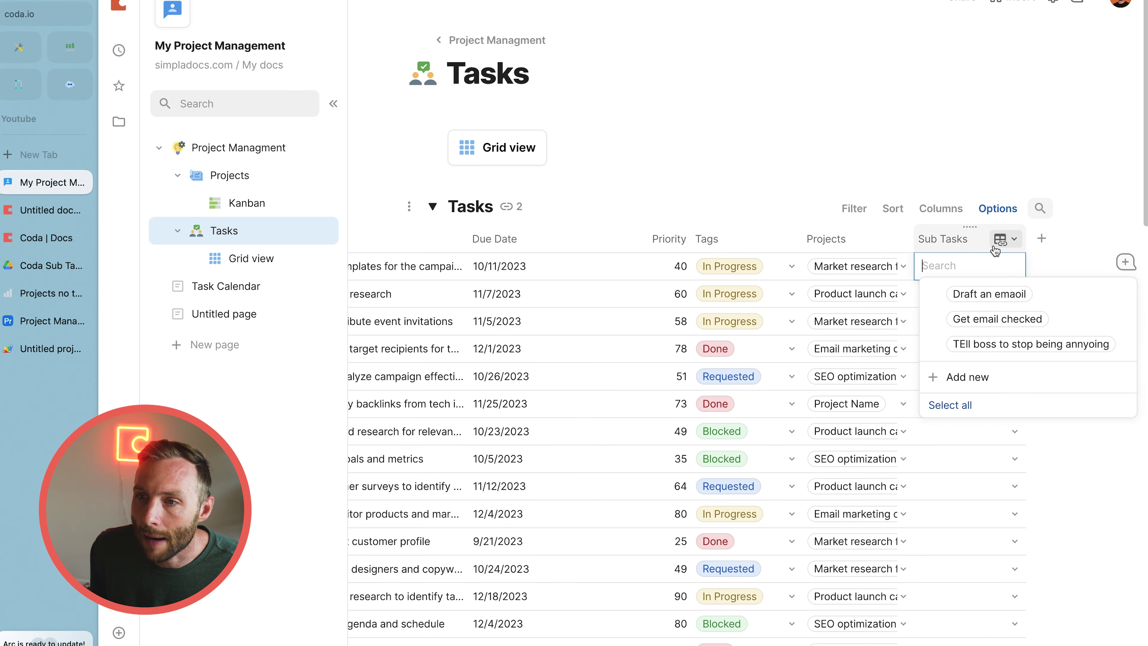
pyautogui.click(434, 208)
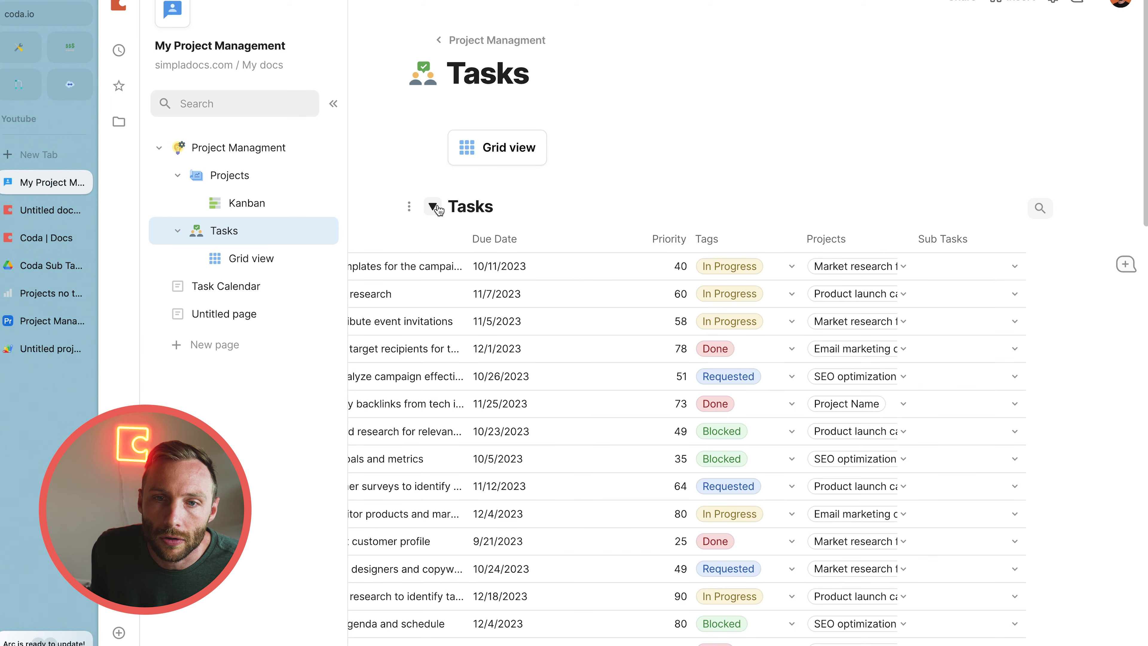
# Open the Related Task column's options and inspect the value for new rows, both as a selection and as a formula
pyautogui.click(653, 273)
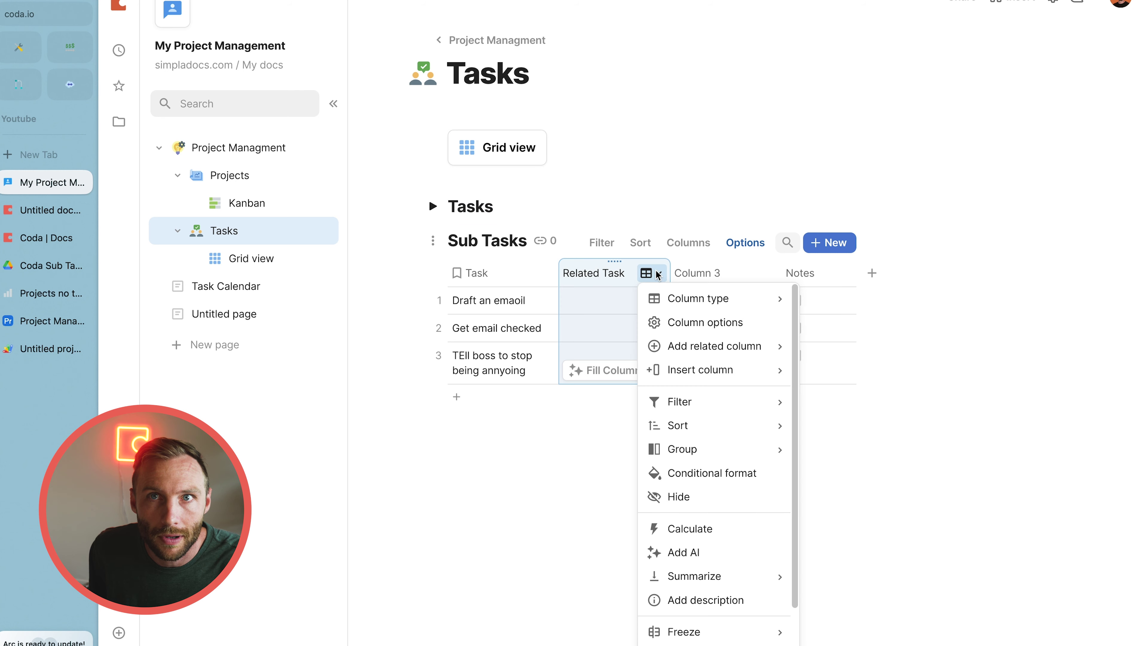
pyautogui.click(691, 323)
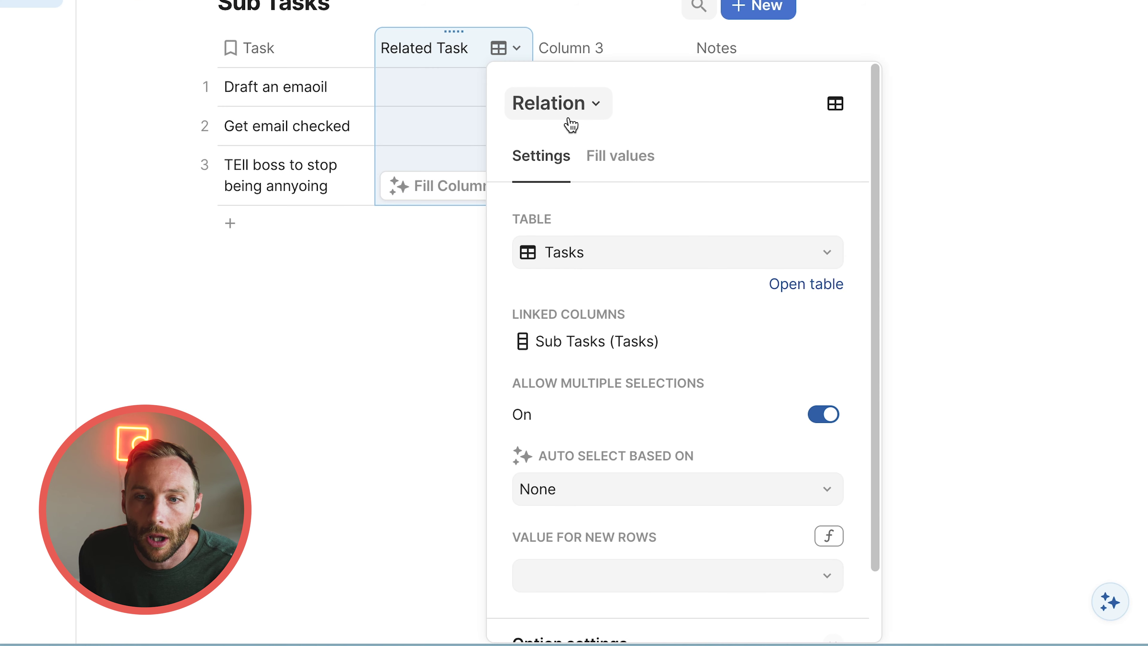
pyautogui.scroll(-3, 707, 271)
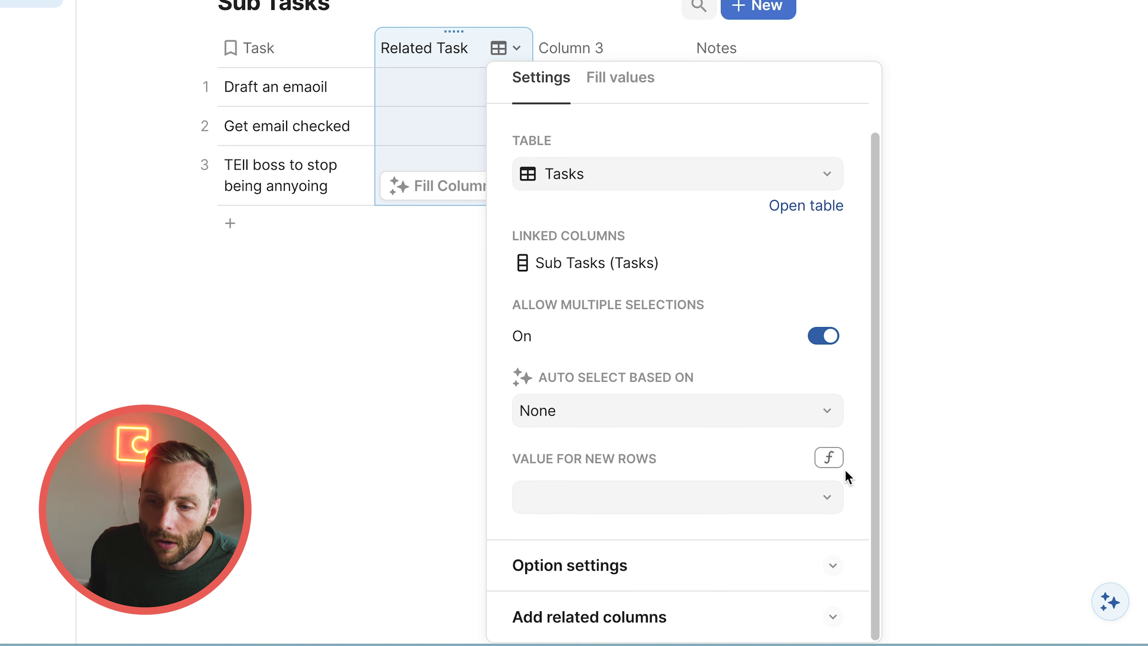
pyautogui.click(836, 491)
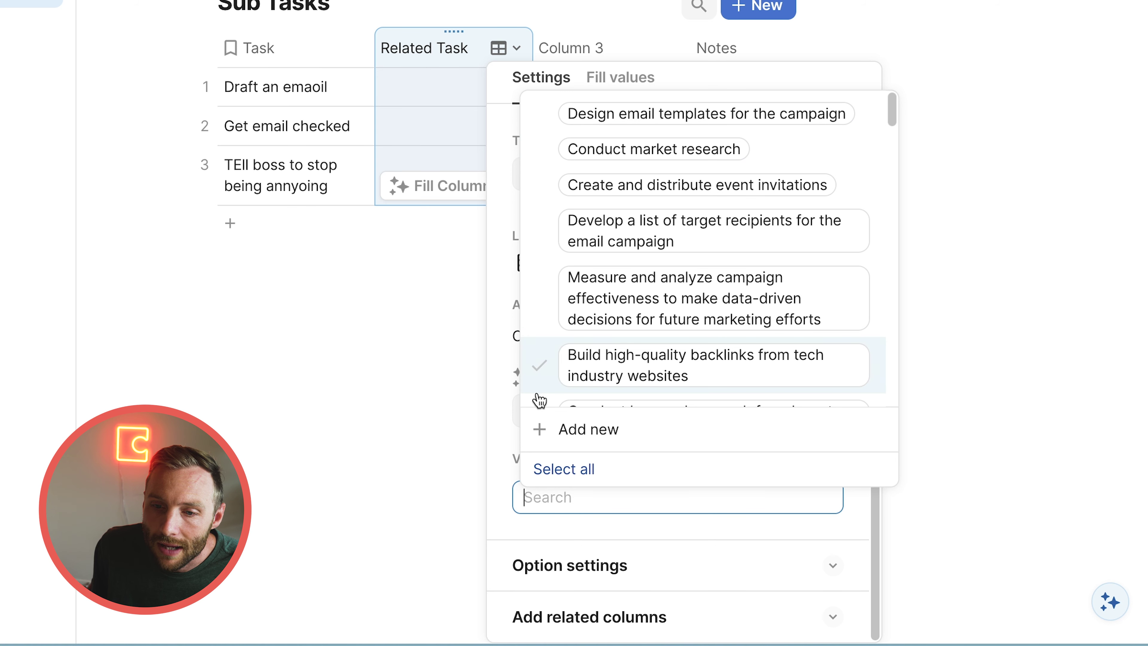
pyautogui.click(513, 459)
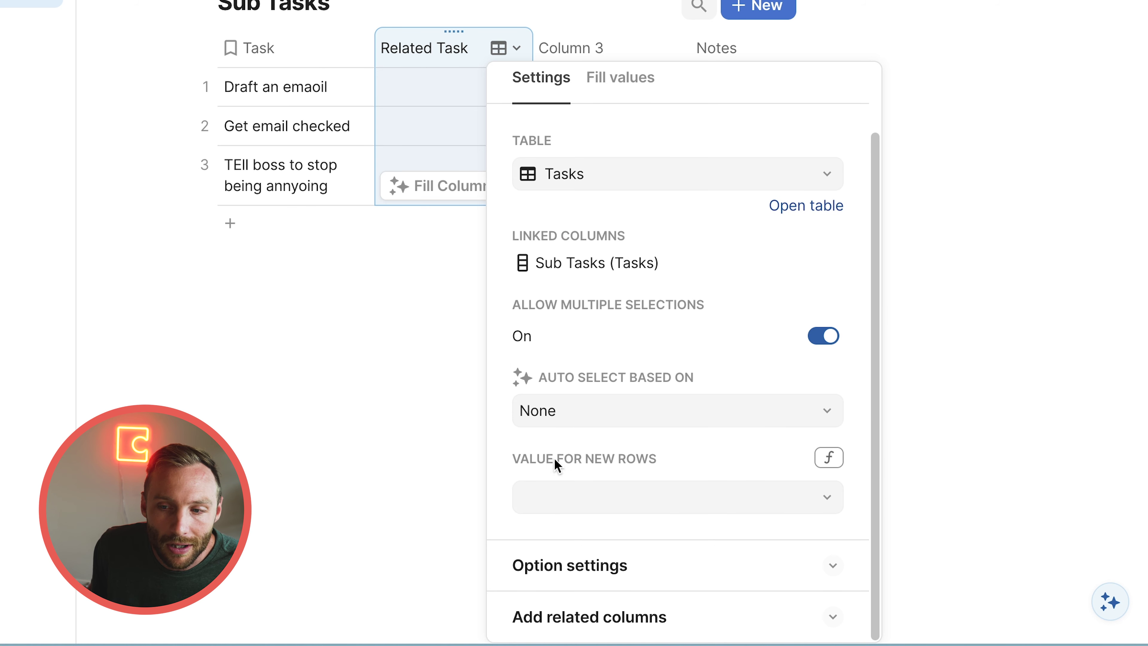
pyautogui.click(828, 457)
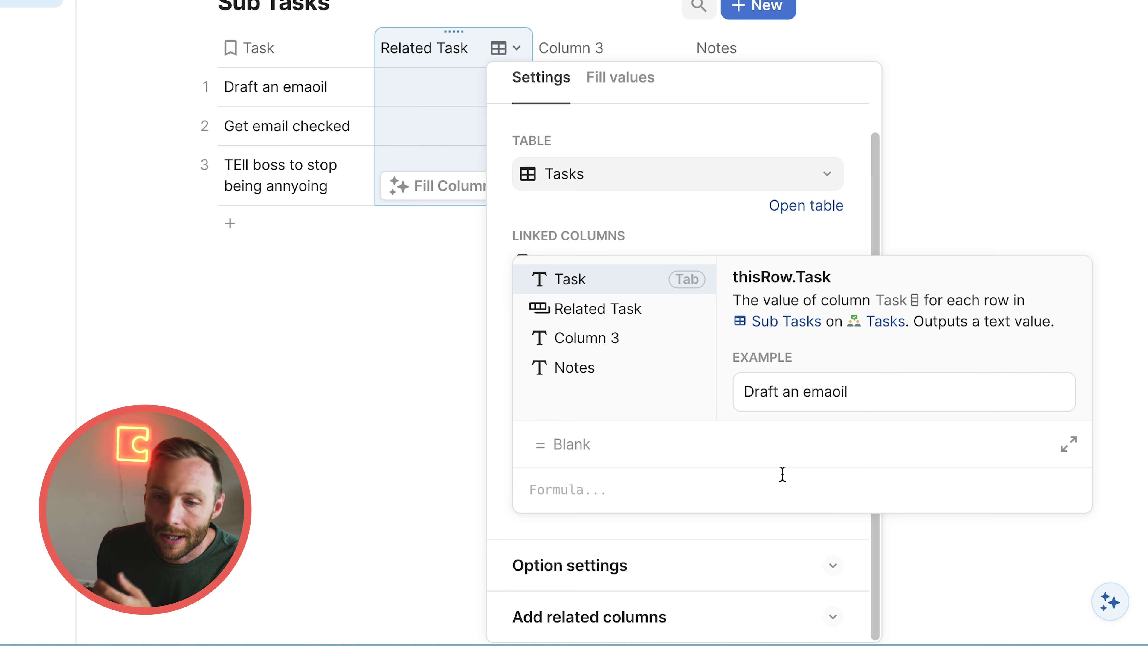
pyautogui.click(496, 412)
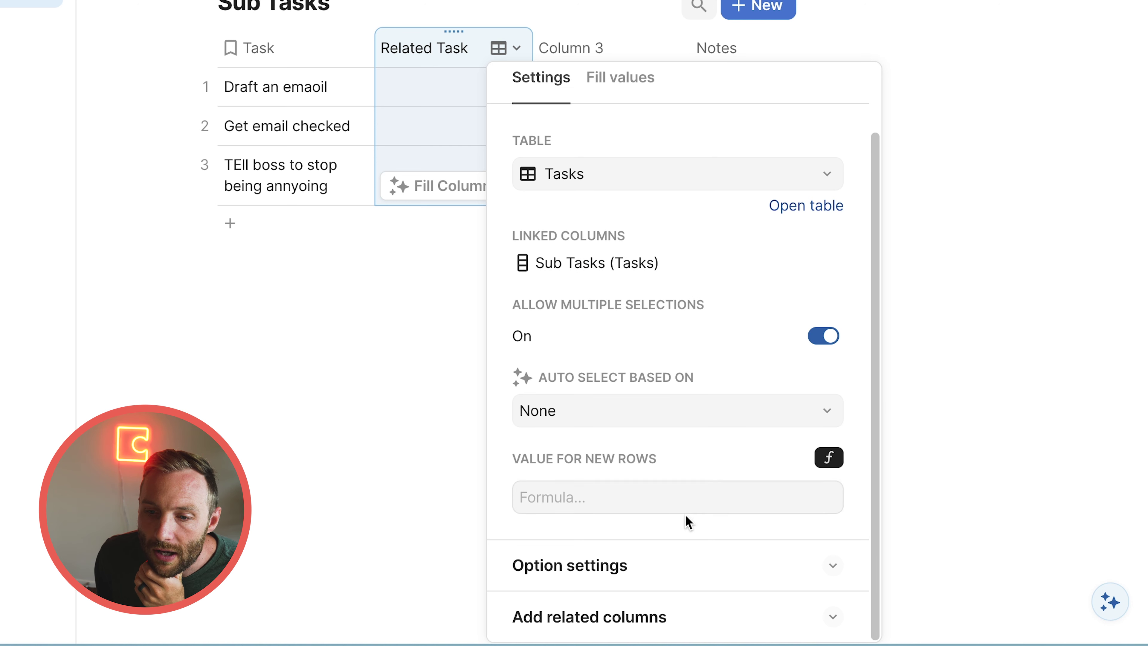
# Expand the Related Task column's option settings and review its sort, filter, new-option and styling choices
pyautogui.click(710, 574)
pyautogui.scroll(-3, 712, 574)
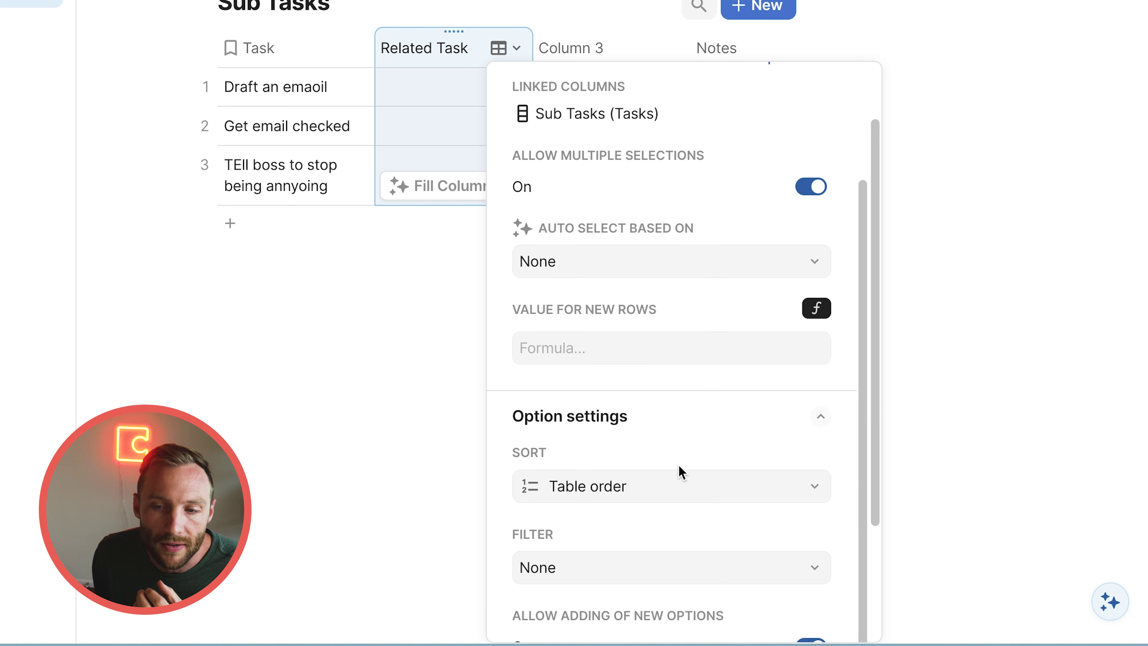
pyautogui.scroll(-3, 675, 520)
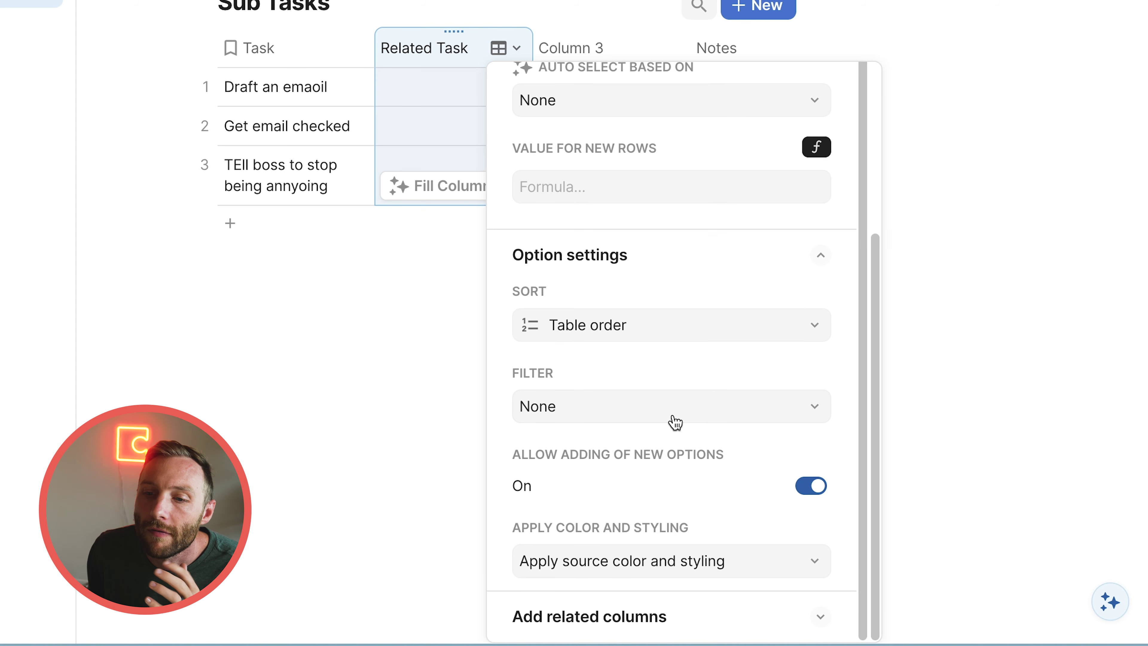
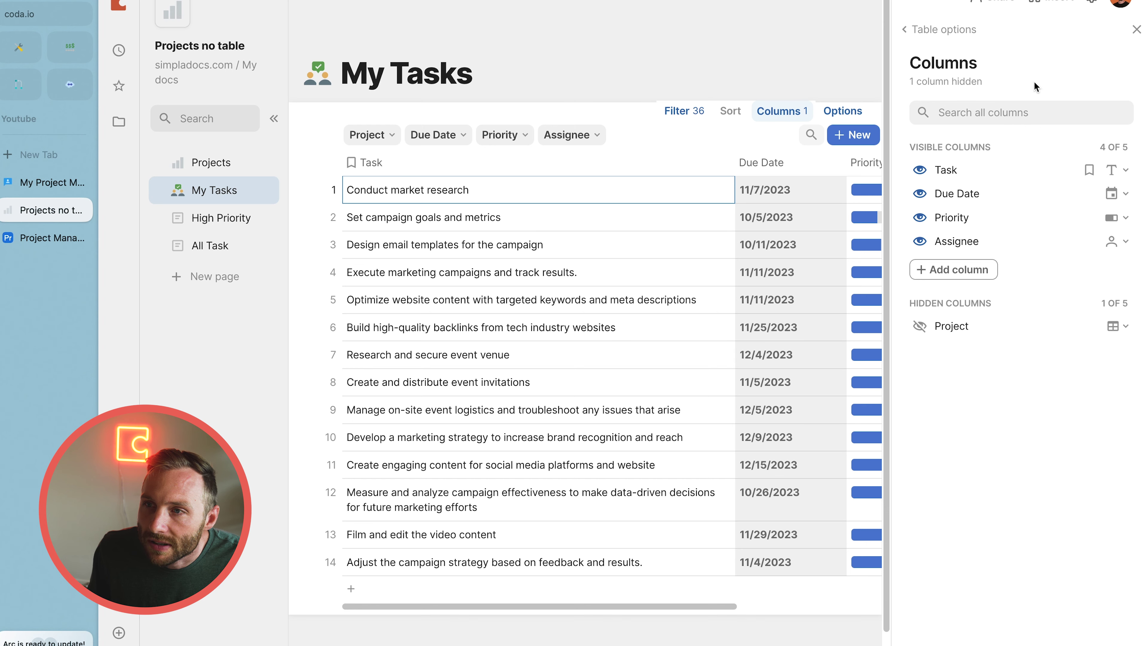
# Close the My Tasks column settings and look over the table's due dates and priorities
pyautogui.click(1136, 30)
pyautogui.moveTo(813, 207)
pyautogui.mouseDown()
pyautogui.moveTo(823, 377)
pyautogui.moveTo(910, 426)
pyautogui.moveTo(926, 613)
pyautogui.mouseUp()
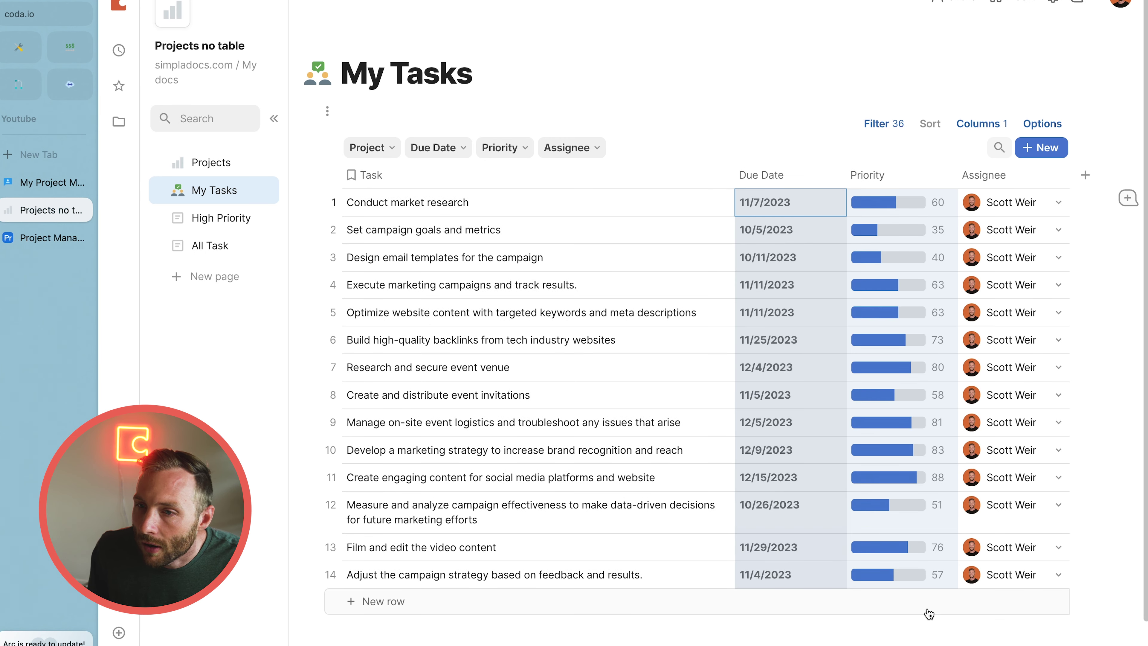
# On the Projects page, set the Non Finished Tasks column's formula to Tasks.Filter(Priority>50).Count()
pyautogui.click(209, 171)
pyautogui.hscroll(5, 941, 317)
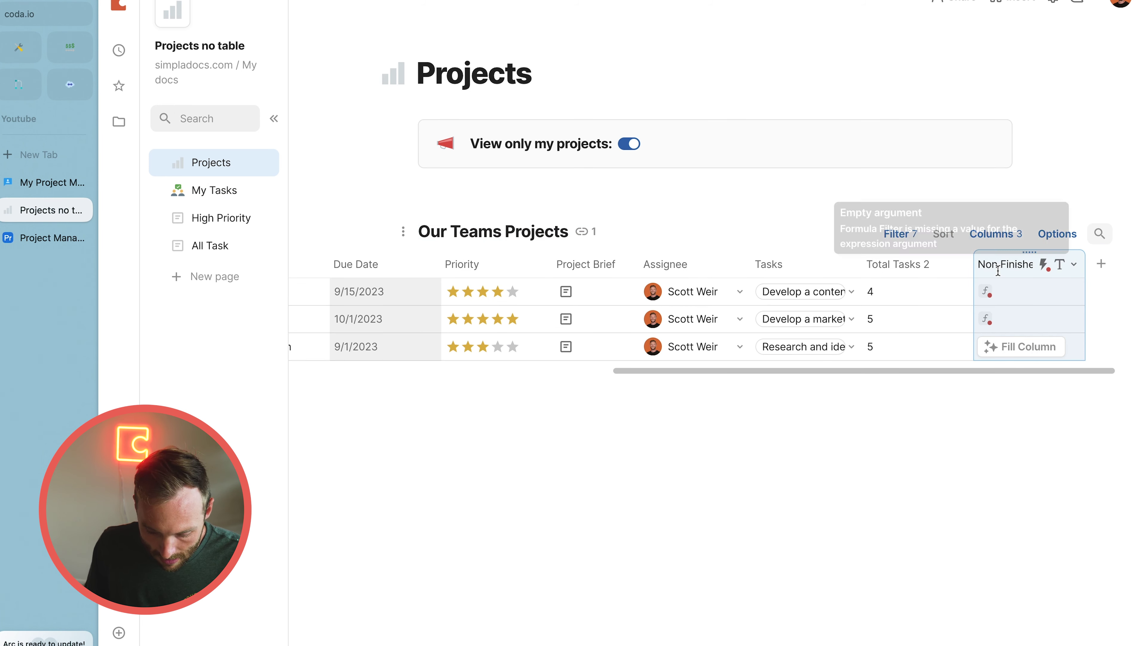
pyautogui.click(998, 270)
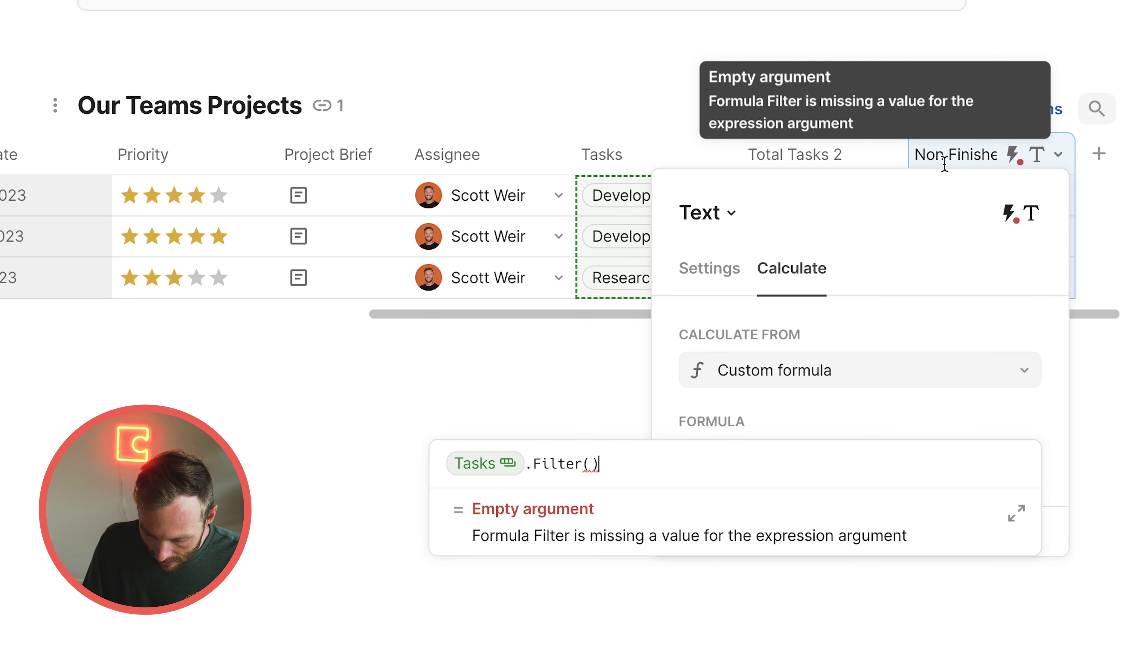
pyautogui.press('Left')
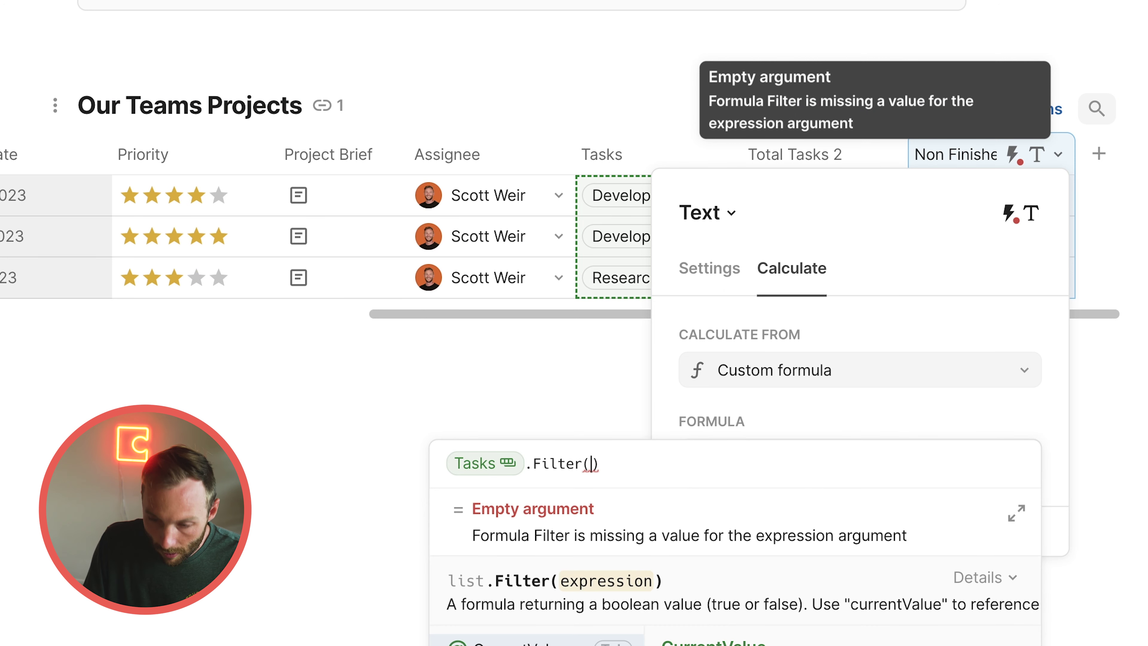
pyautogui.write('project')
pyautogui.press('Tab')
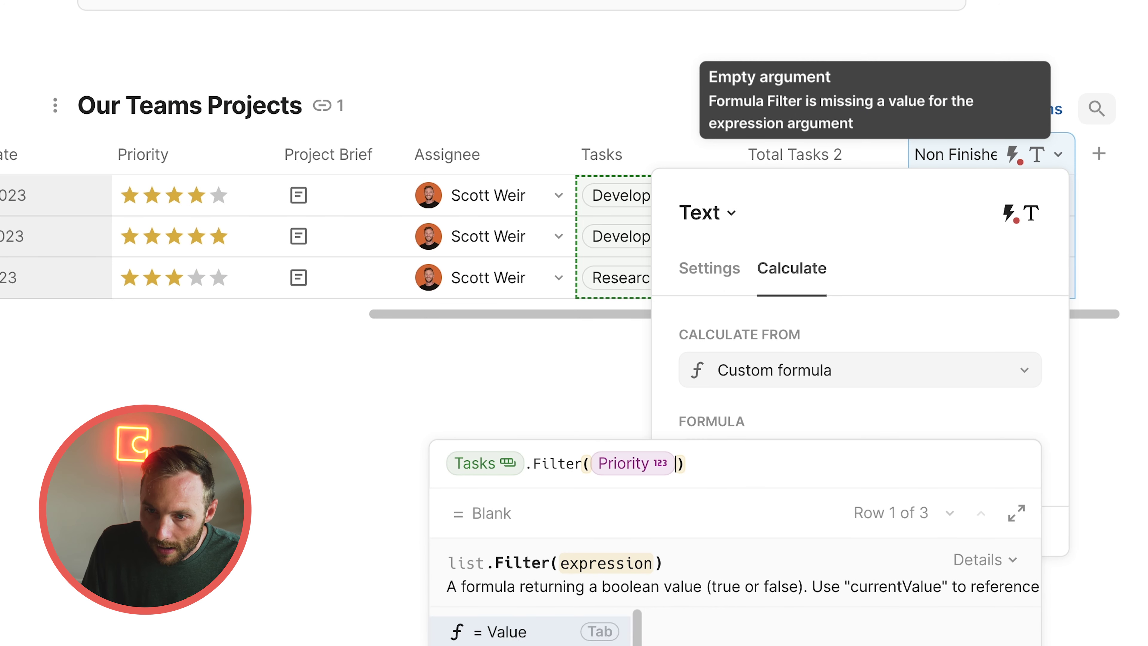
pyautogui.write('>59')
pyautogui.press('BackSpace')
pyautogui.write('0')
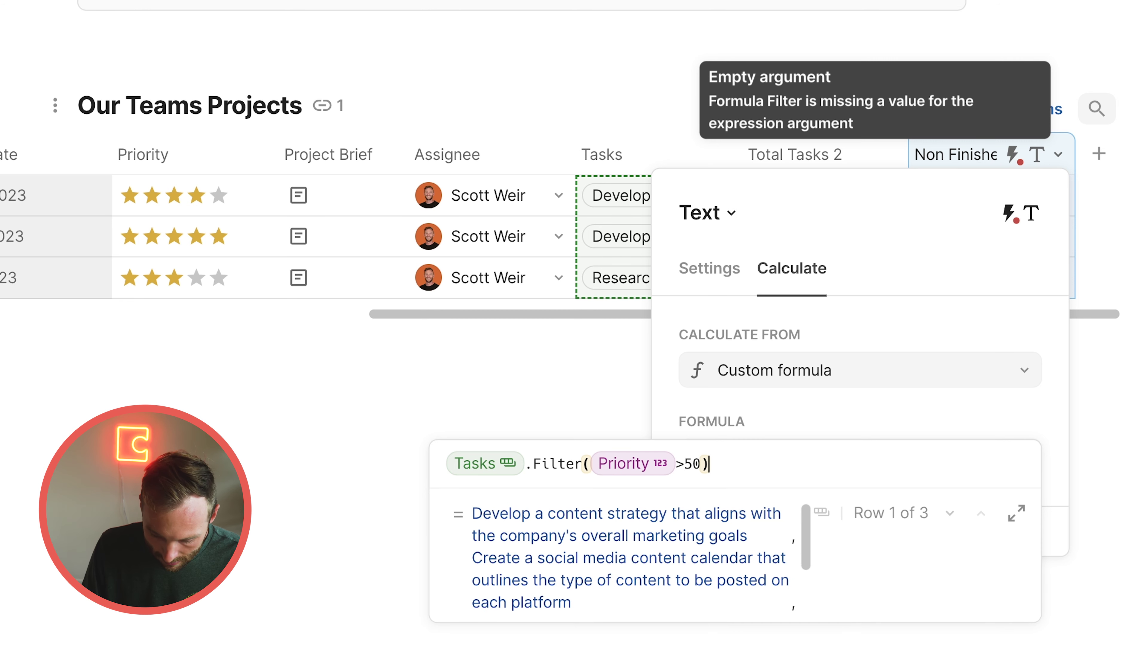
pyautogui.press('Right')
pyautogui.write('.Count(')
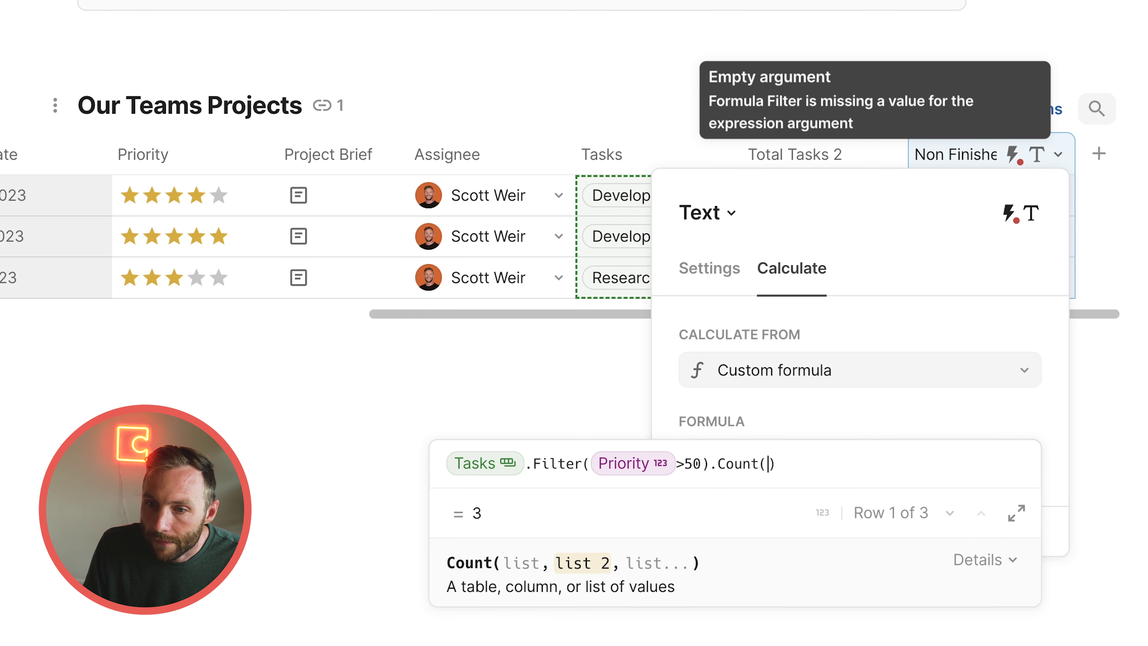
pyautogui.press('Return')
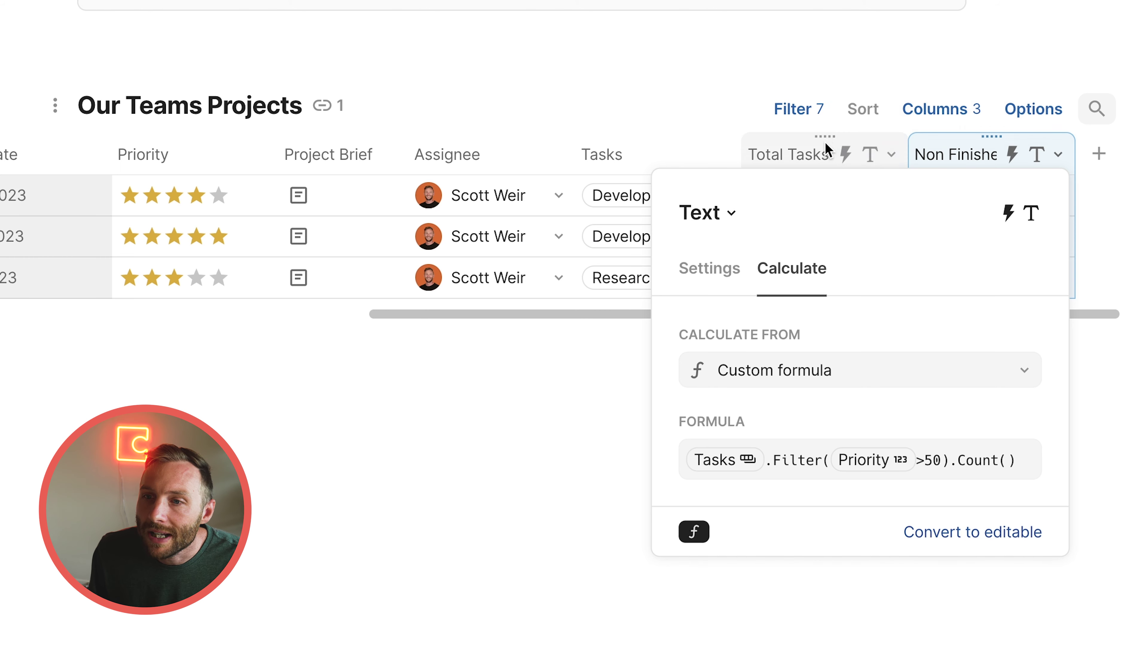
# Close the formula editor and review the Non Finished Tasks values for the listed projects
pyautogui.click(826, 148)
pyautogui.moveTo(931, 203); pyautogui.dragTo(936, 278)
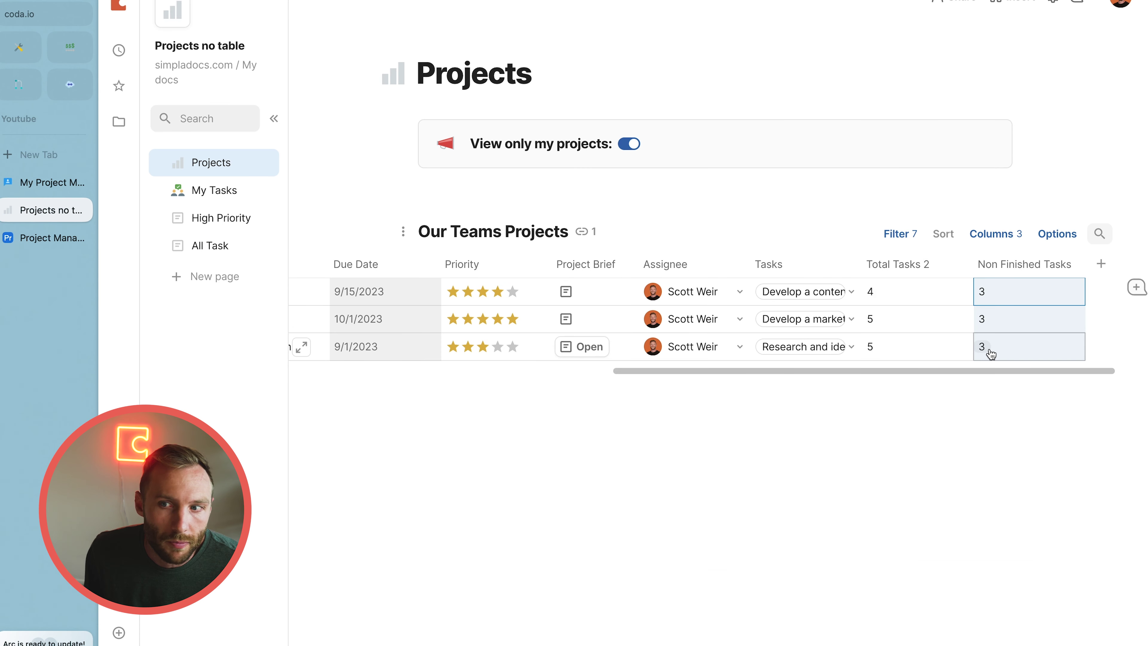
pyautogui.click(989, 268)
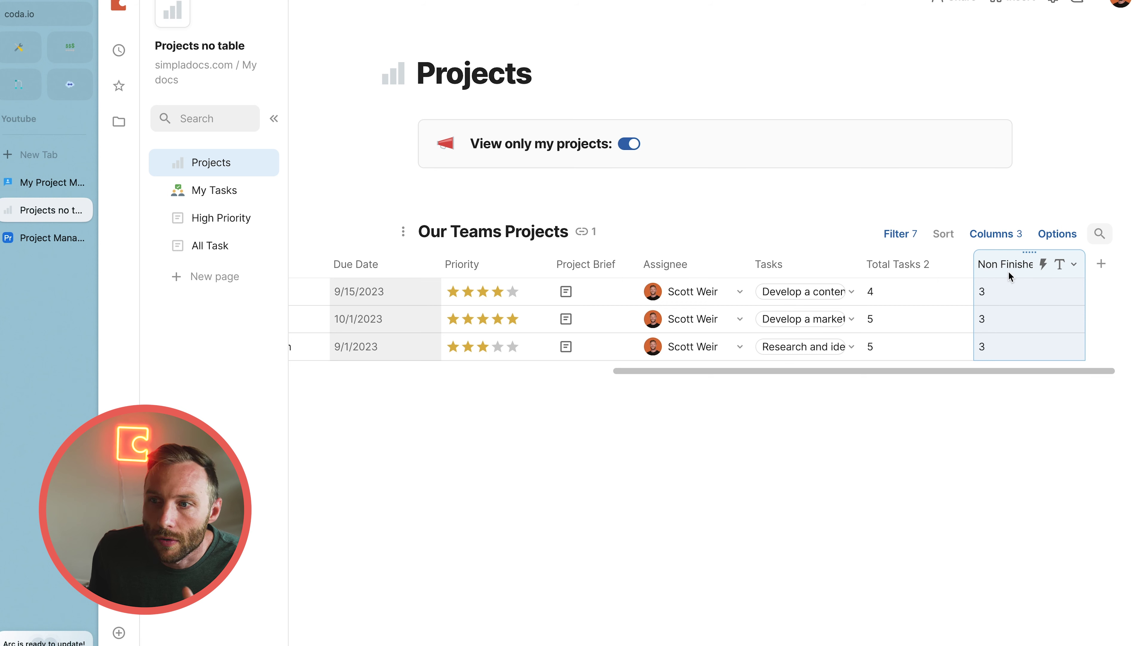
# Add a "Priority:" line above the Our Teams Projects table and insert a slider control after the label
pyautogui.click(507, 201)
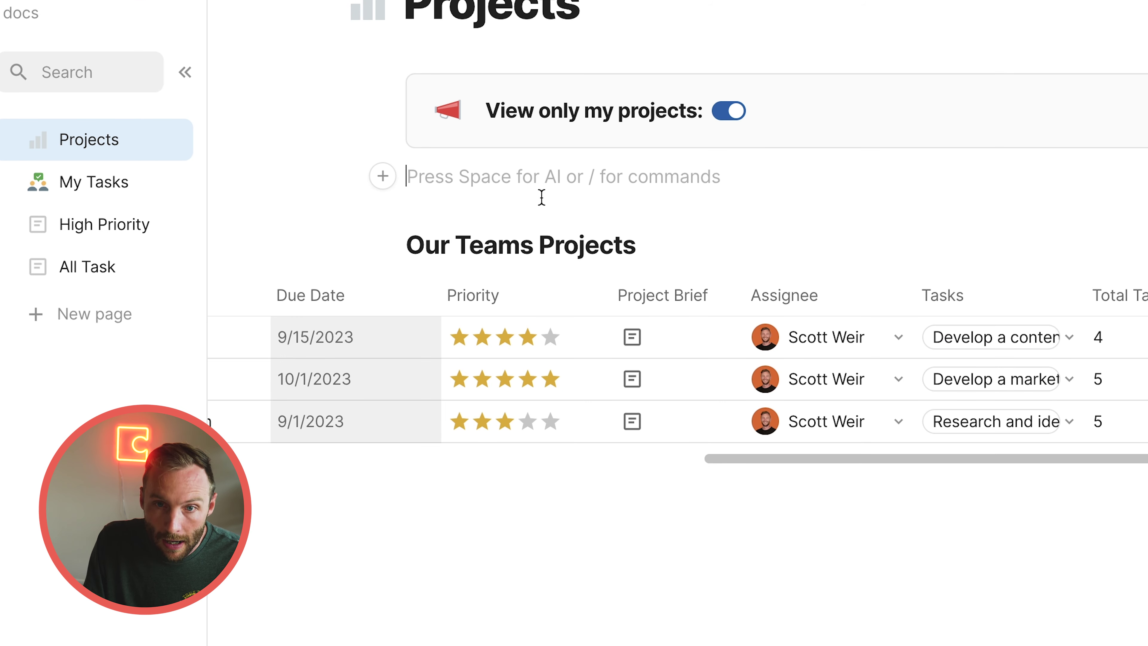
pyautogui.write('Priority: ')
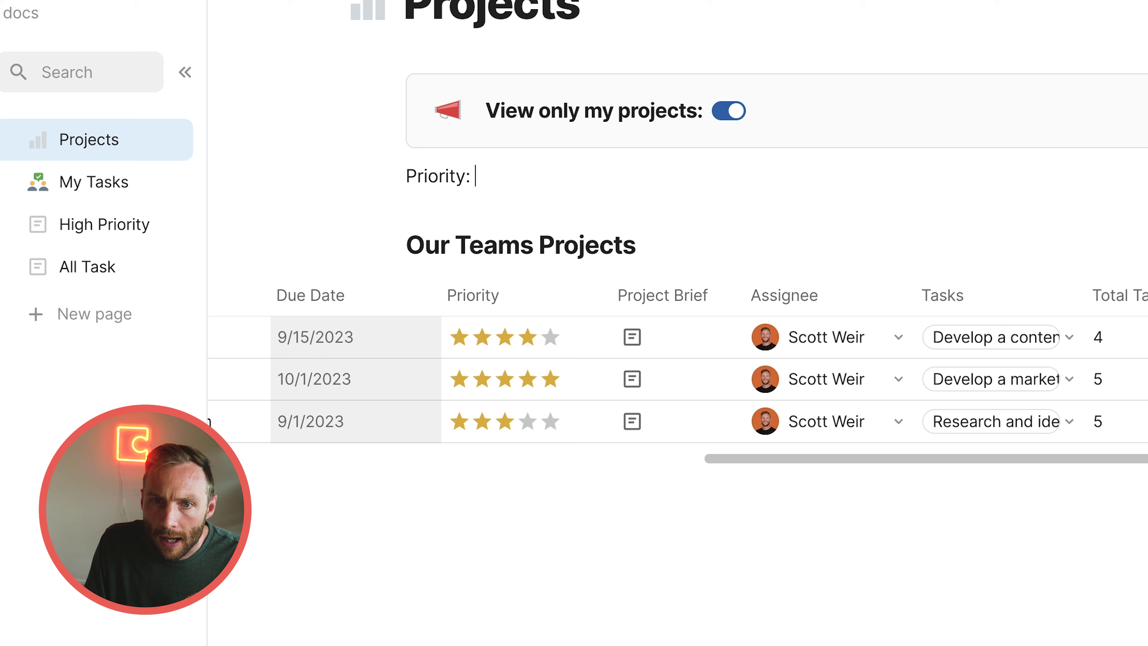
pyautogui.write('/sliod')
pyautogui.press('BackSpace')
pyautogui.press('BackSpace')
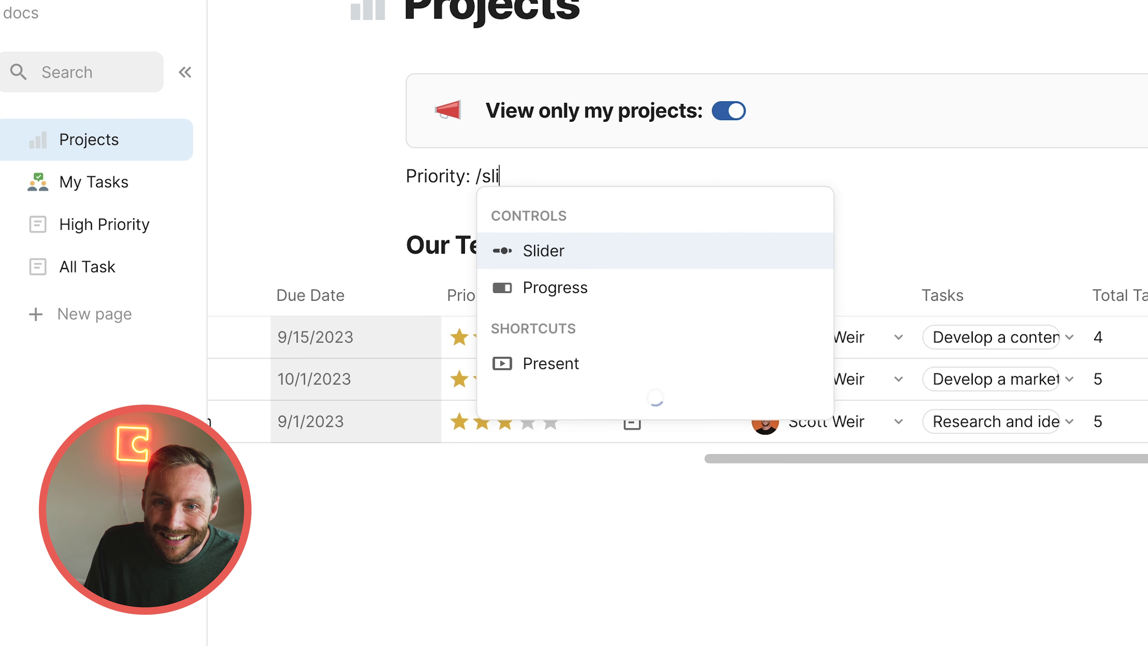
pyautogui.press('Return')
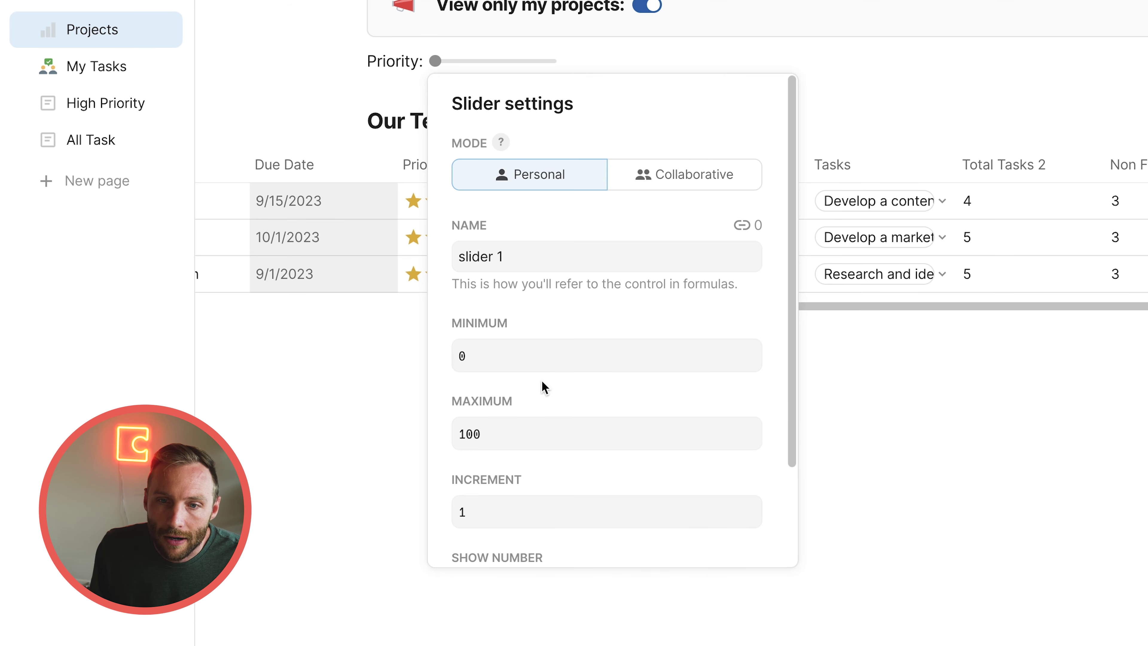
# Name the new slider control "prioirty slider"
pyautogui.click(541, 50)
pyautogui.click(536, 65)
pyautogui.click(544, 262)
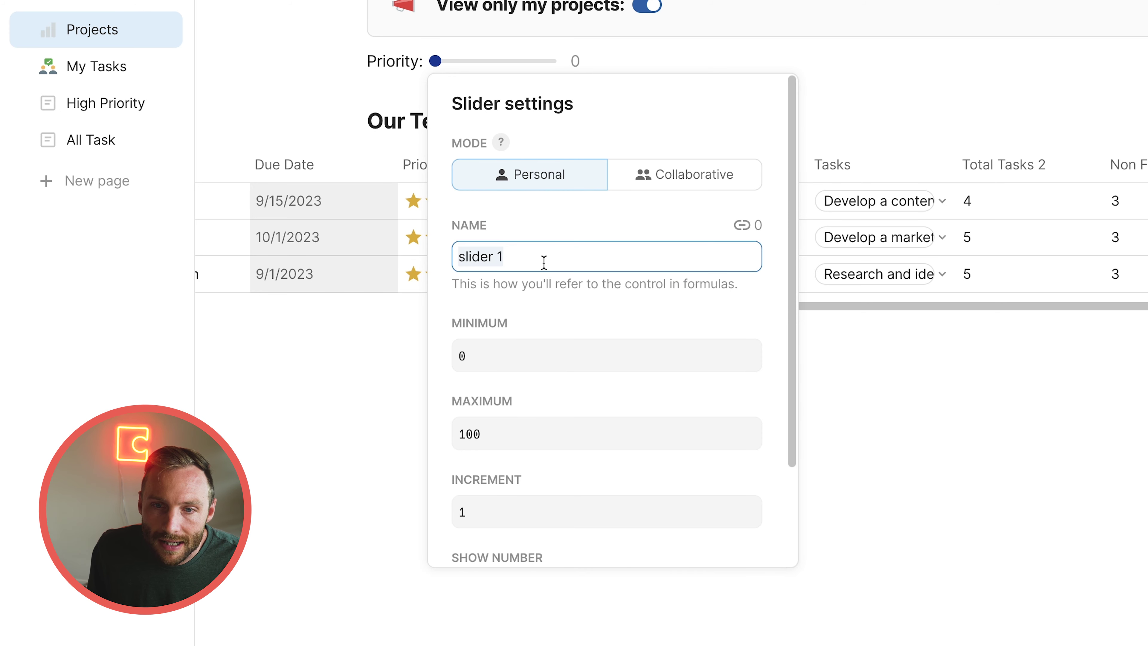
pyautogui.write('prioirty slider')
pyautogui.press('Return')
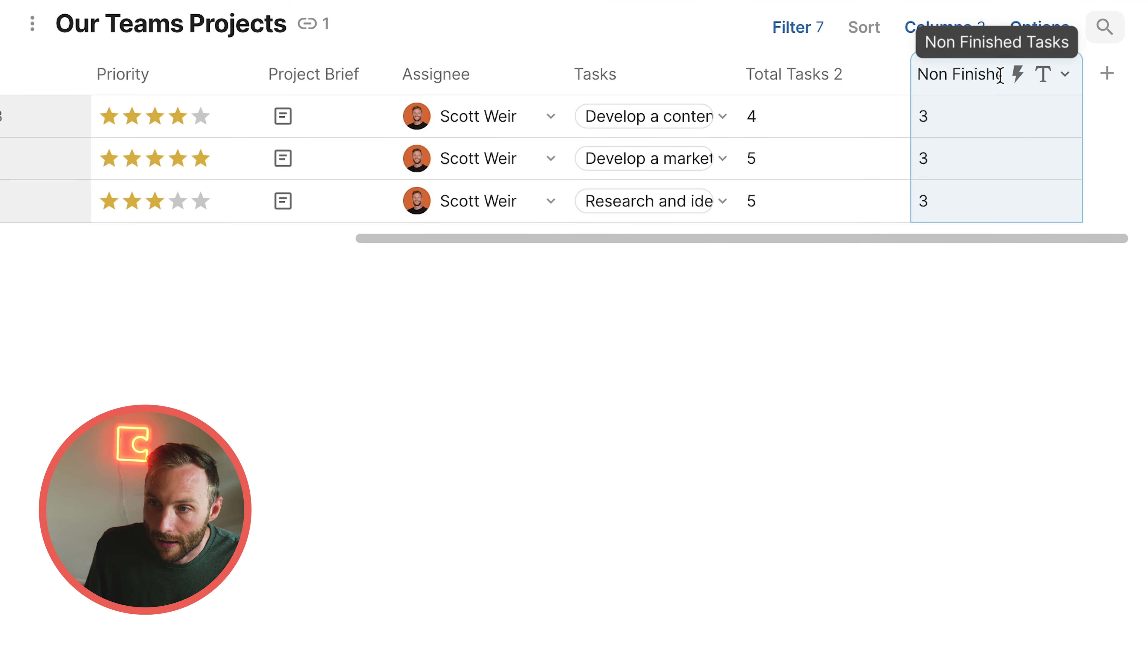
# Replace the fixed 50 in the Non Finished Tasks formula with the slider, giving Tasks.Filter(Priority>prioirty slider).Count()
pyautogui.press('=')
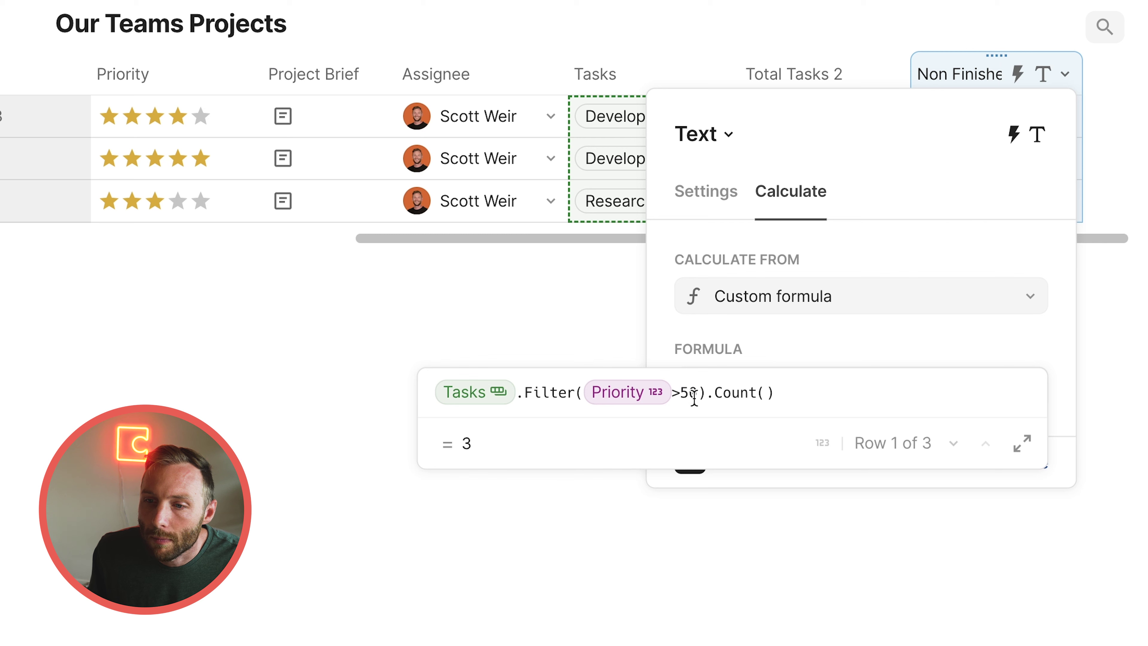
pyautogui.click(694, 397)
pyautogui.press('BackSpace')
pyautogui.press('BackSpace')
pyautogui.write('priority')
pyautogui.press('Down')
pyautogui.press('Down')
pyautogui.press('Down')
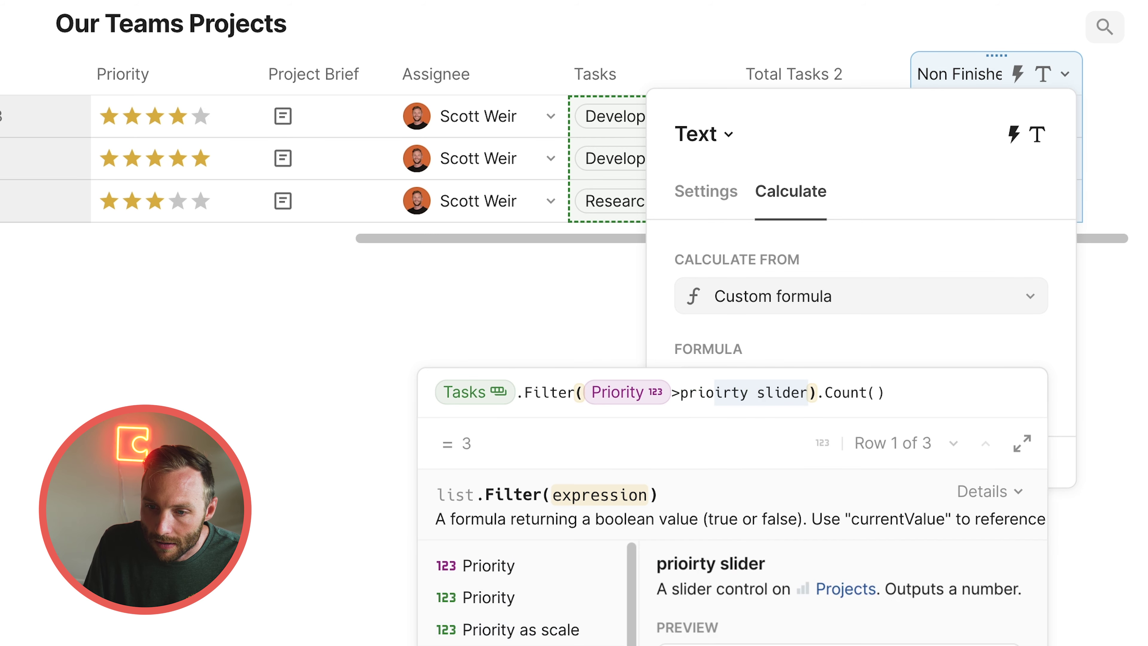
pyautogui.press('Return')
pyautogui.click(405, 544)
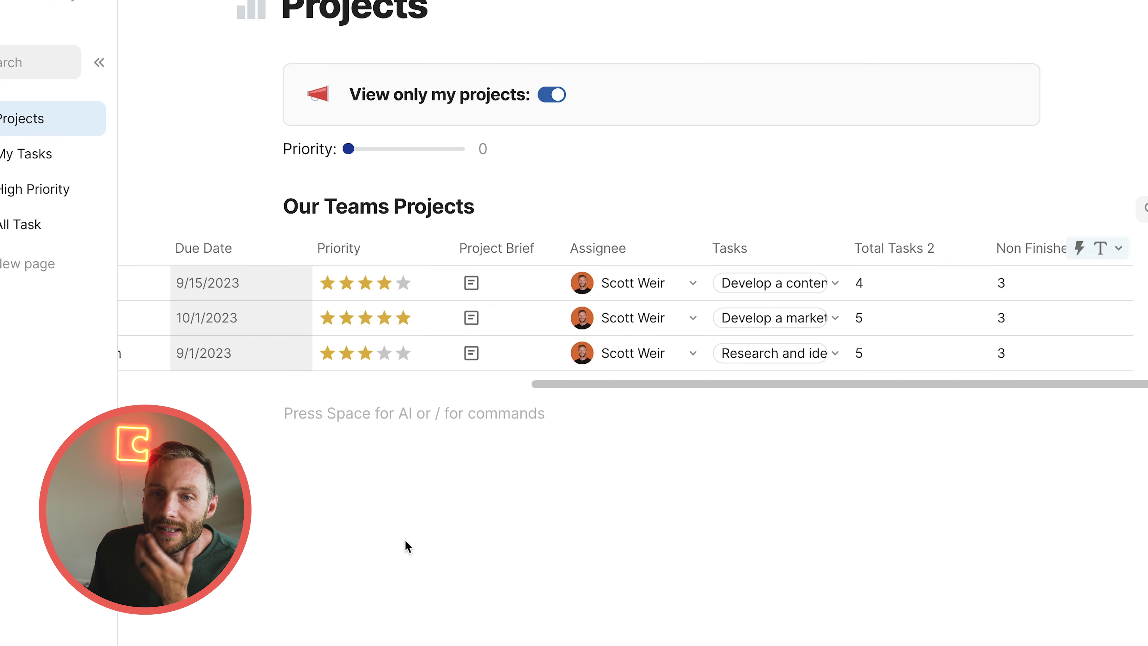
# Try different Priority slider values, leave it at 62, and check the Non Finished Tasks values of the listed projects
pyautogui.click(1001, 287)
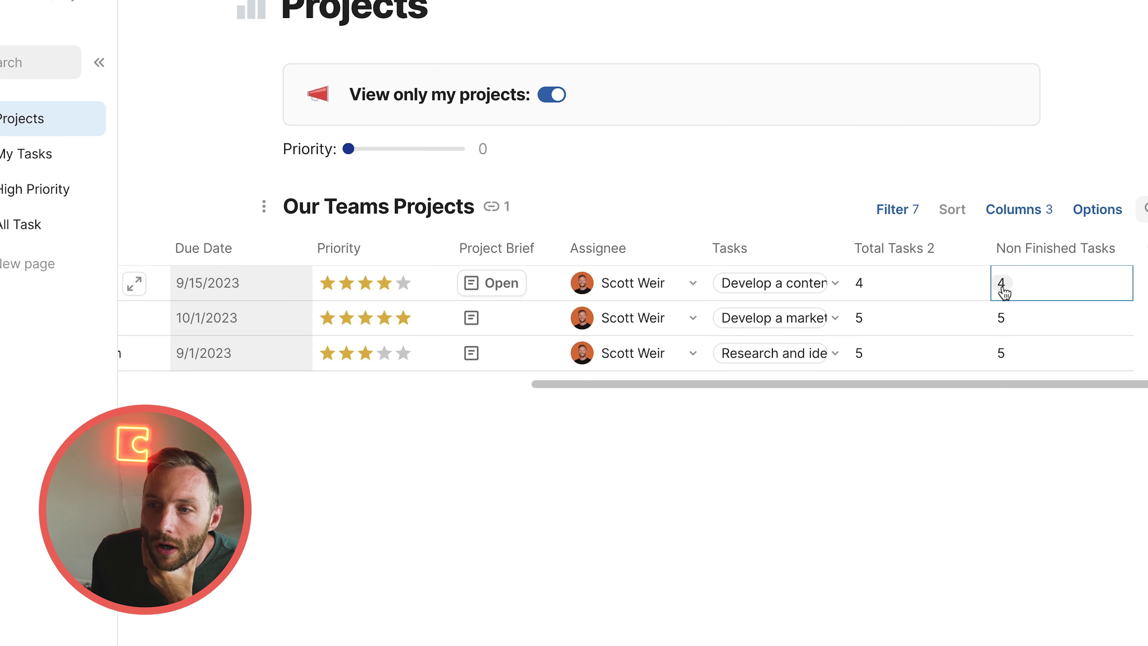
pyautogui.moveTo(349, 150); pyautogui.dragTo(436, 153)
pyautogui.moveTo(926, 278); pyautogui.dragTo(990, 320)
pyautogui.moveTo(1056, 273); pyautogui.dragTo(1051, 352)
pyautogui.moveTo(435, 149)
pyautogui.mouseDown()
pyautogui.moveTo(383, 149)
pyautogui.moveTo(419, 154)
pyautogui.mouseUp()
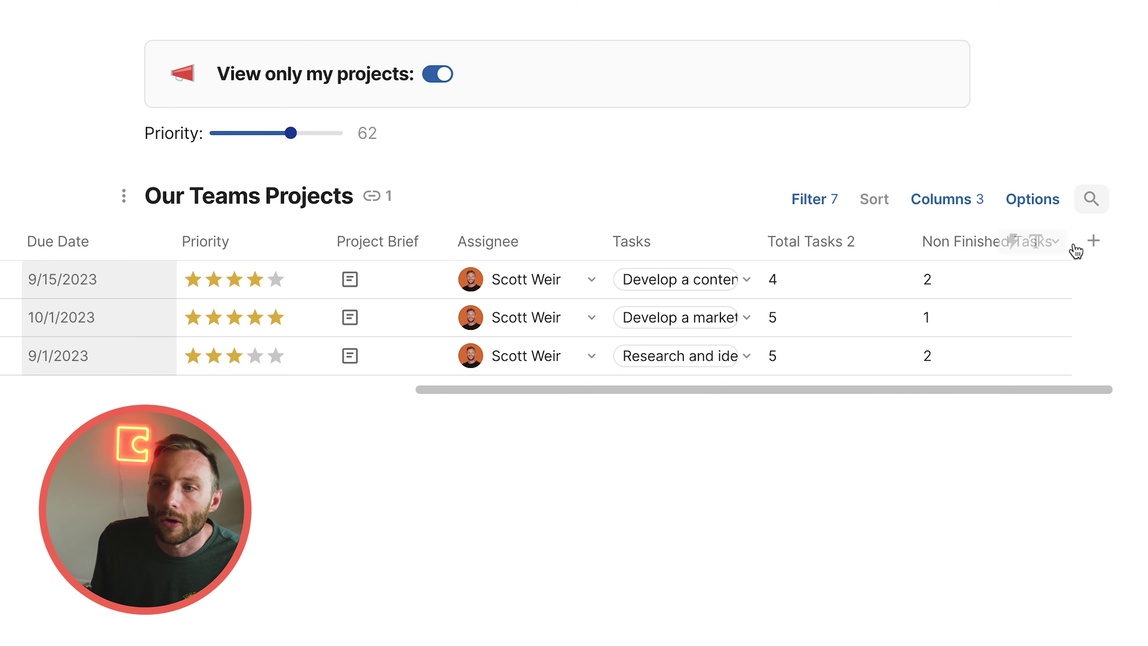
# Add a new column named "Total Priority" at the end of the Our Teams Projects table
pyautogui.click(1094, 245)
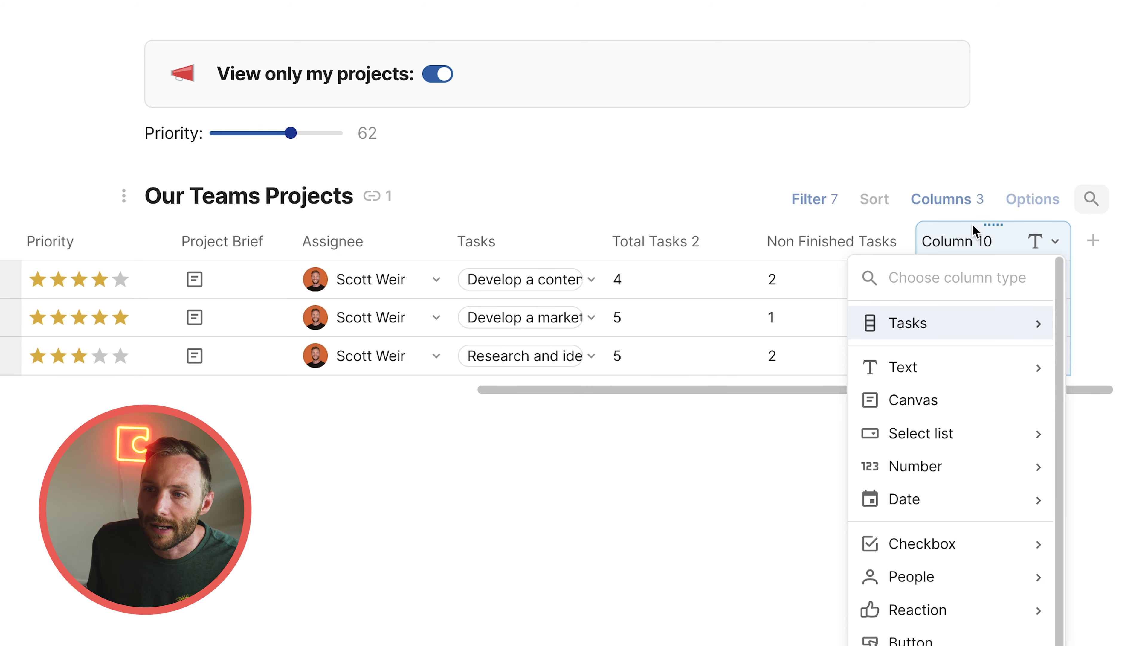
pyautogui.click(973, 241)
pyautogui.write('Total Priority')
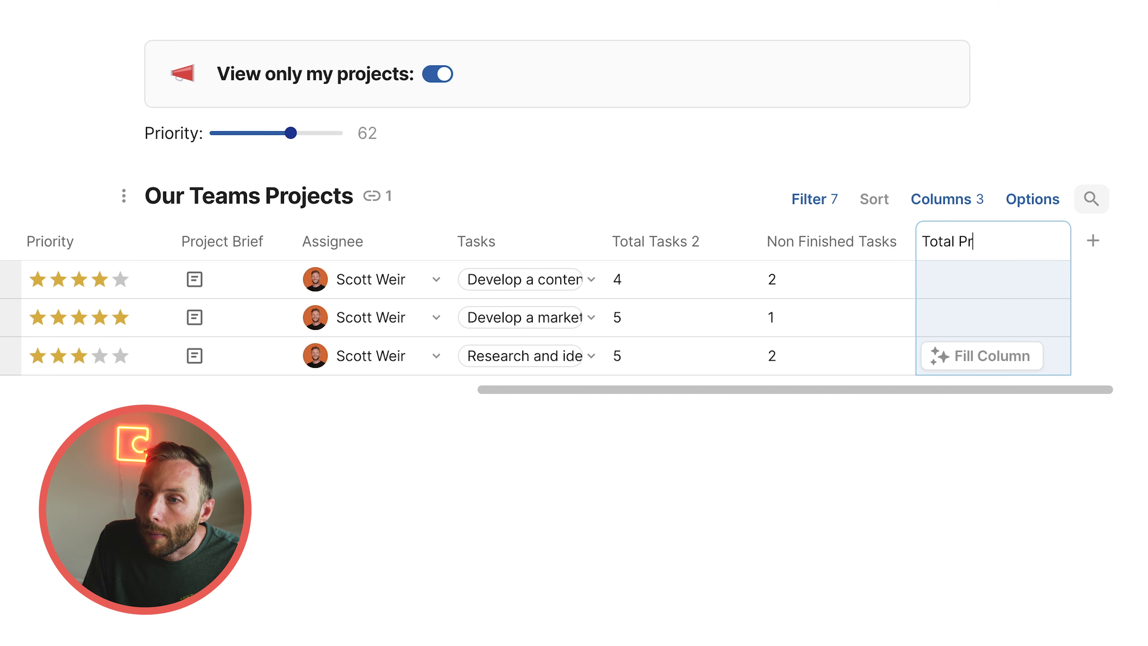
pyautogui.click(974, 286)
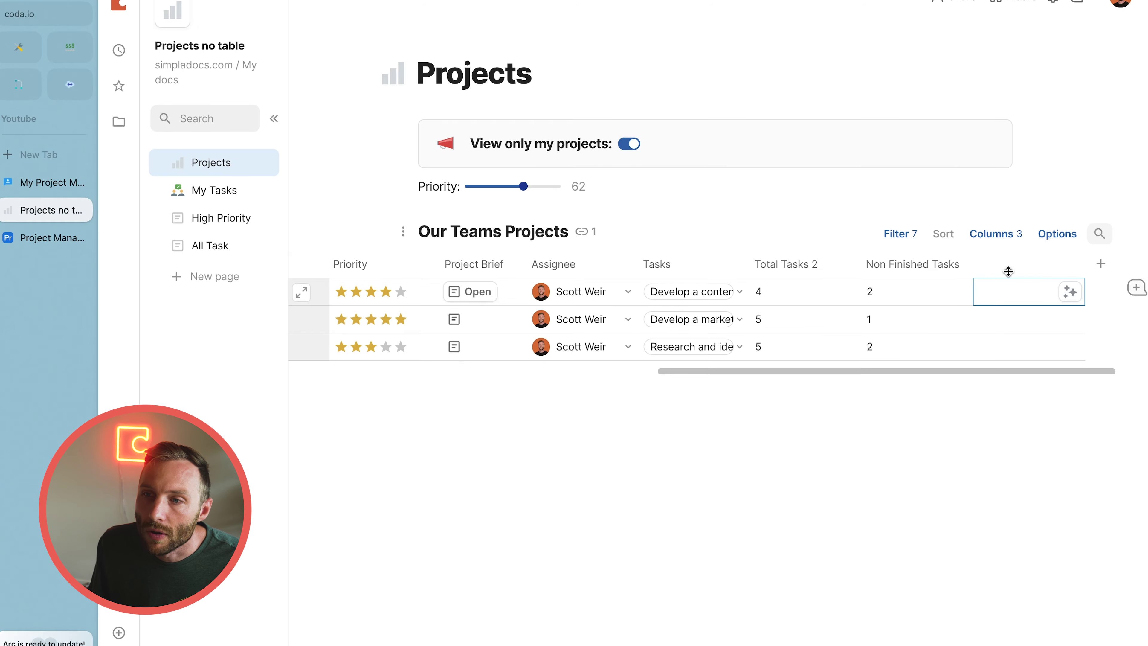
# Set the Total Priority column's formula to Tasks.Priority.Sum()
pyautogui.click(964, 245)
pyautogui.click(1008, 267)
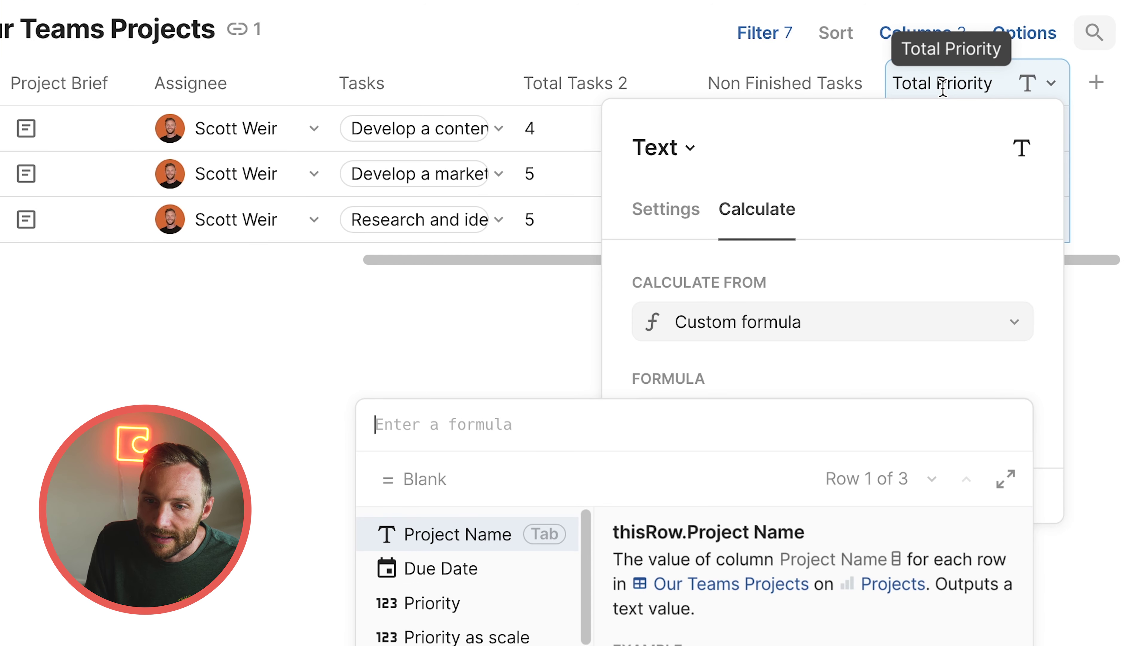
pyautogui.write('tasks')
pyautogui.press('Tab')
pyautogui.write('.pr')
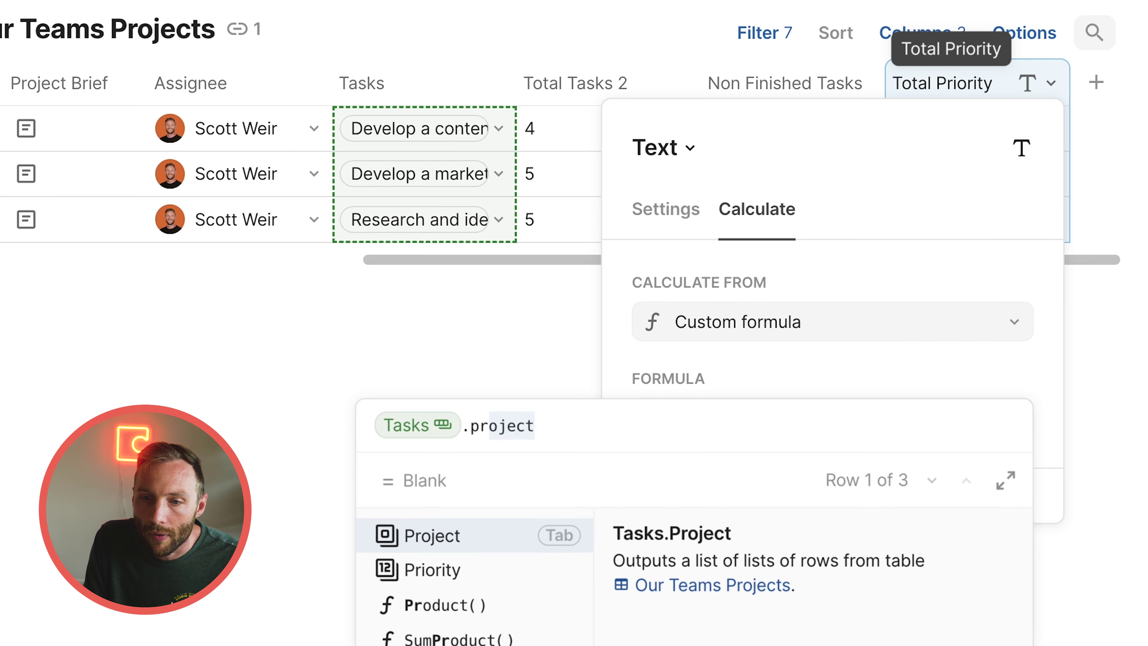
pyautogui.write('i')
pyautogui.press('Tab')
pyautogui.write('.sum')
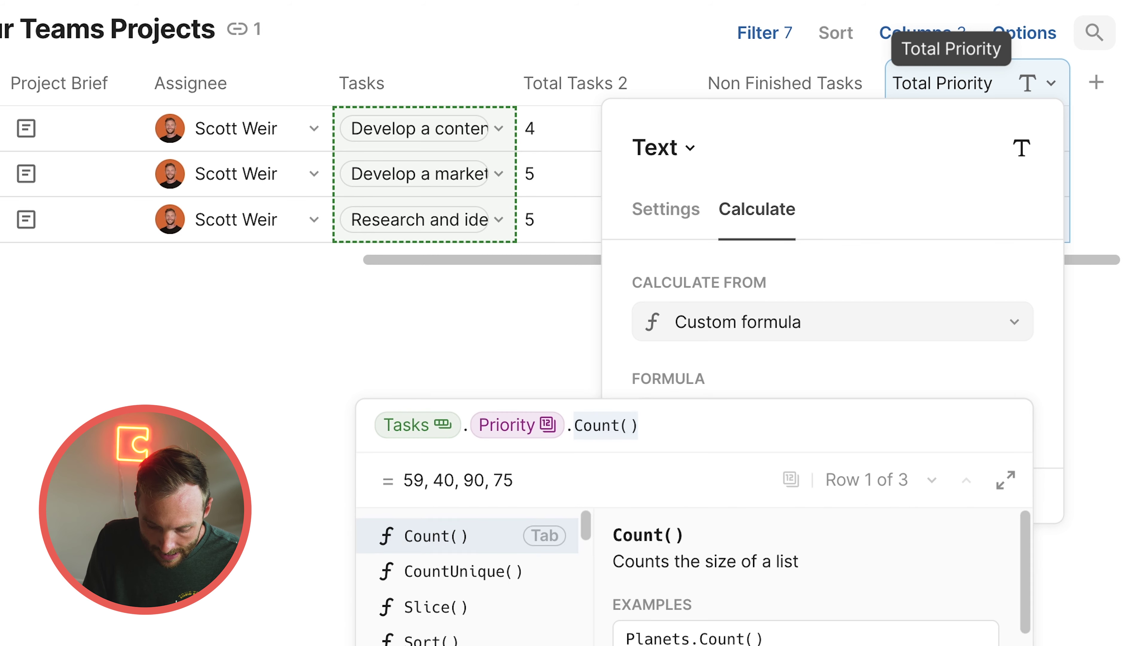
pyautogui.press('Tab')
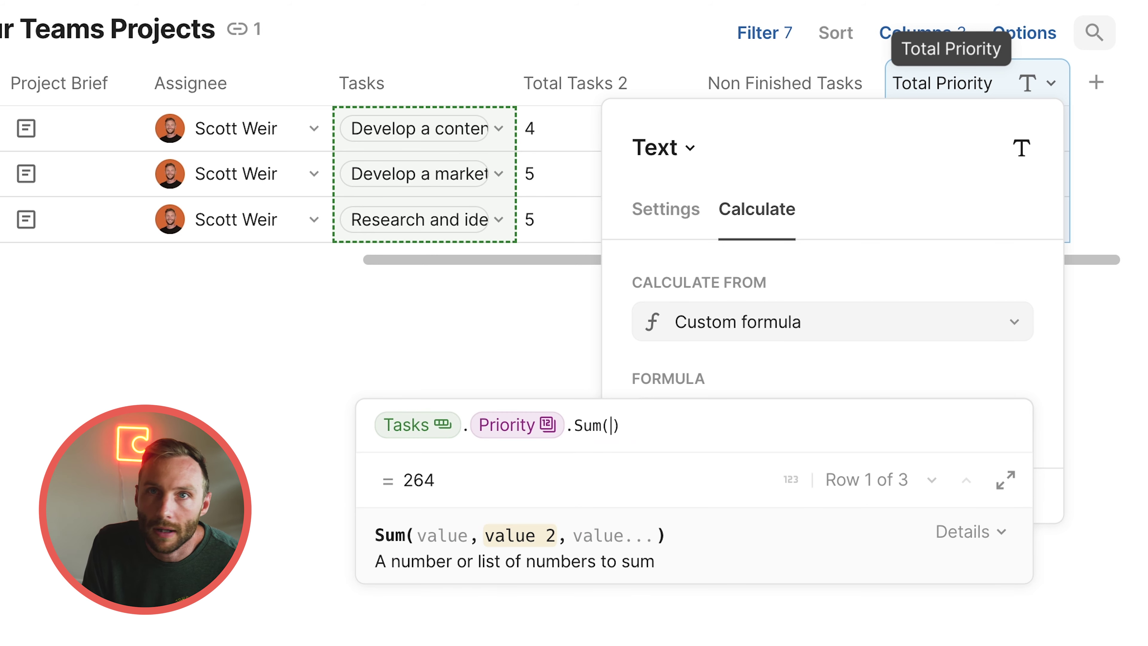
# Replace the Sum function in the Total Priority formula with Average()
pyautogui.write('\\\\')
pyautogui.press('BackSpace')
pyautogui.press('BackSpace')
pyautogui.press('BackSpace')
pyautogui.press('BackSpace')
pyautogui.press('BackSpace')
pyautogui.press('BackSpace')
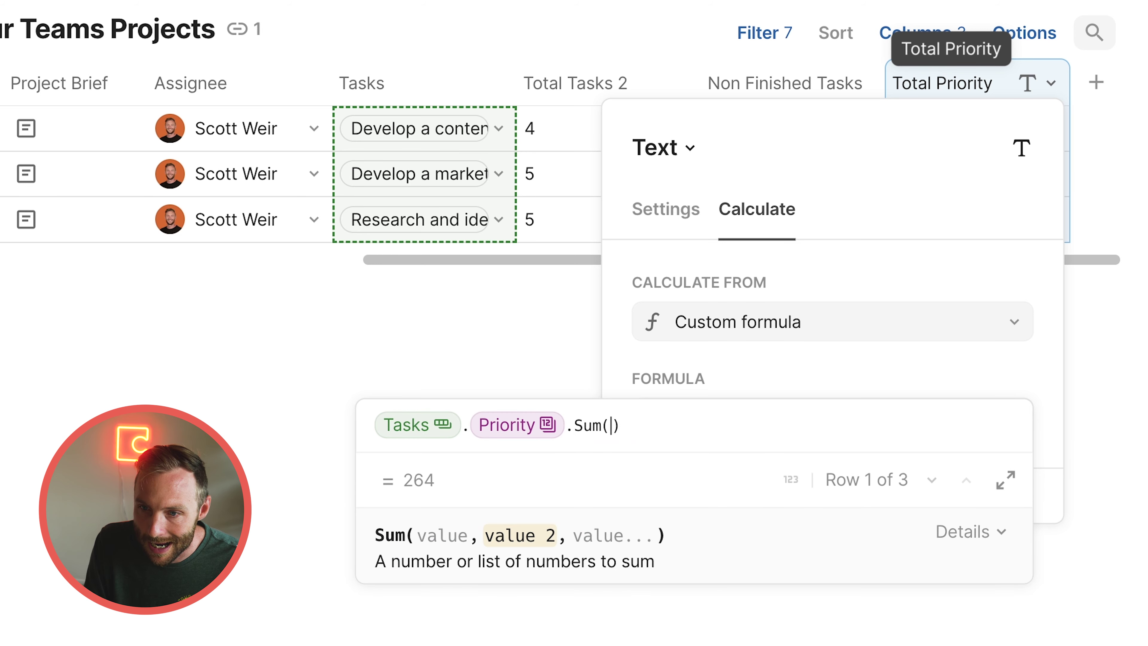
pyautogui.write('all')
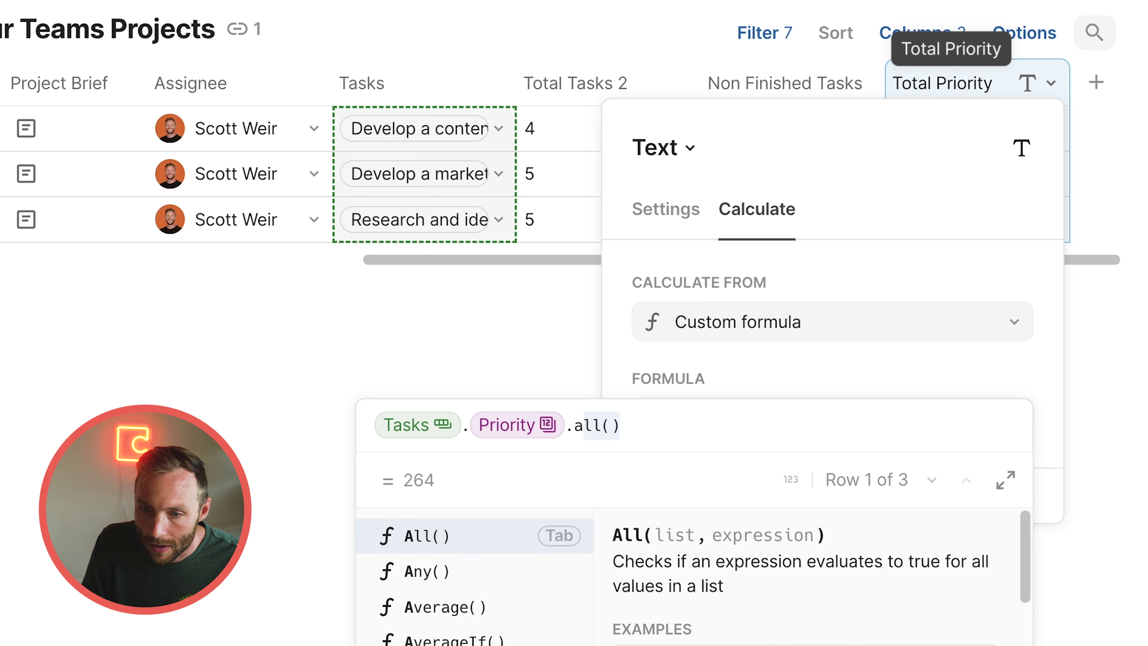
pyautogui.press('Down')
pyautogui.press('Down')
pyautogui.press('Down')
pyautogui.press('Up')
pyautogui.press('Tab')
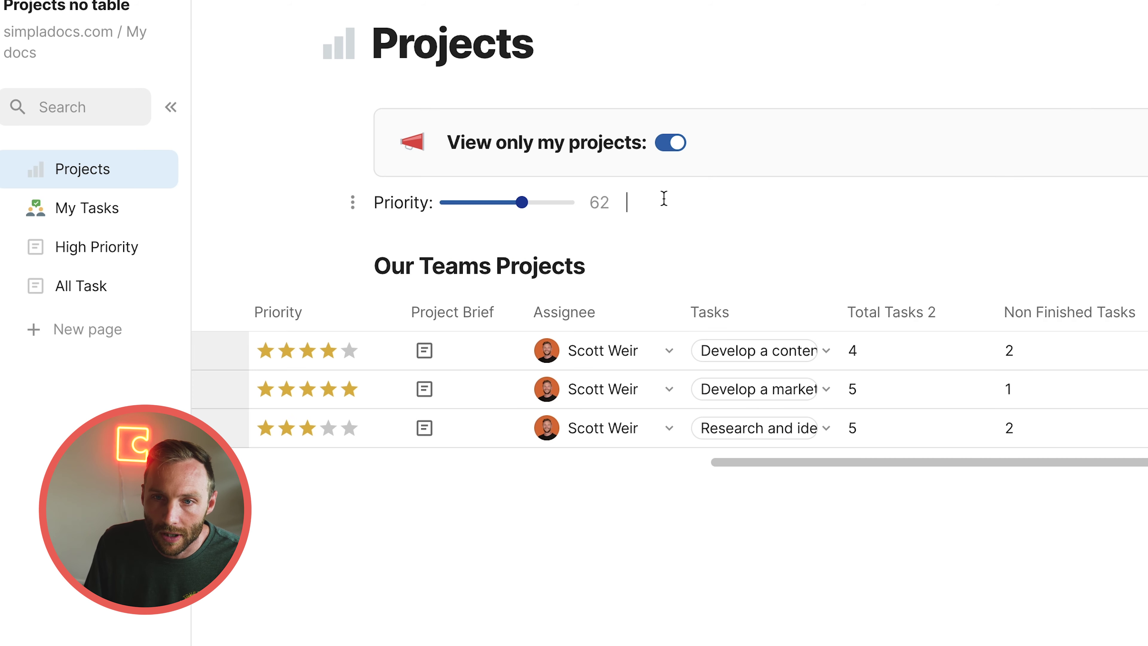
# Write a greeting line beneath the Priority slider reading "Hey", the inline formula User().Name, and "! You currently have"
pyautogui.press('Return')
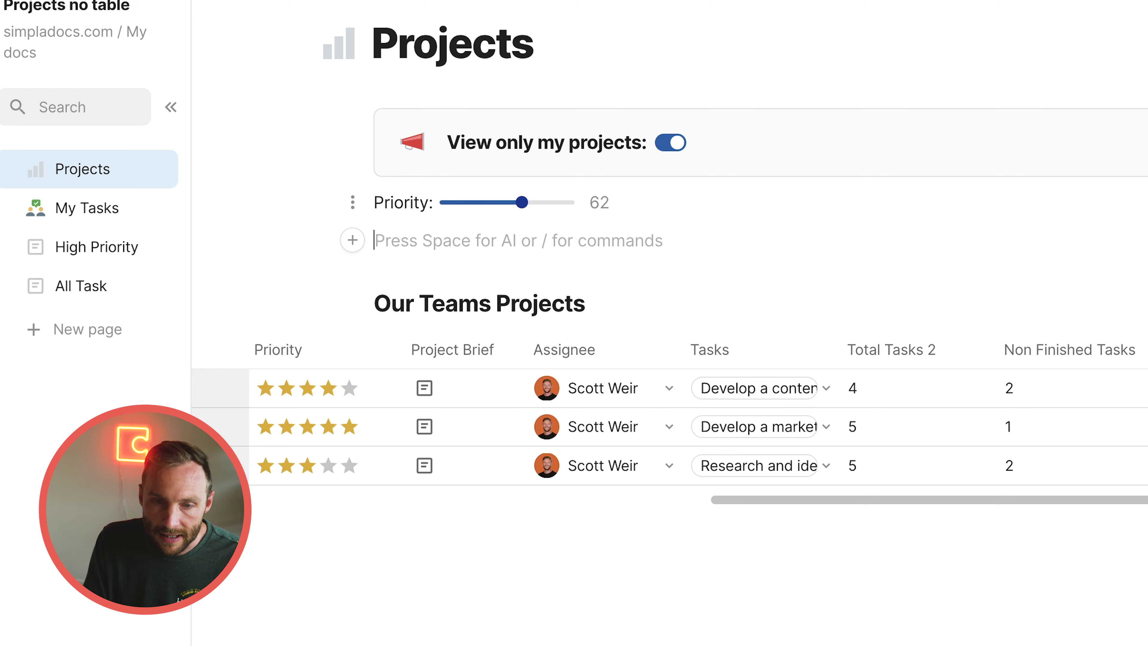
pyautogui.write('Hey')
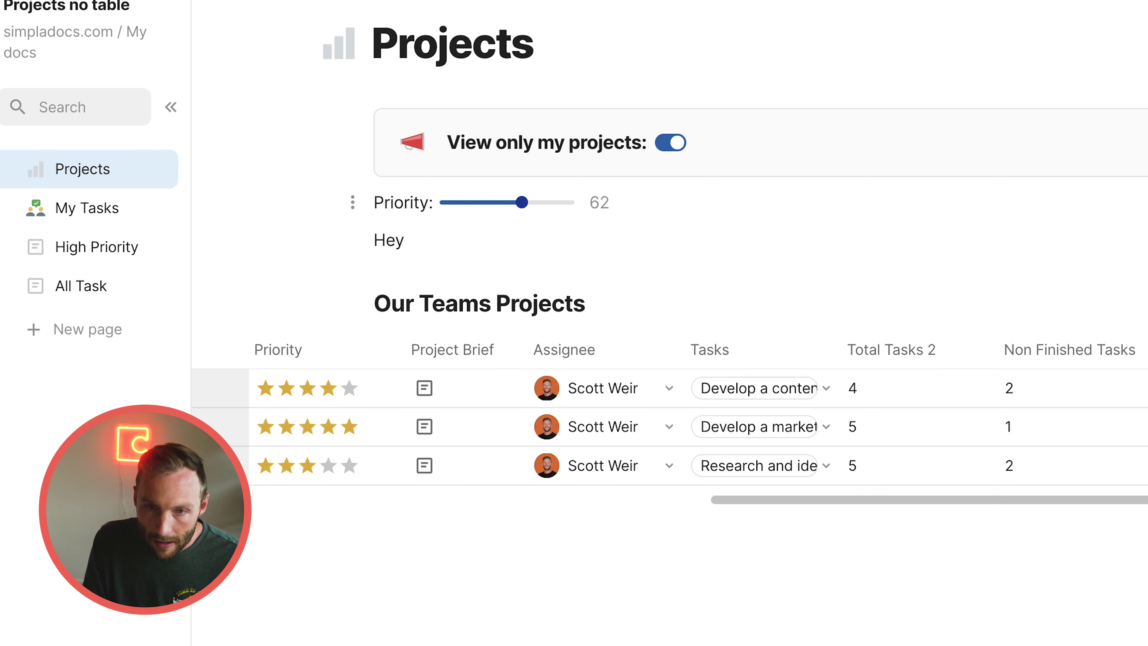
pyautogui.press('=')
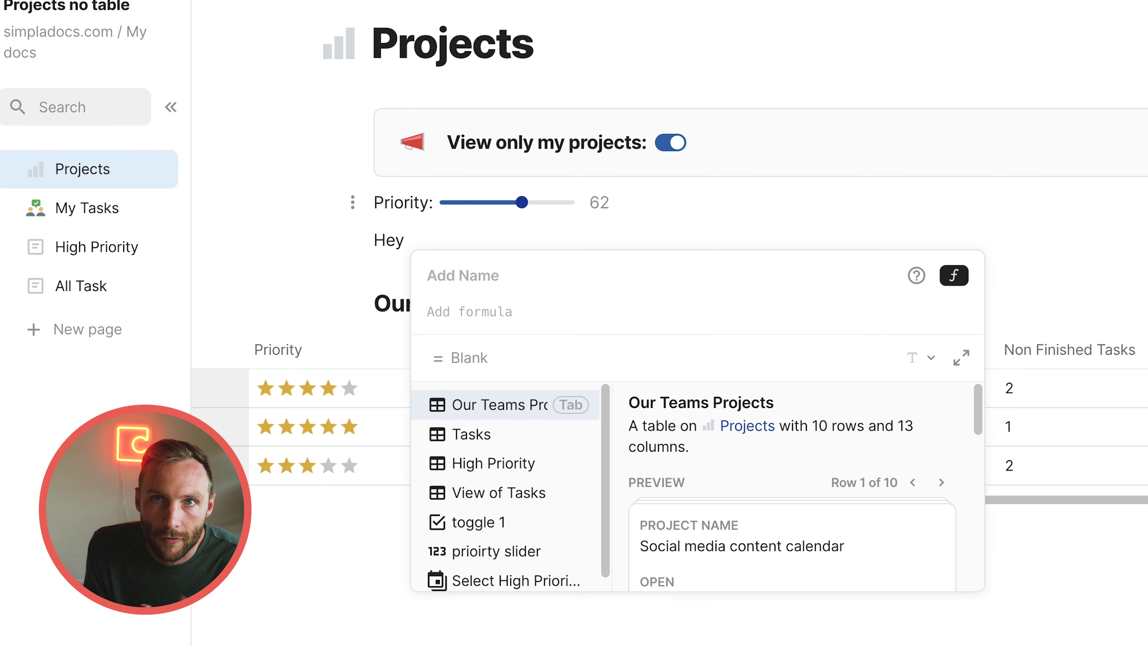
pyautogui.write('User().name')
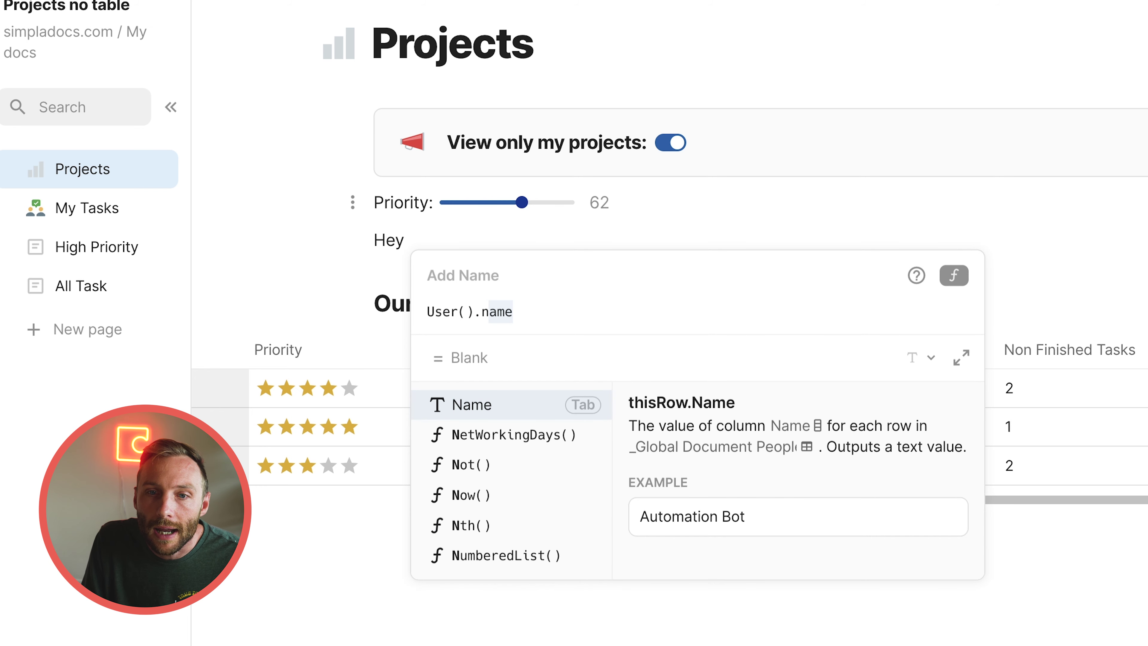
pyautogui.press('Tab')
pyautogui.press('Return')
pyautogui.write('! You currently have')
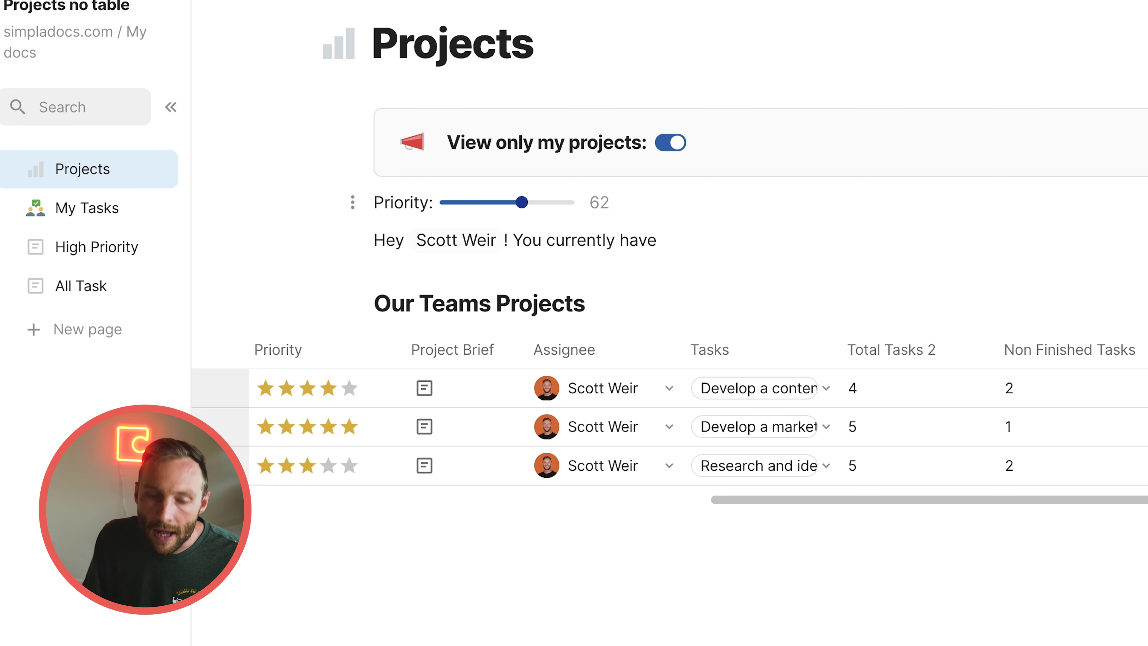
# Complete the greeting with the inline formula Our Teams Projects.Filter(Assignee=User()).Count() followed by "active projects"
pyautogui.write('=our')
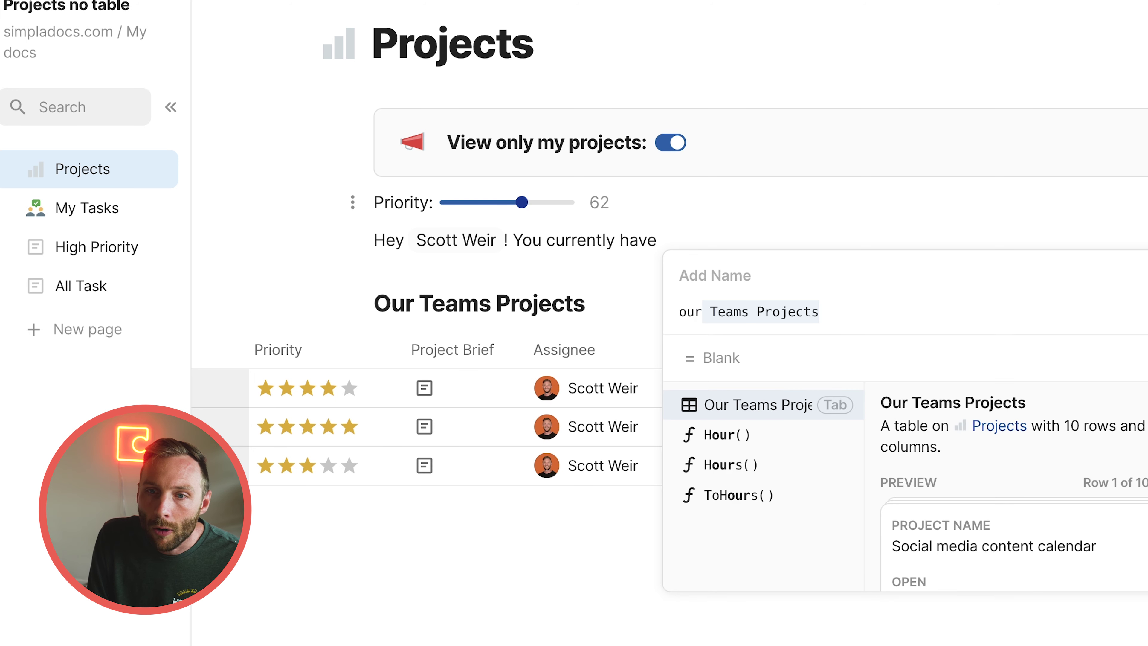
pyautogui.press('Tab')
pyautogui.write('.fi')
pyautogui.press('Tab')
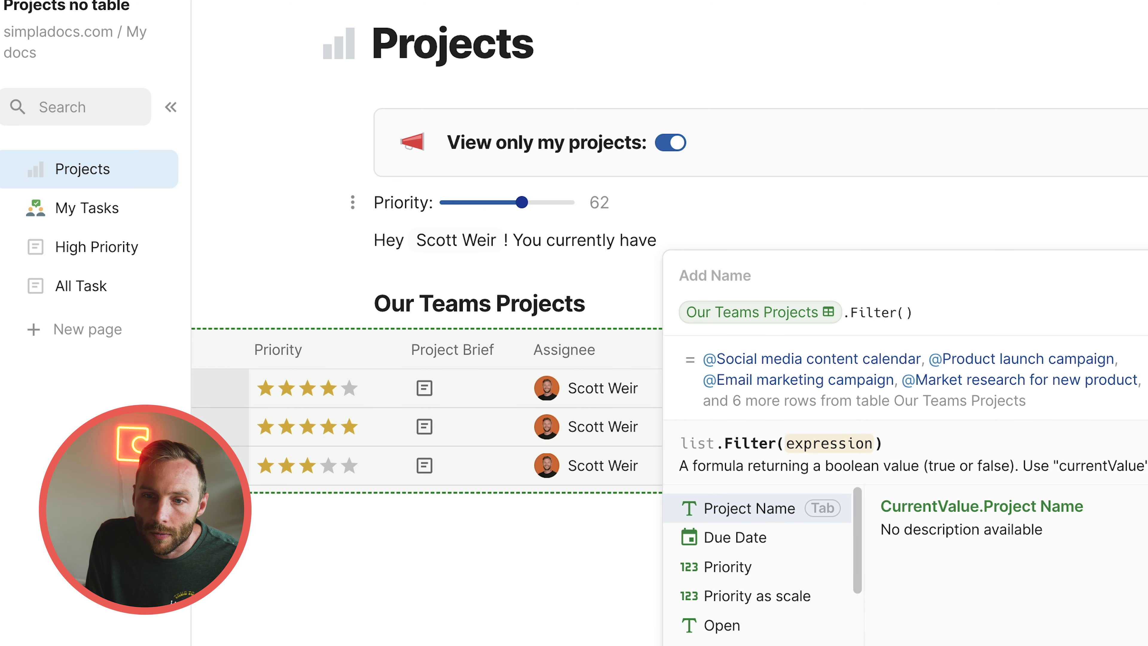
pyautogui.write('assignee')
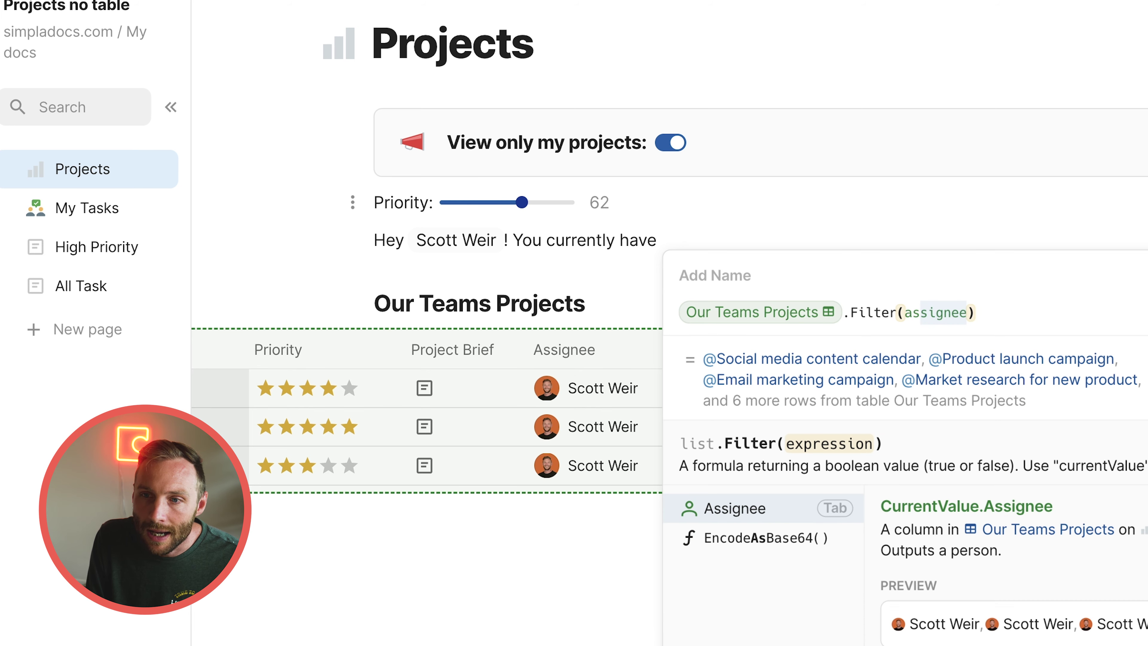
pyautogui.press('Tab')
pyautogui.write('=user()')
pyautogui.press('Tab')
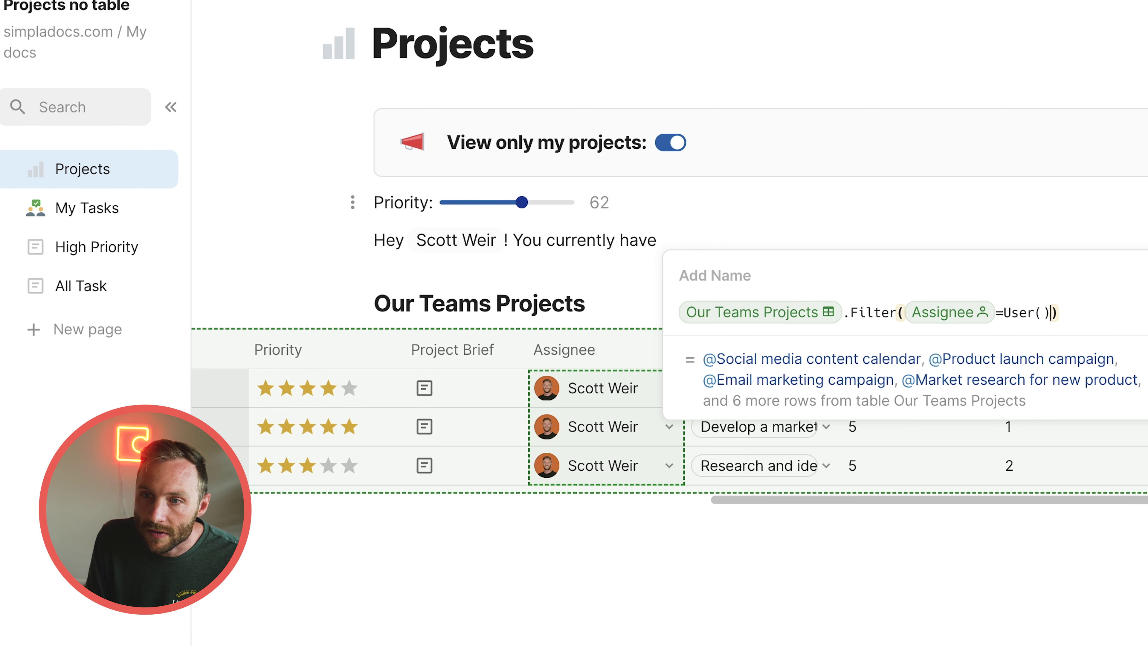
pyautogui.write('.count()')
pyautogui.press('Tab')
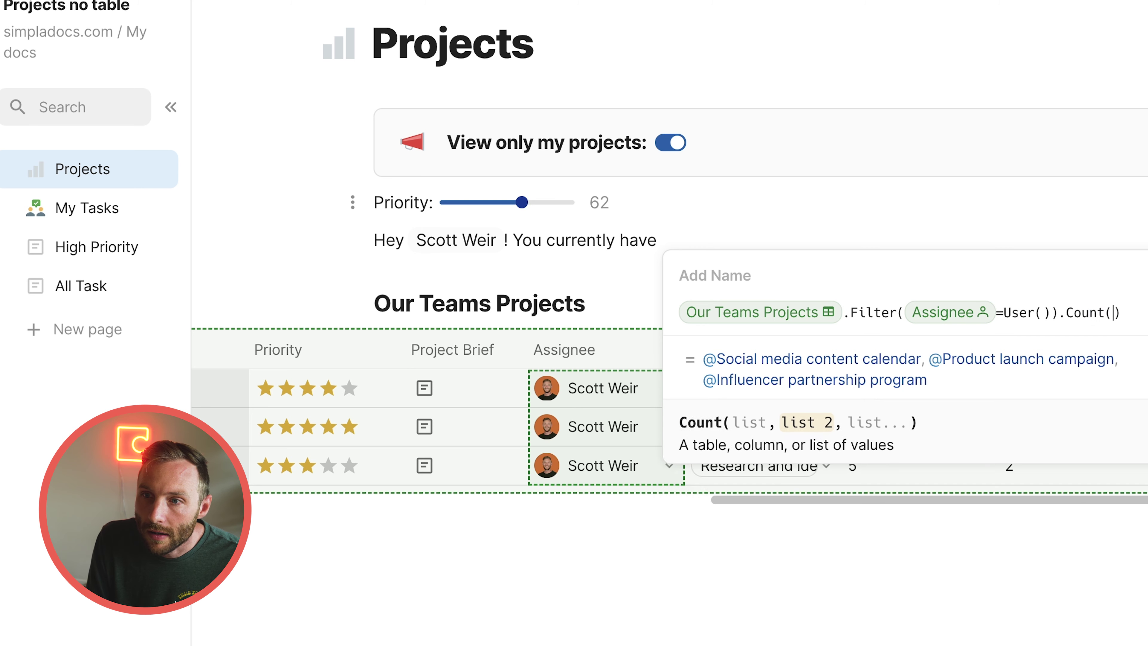
pyautogui.press('Return')
pyautogui.write('active projects')
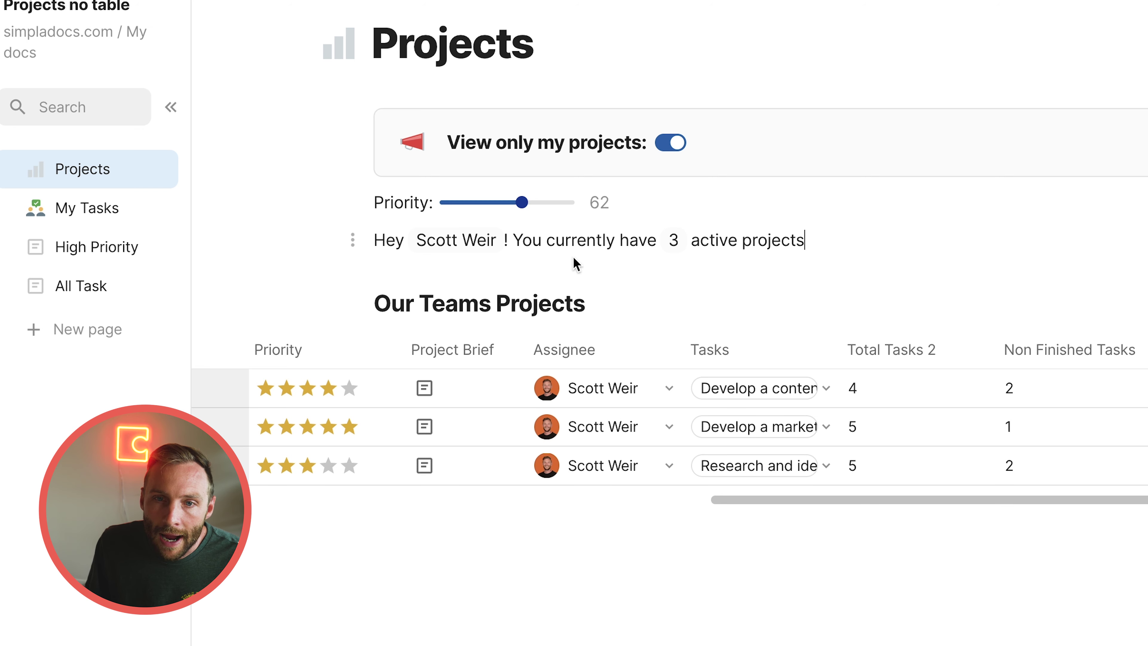
# Below the greeting, insert the inline formula Our Teams Projects.Count() and add the text "TOtal Projects" on the line beneath it
pyautogui.press('Return')
pyautogui.write('=')
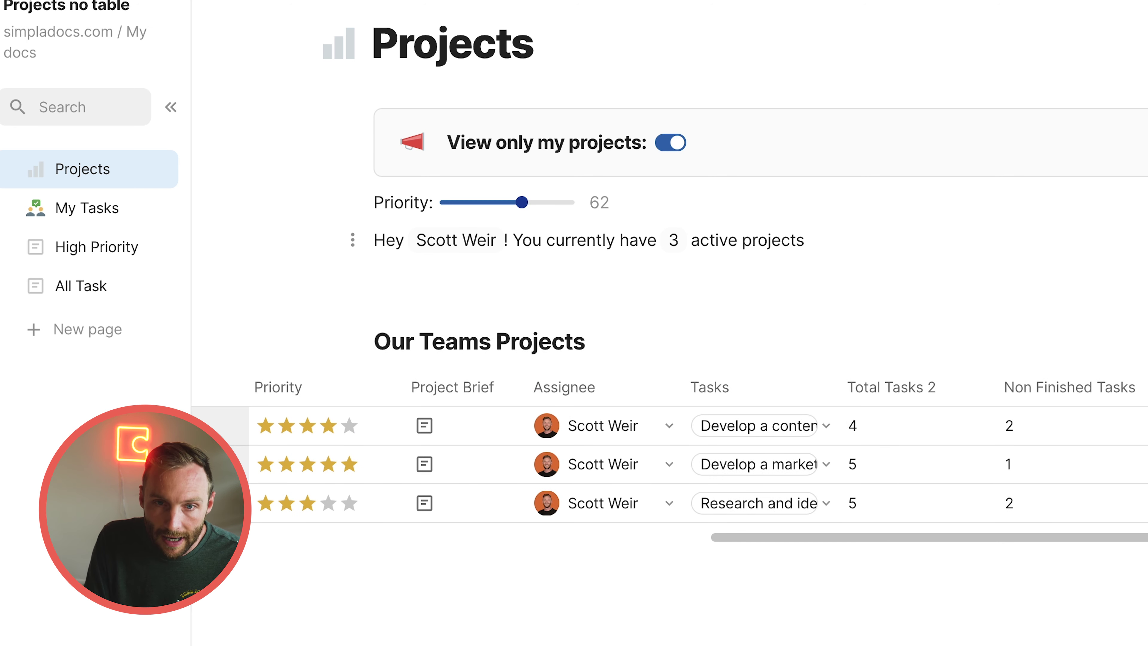
pyautogui.write('our Teams Projects')
pyautogui.press('Tab')
pyautogui.write('.column 5unt')
pyautogui.press('Tab')
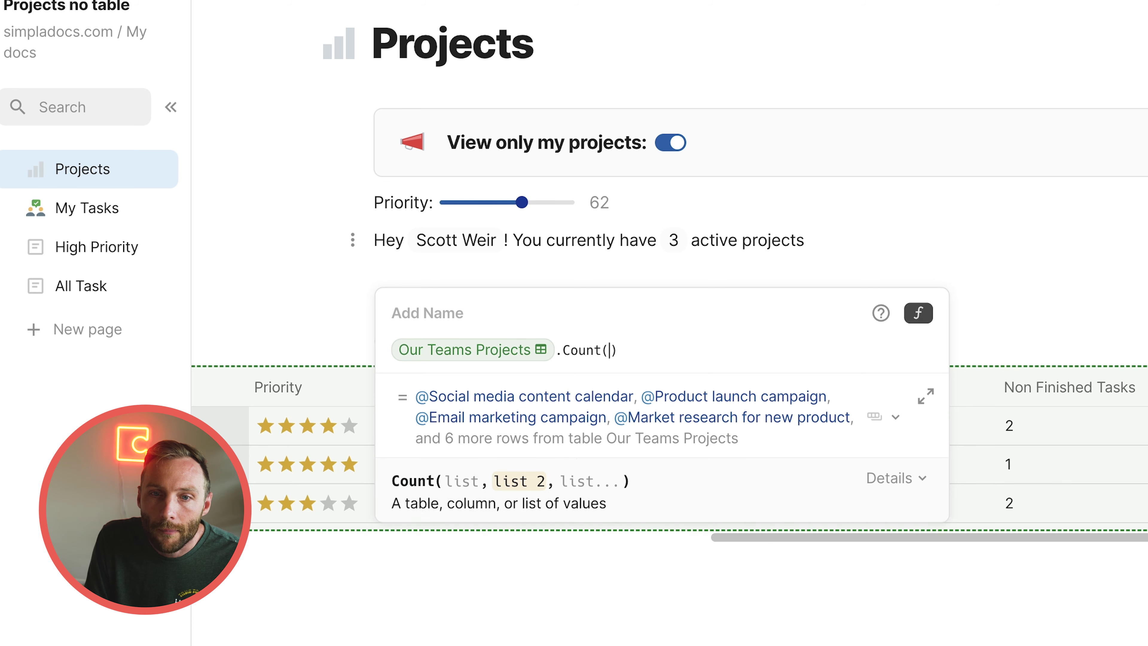
pyautogui.press('Return')
pyautogui.press('Return')
pyautogui.write('TOtal Projects')
pyautogui.press('Return')
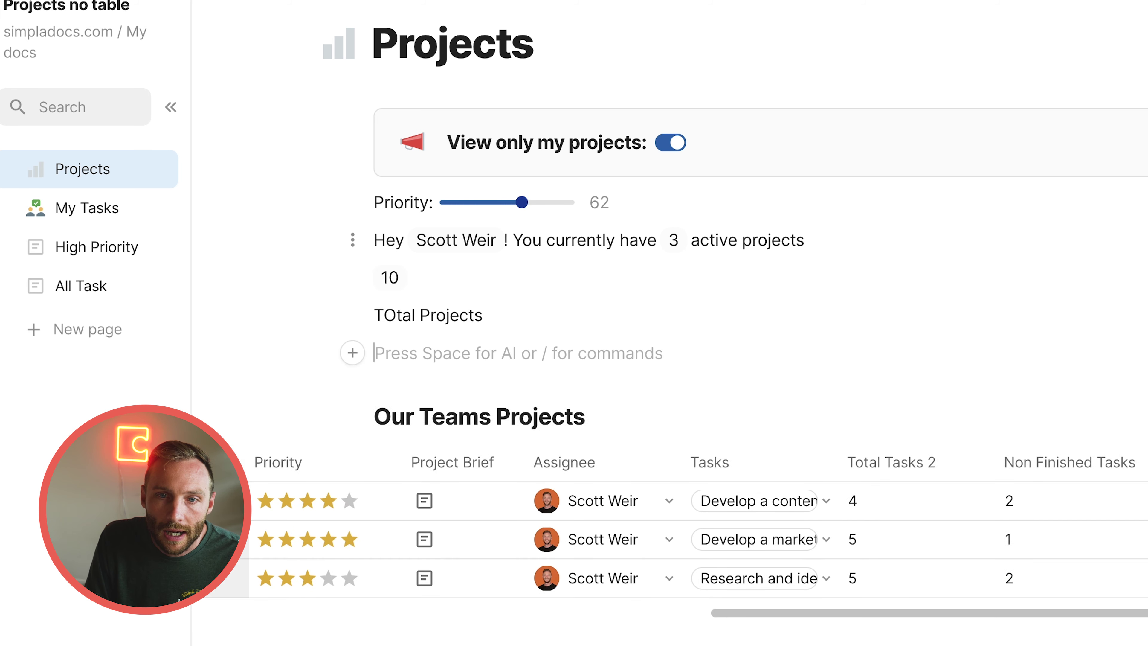
# Beneath the "TOtal Projects" text, start an inline formula that filters Our Teams Projects to rows with Priority=5
pyautogui.write('=o')
pyautogui.press('Tab')
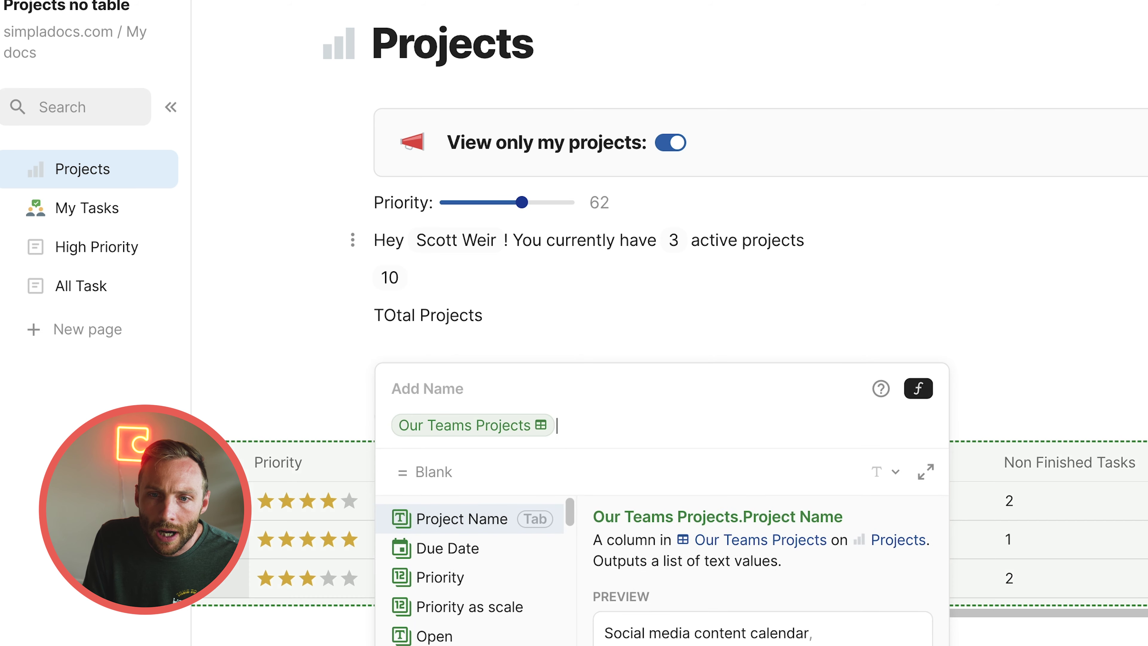
pyautogui.write('.filter(')
pyautogui.press('Tab')
pyautogui.write('pro')
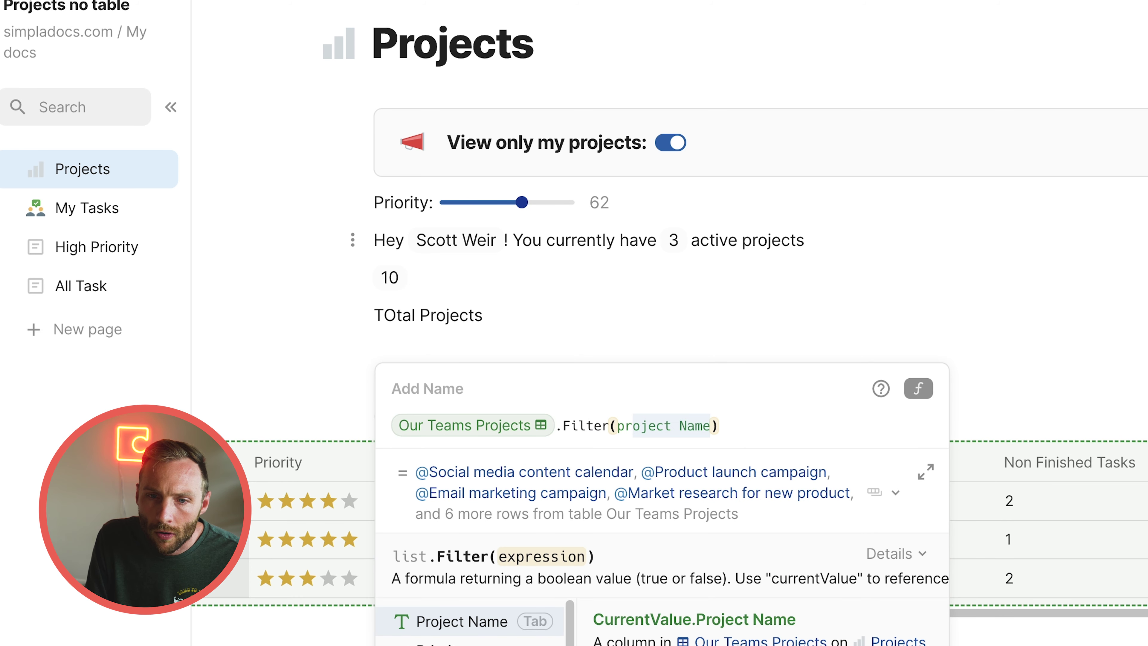
pyautogui.press('BackSpace')
pyautogui.press('BackSpace')
pyautogui.write('ri')
pyautogui.press('Tab')
pyautogui.write('=5')
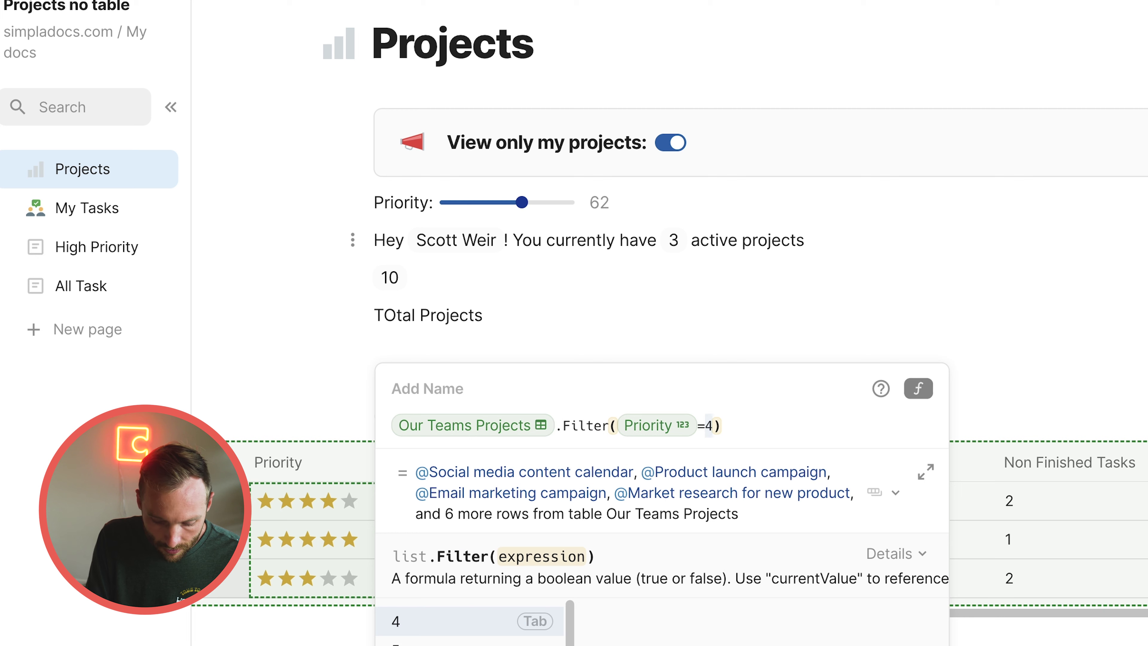
# Complete the priority filter formula with .Count() and add the text "High Priority Projects" on the line beneath it
pyautogui.write(')')
pyautogui.write('.count()')
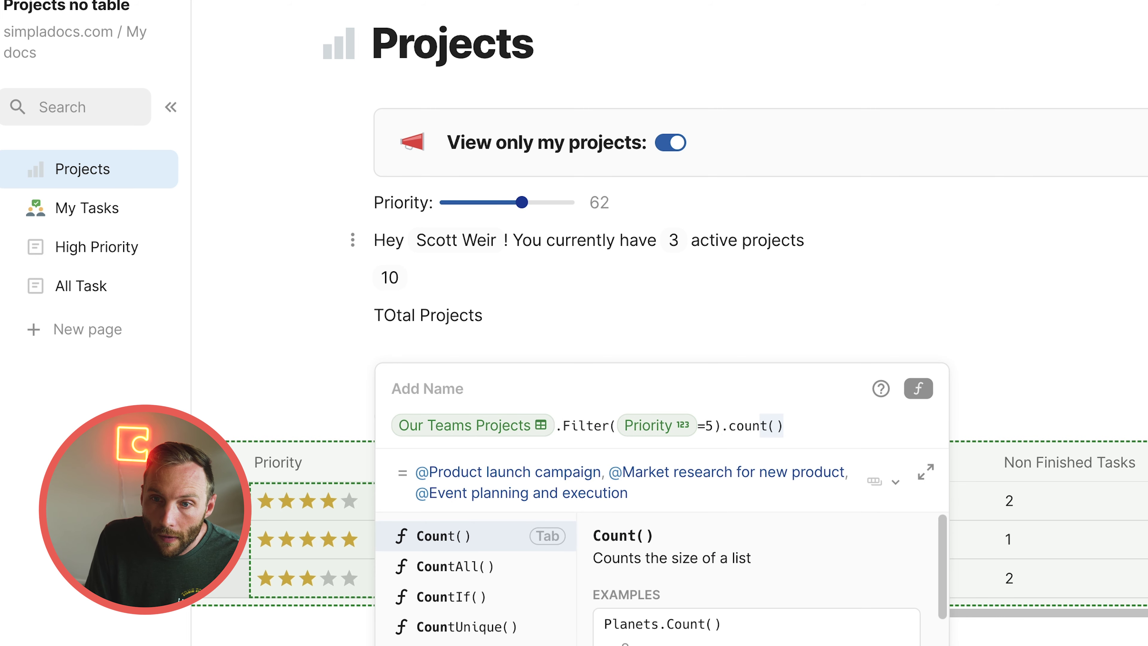
pyautogui.press('Tab')
pyautogui.press('Return')
pyautogui.write('High')
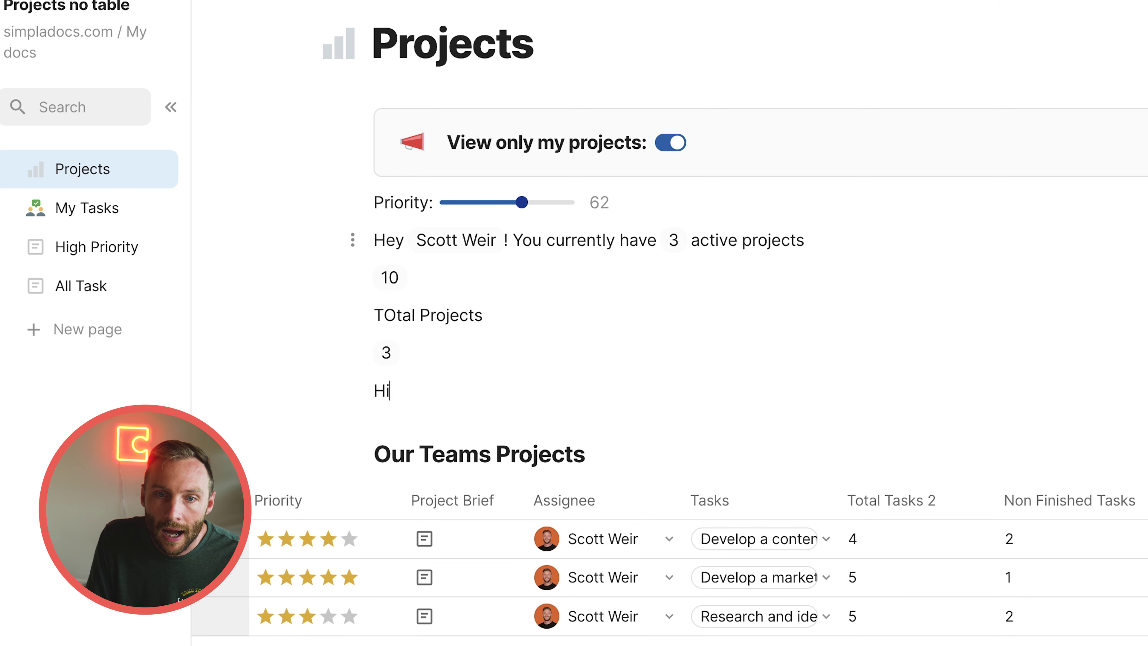
pyautogui.write(' Priority Projects')
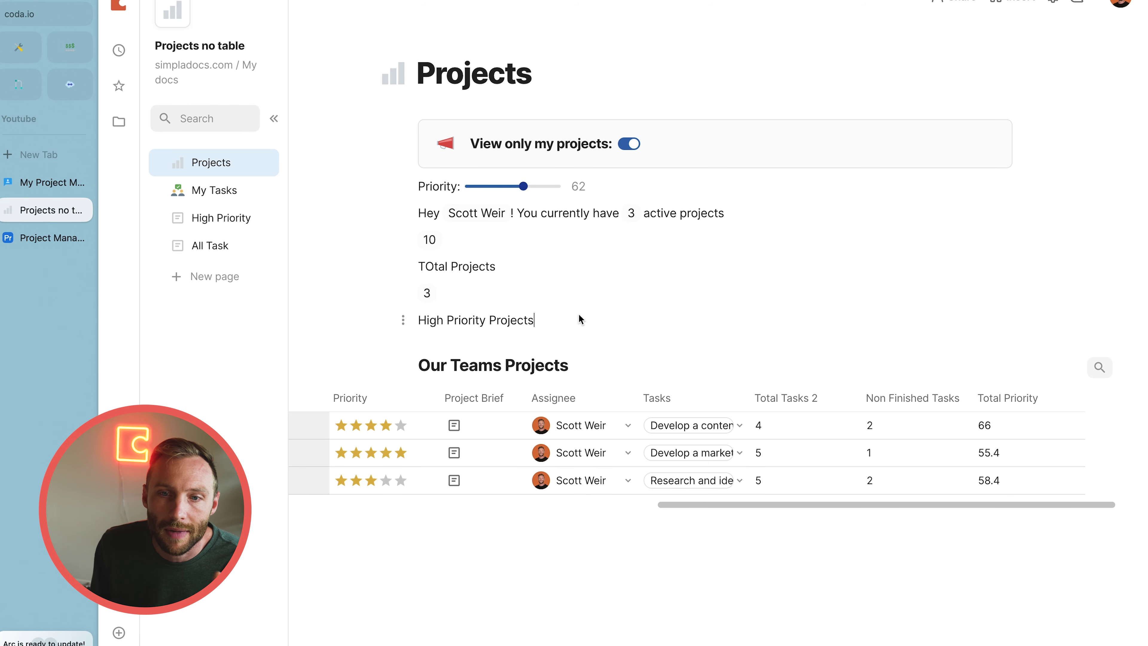
# Place the high priority count and label in a column beside the total count, with the "TOtal Projects" label directly under its own number
pyautogui.moveTo(579, 319); pyautogui.dragTo(1006, 244)
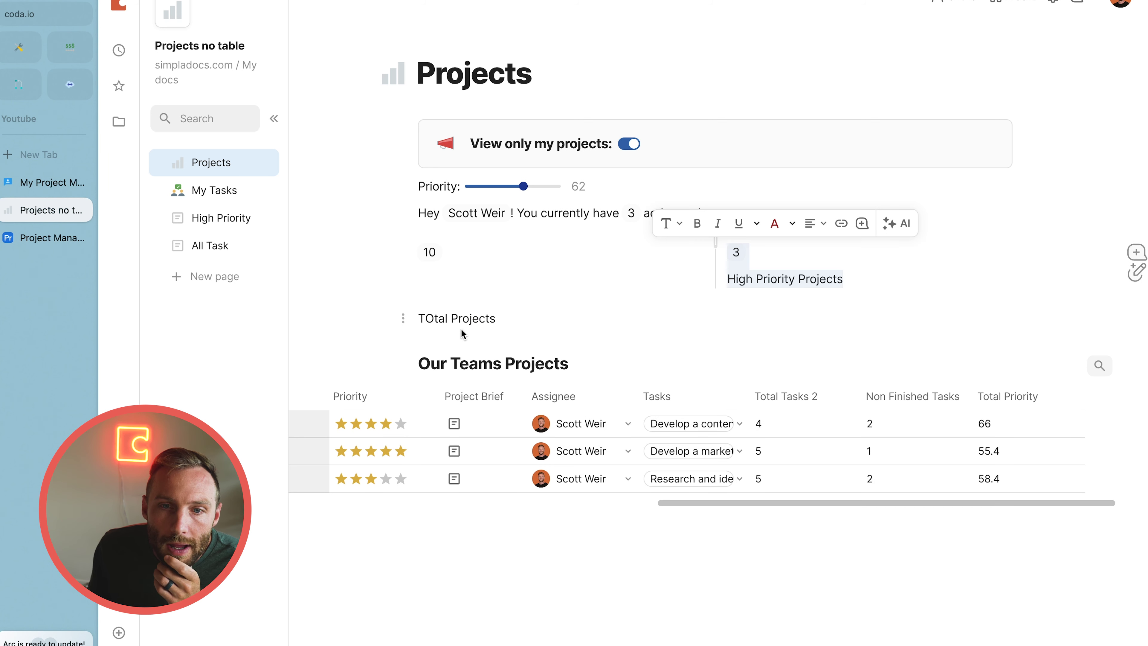
pyautogui.moveTo(405, 320); pyautogui.dragTo(621, 289)
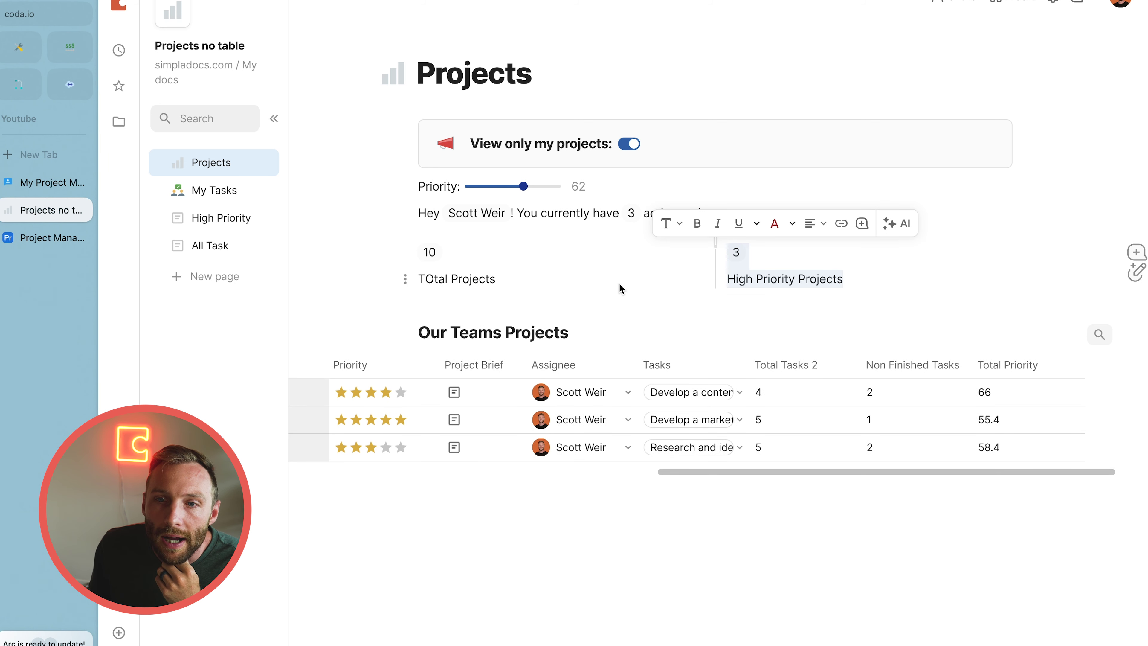
# Turn the high priority count and label into a callout with a star icon
pyautogui.click(670, 223)
pyautogui.click(756, 392)
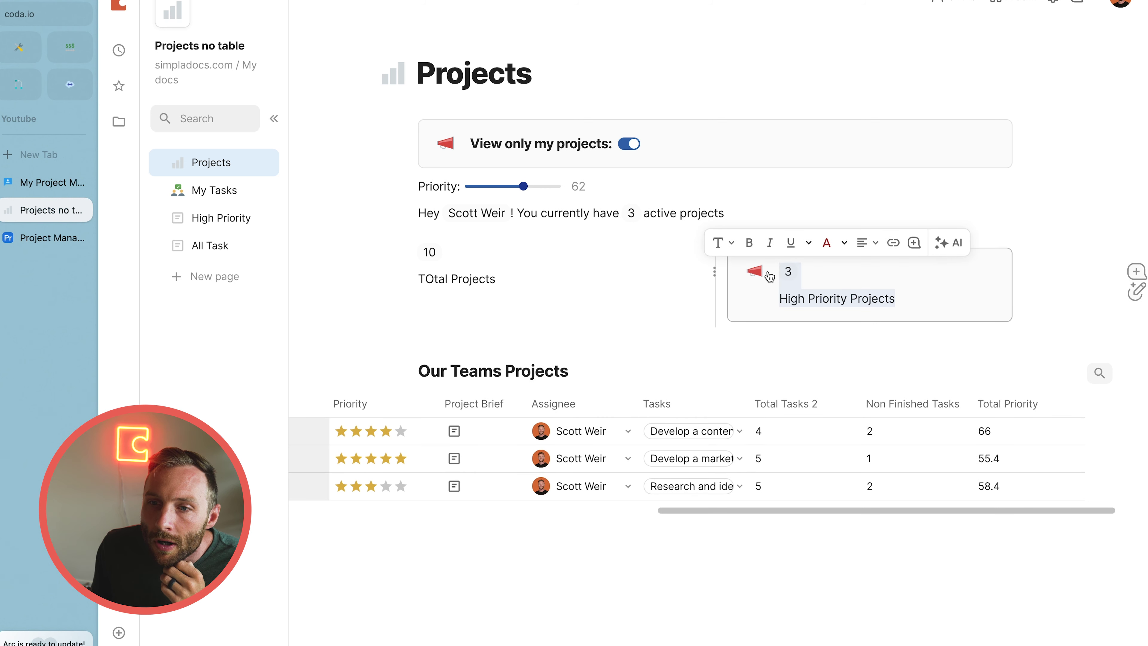
pyautogui.click(754, 272)
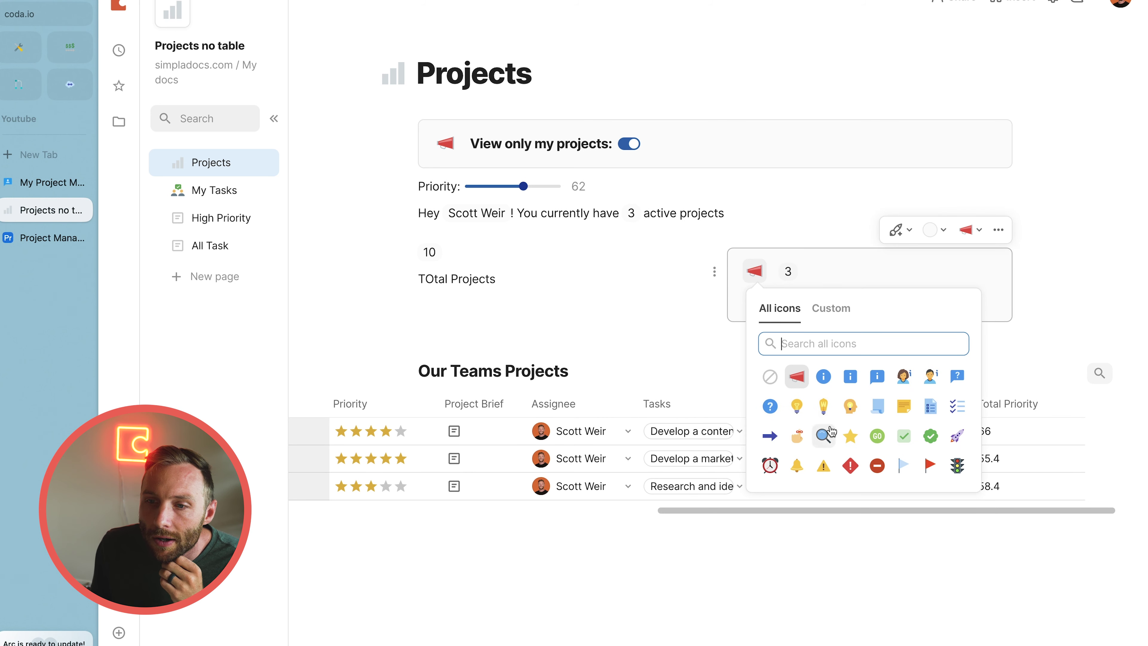
pyautogui.click(851, 436)
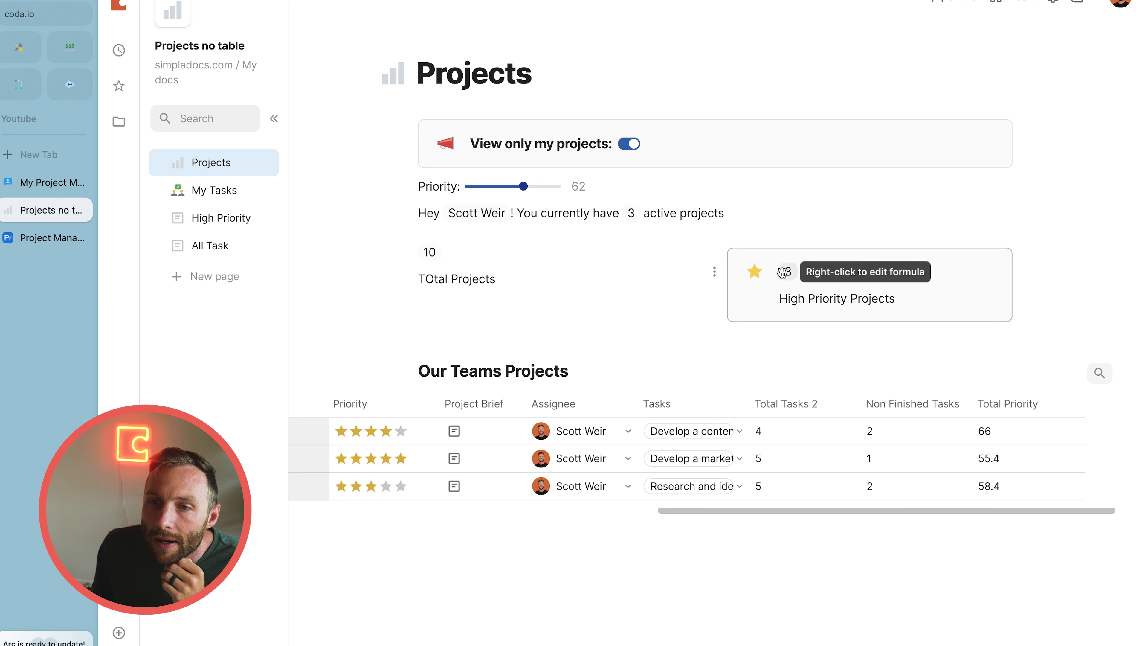
# Format the count in the High Priority Projects callout as Heading 2
pyautogui.tripleClick(839, 290)
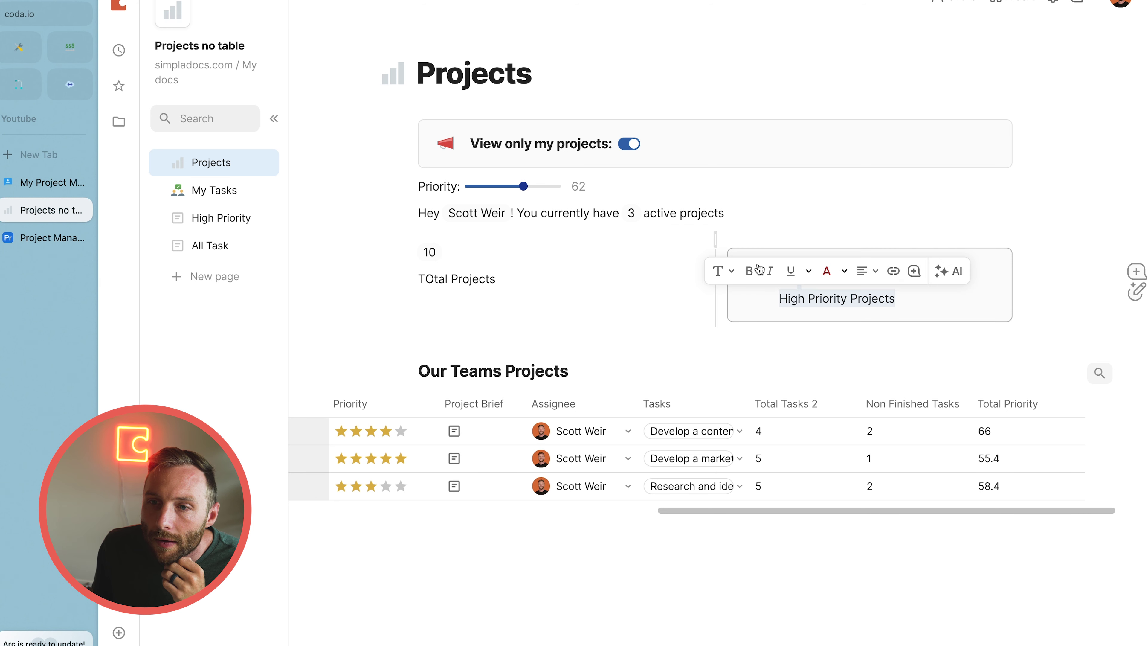
pyautogui.click(852, 295)
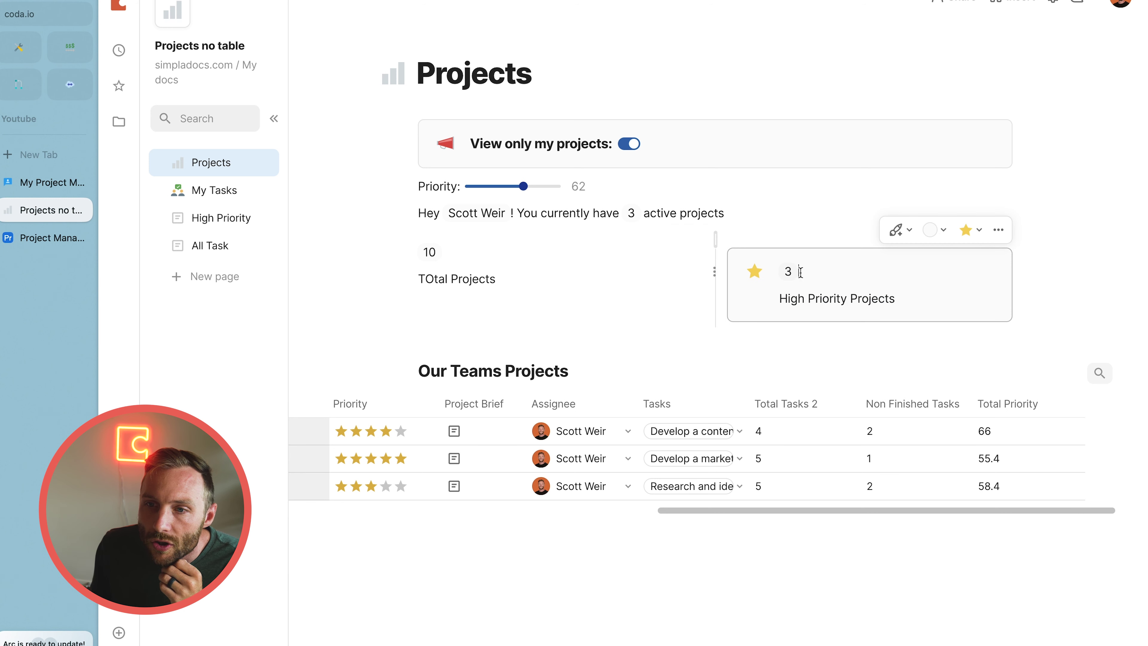
pyautogui.click(791, 272)
pyautogui.click(682, 244)
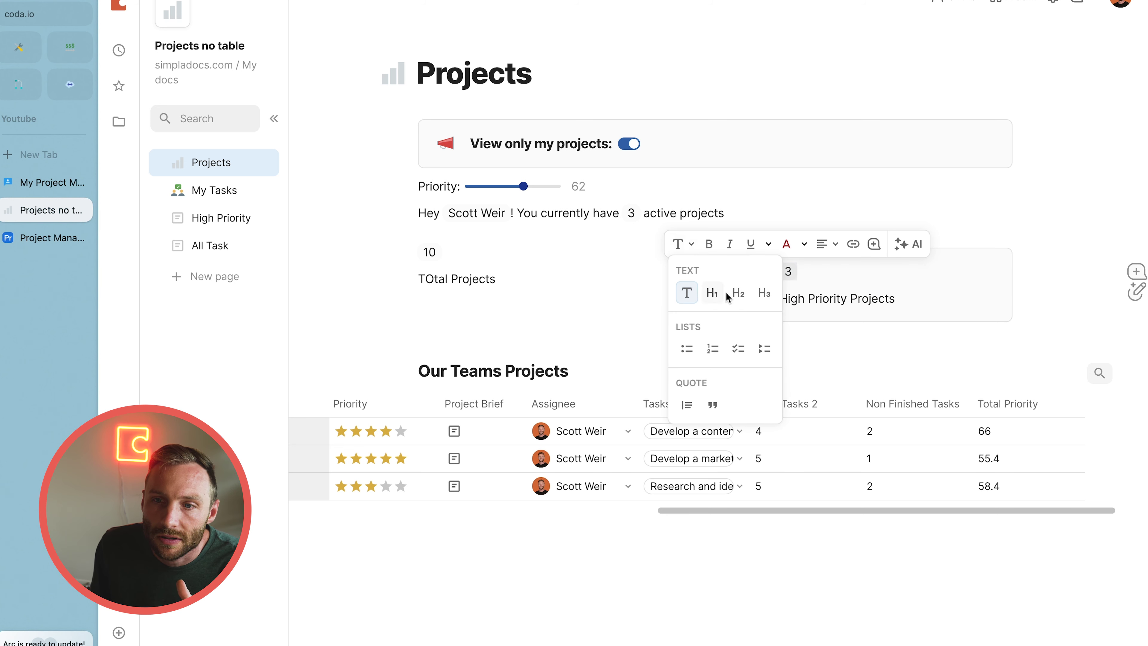
pyautogui.click(739, 293)
# Turn the total projects count and label into a callout and format its count as Heading 2
pyautogui.moveTo(551, 282); pyautogui.dragTo(410, 249)
pyautogui.click(350, 234)
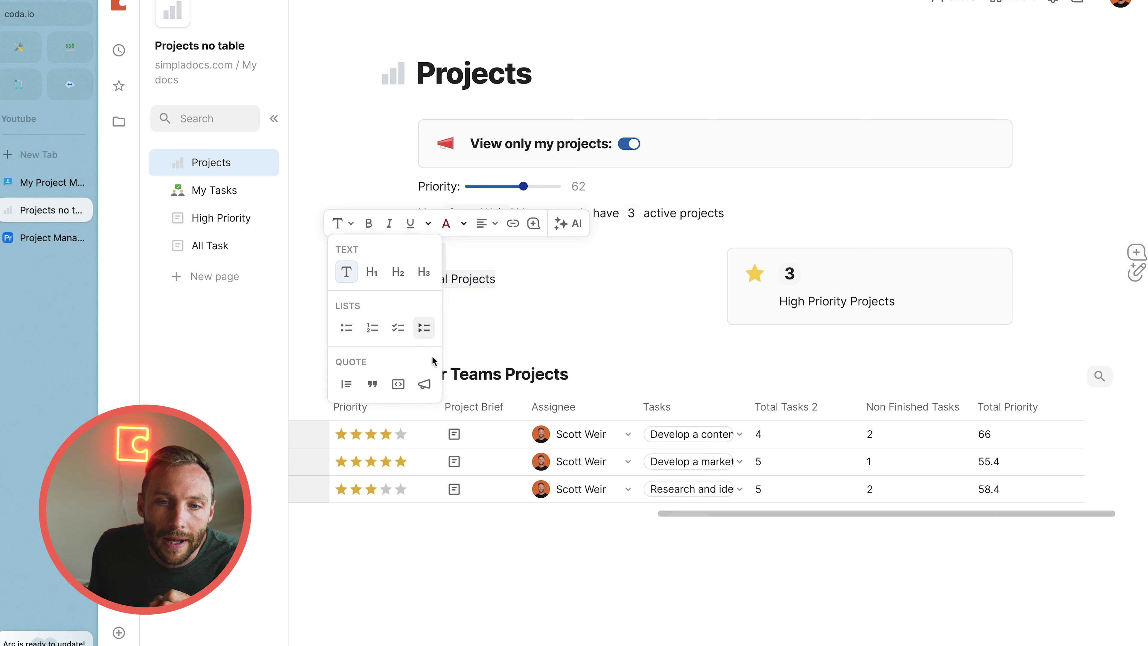
pyautogui.click(428, 383)
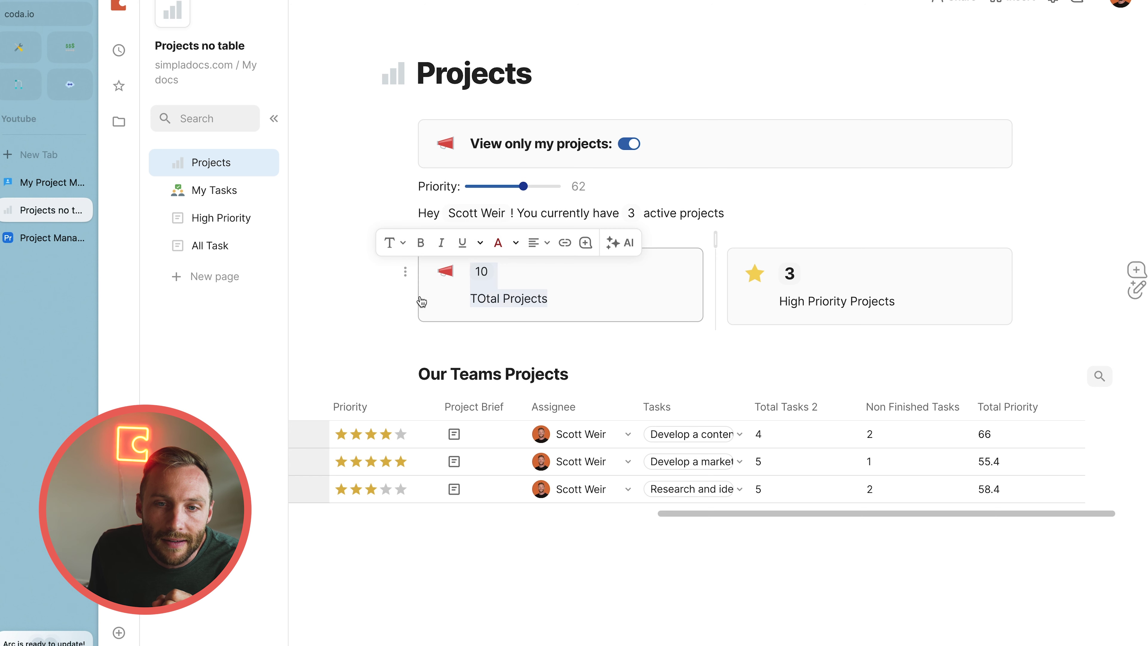
pyautogui.click(405, 271)
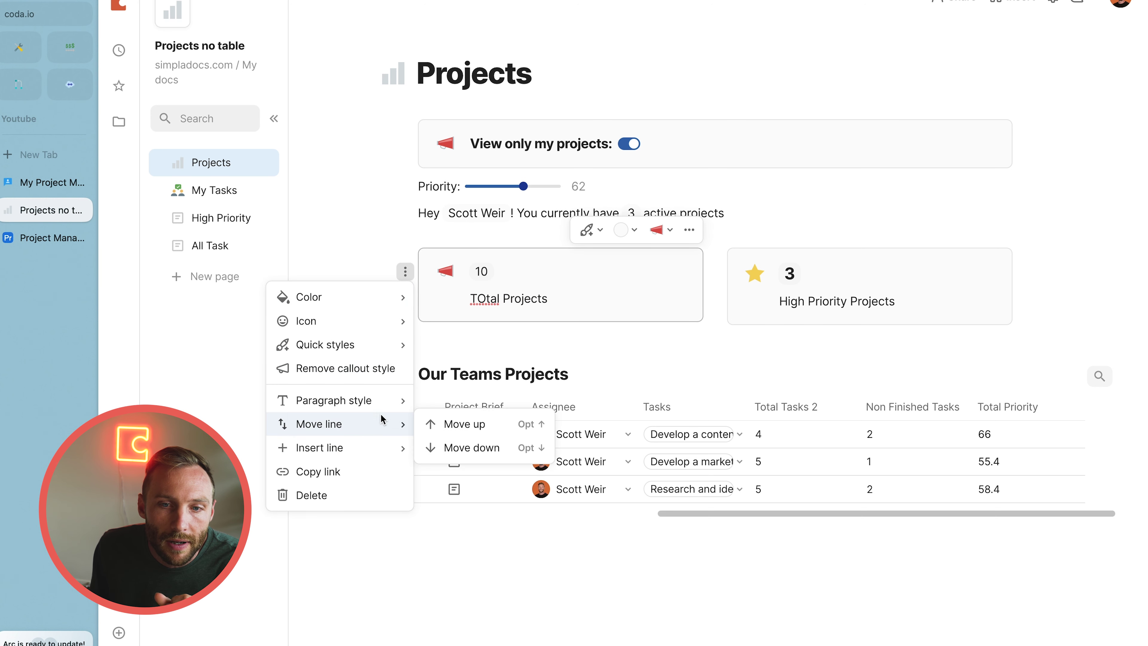
pyautogui.moveTo(386, 402)
pyautogui.click(484, 422)
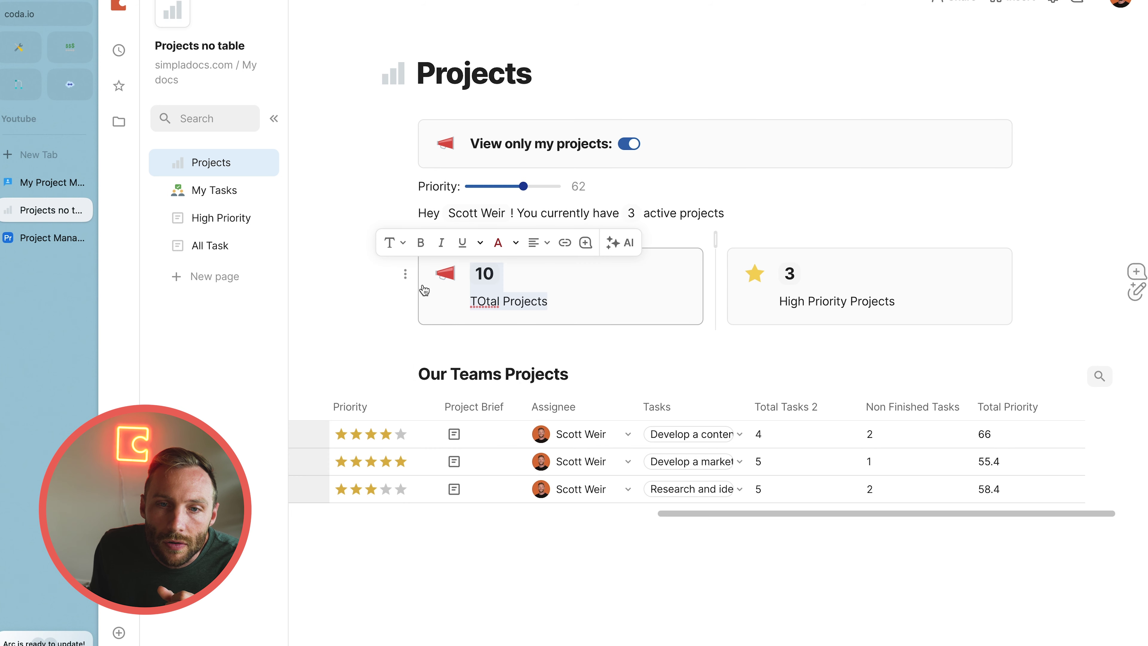
# Set the total projects callout's background color to light yellow
pyautogui.click(406, 272)
pyautogui.moveTo(394, 295)
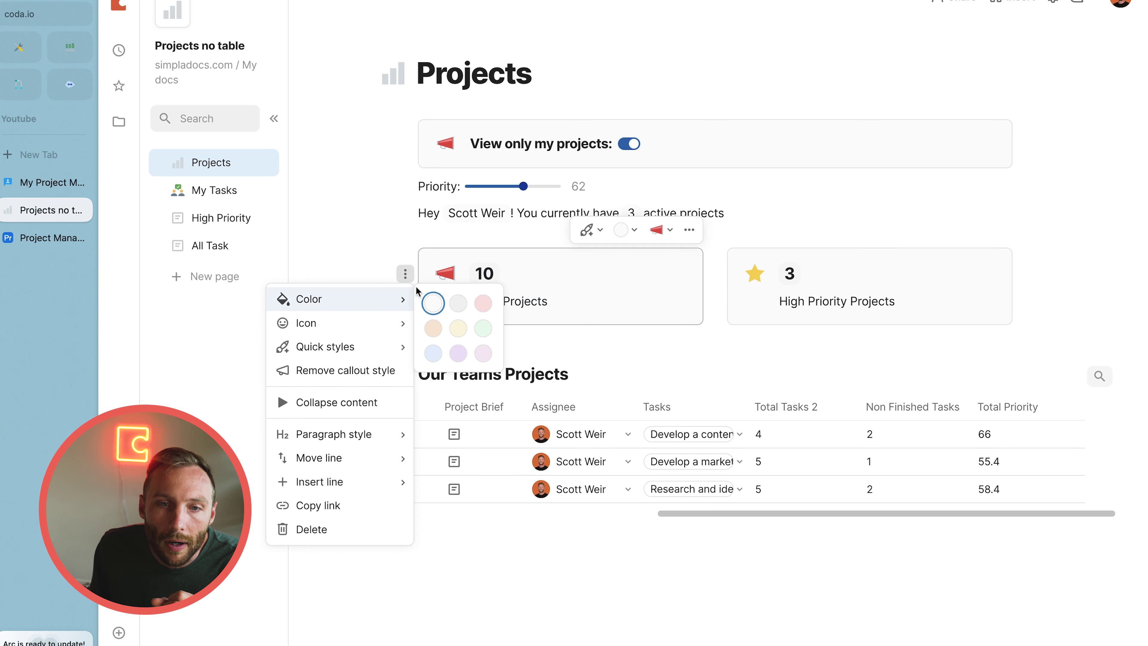
pyautogui.click(460, 322)
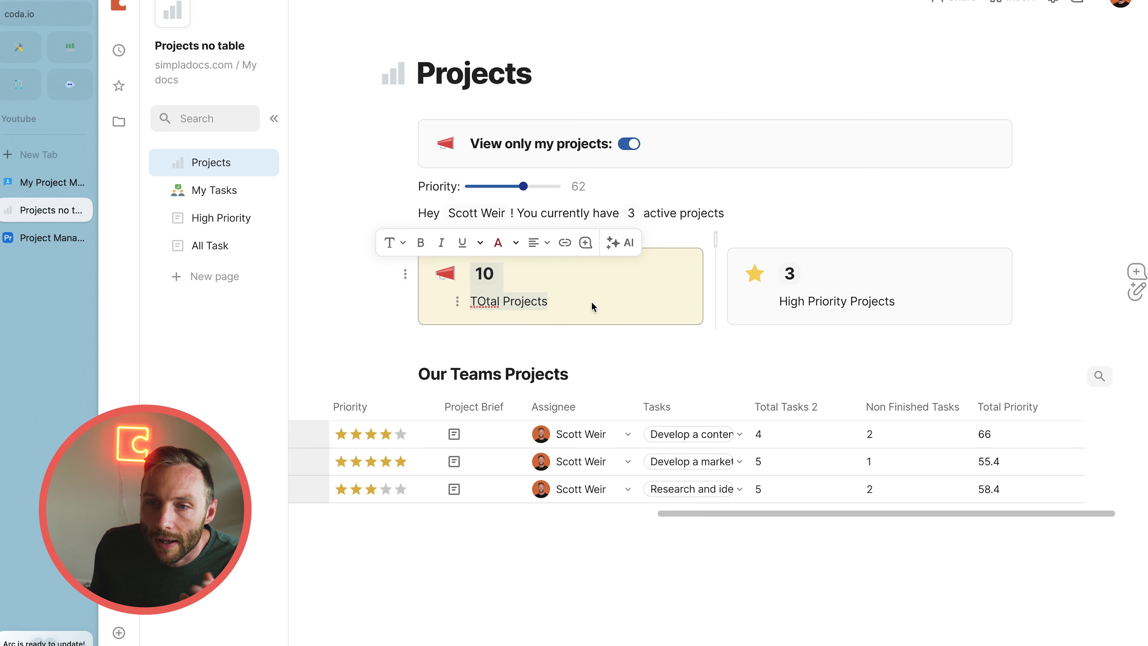
# Move the greeting line into the "View only my projects" callout, beneath the toggle
pyautogui.click(761, 219)
pyautogui.moveTo(403, 214); pyautogui.dragTo(508, 186)
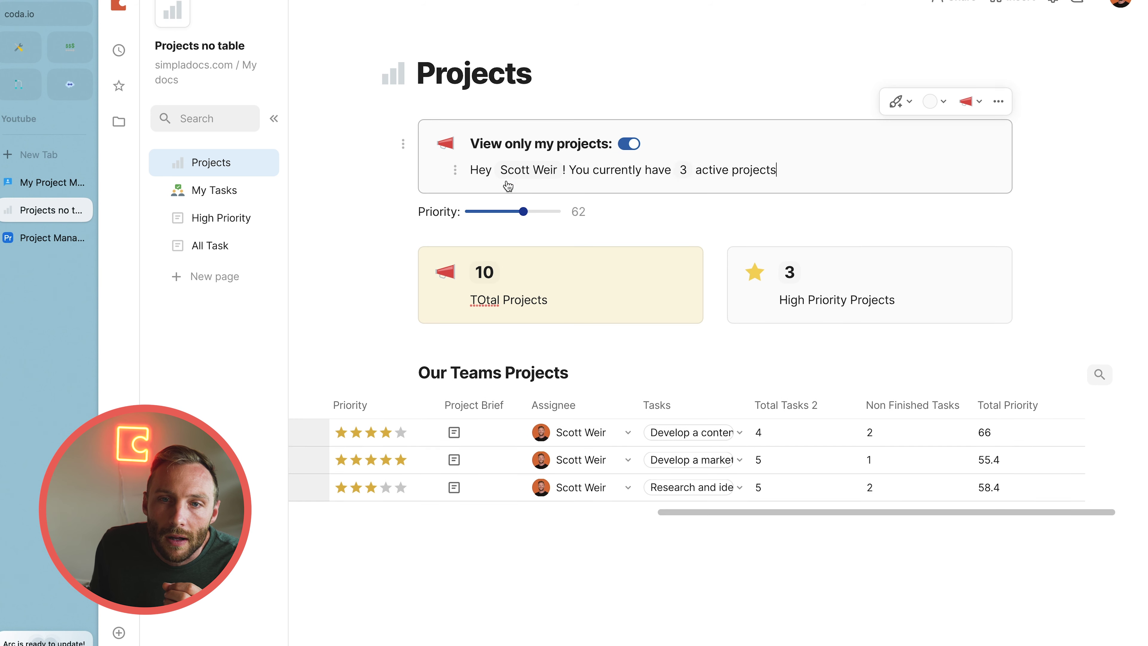
pyautogui.click(627, 284)
pyautogui.click(787, 471)
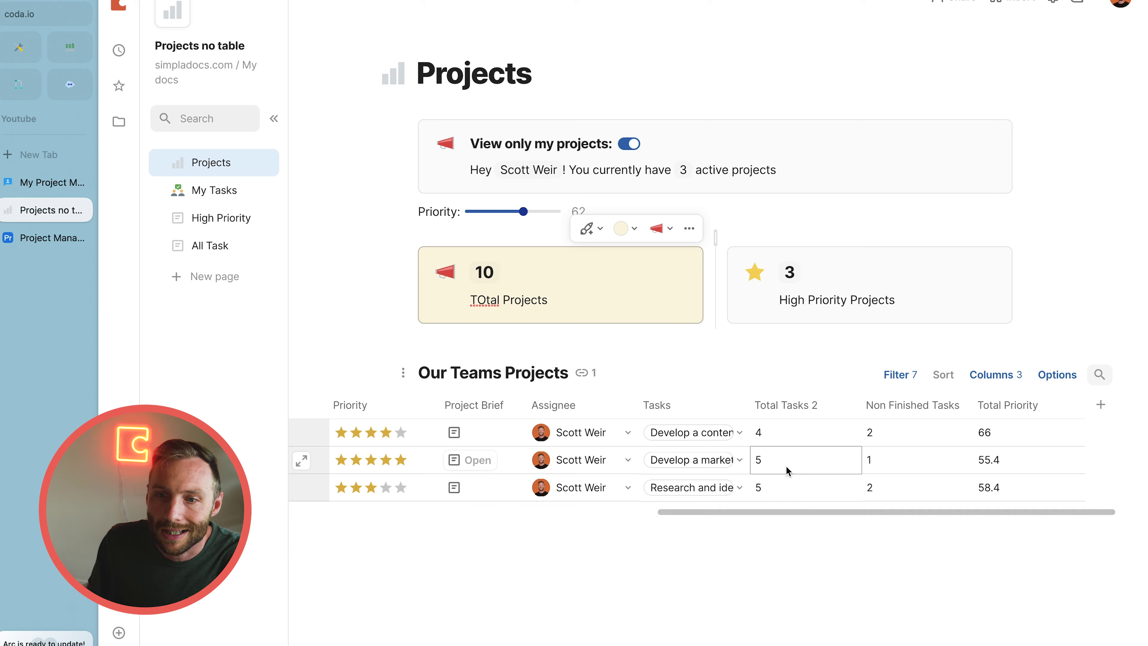
# Copy the Our Teams Projects table and paste it as a view below the original table
pyautogui.hscroll(-5, 786, 470)
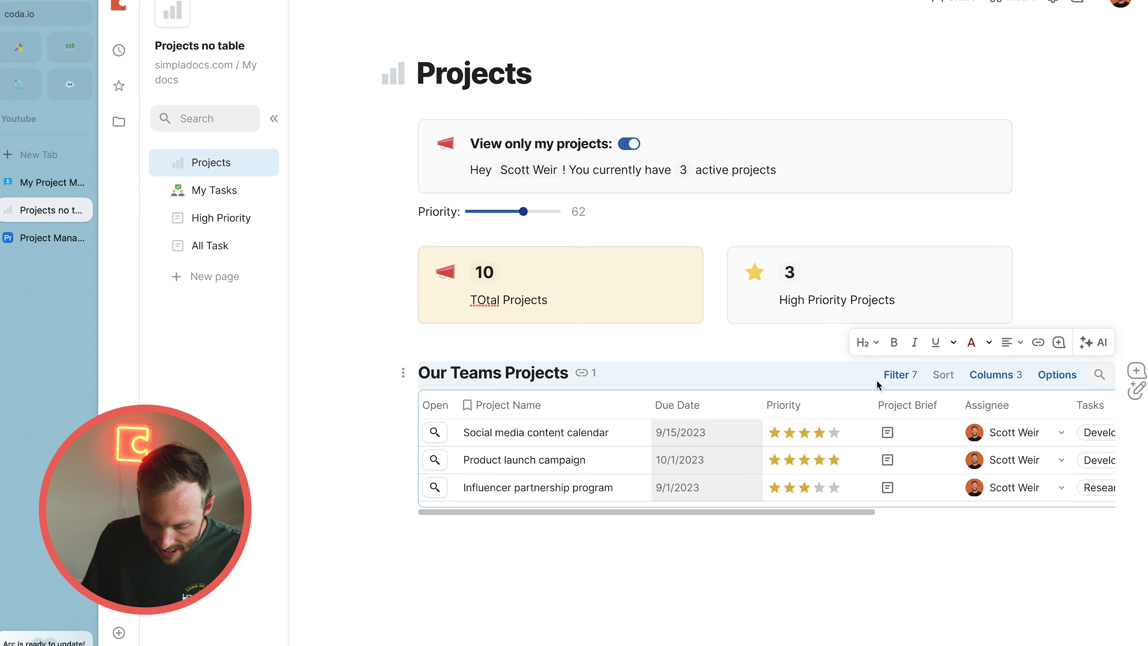
pyautogui.click(759, 563)
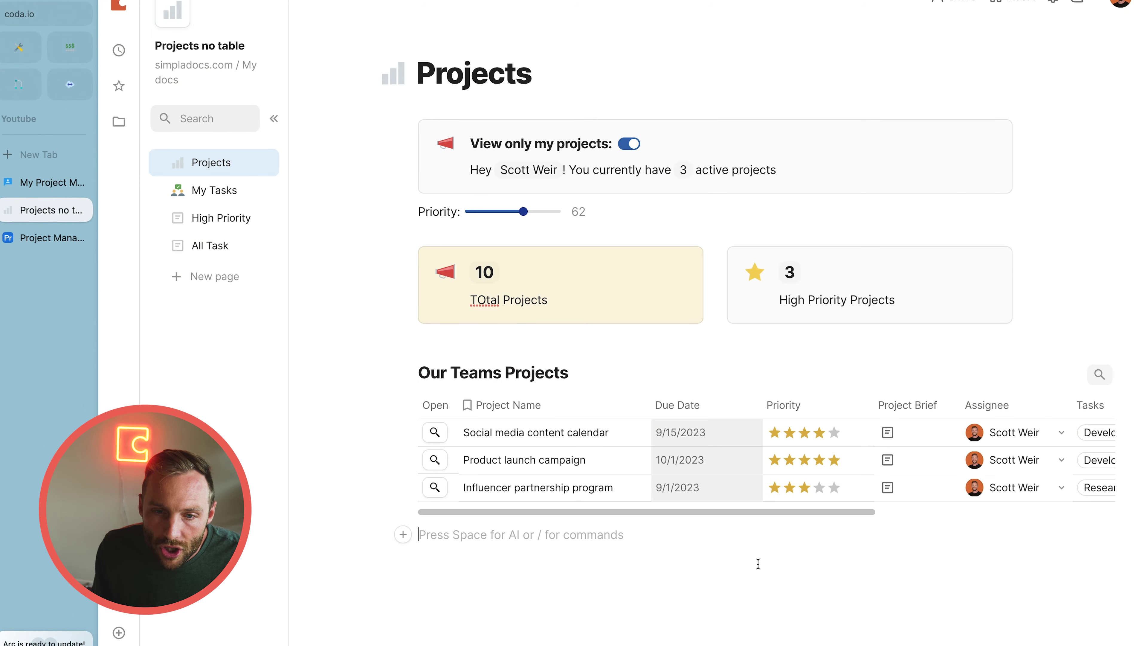
pyautogui.hotkey('ctrl', 'v')
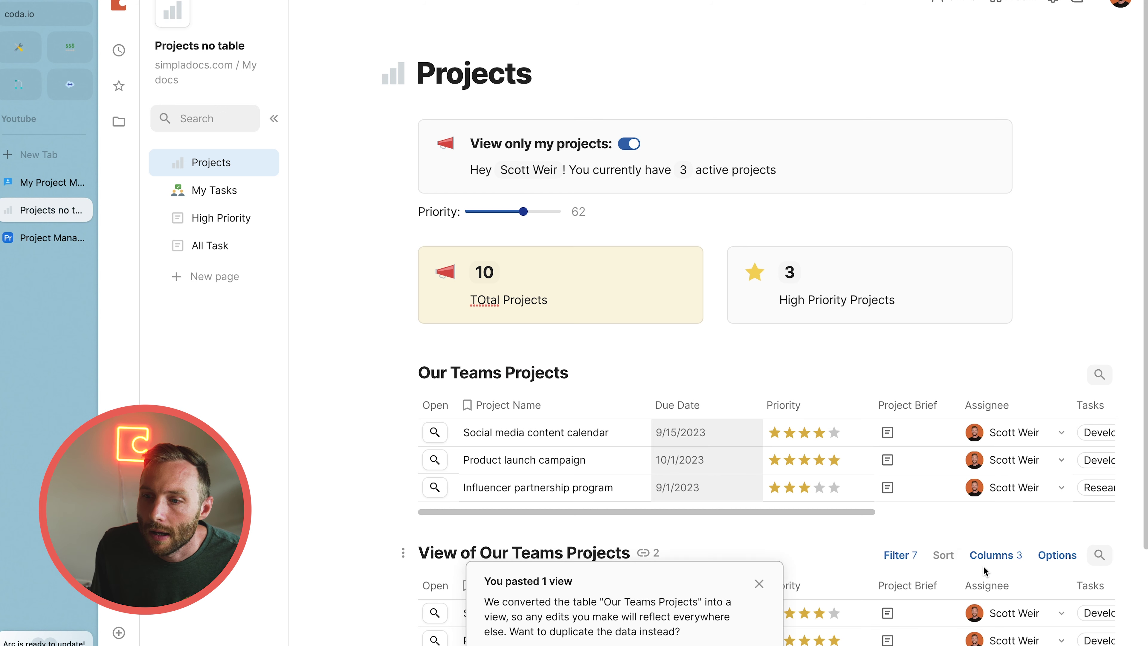
# Change the layout of the pasted View of Our Teams Projects to a chart
pyautogui.click(1050, 561)
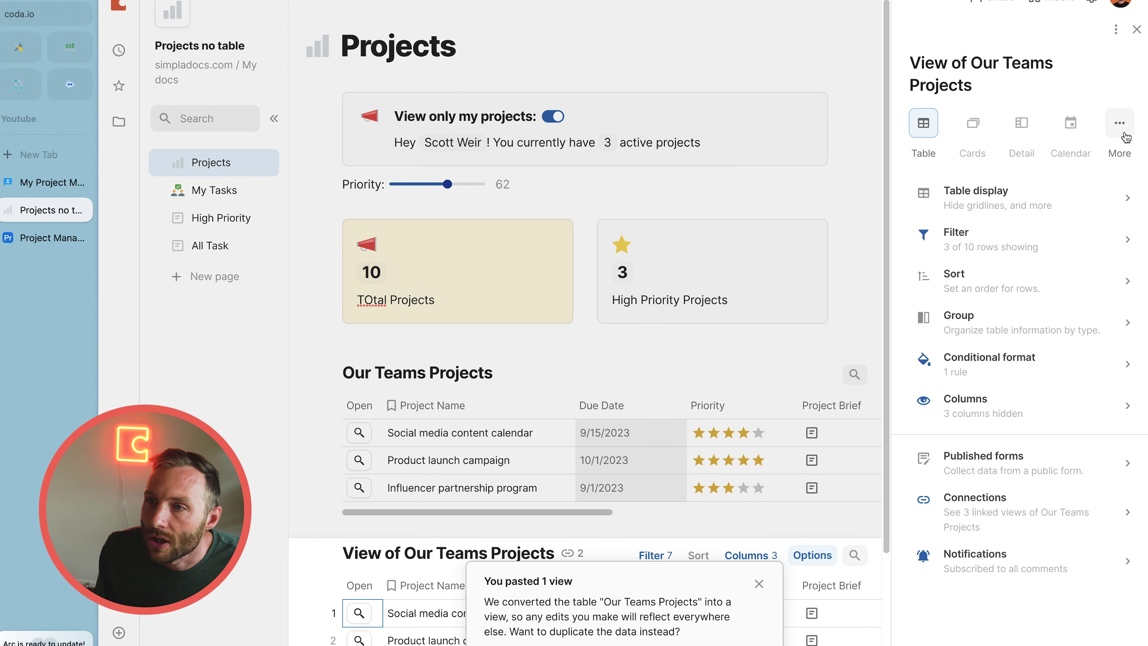
pyautogui.click(1120, 123)
pyautogui.click(1094, 210)
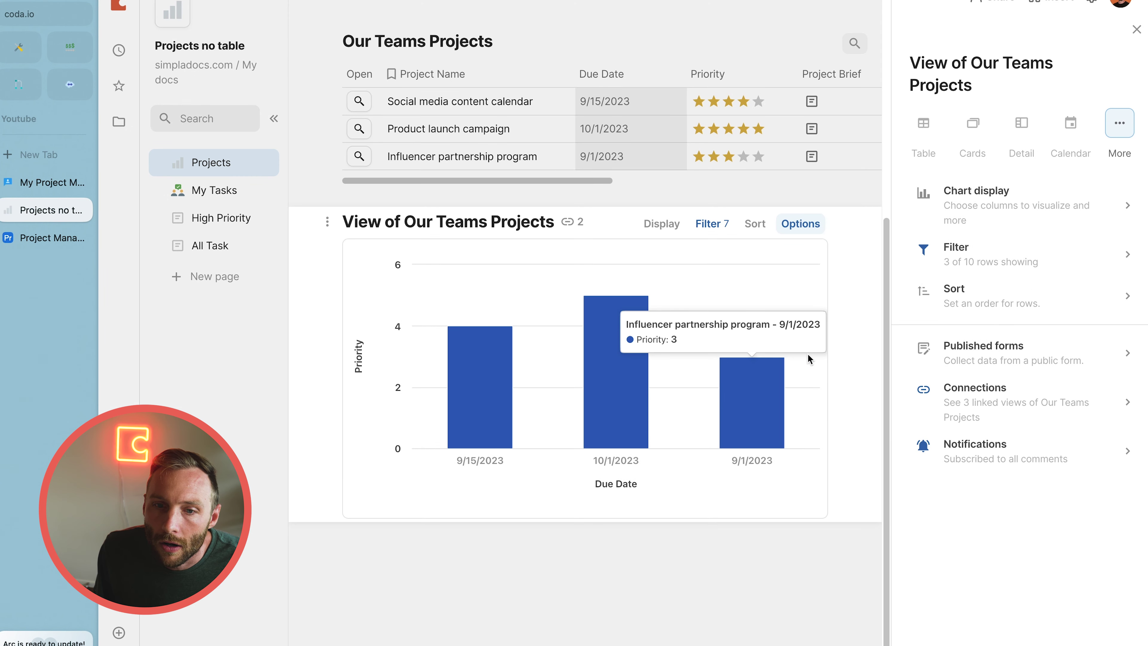
# Set the chart type to Pie Chart with "Priority as scale" as its category, and close the chart options
pyautogui.click(1017, 208)
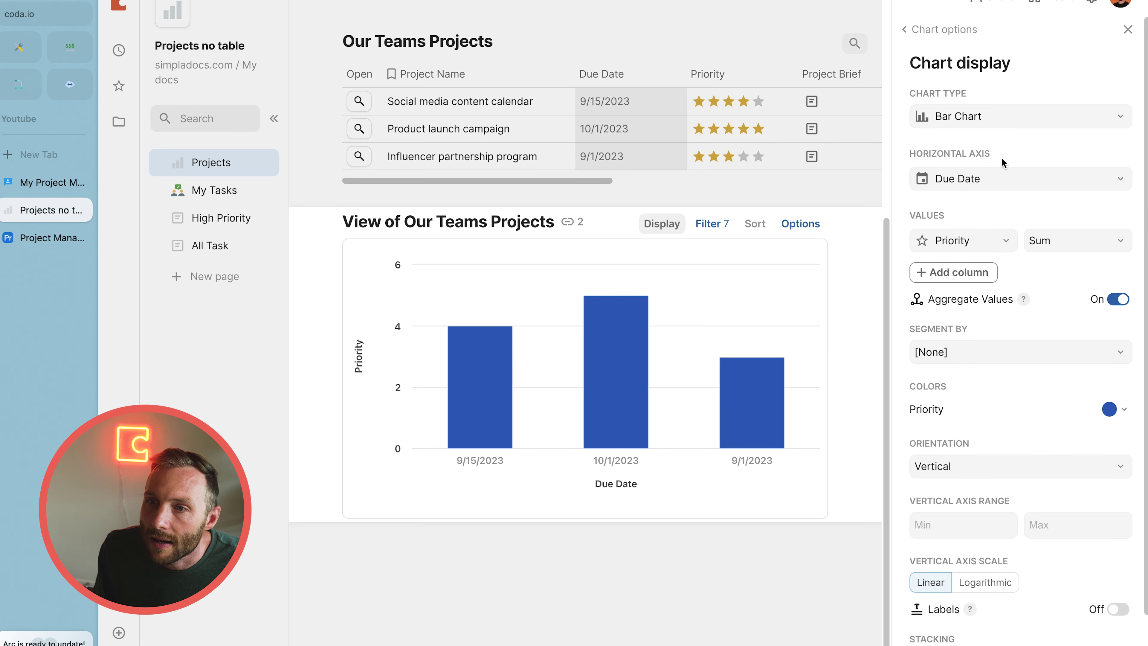
pyautogui.click(997, 176)
pyautogui.click(977, 119)
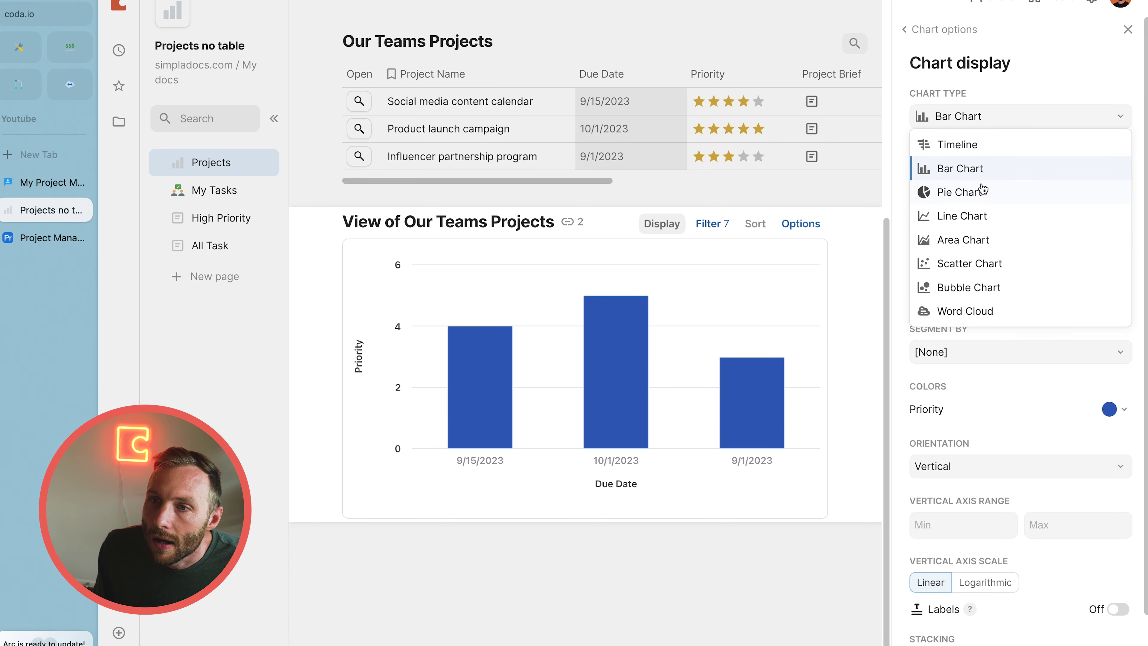
pyautogui.click(980, 192)
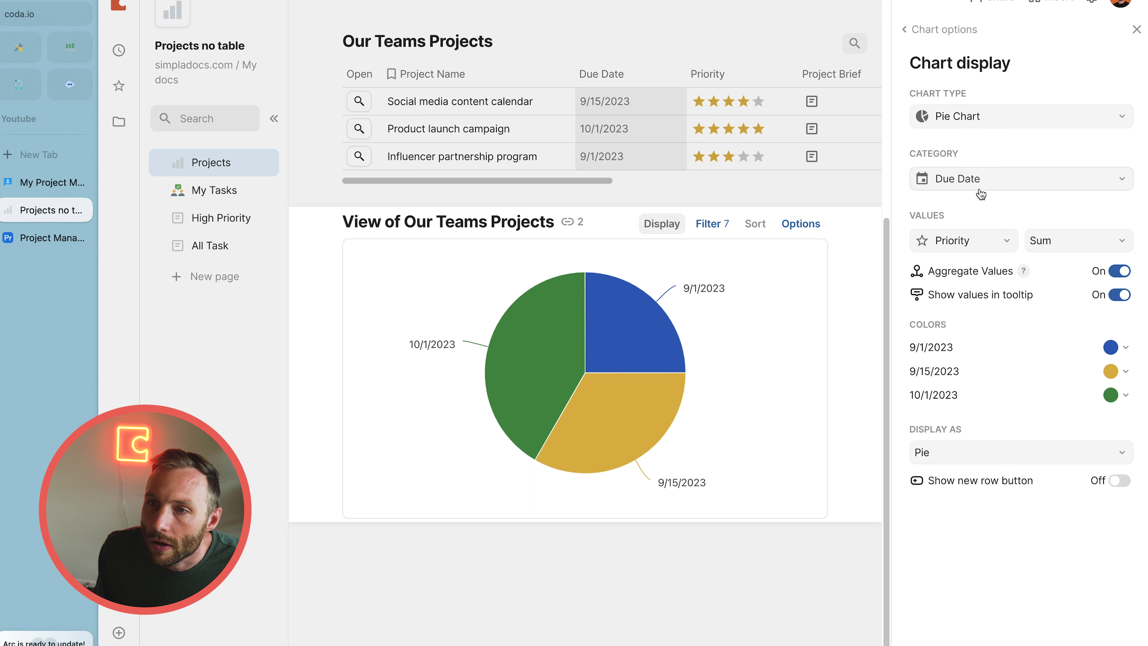
pyautogui.click(978, 187)
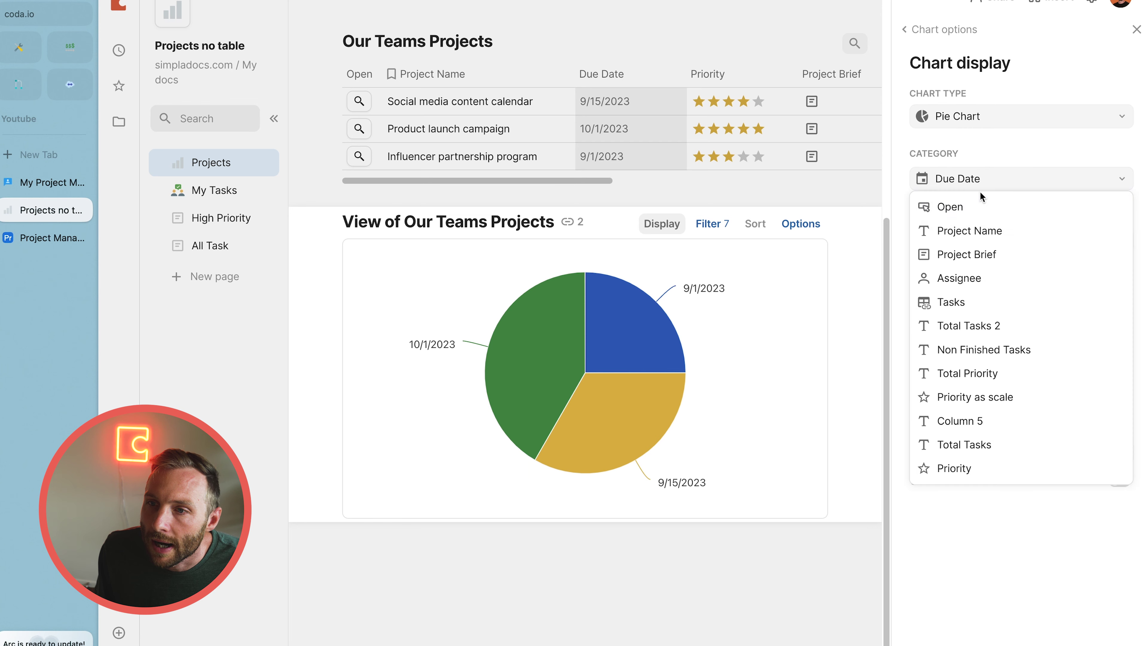
pyautogui.click(976, 398)
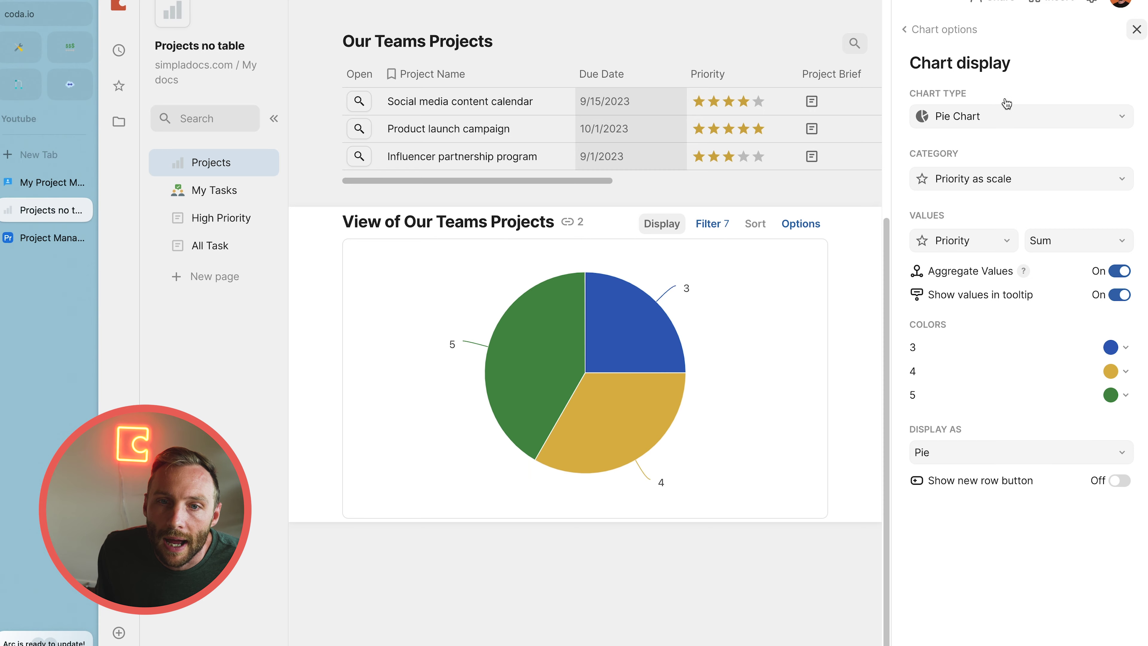
pyautogui.press('Escape')
# Turn off the "View only my projects" toggle and review the tables and chart below
pyautogui.scroll(3, 614, 398)
pyautogui.scroll(4, 614, 398)
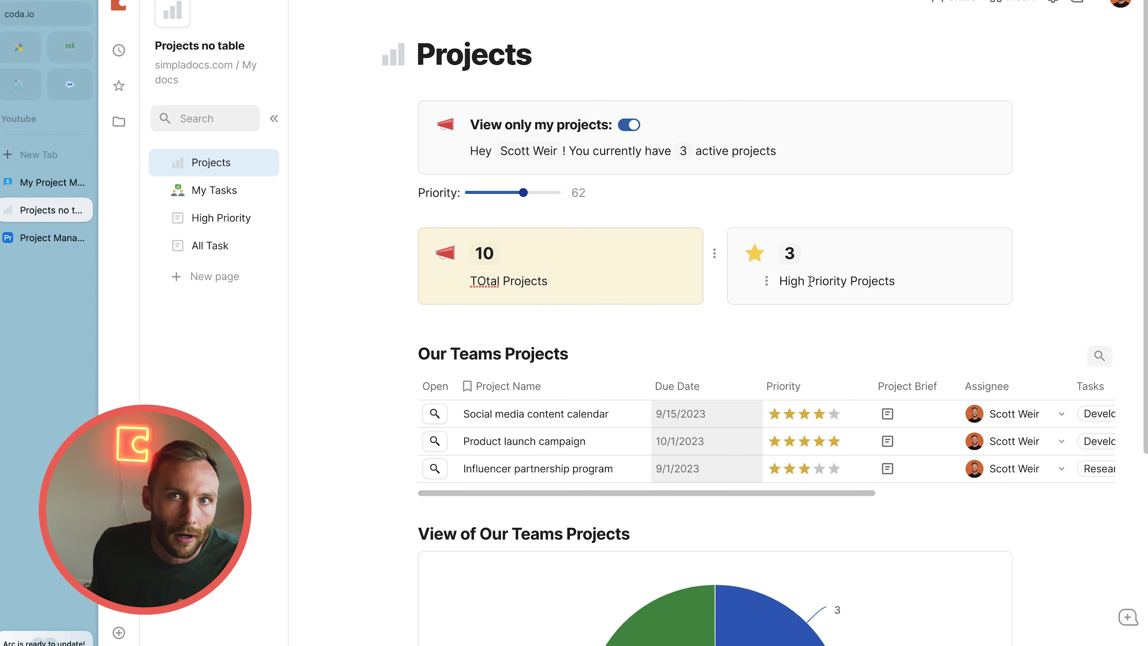
pyautogui.click(810, 281)
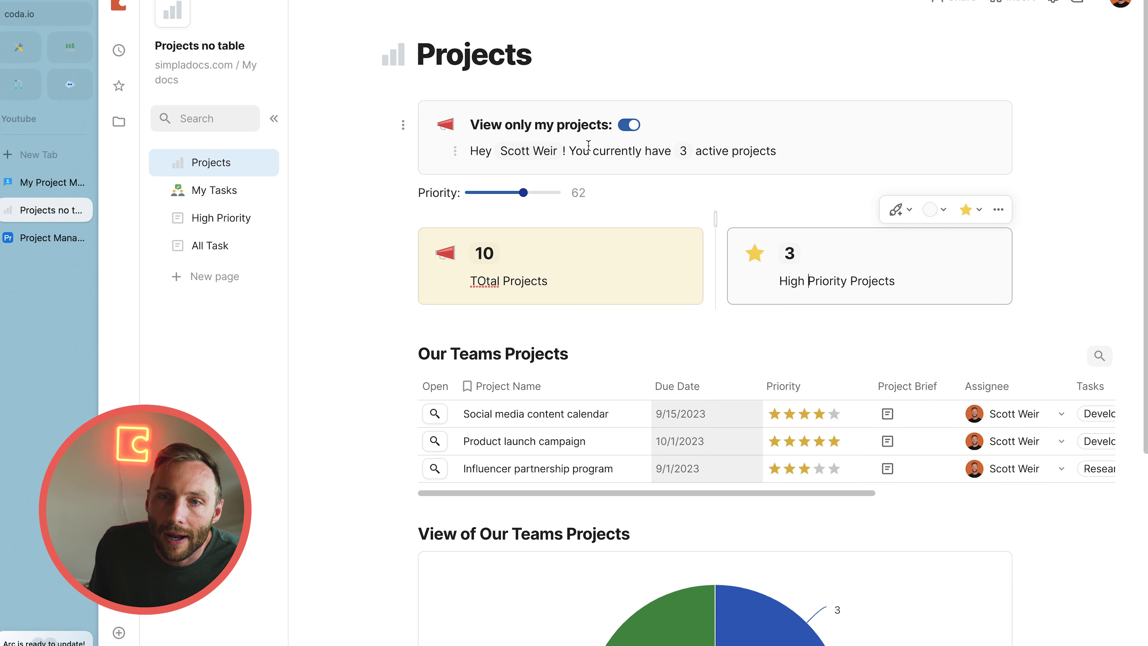
pyautogui.click(628, 125)
pyautogui.scroll(-6, 588, 441)
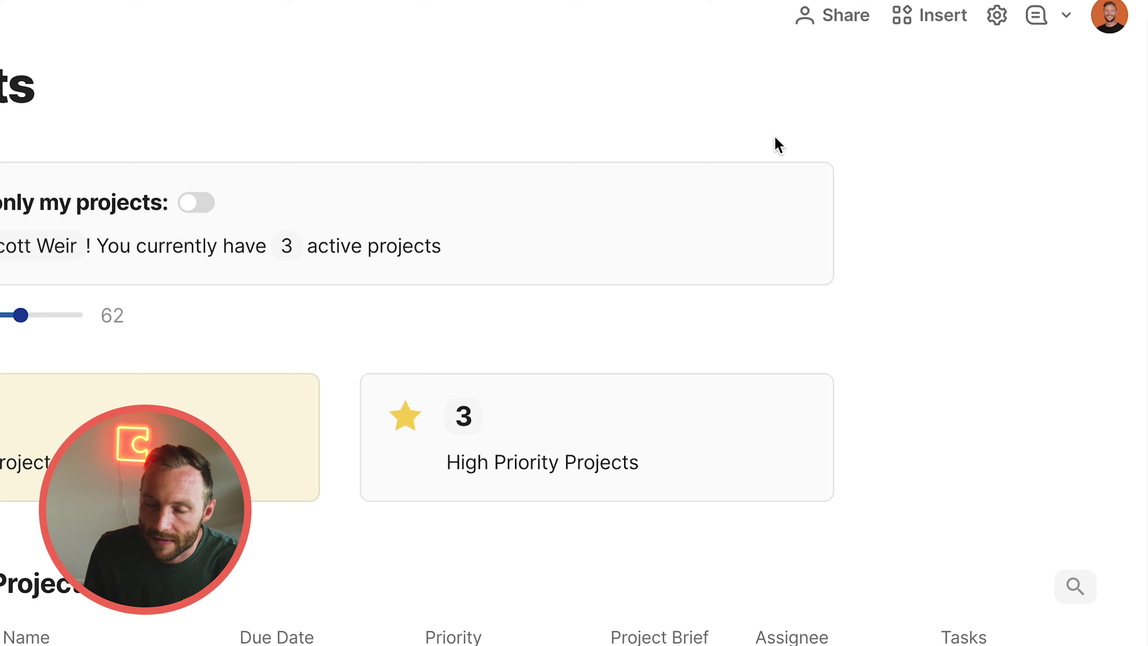
# Add a new automation rule to the document and name it "Notify Person"
pyautogui.click(996, 19)
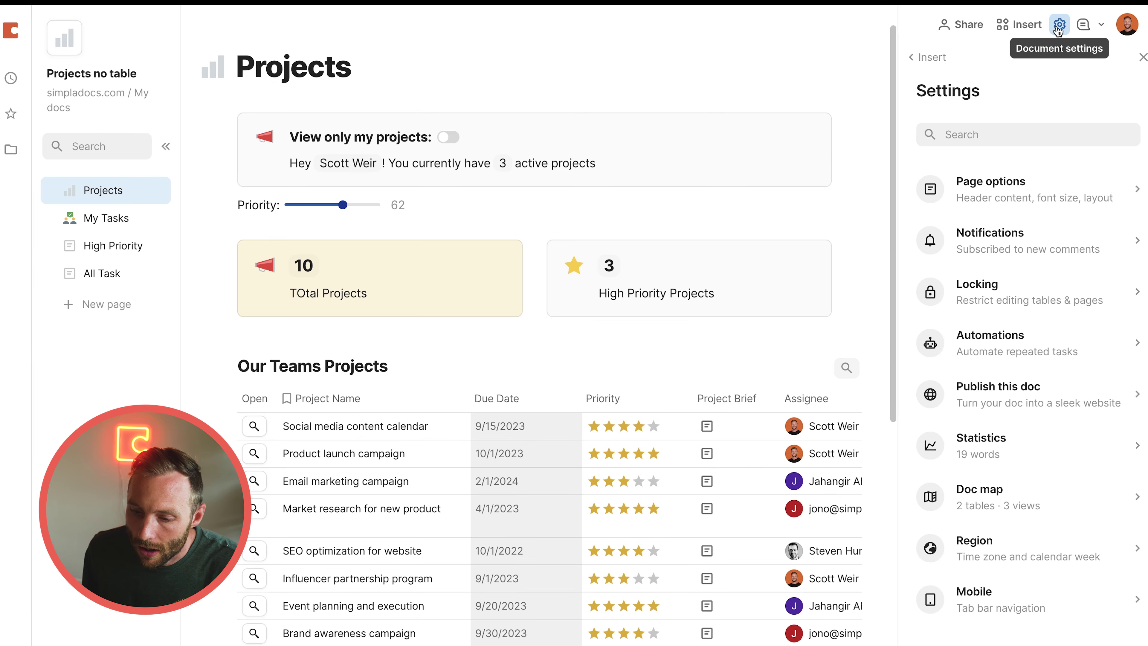
pyautogui.click(1034, 339)
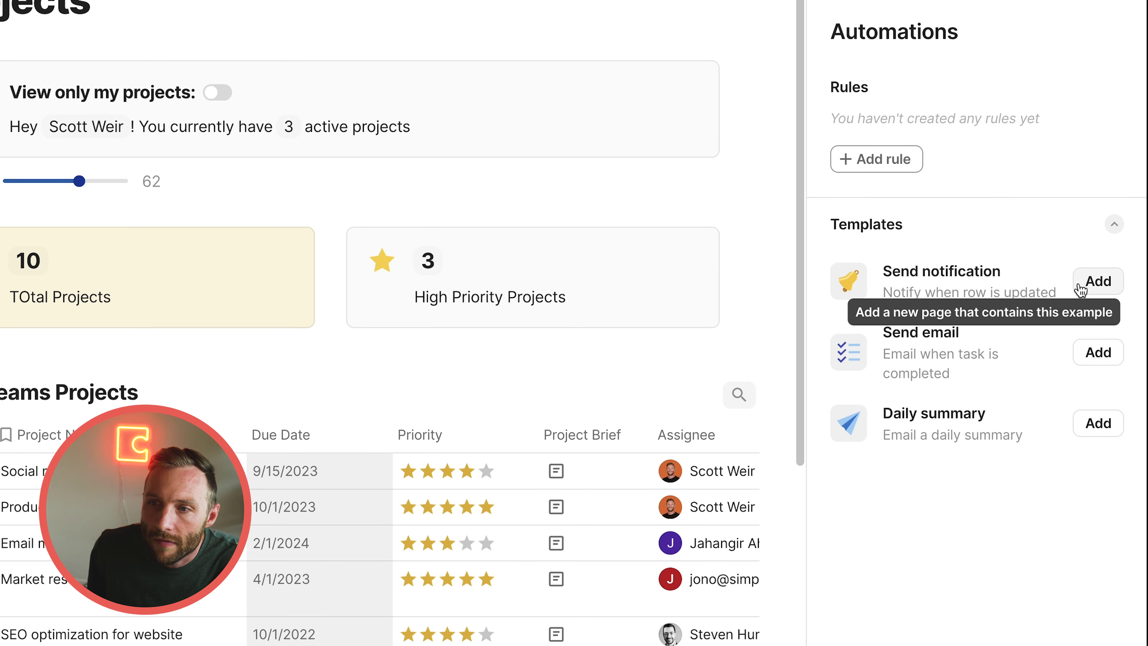
pyautogui.click(870, 160)
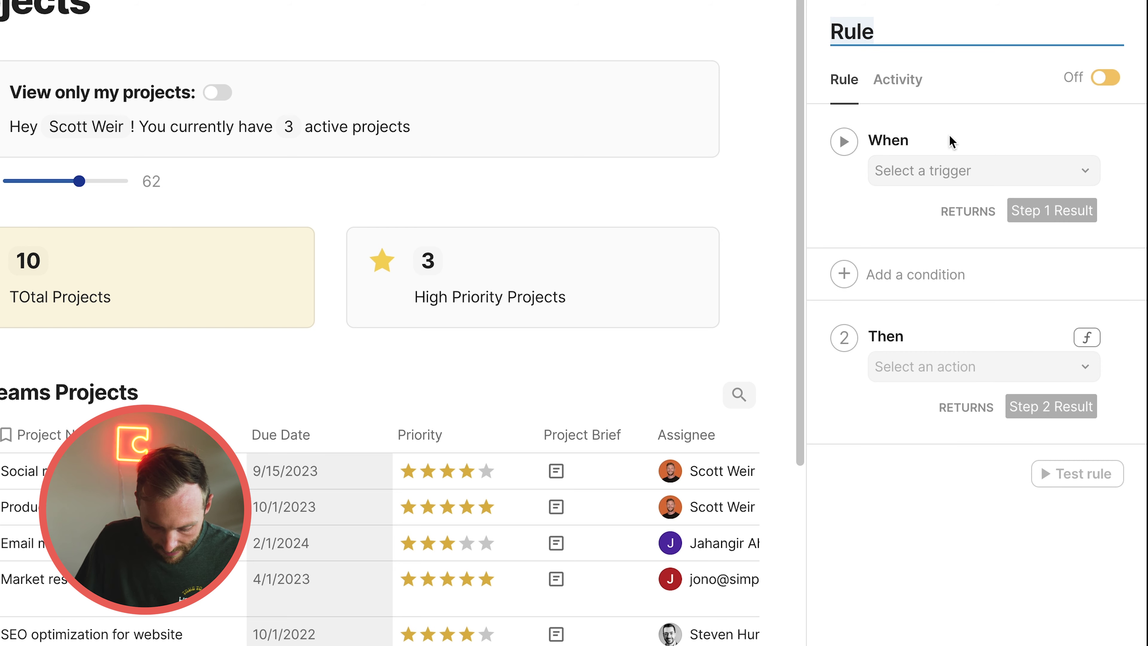
pyautogui.write('Nop')
pyautogui.write('ify Person')
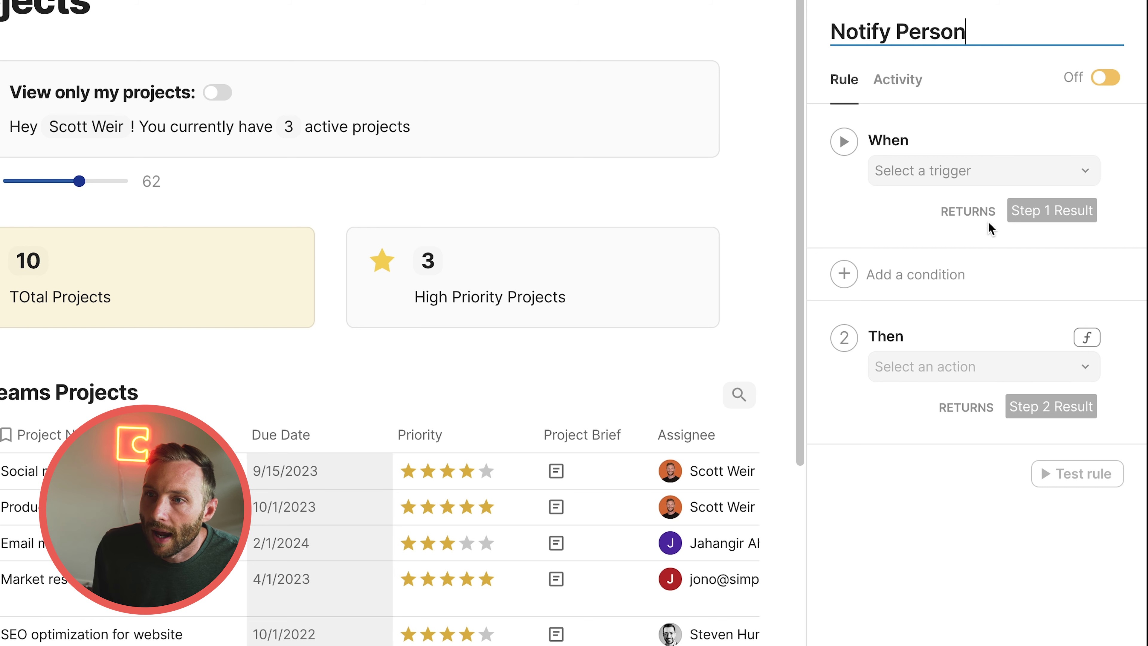
# Set the rule's trigger to time-based, repeating every day
pyautogui.click(984, 180)
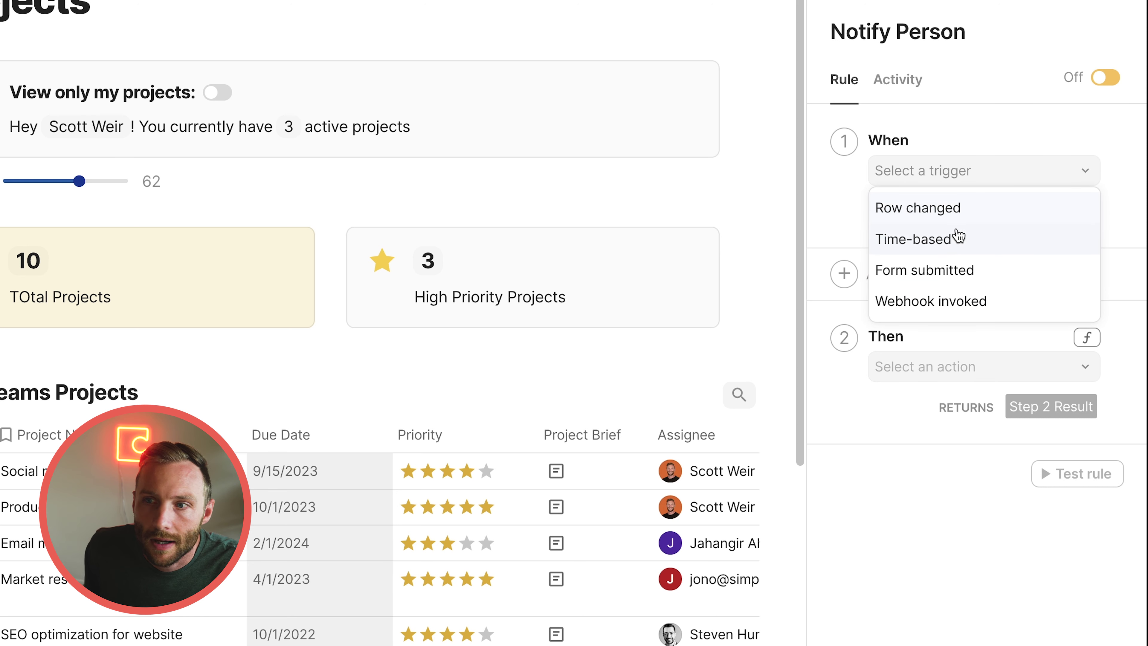
pyautogui.click(947, 247)
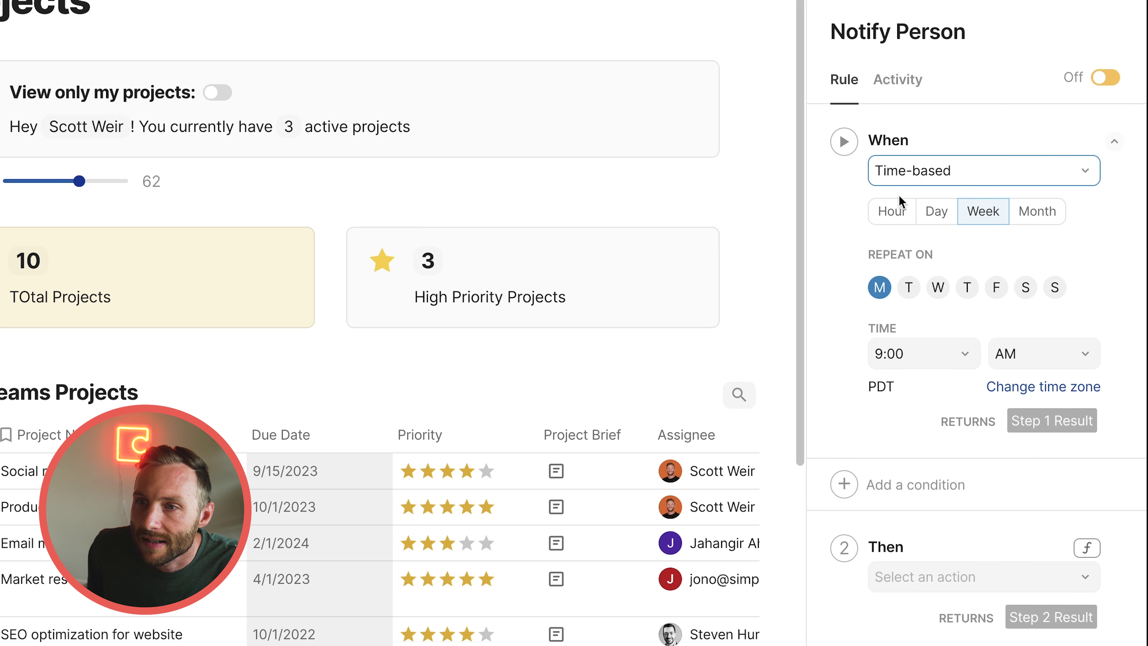
pyautogui.click(952, 178)
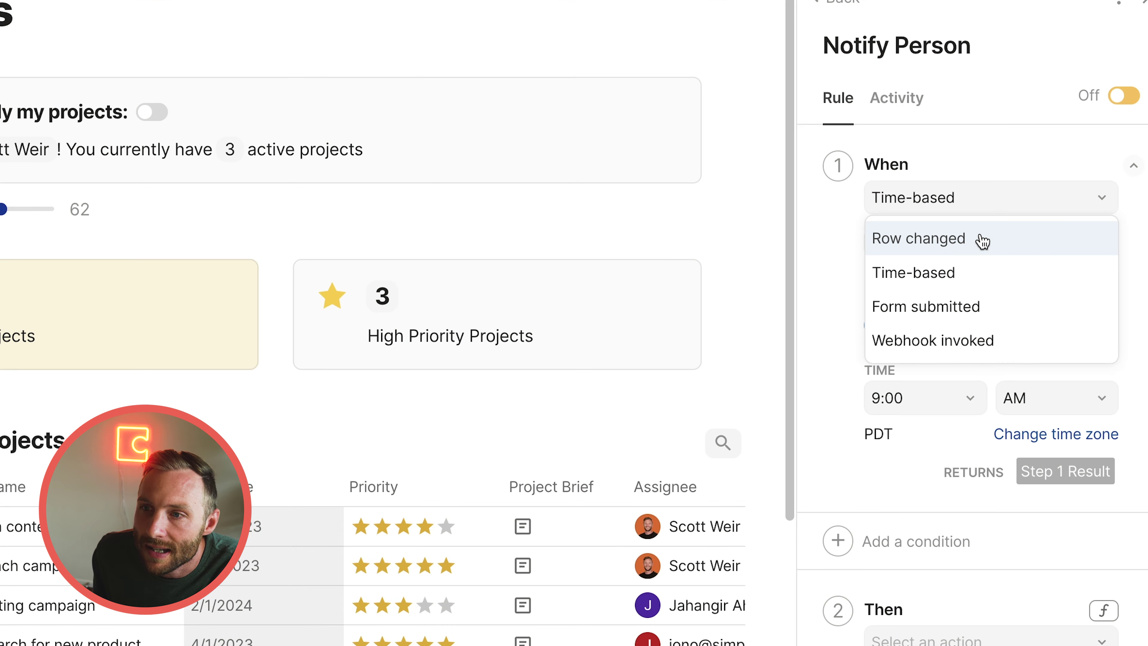
pyautogui.click(971, 274)
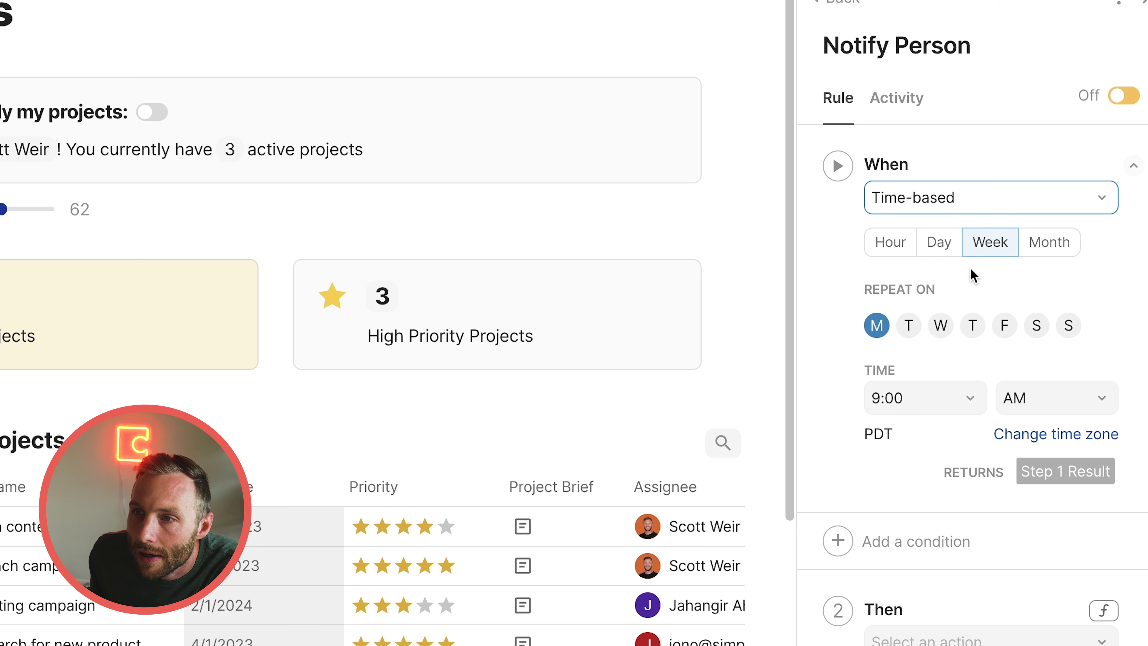
pyautogui.click(933, 253)
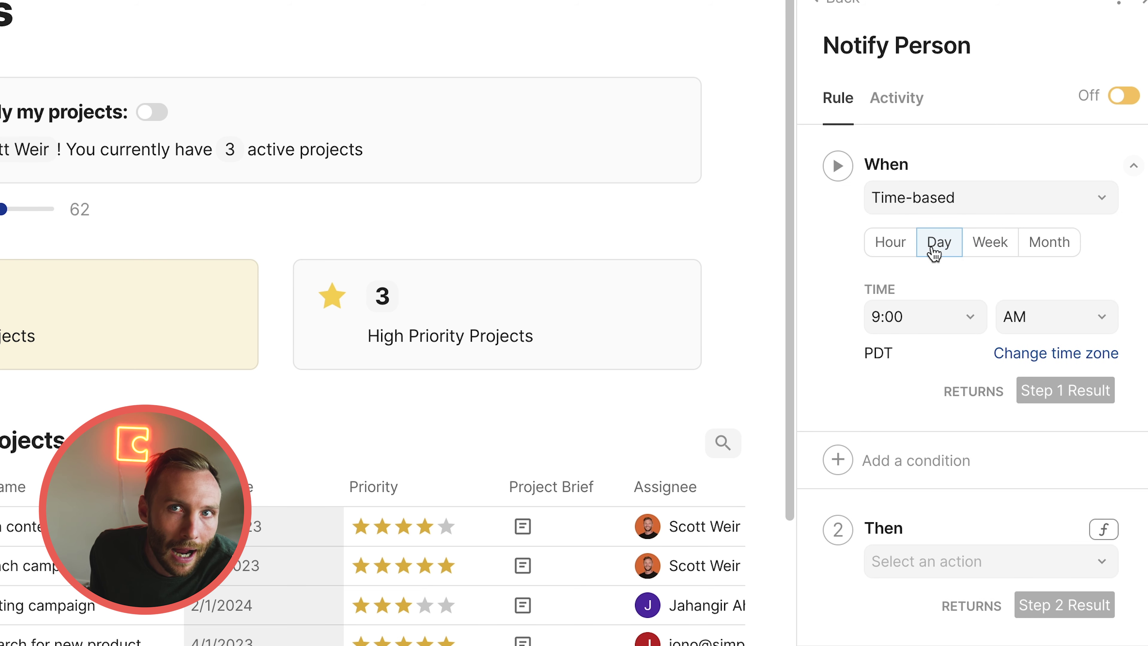
# Browse the available actions and Packs, and set the rule's action to Notify user for the first listed person under Specific Users
pyautogui.click(1093, 564)
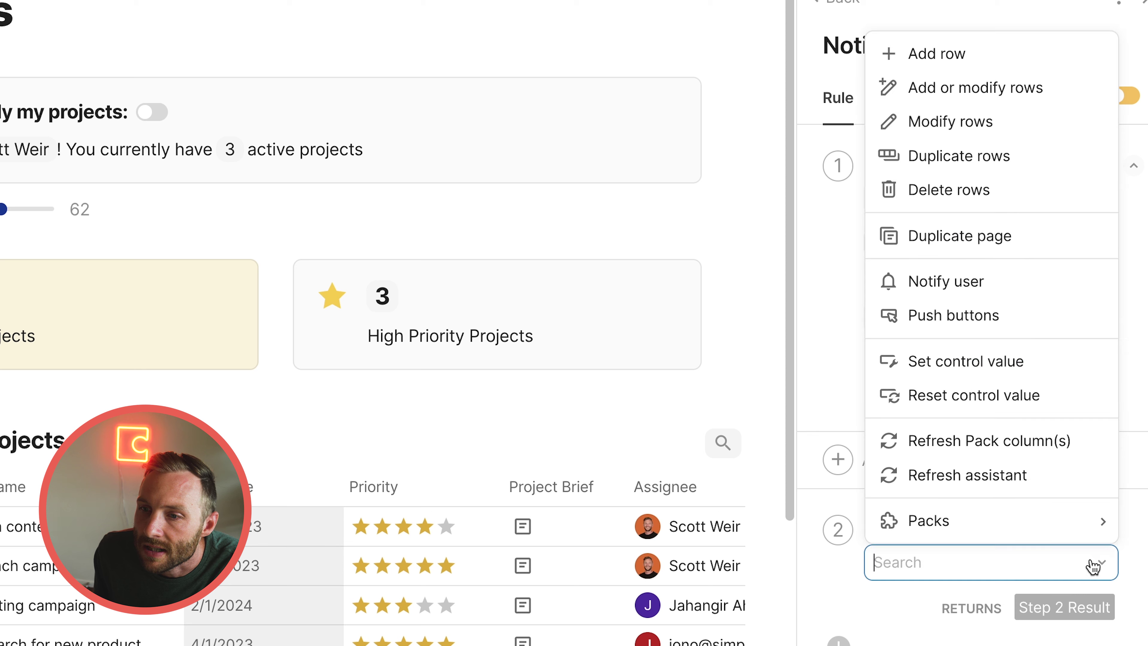
pyautogui.moveTo(1021, 524)
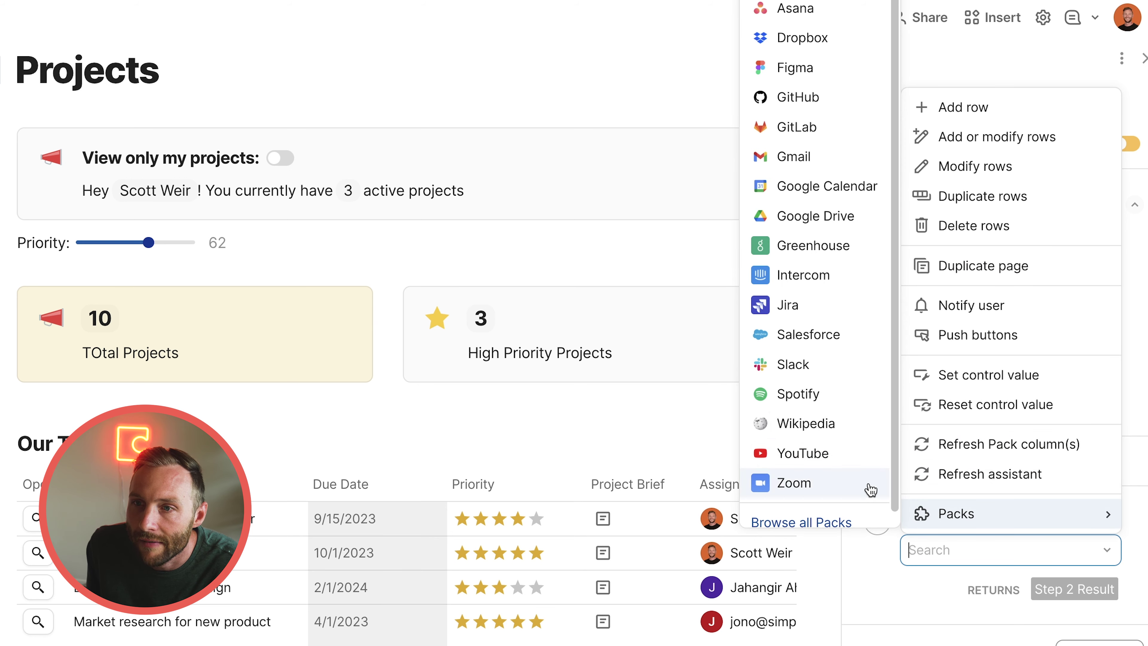
pyautogui.scroll(-1, 809, 246)
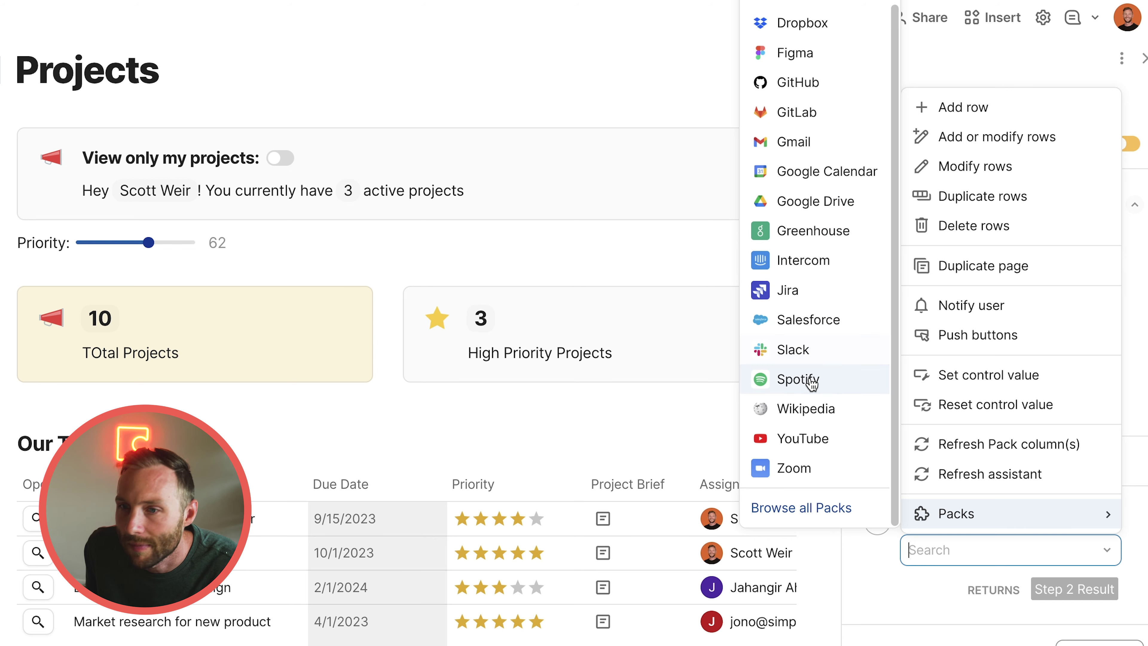
pyautogui.scroll(1, 812, 380)
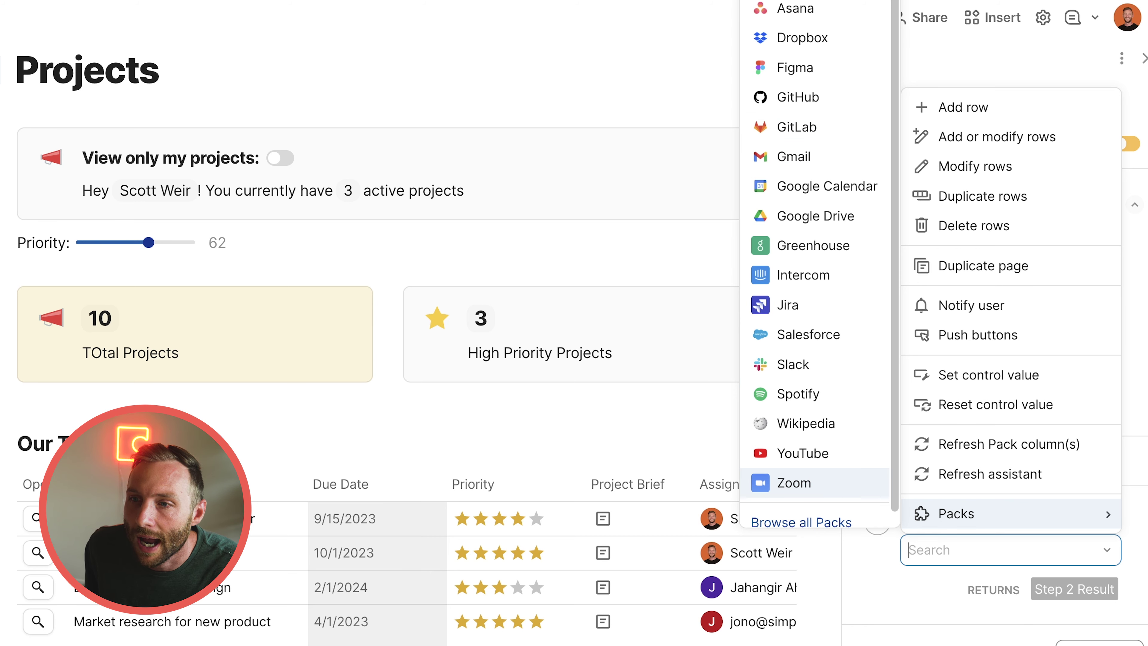
pyautogui.click(987, 303)
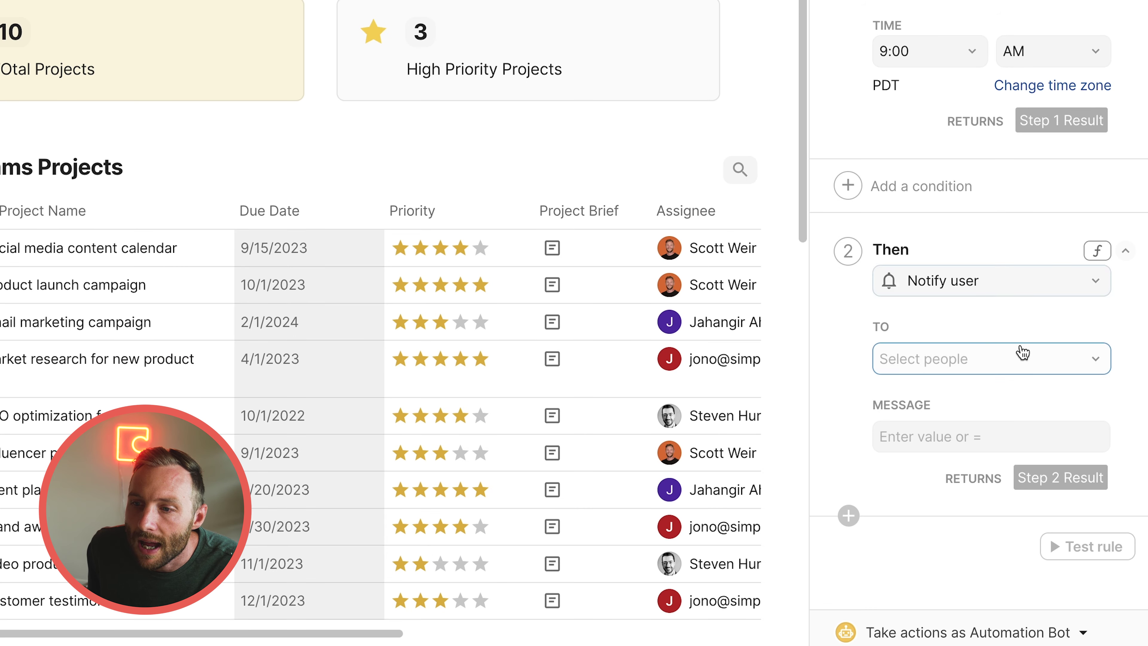
pyautogui.click(1046, 615)
pyautogui.click(977, 398)
pyautogui.click(953, 426)
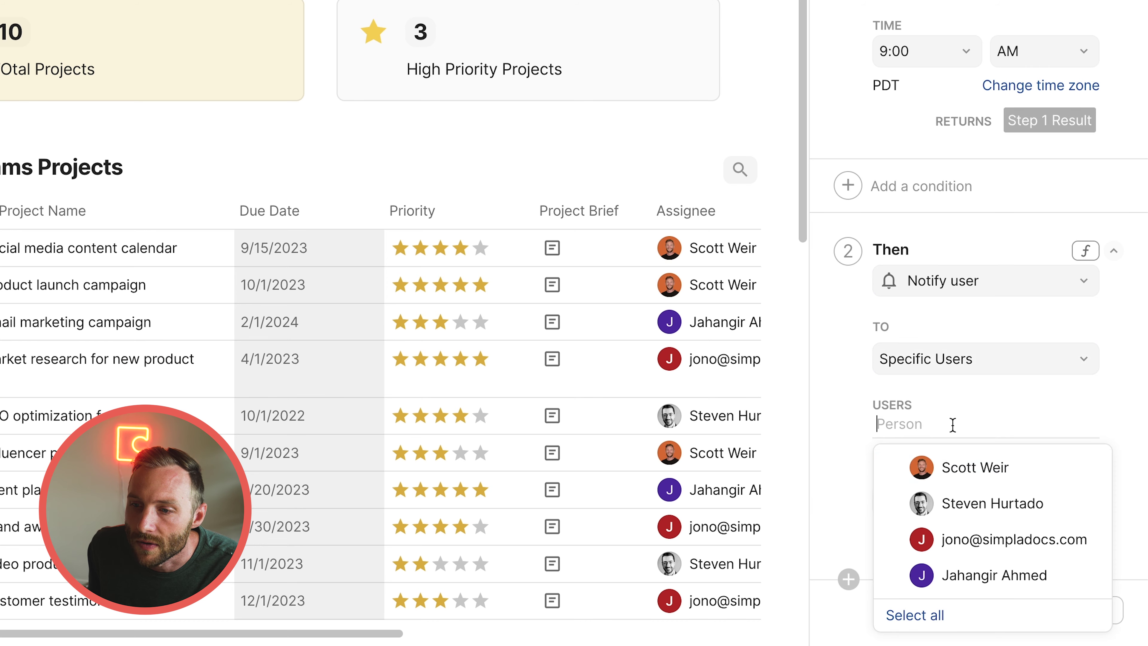
pyautogui.click(940, 472)
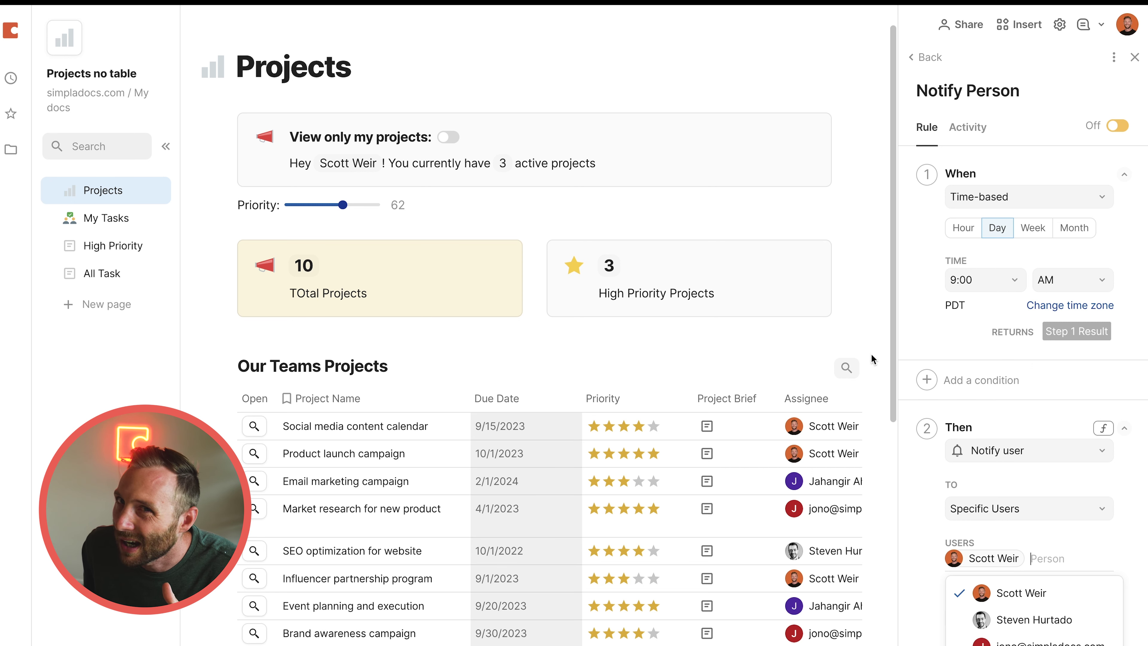
# Convert the action to a formula and replace its content with Our Teams Projects.Filter(Due Date=Today())
pyautogui.click(1103, 428)
pyautogui.click(967, 457)
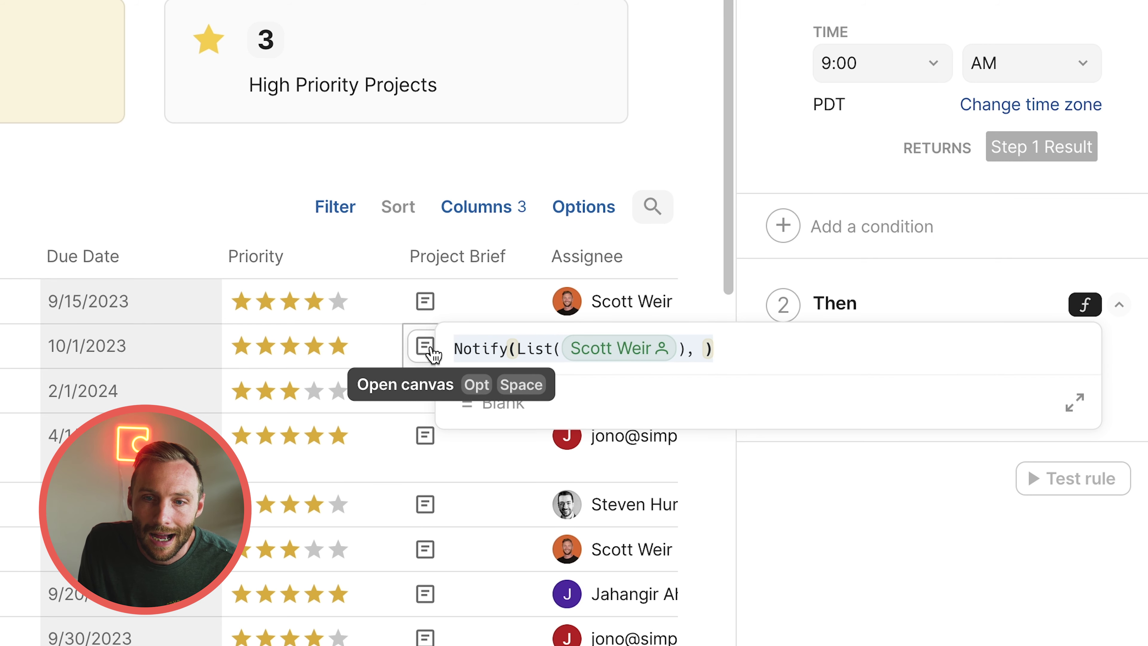
pyautogui.press('super+x')
pyautogui.write('our')
pyautogui.press('Tab')
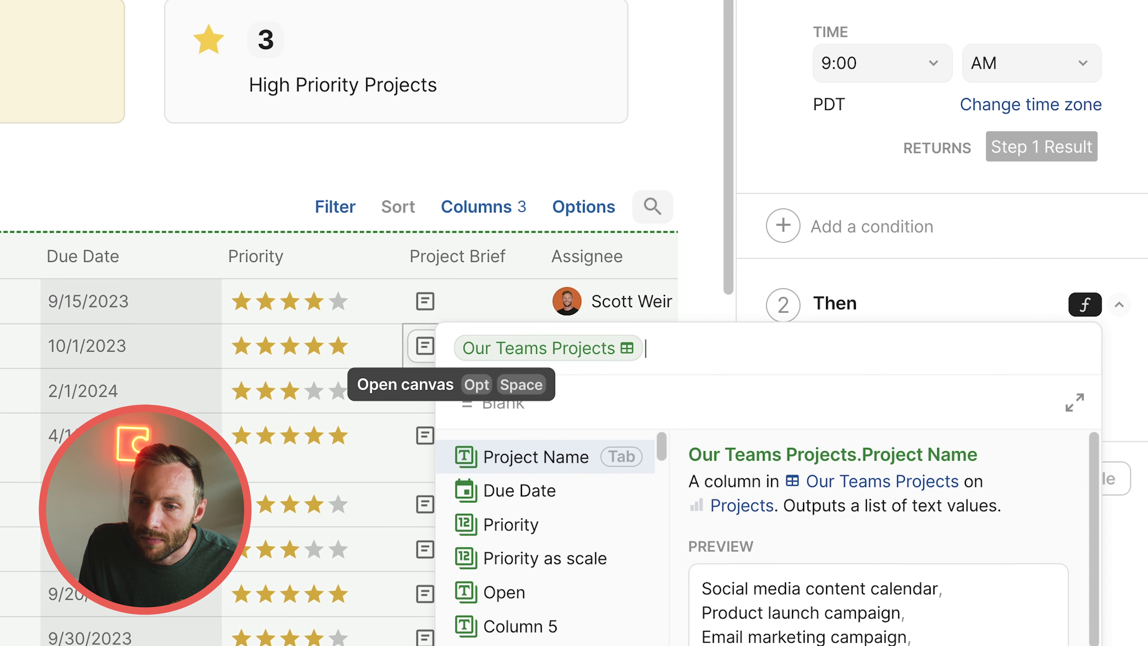
pyautogui.write('.fil')
pyautogui.press('Tab')
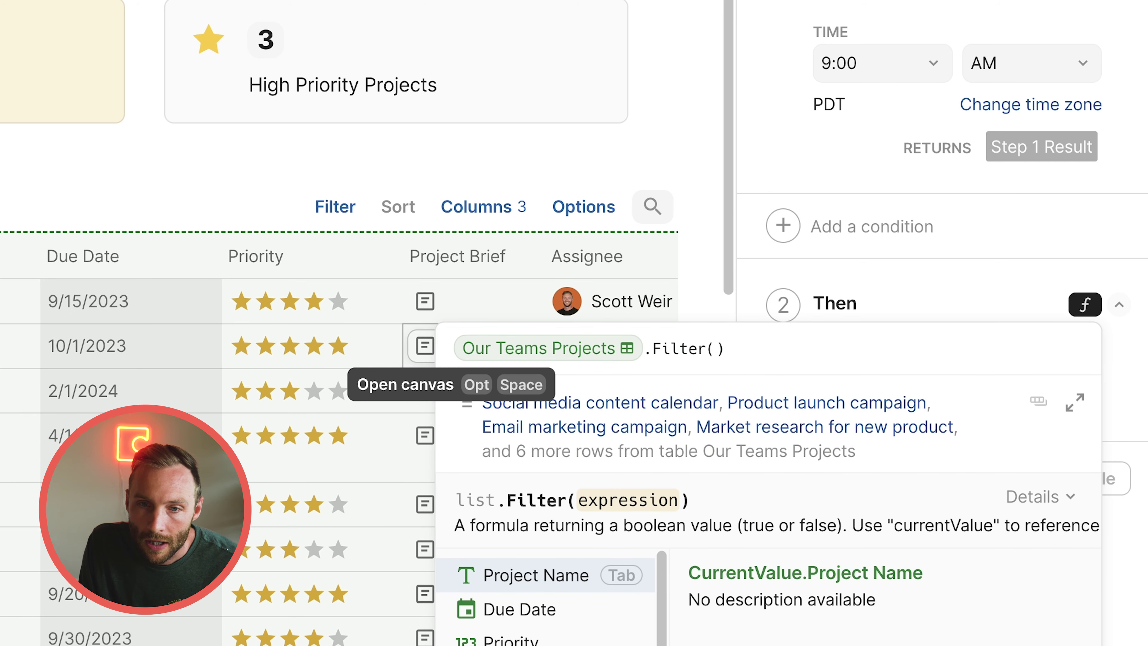
pyautogui.write('due')
pyautogui.press('Tab')
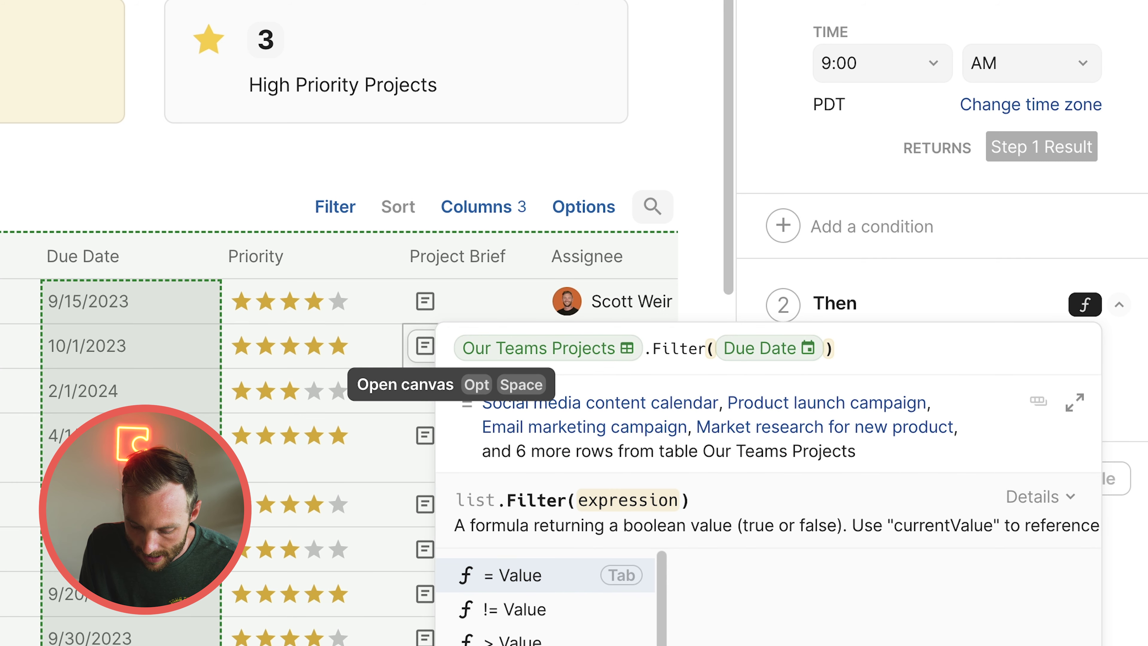
pyautogui.write('=today')
pyautogui.press('Tab')
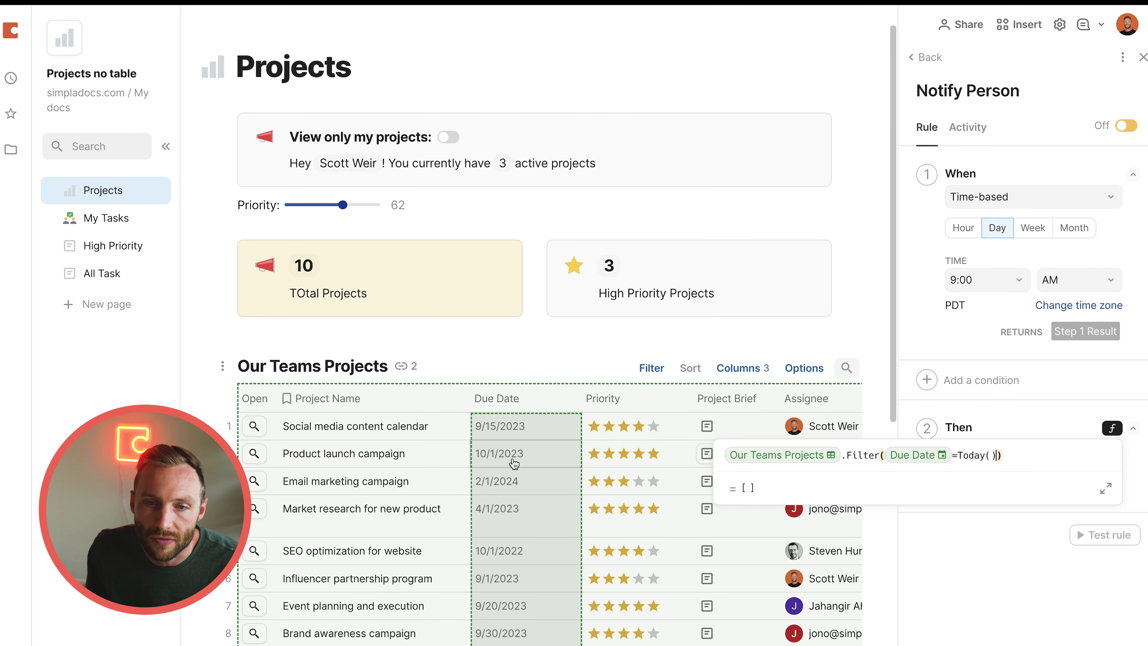
# Set the due dates of the "Social media content calendar" and "Event planning and execution" projects to 9/16/2023
pyautogui.click(497, 454)
pyautogui.click(493, 433)
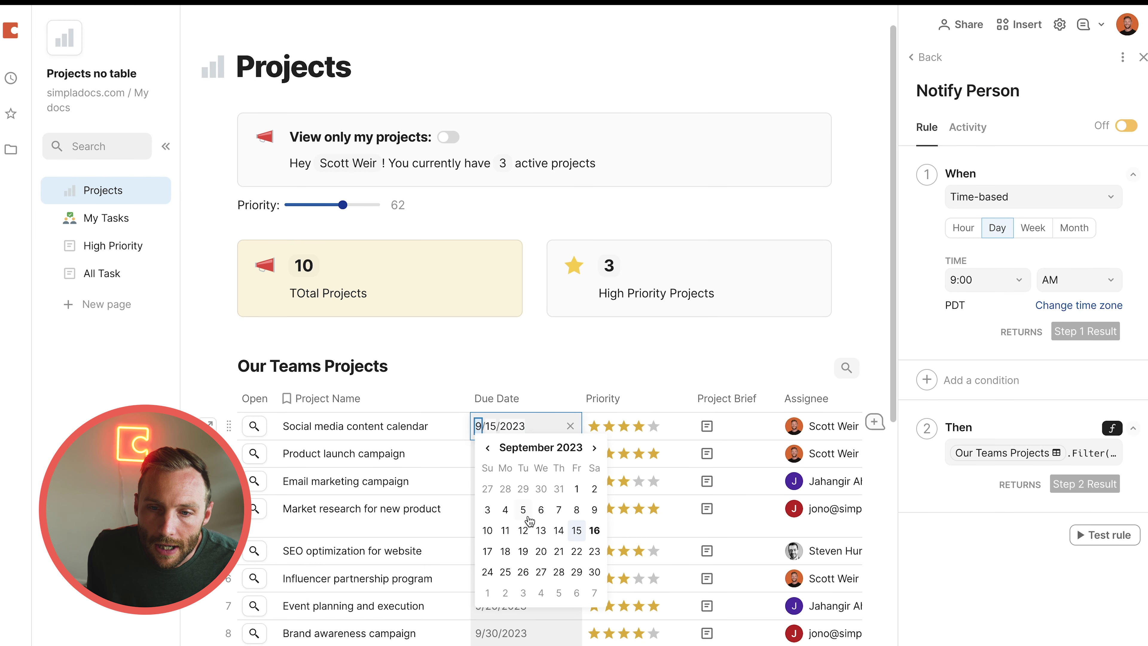
pyautogui.click(595, 531)
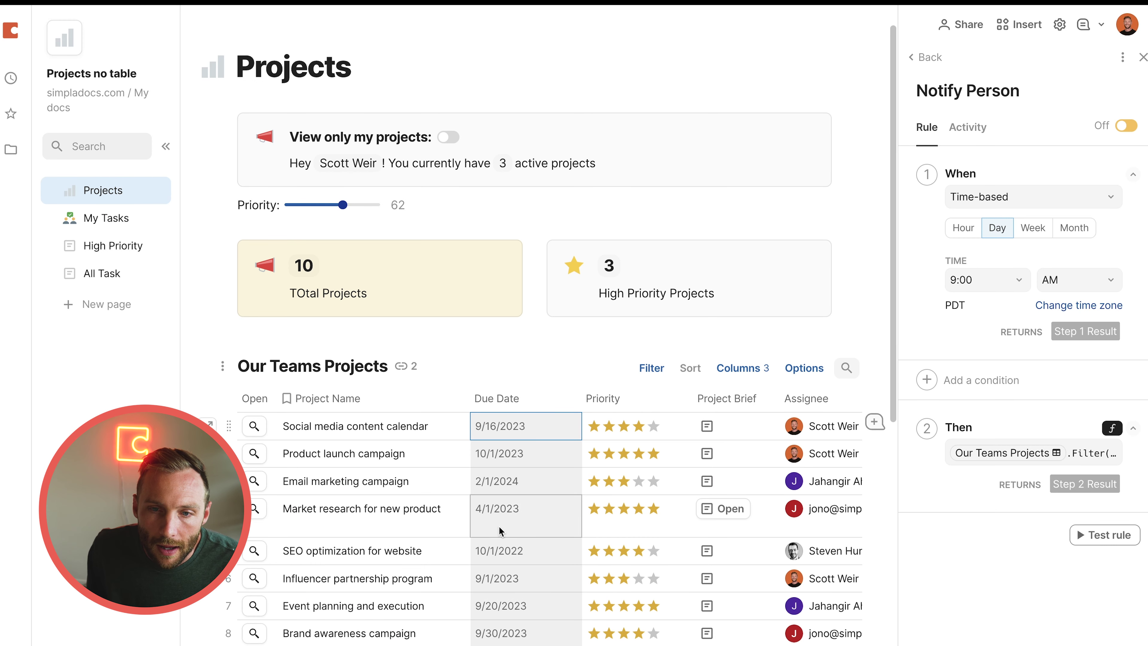
pyautogui.click(485, 511)
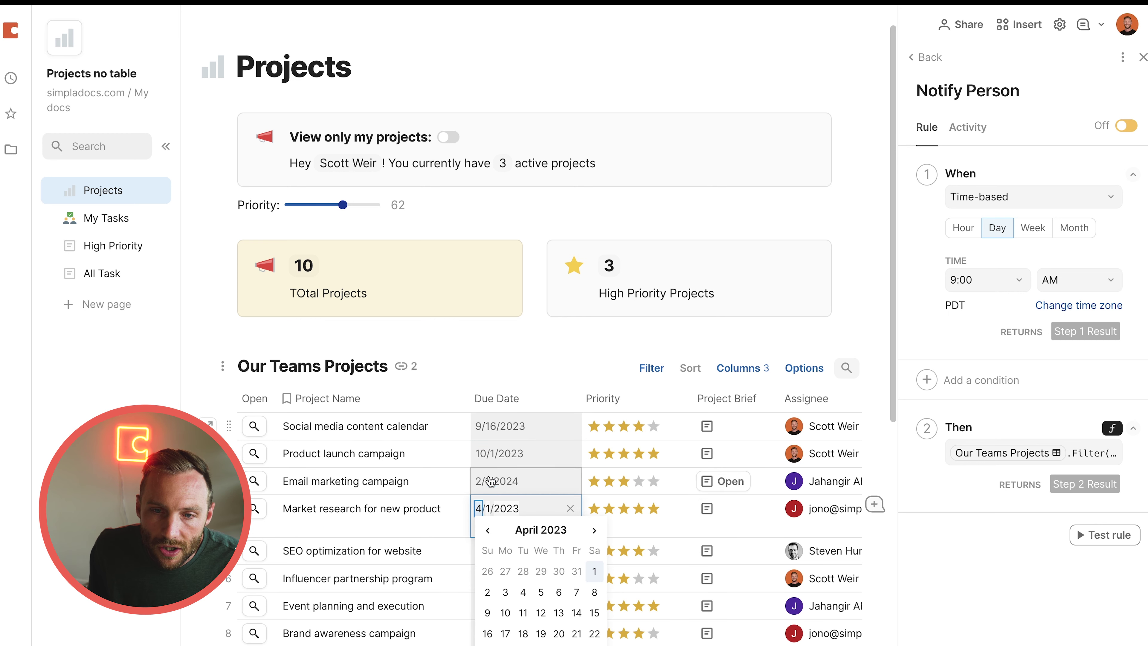
pyautogui.click(443, 604)
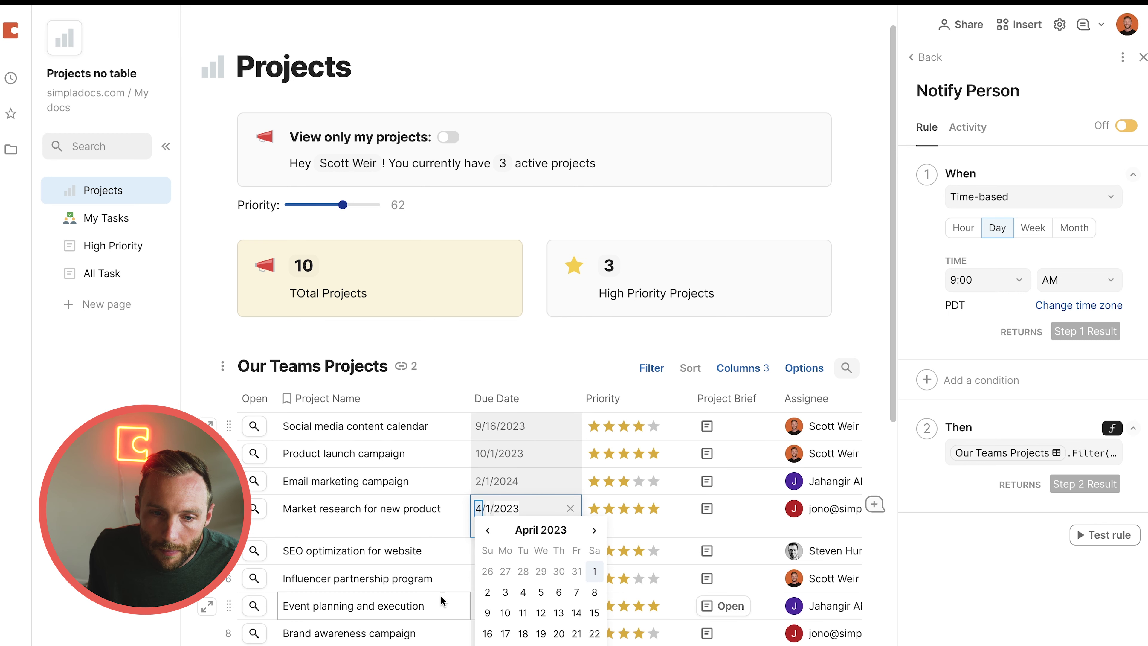
pyautogui.click(490, 612)
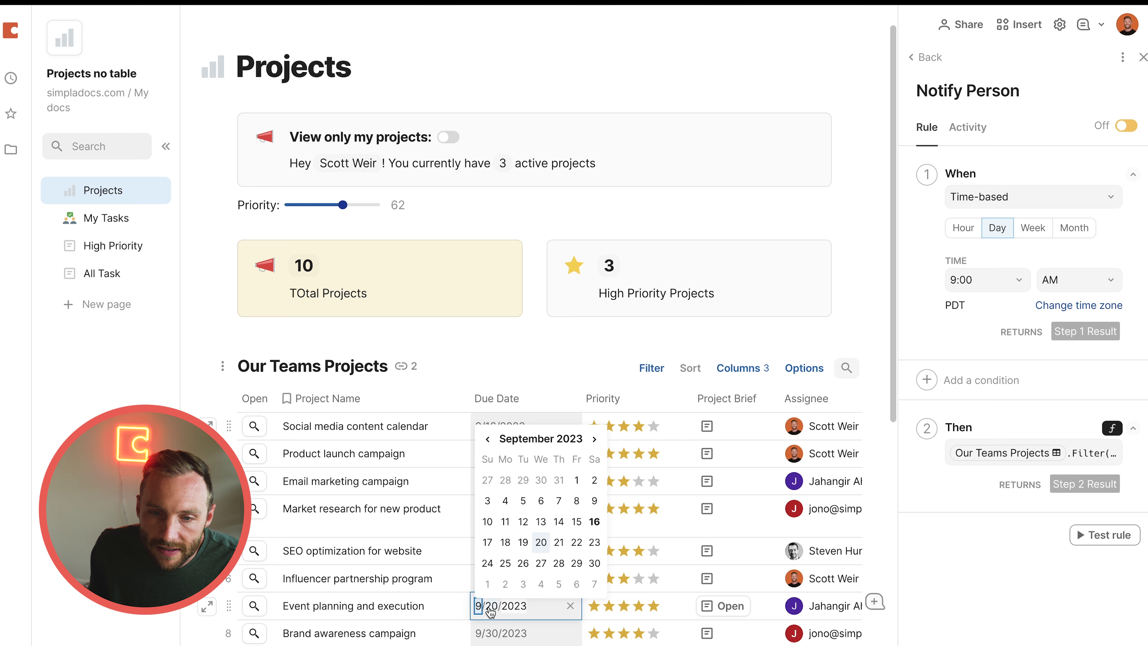
pyautogui.click(594, 523)
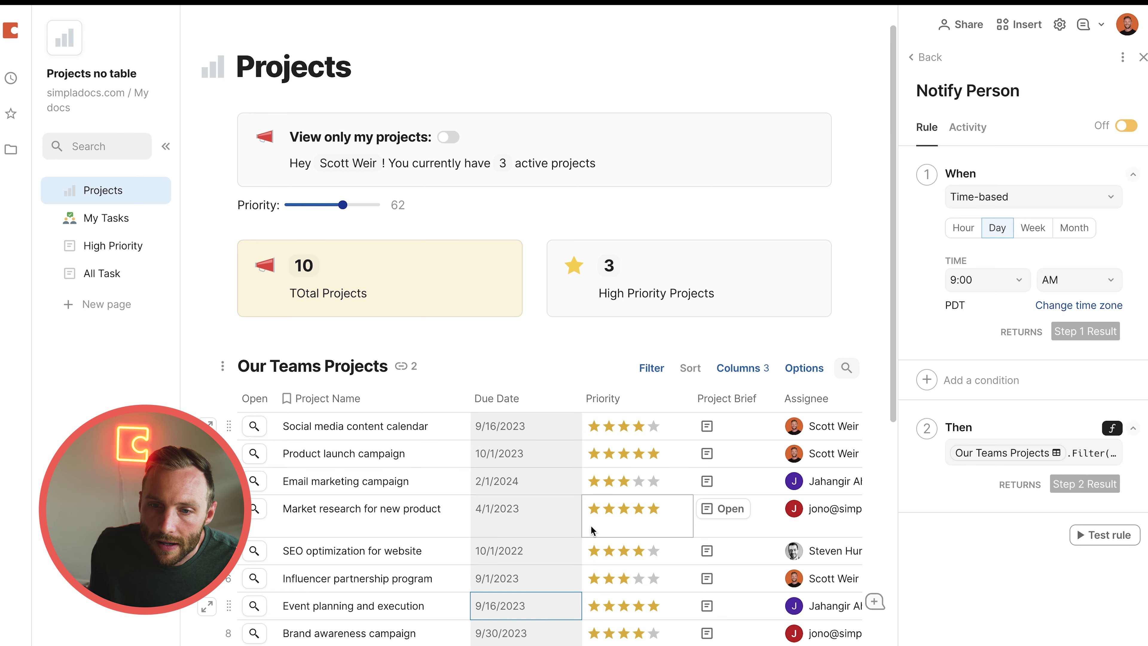
# Extend the action's filter formula with a ForEach() that runs Notify() on every matching project
pyautogui.click(1011, 456)
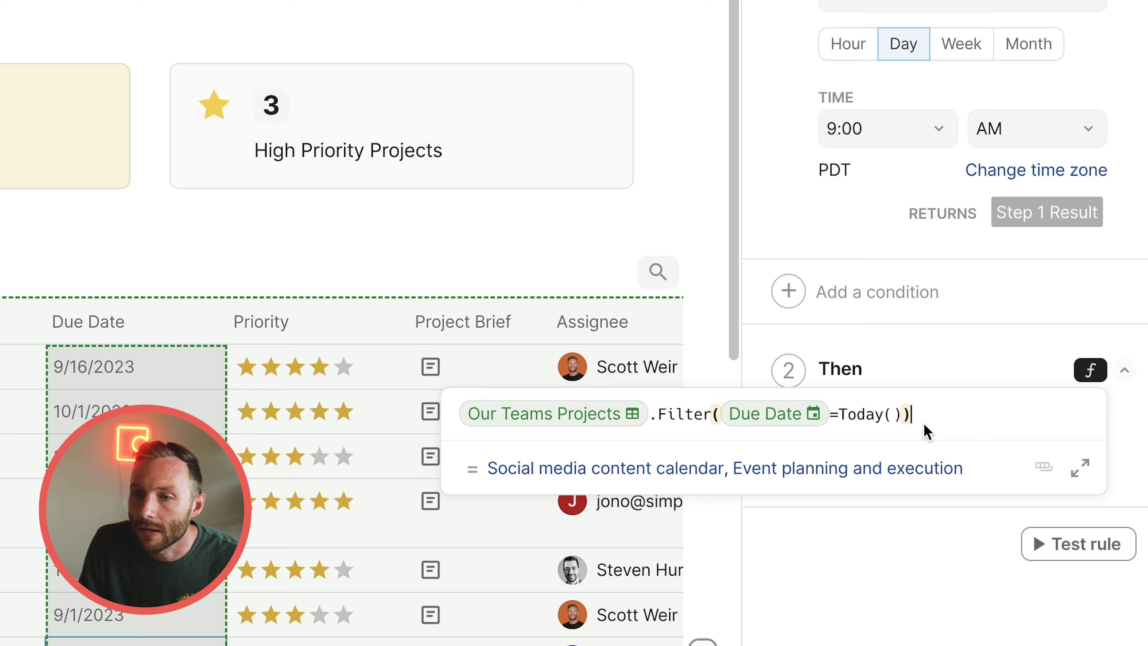
pyautogui.write('.forEach(')
pyautogui.press('Tab')
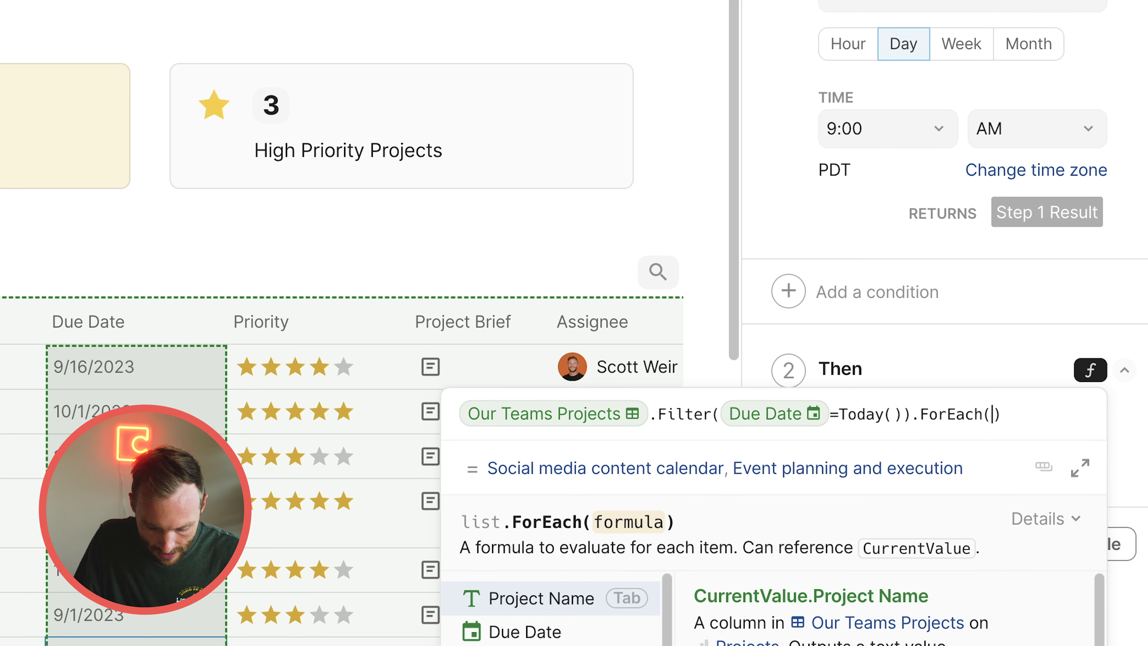
pyautogui.write('not(')
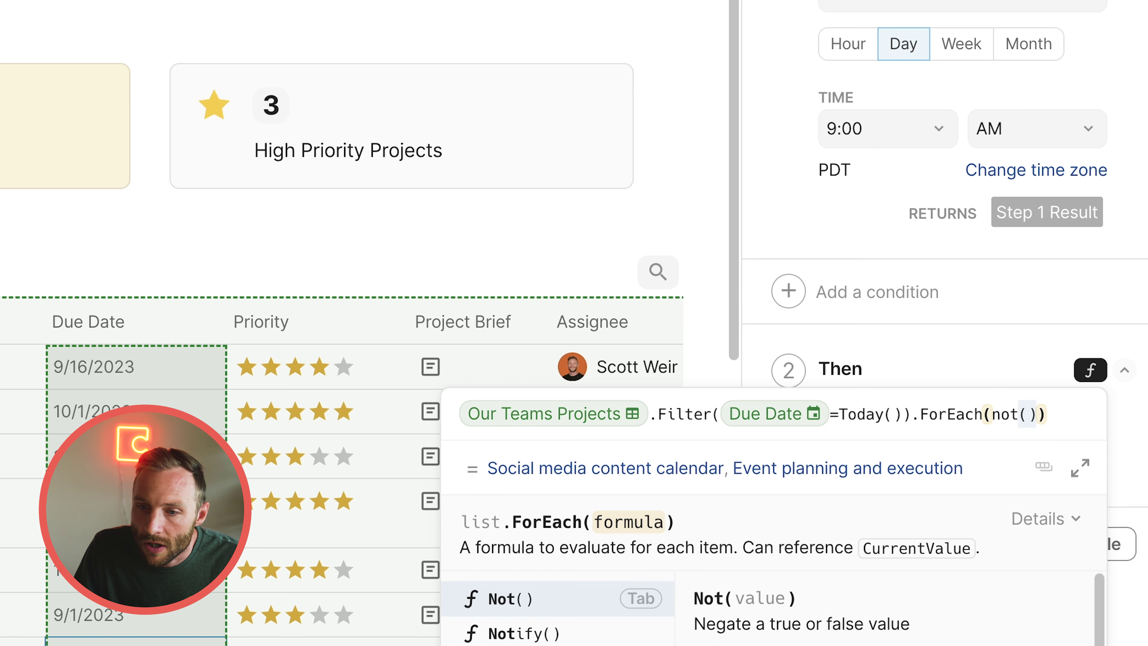
pyautogui.press('Down')
pyautogui.press('Tab')
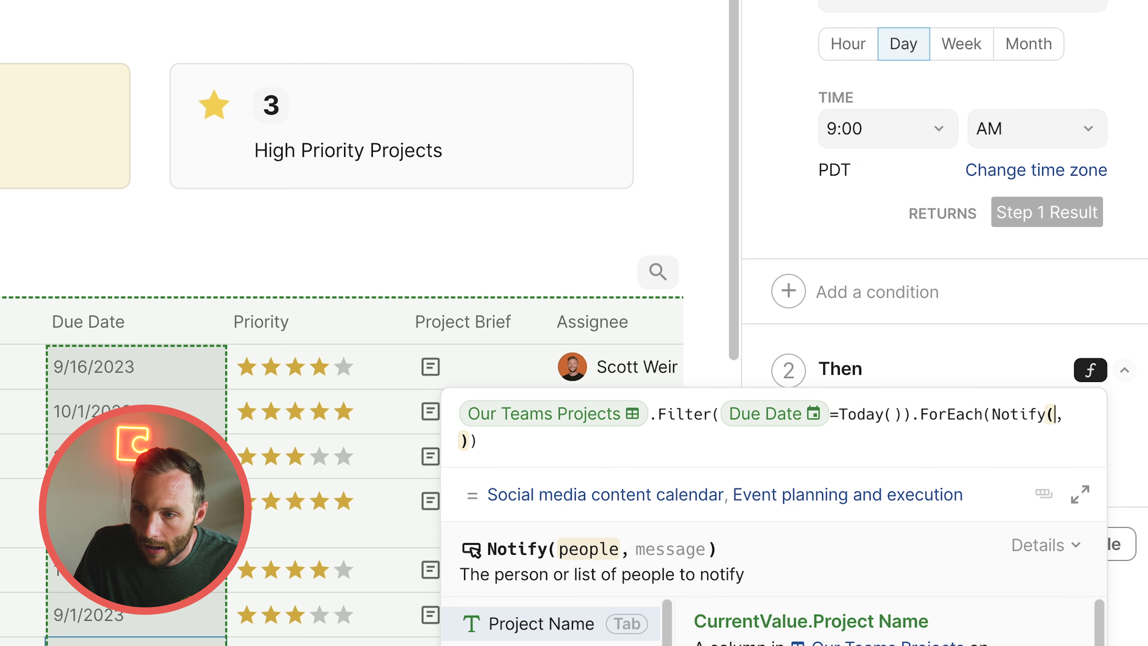
# Set the people argument of Notify() to CurrentValue.Assignee
pyautogui.write('currentValue,')
pyautogui.press('Tab')
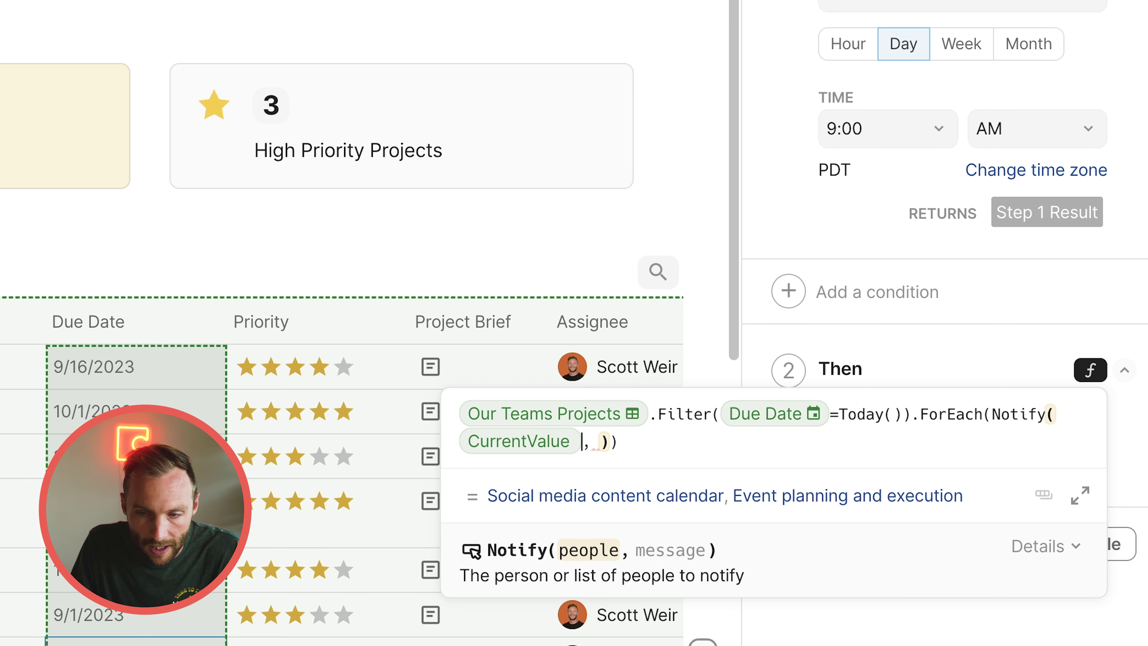
pyautogui.write('.')
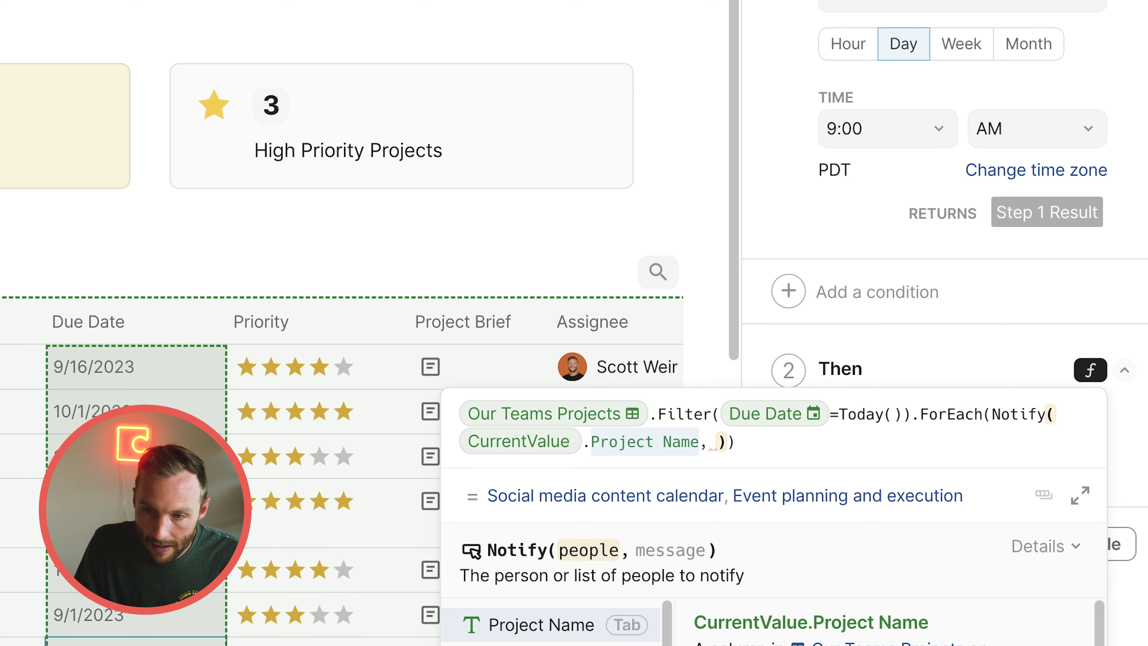
pyautogui.write('assignee')
pyautogui.press('Tab')
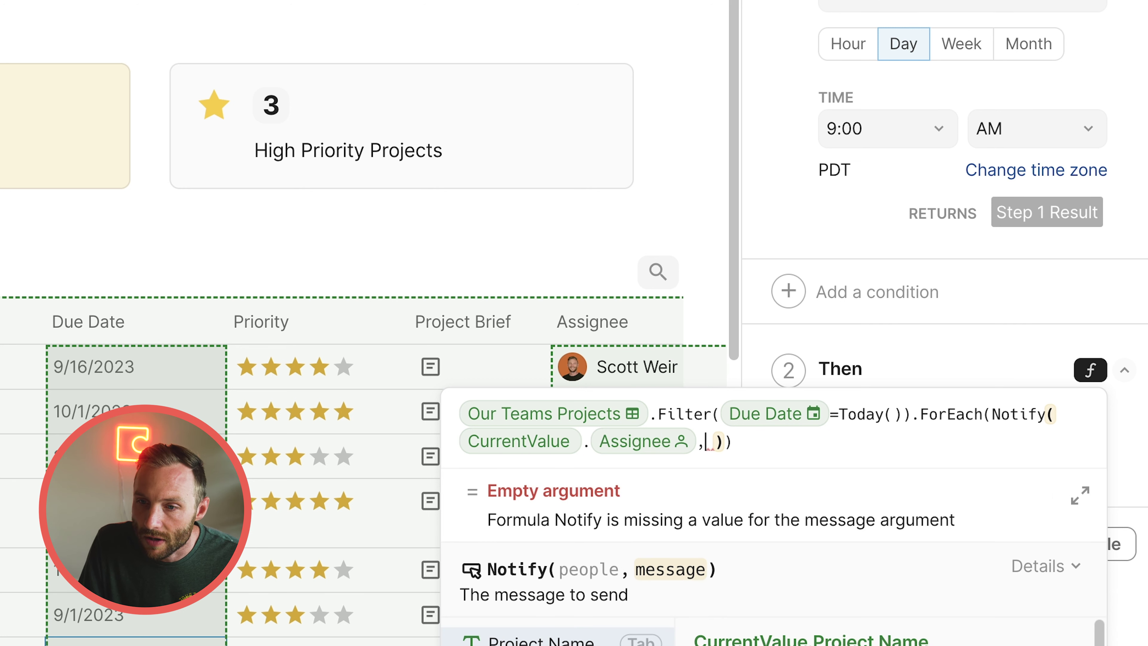
# Use a Format() with the template "Hey {1}, the project {2} is due today" as the Notify() message
pyautogui.write('format(')
pyautogui.press('Tab')
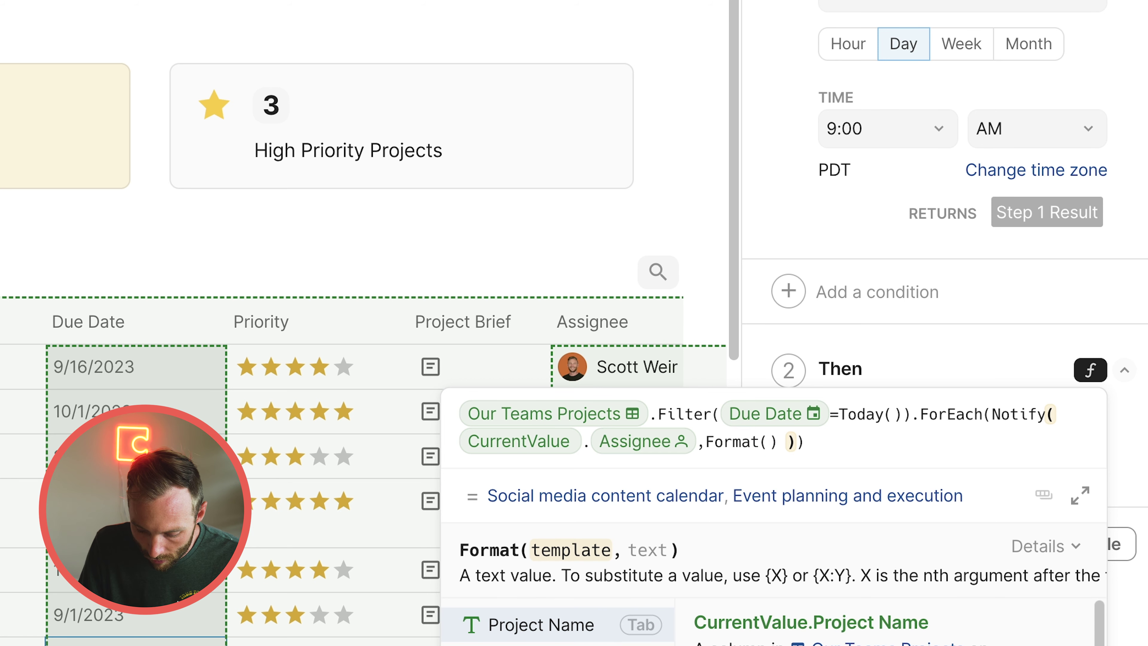
pyautogui.write('"Hey ')
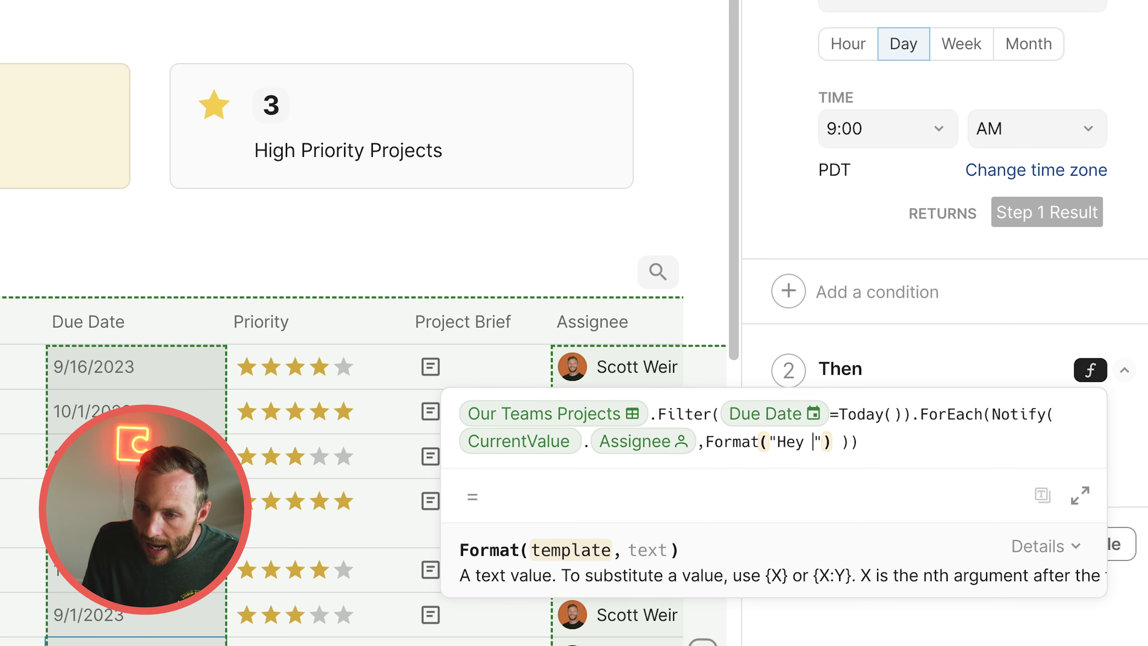
pyautogui.write('[1]')
pyautogui.press('BackSpace')
pyautogui.press('BackSpace')
pyautogui.press('BackSpace')
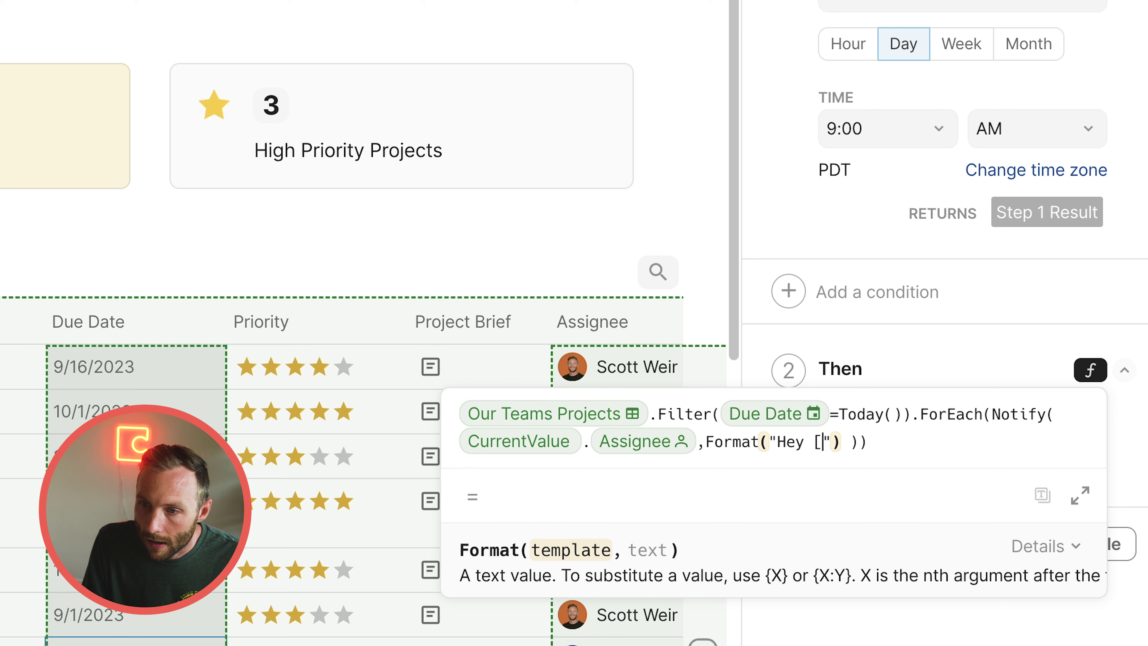
pyautogui.write('{1}, the ')
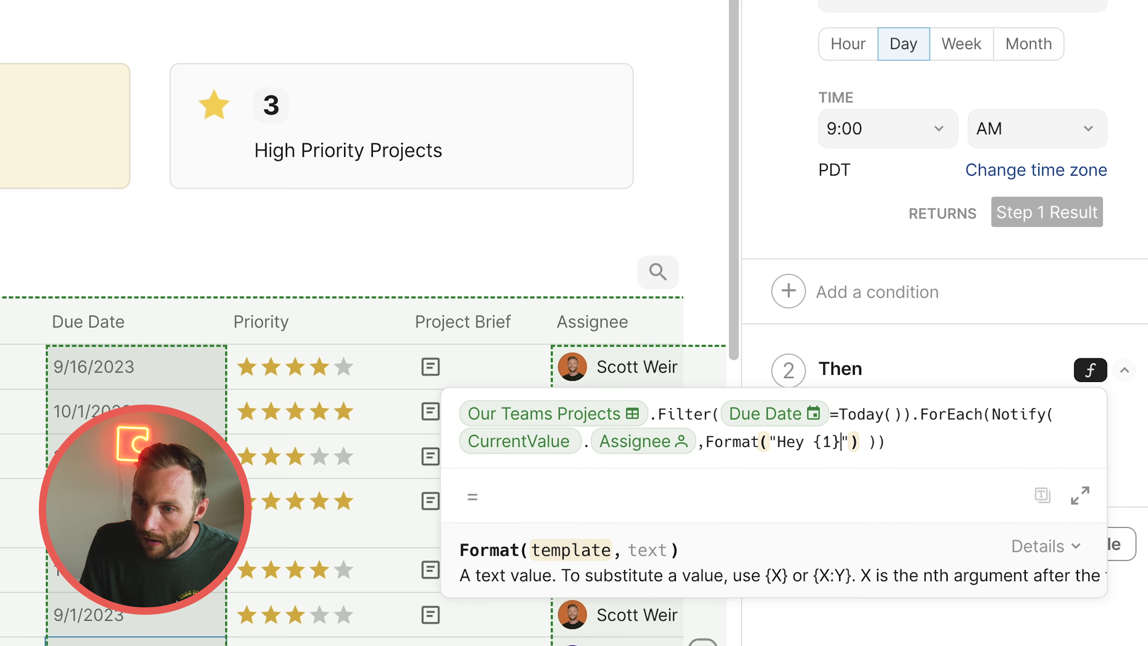
pyautogui.write('project ')
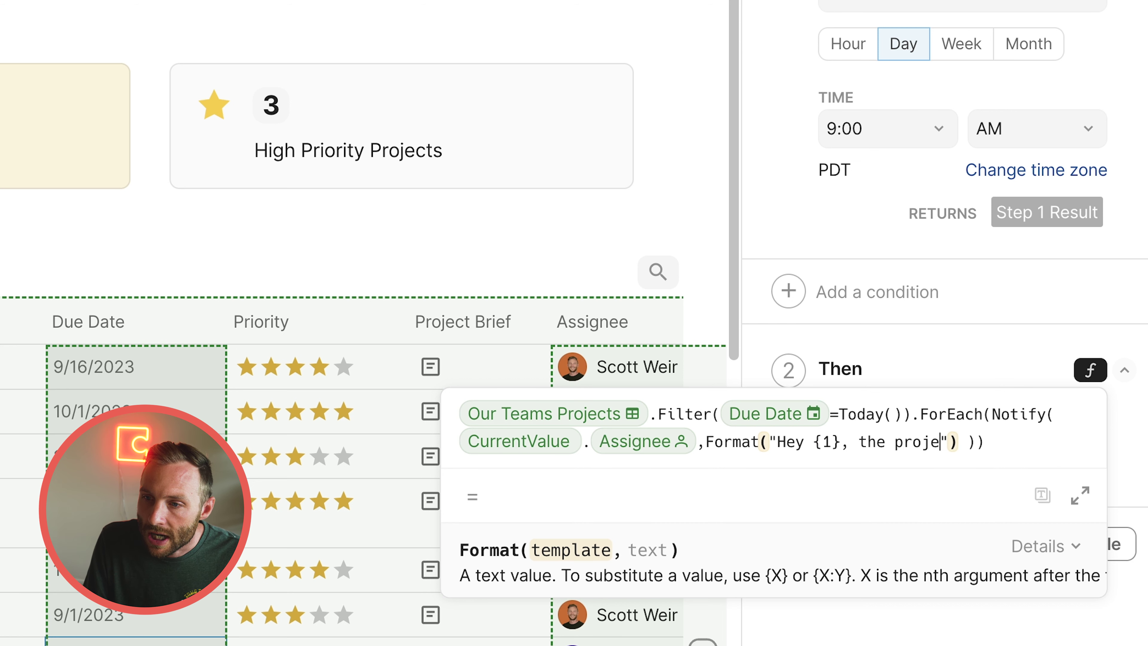
pyautogui.write('{2} is due t')
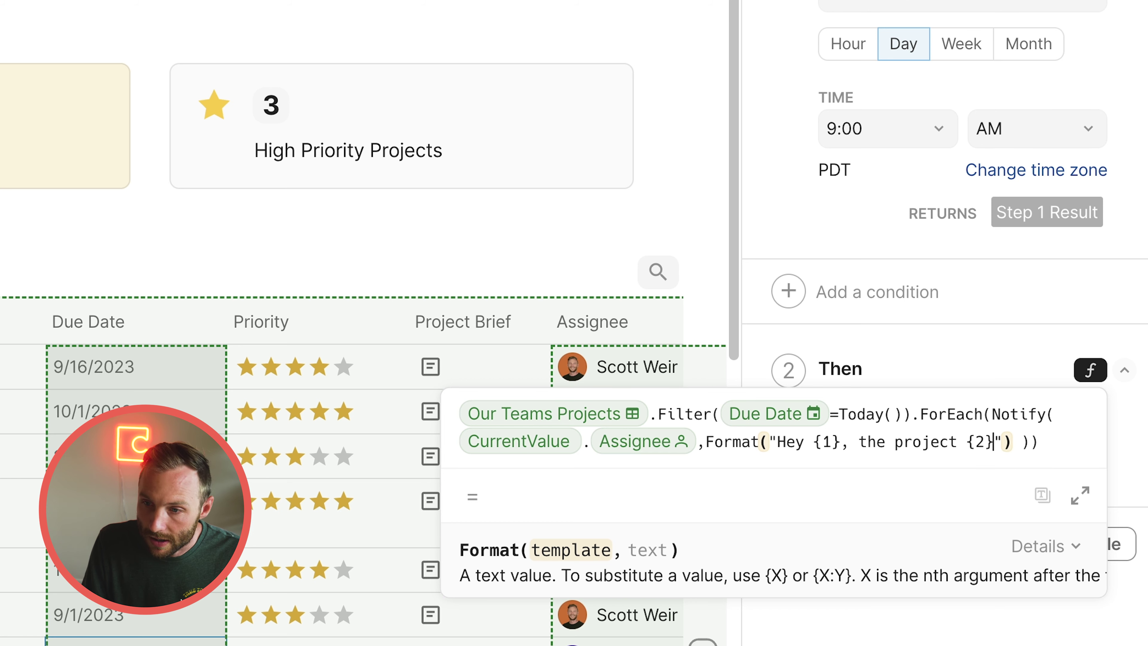
pyautogui.write('oday"')
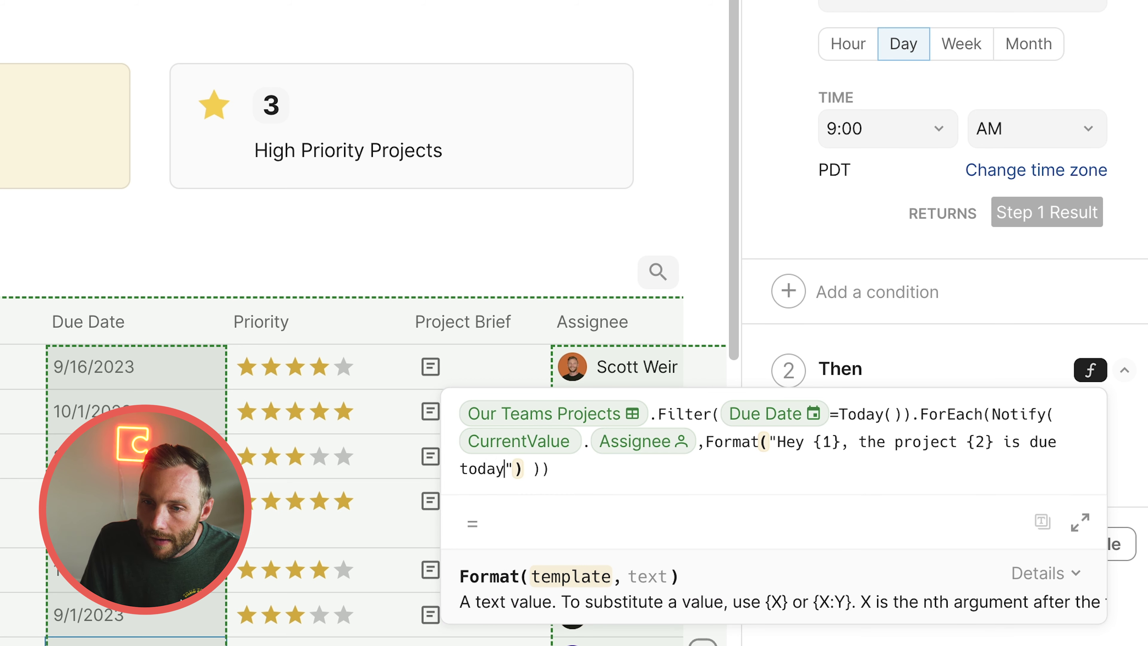
# Supply CurrentValue.Assignee and CurrentValue.Project Name as the Format() values for placeholders {1} and {2}
pyautogui.write(',currentValue')
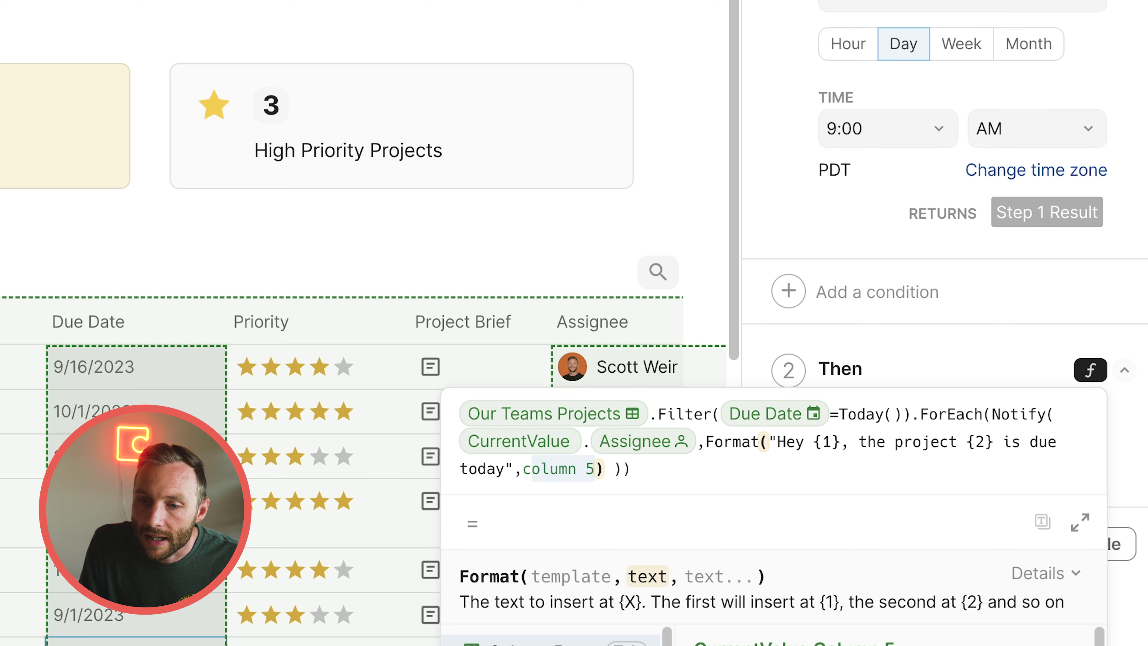
pyautogui.press('Return')
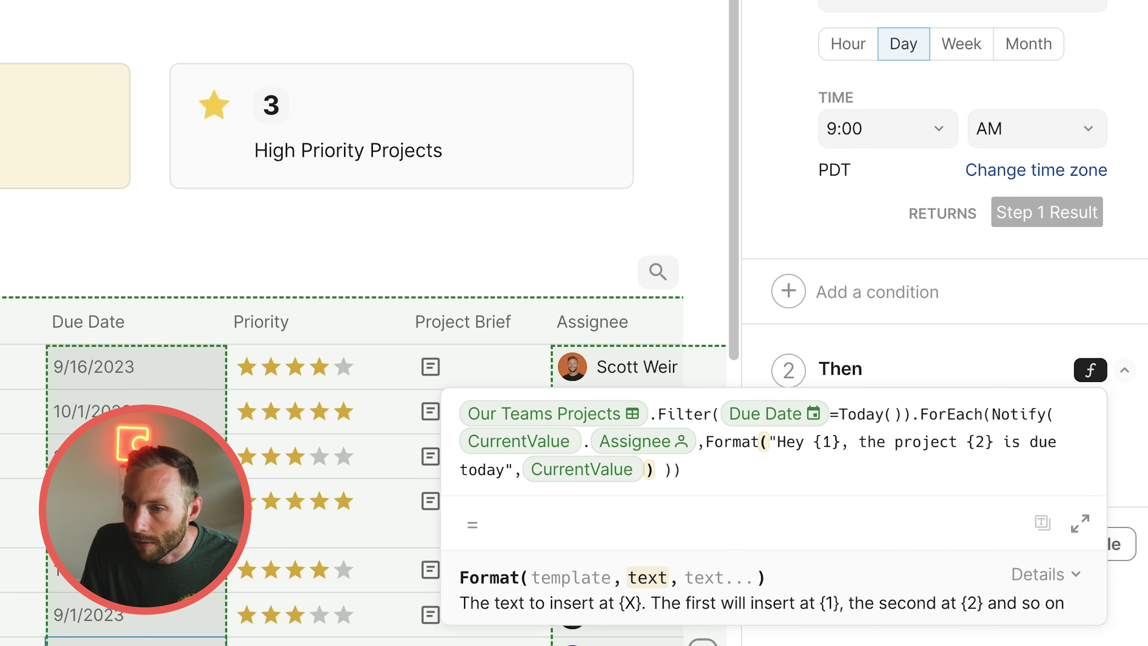
pyautogui.write('.assignee')
pyautogui.press('Return')
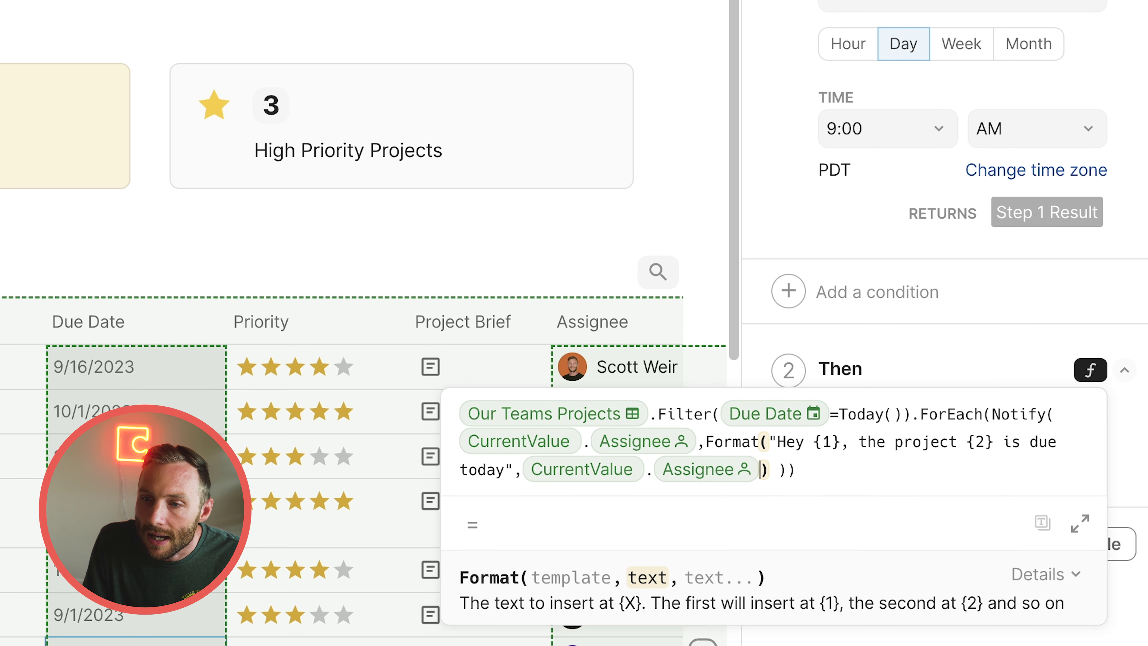
pyautogui.write(',Project Name')
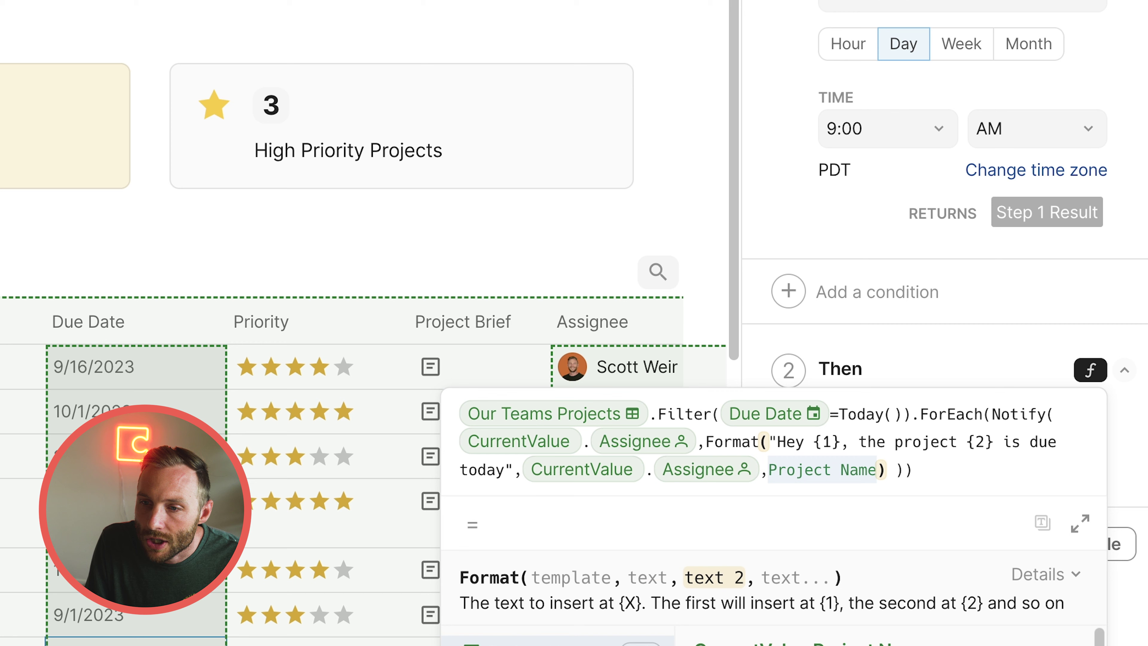
pyautogui.write('currentValue')
pyautogui.press('Return')
pyautogui.write('.project Name')
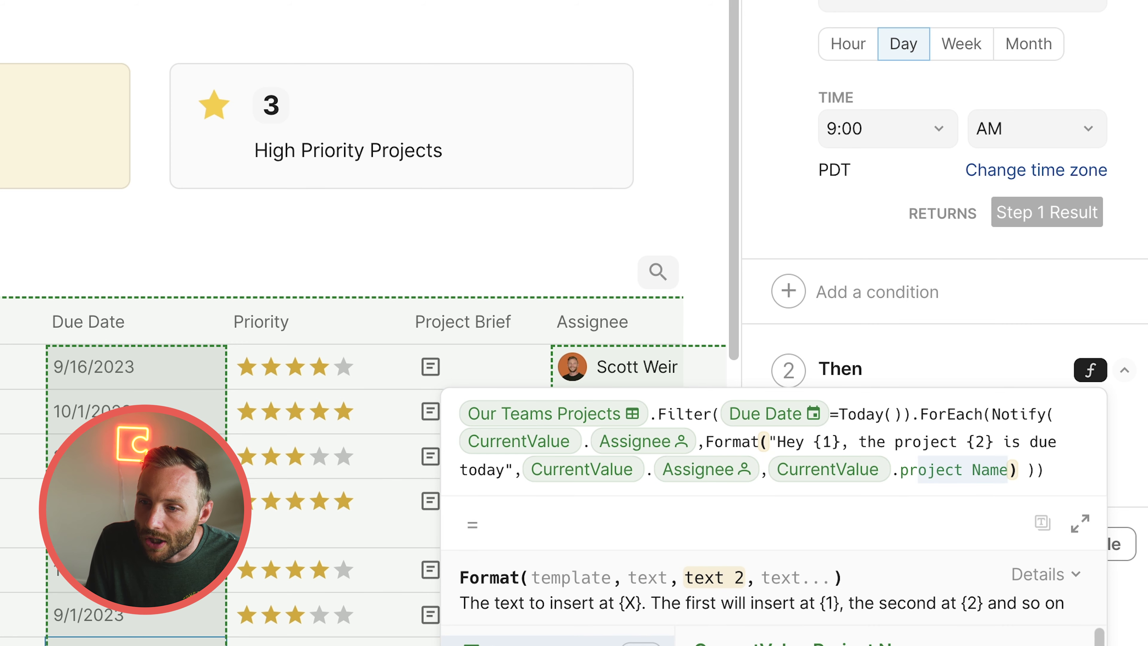
pyautogui.press('Return')
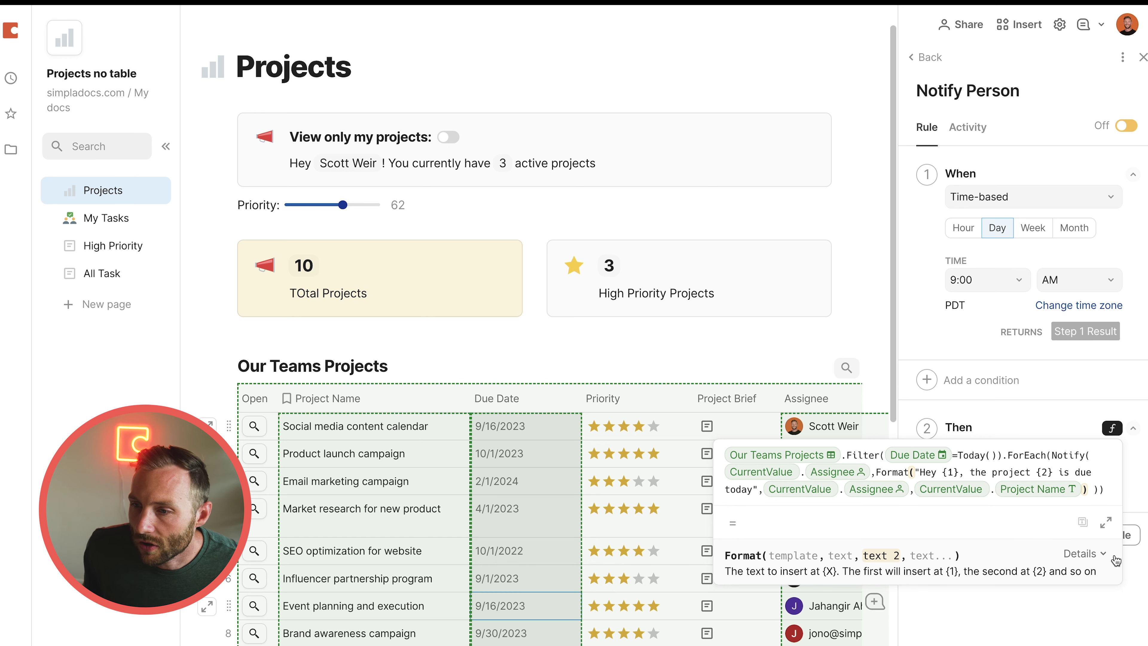
# Auto-format the formula in the expanded editor and add the comment "//First, go find all the projects due today" above Our Teams Projects
pyautogui.click(1103, 526)
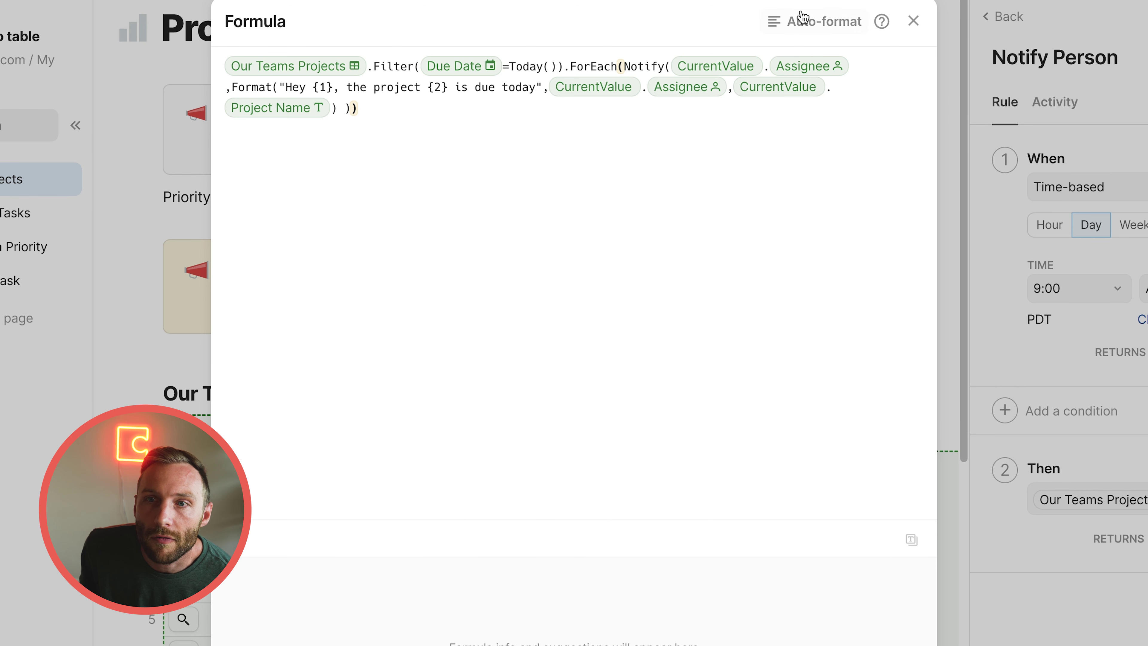
pyautogui.click(760, 62)
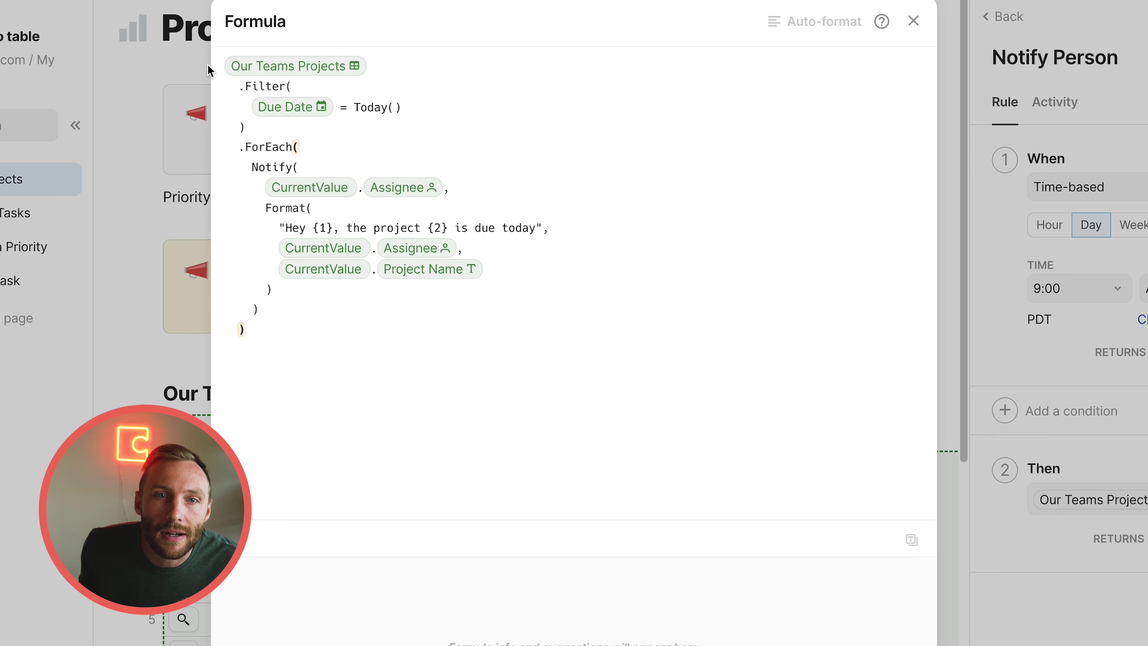
pyautogui.click(222, 67)
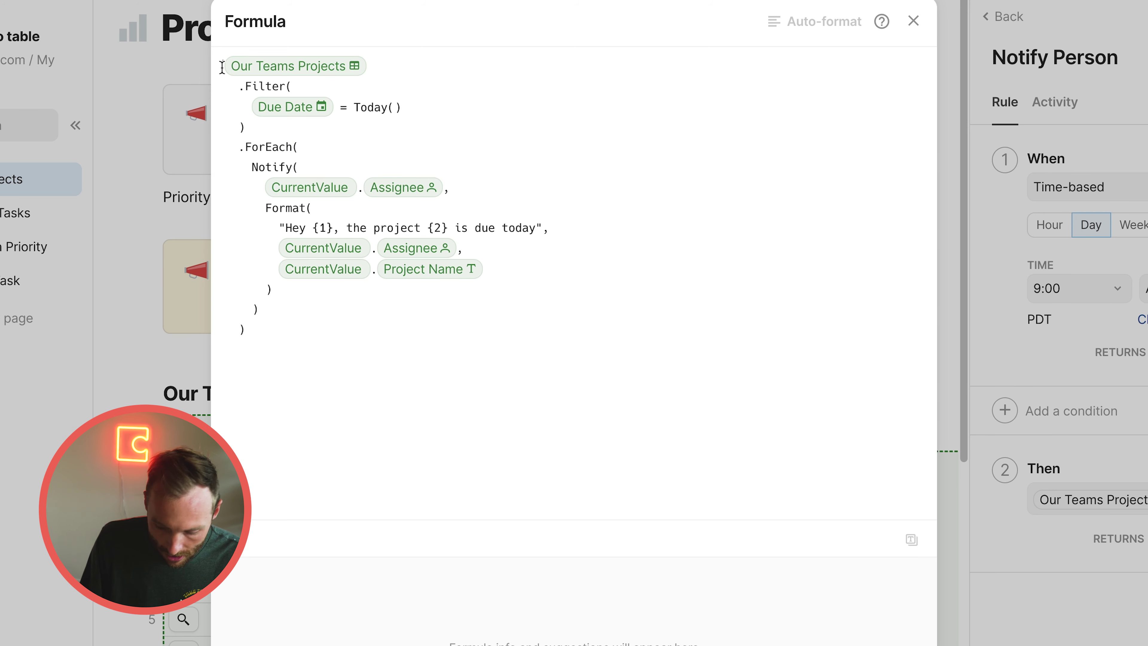
pyautogui.press('Return')
pyautogui.press('Return')
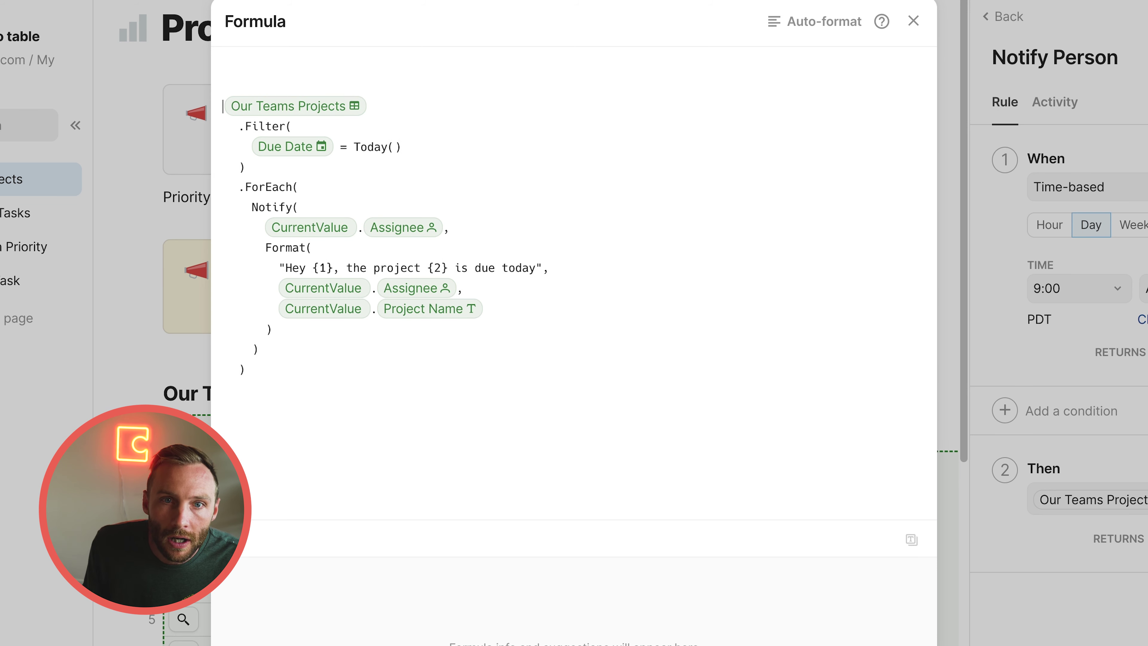
pyautogui.click(236, 84)
pyautogui.write('//')
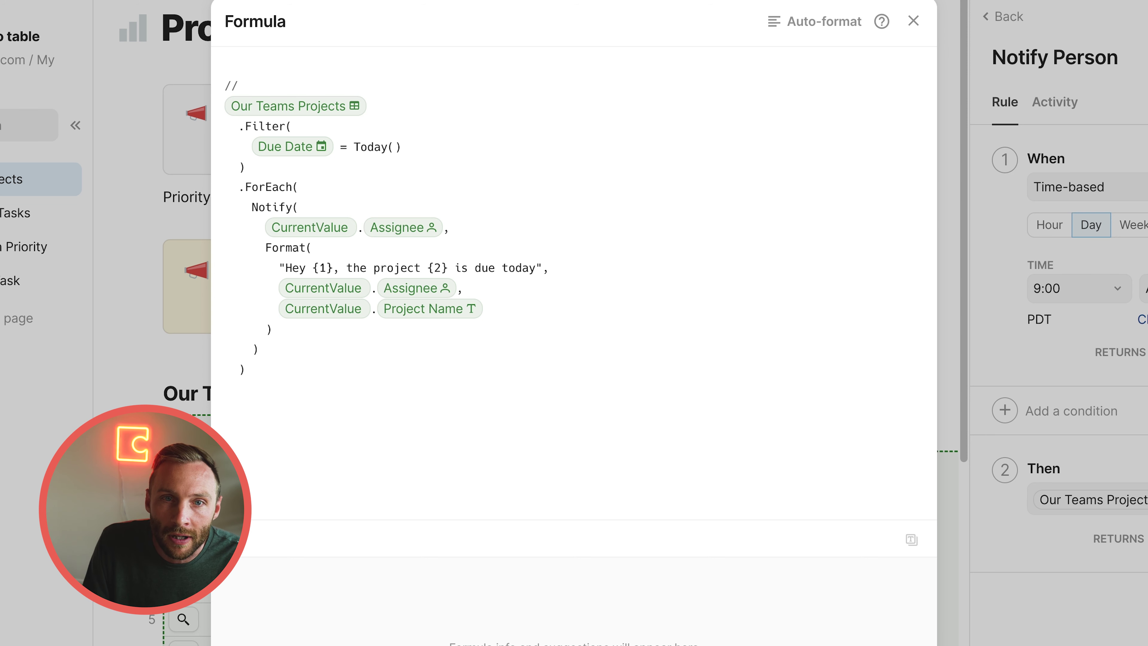
pyautogui.write('First, go f')
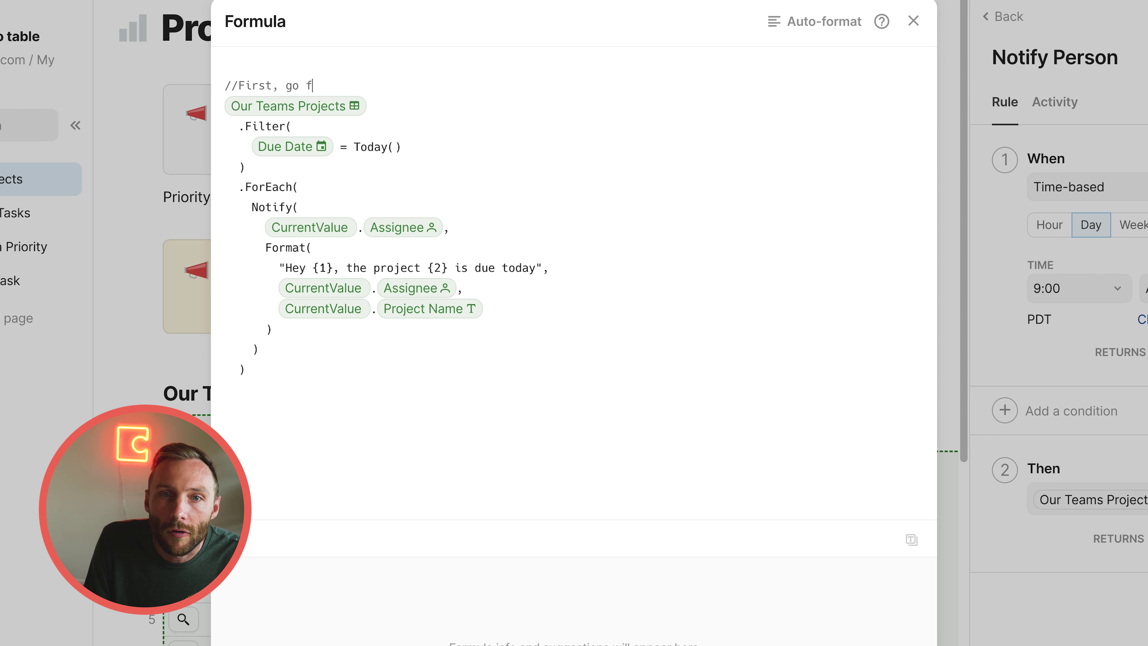
pyautogui.write('ind all the project')
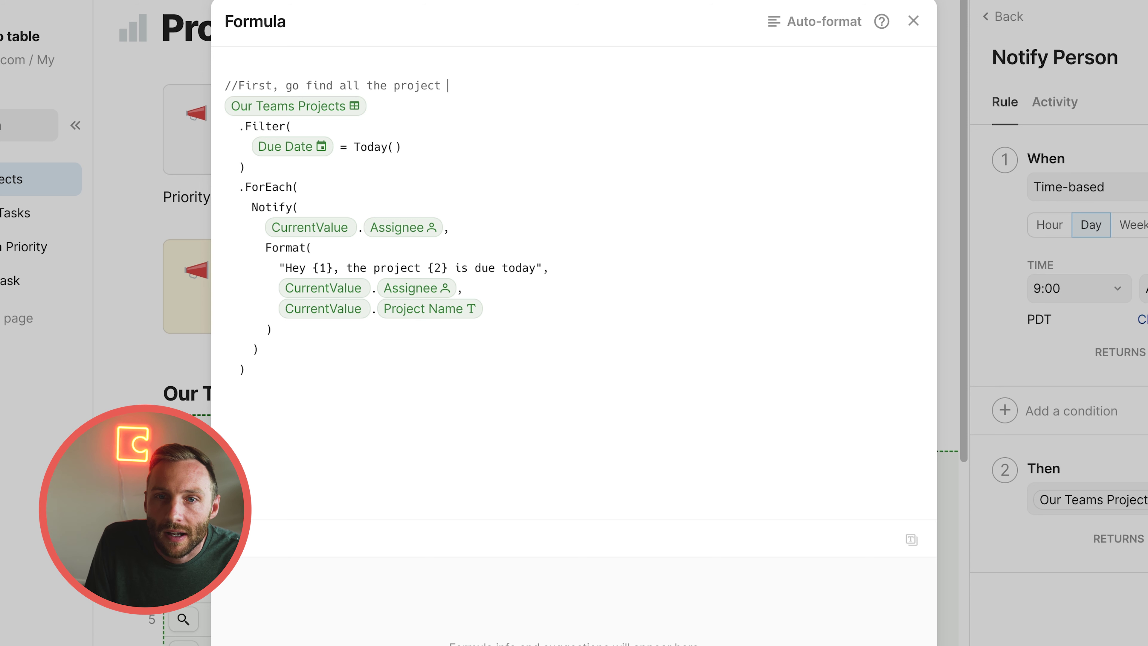
pyautogui.write('s due today')
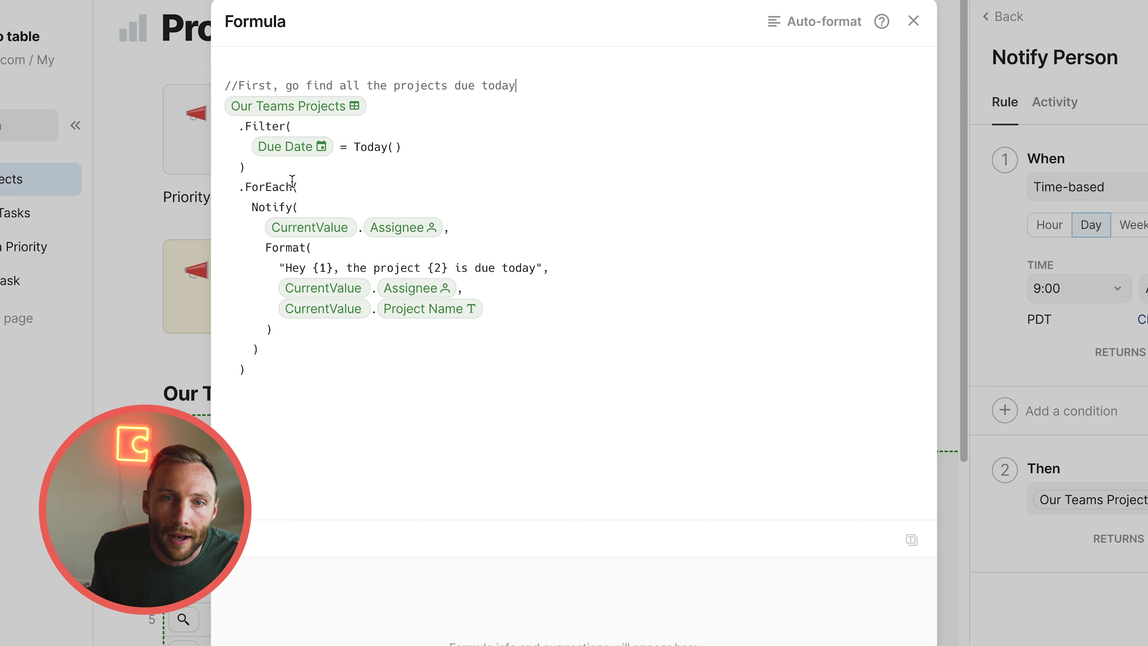
# Add the comment "//For each of those projects, go and notify the person what project it is" above Notify() inside ForEach() and save the formula
pyautogui.click(300, 185)
pyautogui.press('Return')
pyautogui.press('Return')
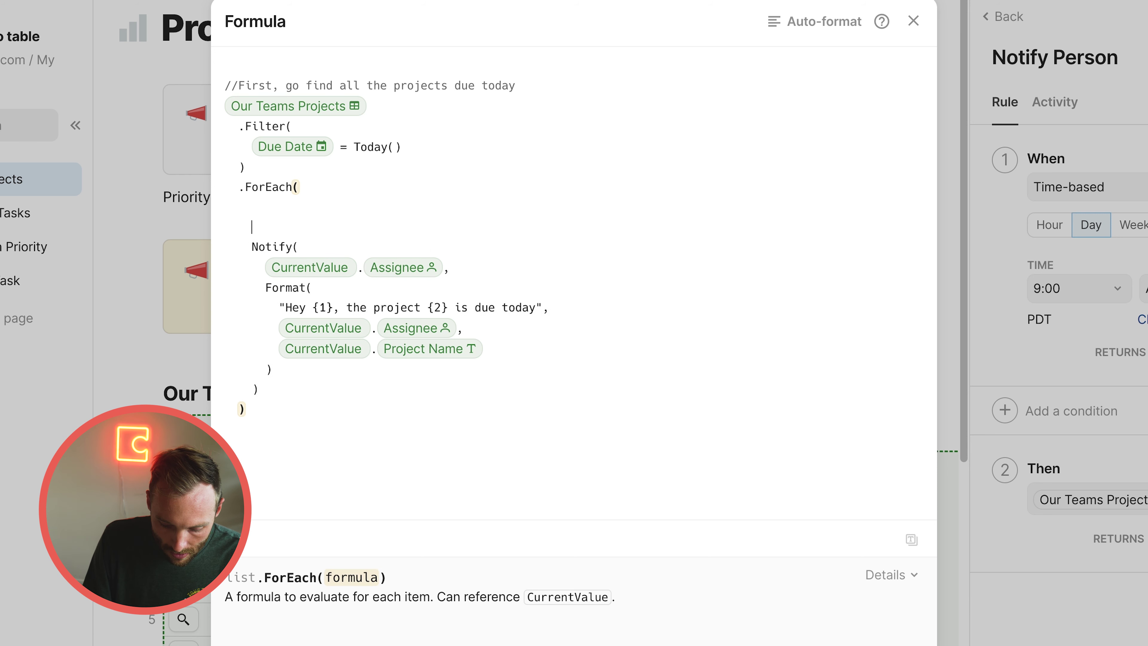
pyautogui.write('F//For')
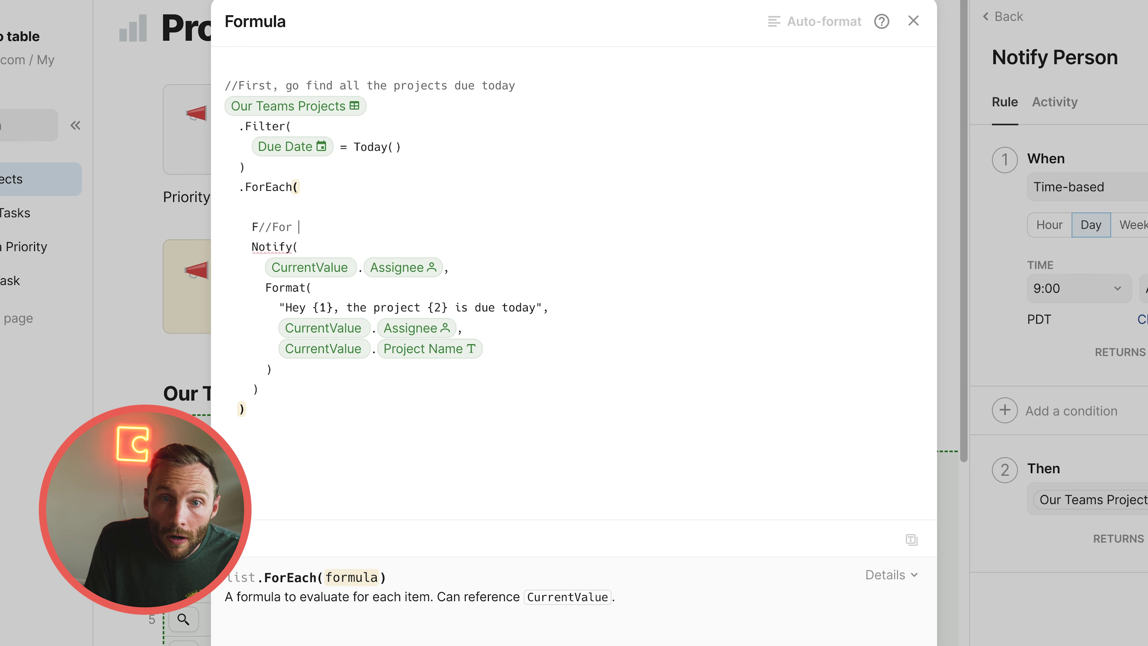
pyautogui.press('BackSpace')
pyautogui.press('BackSpace')
pyautogui.press('BackSpace')
pyautogui.press('BackSpace')
pyautogui.press('BackSpace')
pyautogui.write('//For each of ')
pyautogui.write('those projects, go an')
pyautogui.write('d deal')
pyautogui.press('BackSpace')
pyautogui.press('BackSpace')
pyautogui.press('BackSpace')
pyautogui.press('BackSpace')
pyautogui.press('BackSpace')
pyautogui.press('BackSpace')
pyautogui.press('BackSpace')
pyautogui.write('d')
pyautogui.press('BackSpace')
pyautogui.press('BackSpace')
pyautogui.press('BackSpace')
pyautogui.write('n')
pyautogui.press('BackSpace')
pyautogui.write('and notify the person')
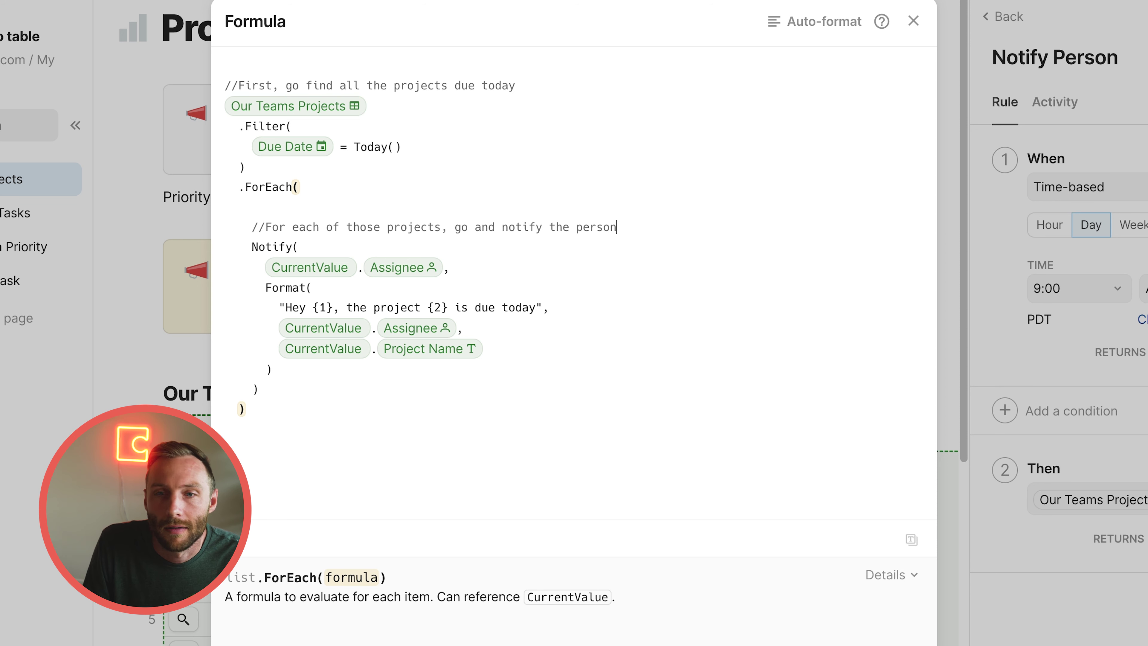
pyautogui.write(' what project it is')
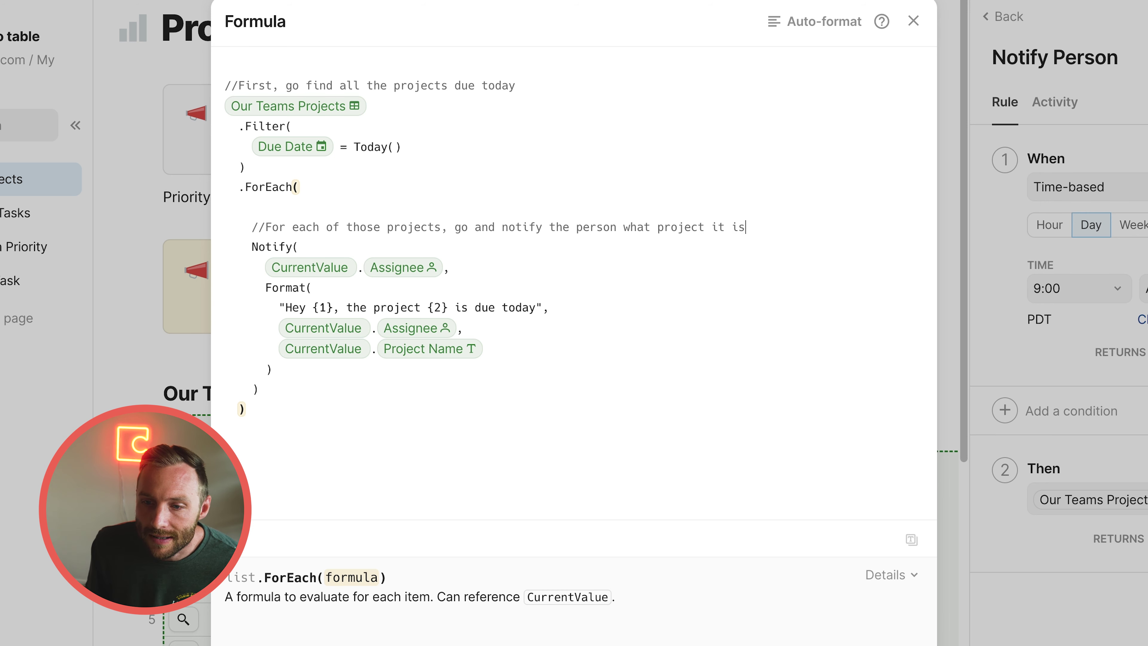
pyautogui.press('Return')
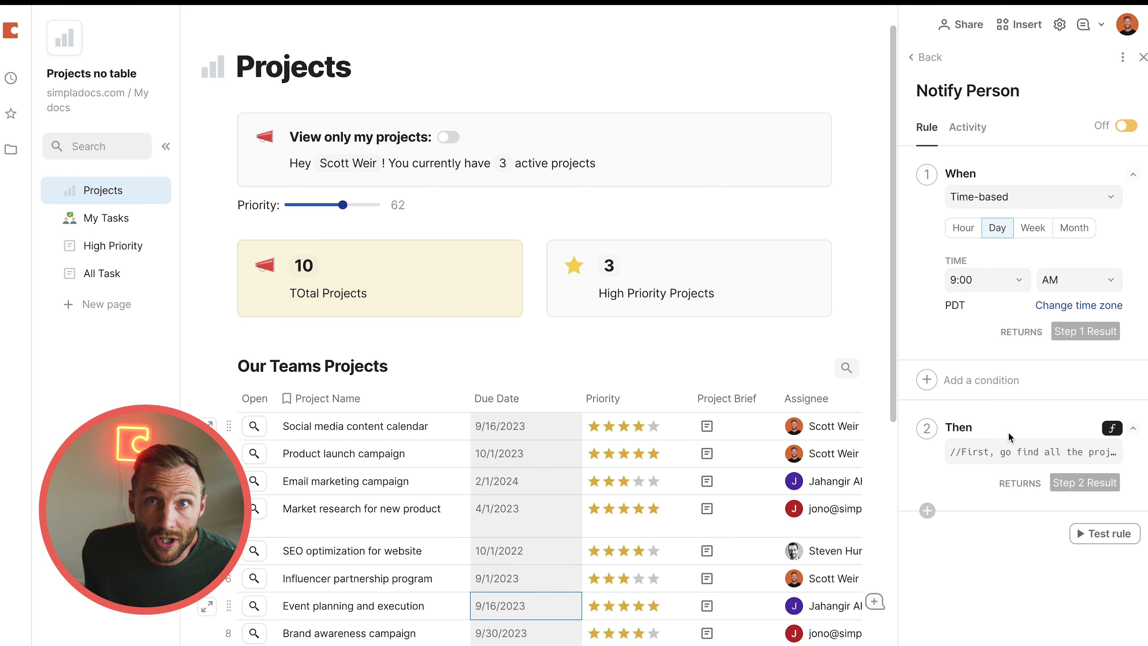
# Add a condition to the rule with the formula Our Teams Projects.Filter(Due Date=Today())
pyautogui.click(1010, 369)
pyautogui.click(1014, 417)
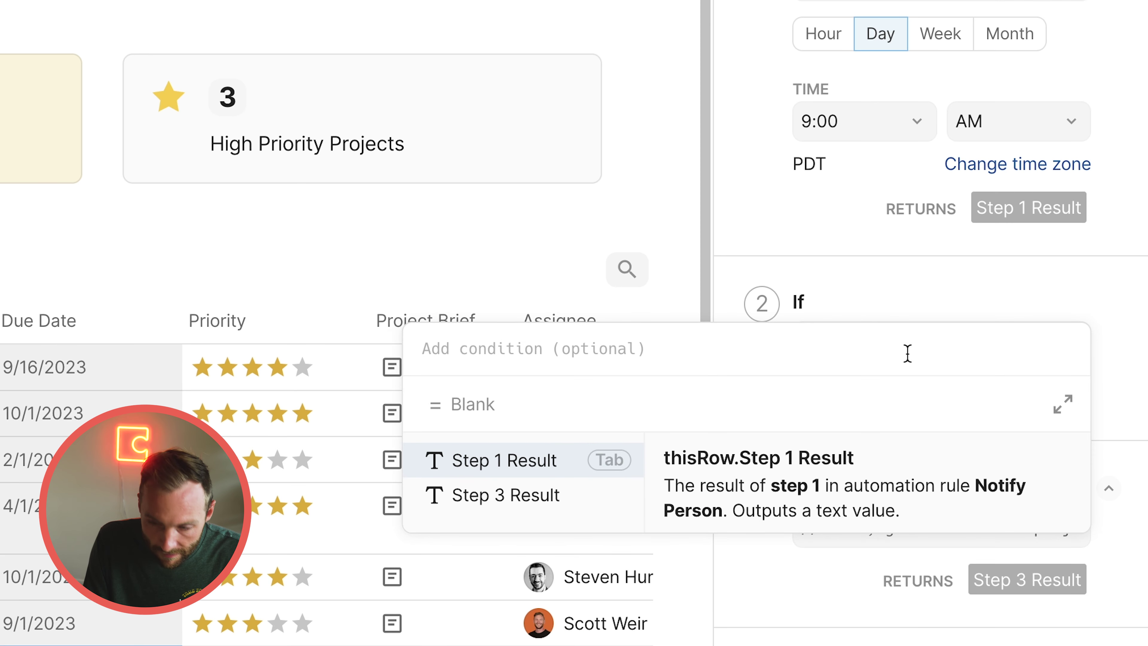
pyautogui.write('our Teams Projects')
pyautogui.press('Tab')
pyautogui.write('.filter')
pyautogui.press('Tab')
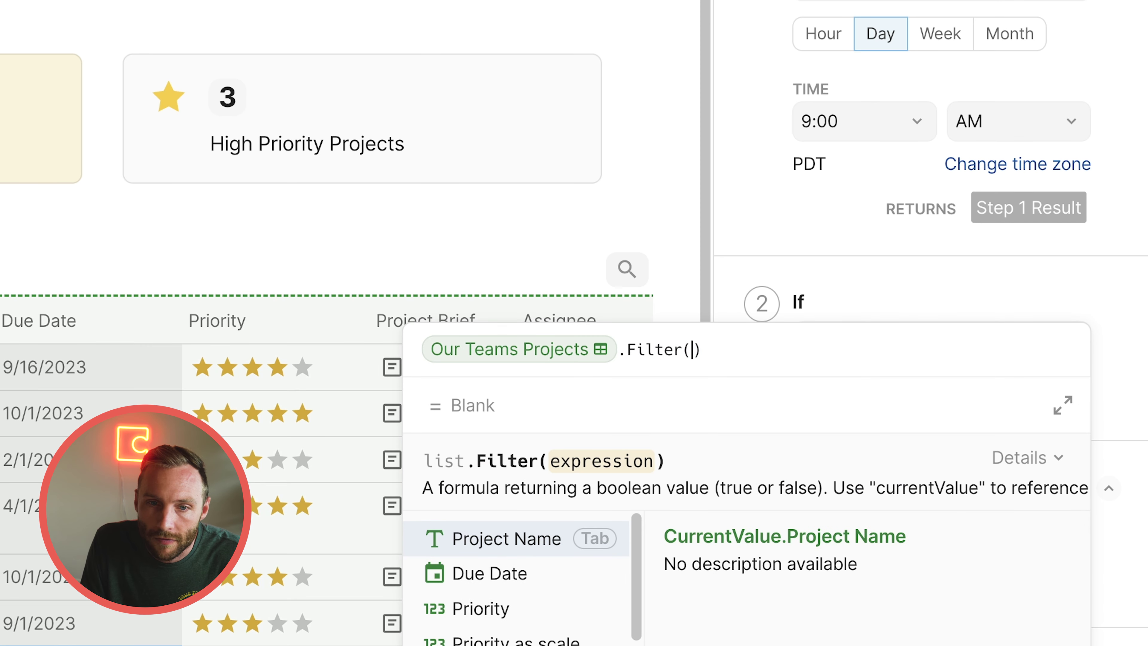
pyautogui.write('due Date')
pyautogui.press('Tab')
pyautogui.write('=tod')
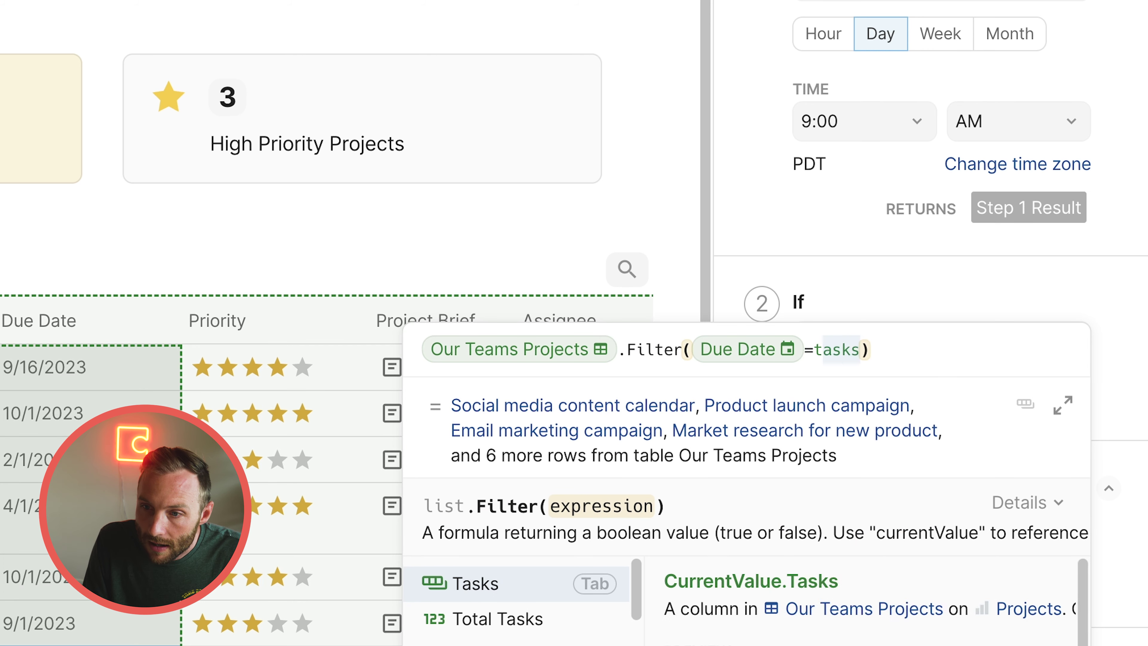
pyautogui.press('Tab')
# Append .Count()>0 to the condition's filter formula and save it
pyautogui.press('Right')
pyautogui.write('.count')
pyautogui.press('Tab')
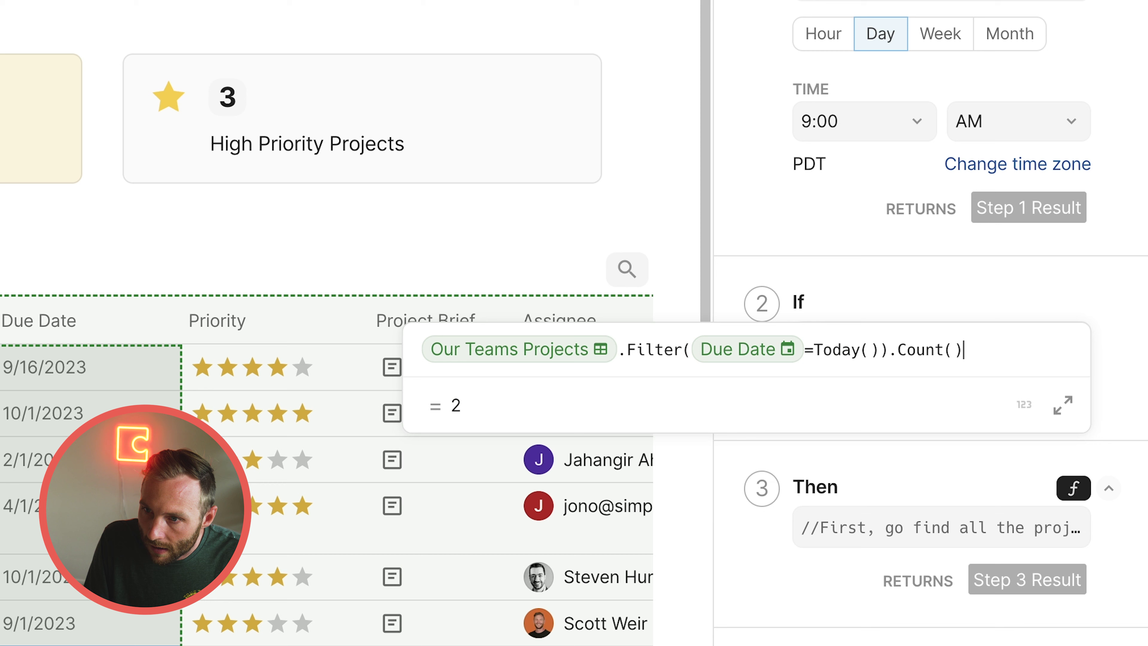
pyautogui.write('>')
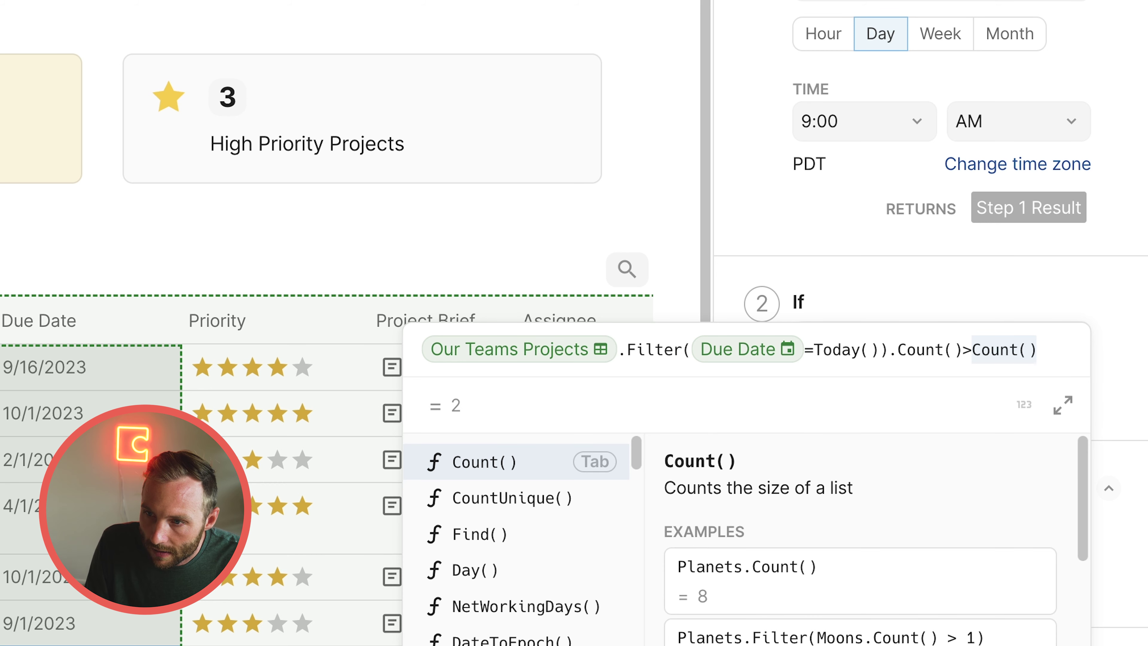
pyautogui.write('0')
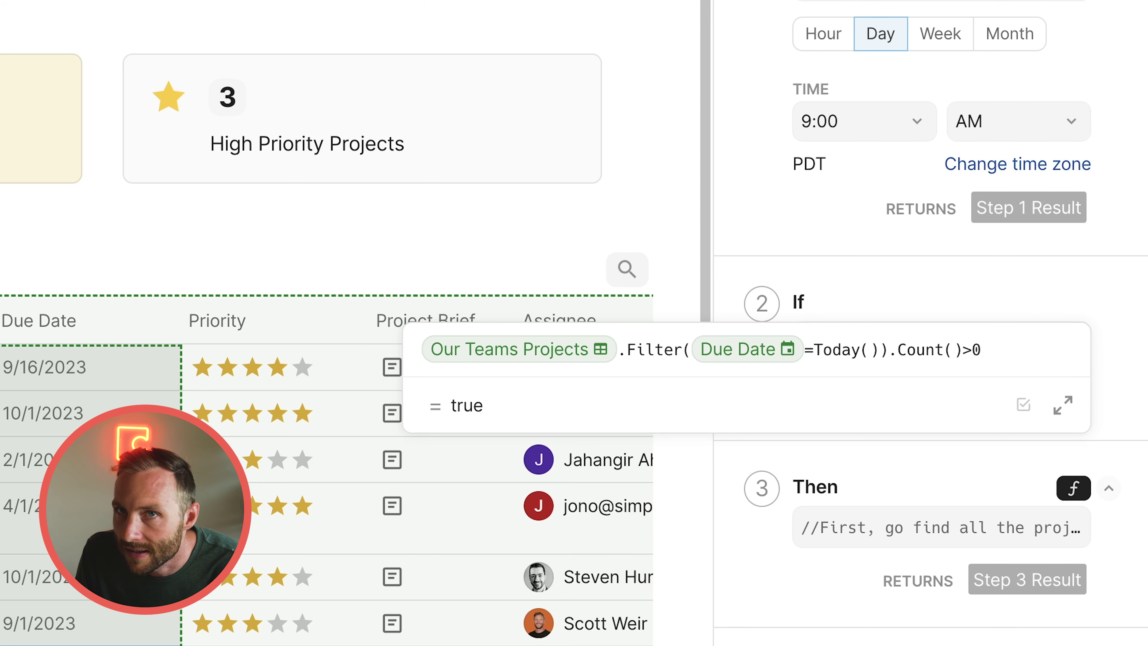
pyautogui.press('Return')
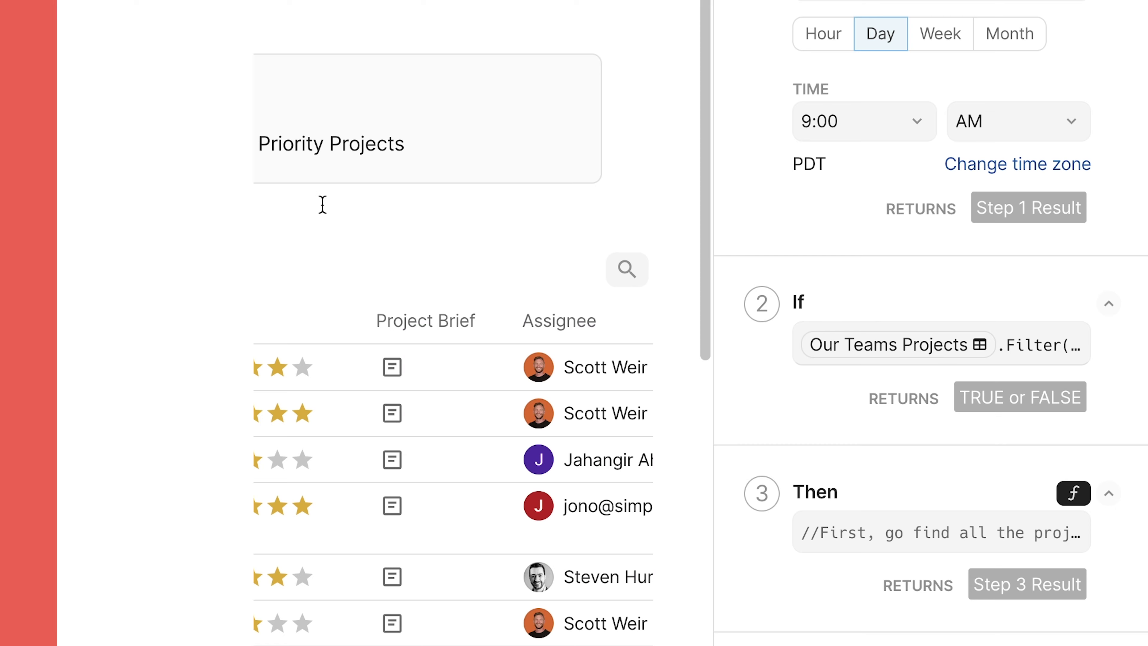